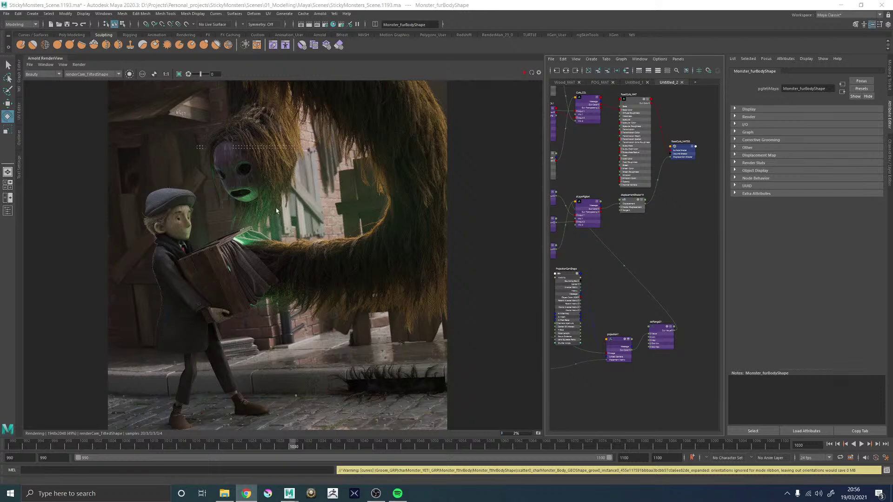
Step: Look over the monster render and select the displacementShader14 node in the shader graph
{"action": "scroll", "coordinate": [279, 214], "scroll_direction": "down", "scroll_amount": 2}
{"action": "scroll", "coordinate": [319, 262], "scroll_direction": "up", "scroll_amount": 1}
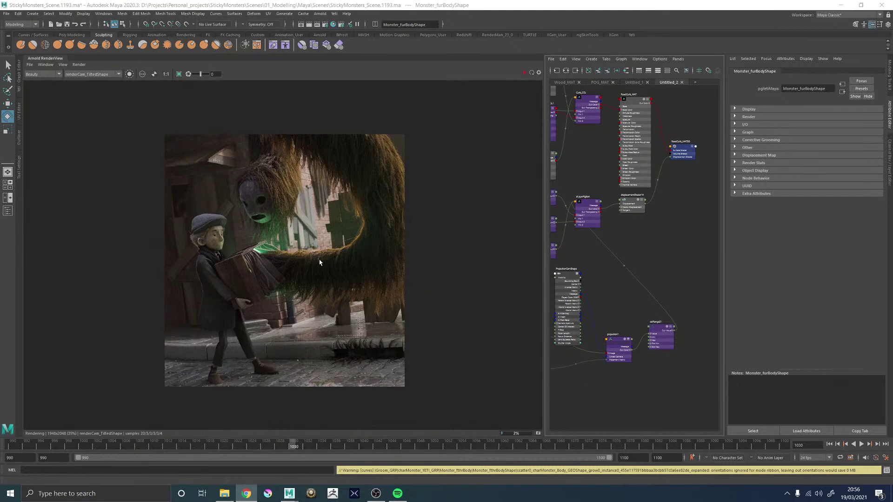
{"action": "scroll", "coordinate": [320, 263], "scroll_direction": "up", "scroll_amount": 1}
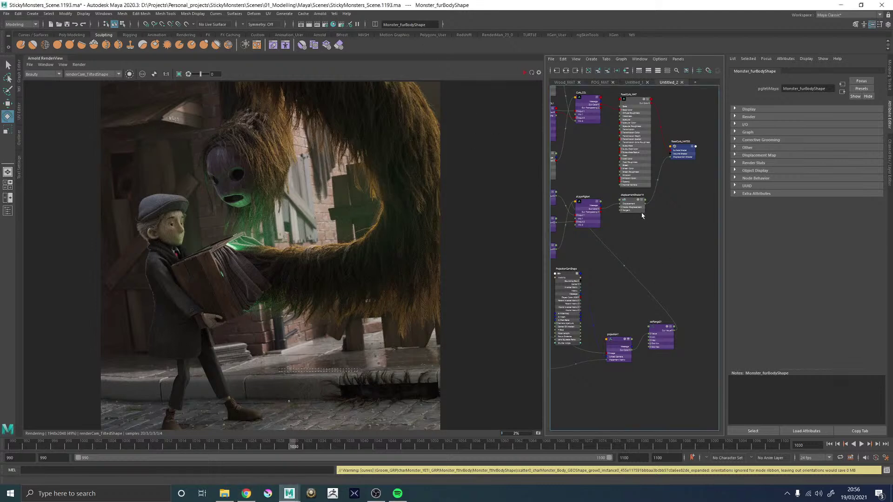
{"action": "left_click", "coordinate": [634, 203]}
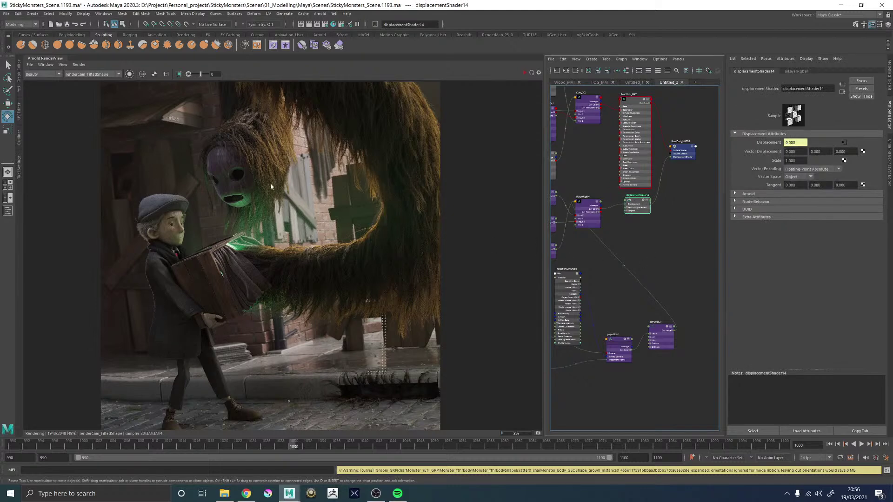
Step: Switch to File Explorer and open the !ProgressImages folder inside the StickyMonsters Images folder
{"action": "left_click", "coordinate": [225, 493]}
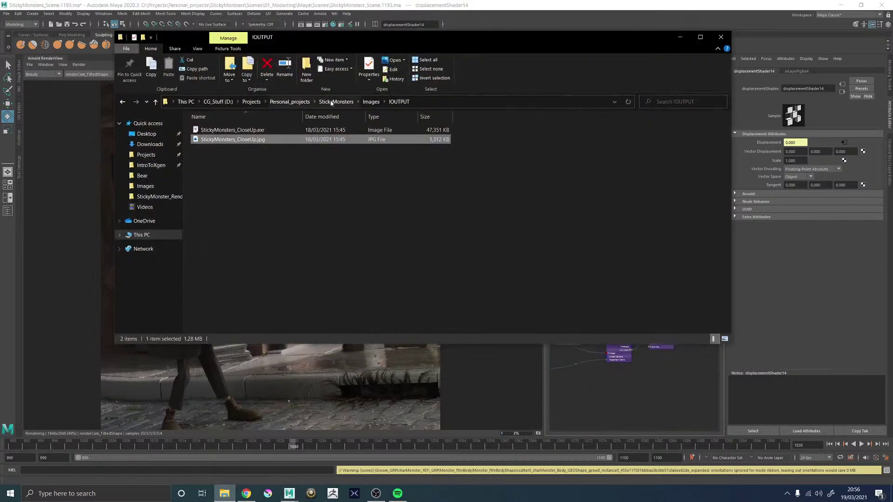
{"action": "left_click", "coordinate": [371, 101]}
{"action": "double_click", "coordinate": [223, 139]}
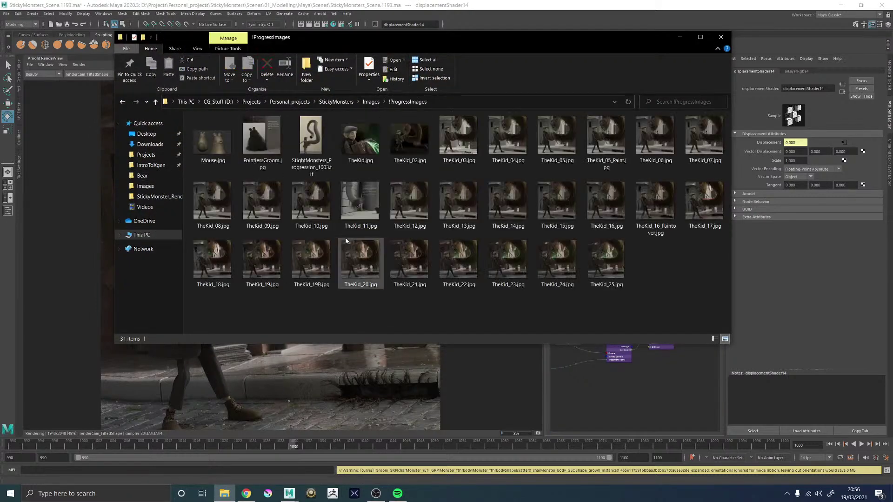
Step: Check the file properties of TheKid_22.jpg for its dates
{"action": "right_click", "coordinate": [448, 257]}
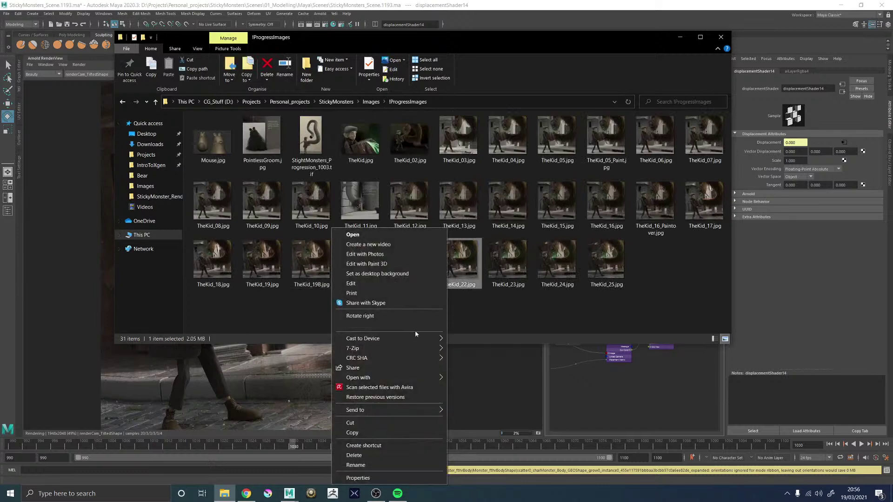
{"action": "left_click", "coordinate": [358, 477]}
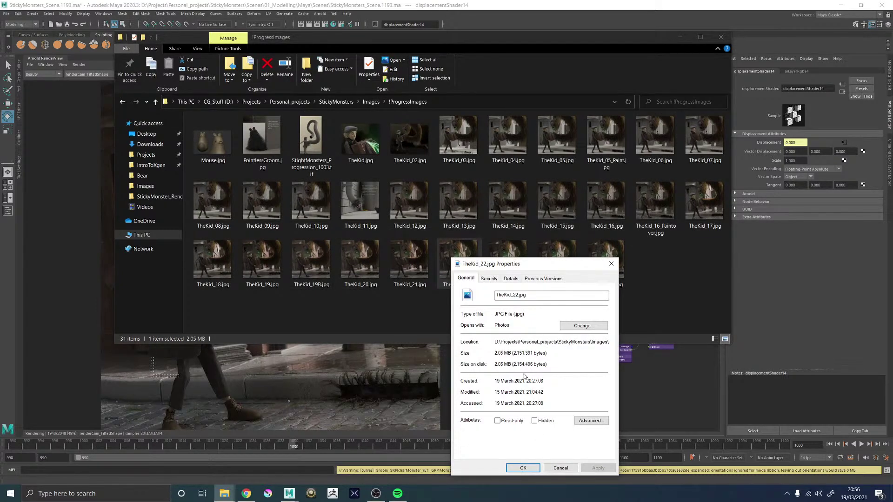
{"action": "left_click", "coordinate": [611, 263]}
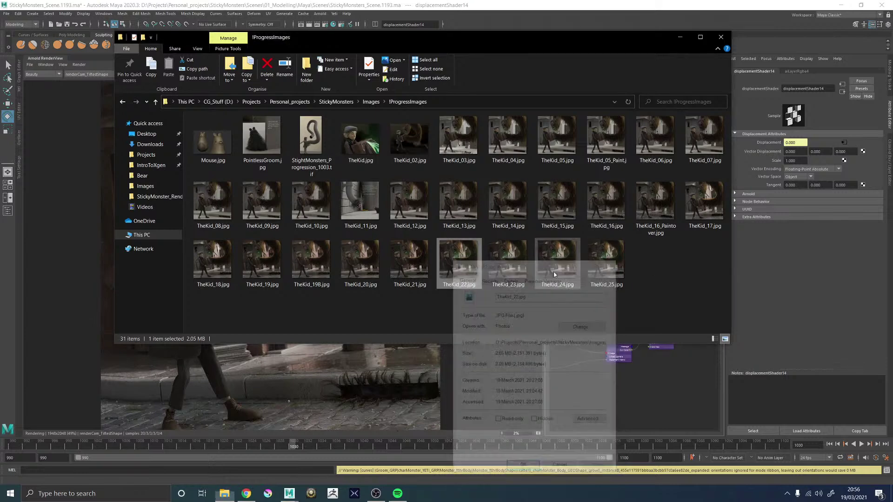
Step: Check the modified date in the file properties of TheKid_21.jpg
{"action": "right_click", "coordinate": [419, 264]}
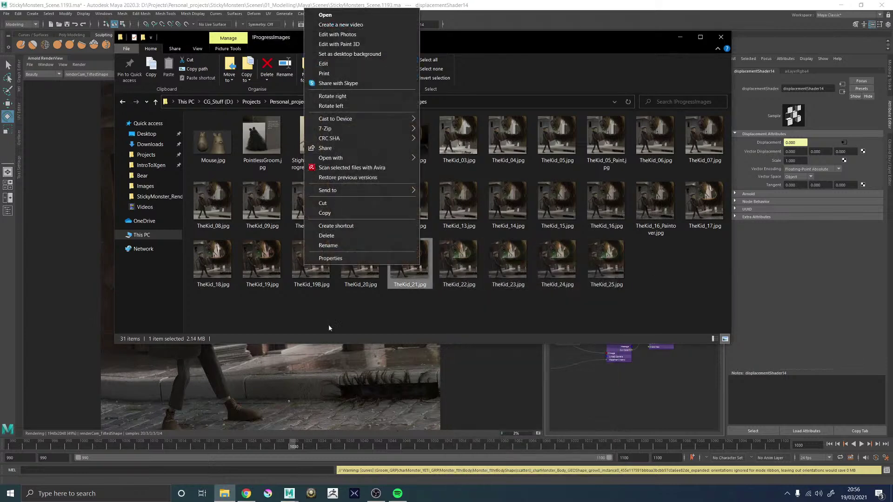
{"action": "left_click", "coordinate": [332, 258]}
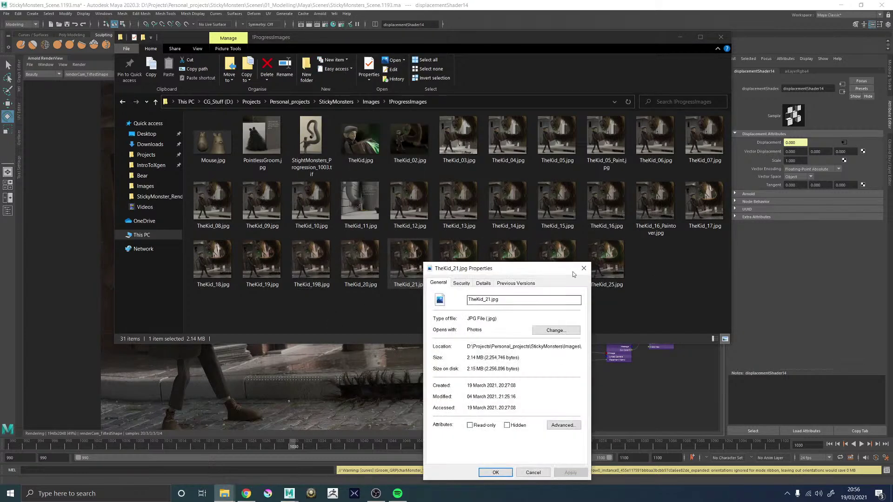
{"action": "left_click_drag", "start_coordinate": [486, 396], "coordinate": [468, 396]}
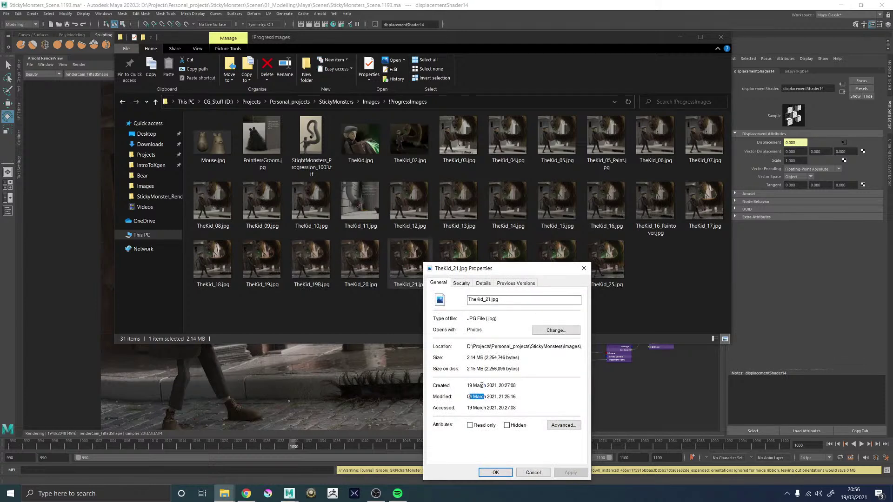
{"action": "left_click", "coordinate": [583, 268]}
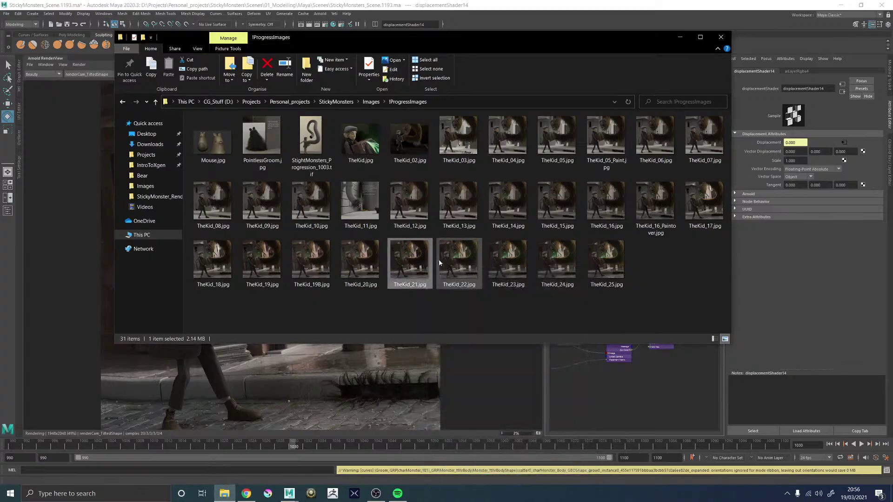
Step: Open TheKid_21.jpg in Photos and reduce the viewer to a floating window placed over the folder window
{"action": "double_click", "coordinate": [412, 268]}
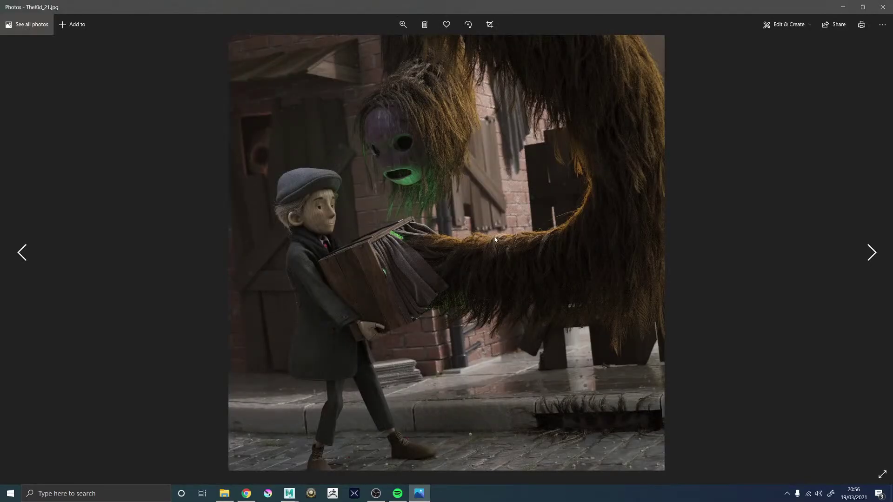
{"action": "double_click", "coordinate": [726, 6]}
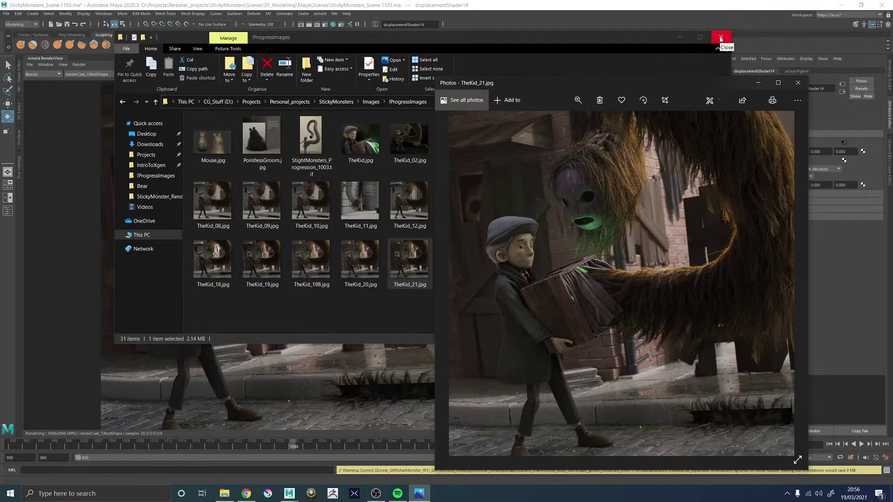
{"action": "left_click_drag", "start_coordinate": [592, 86], "coordinate": [430, 39]}
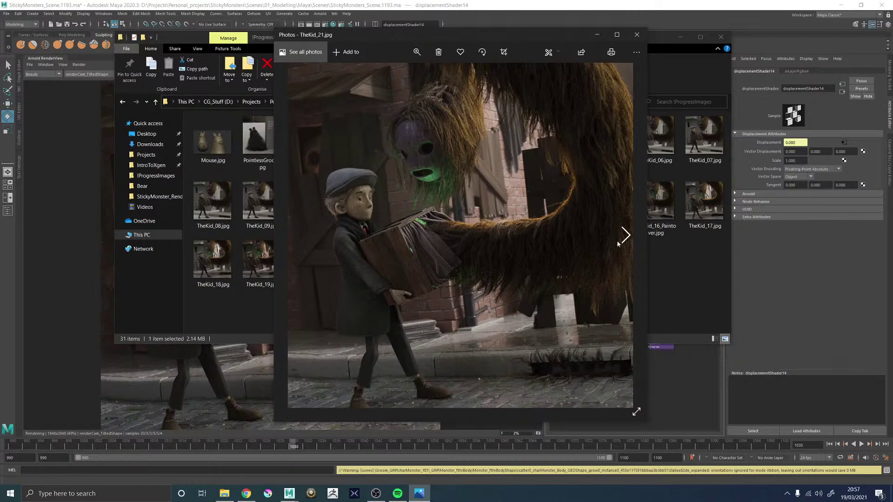
Step: Compare the progress renders TheKid_21.jpg and TheKid_22.jpg by switching back and forth between them
{"action": "left_click", "coordinate": [628, 234]}
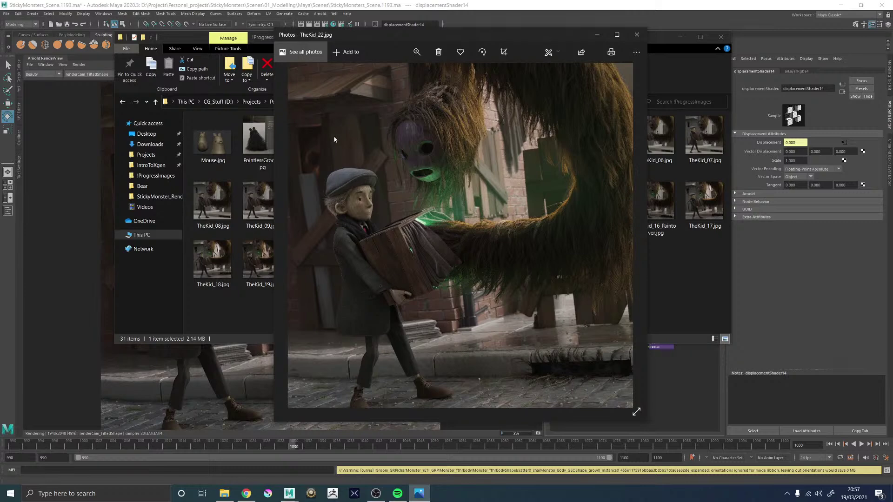
{"action": "left_click", "coordinate": [293, 235]}
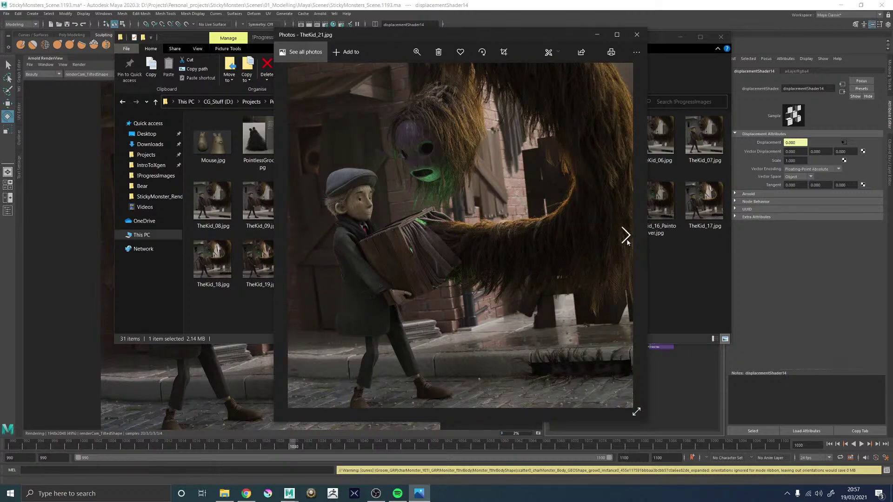
{"action": "left_click", "coordinate": [626, 237]}
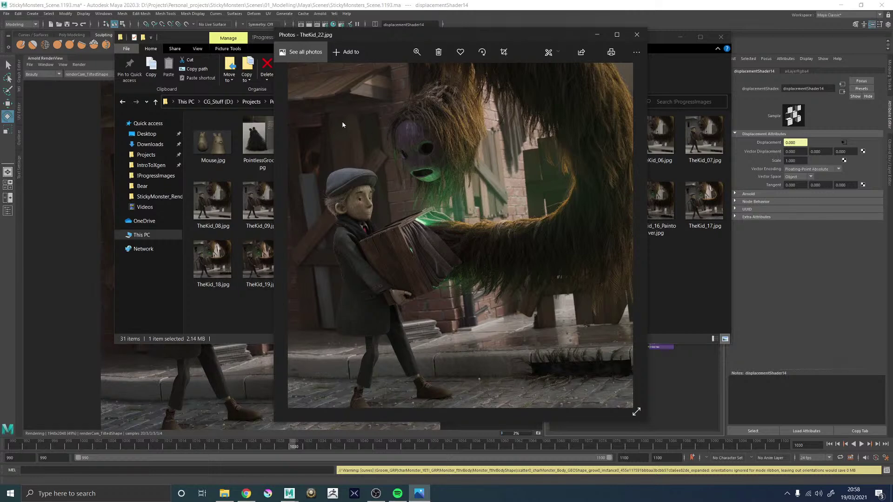
{"action": "left_click", "coordinate": [297, 235]}
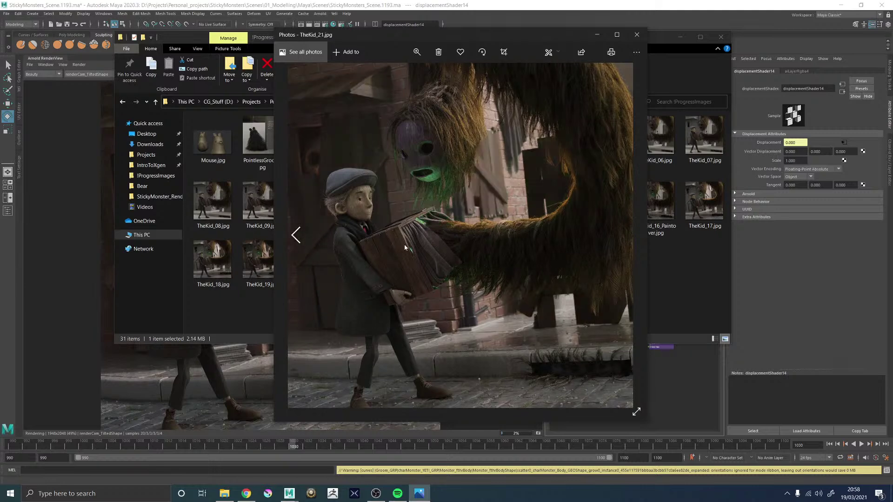
{"action": "left_click", "coordinate": [626, 233]}
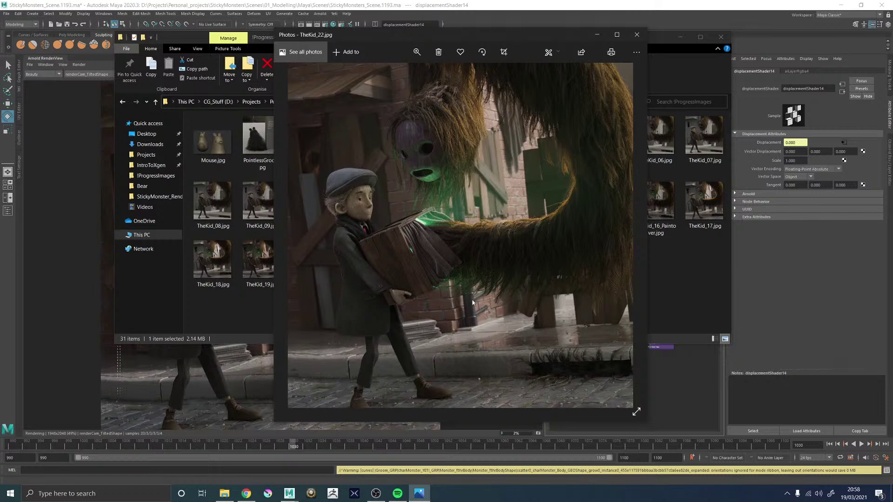
Step: Compare TheKid_22.jpg with TheKid_23.jpg repeatedly, examining the background buildings and the area around the roof
{"action": "left_click", "coordinate": [627, 235]}
{"action": "mouse_move", "coordinate": [296, 235]}
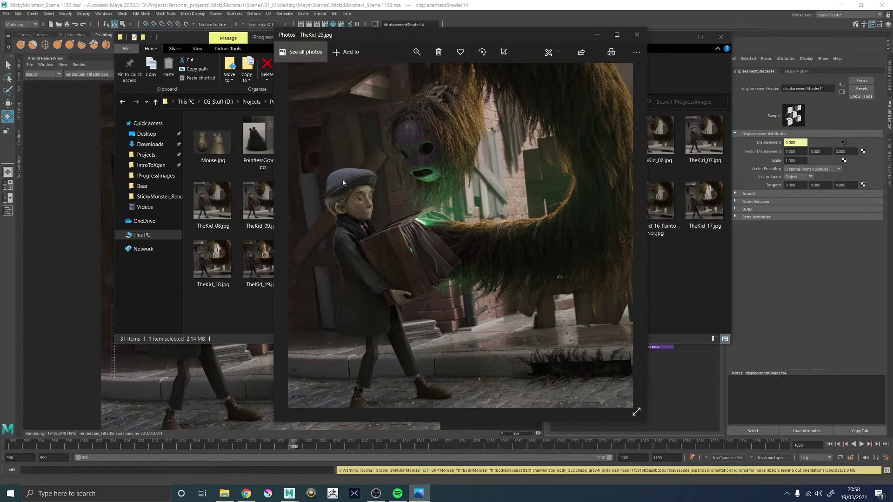
{"action": "left_click", "coordinate": [293, 235]}
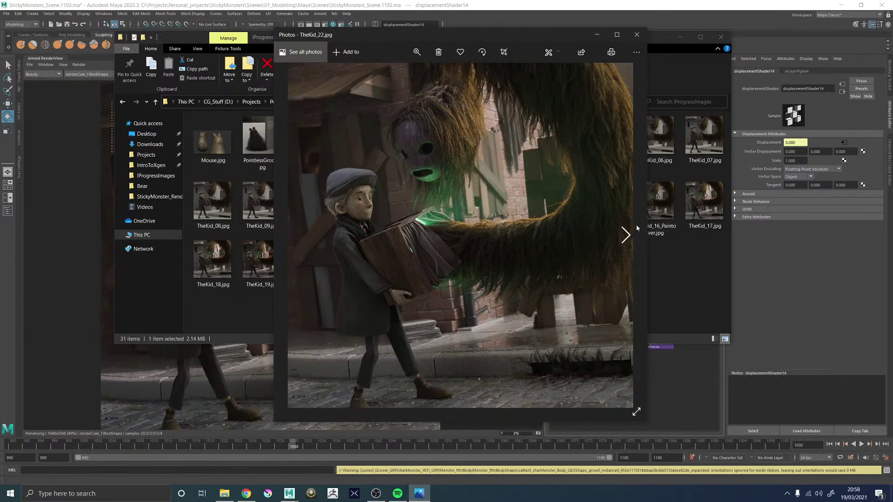
{"action": "left_click", "coordinate": [626, 235]}
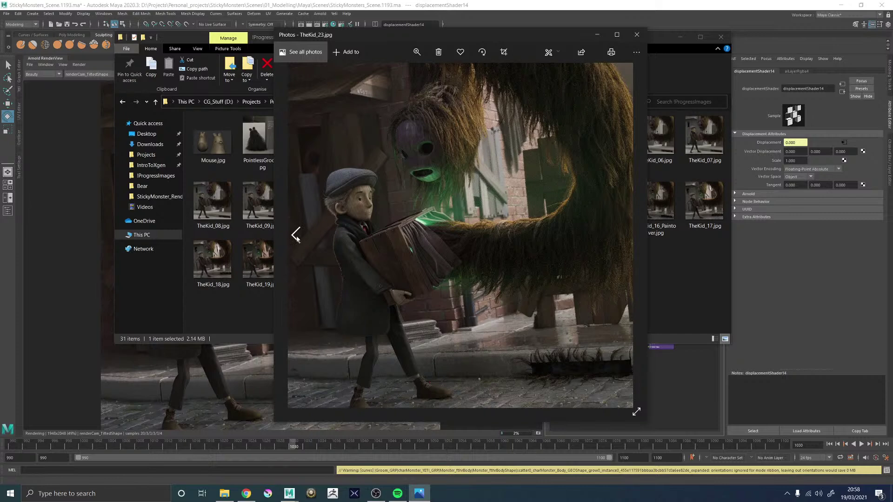
{"action": "left_click", "coordinate": [296, 235]}
{"action": "left_click", "coordinate": [626, 235]}
{"action": "left_click", "coordinate": [295, 235]}
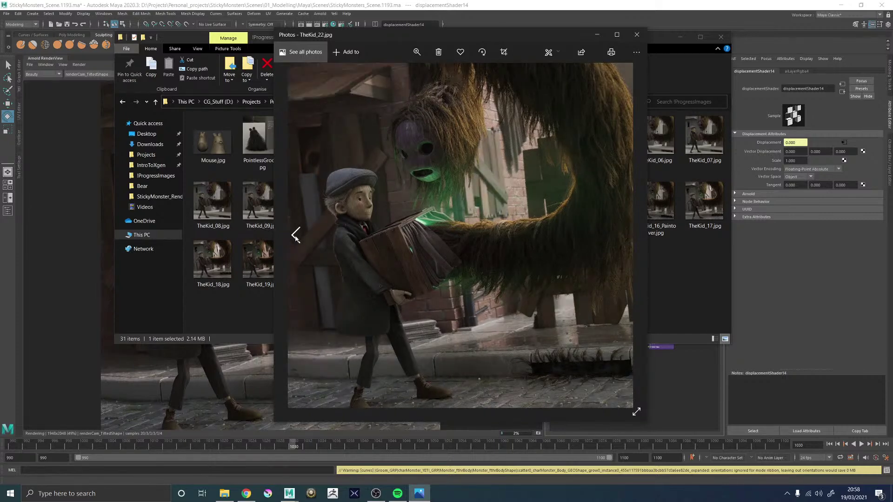
{"action": "left_click", "coordinate": [631, 237]}
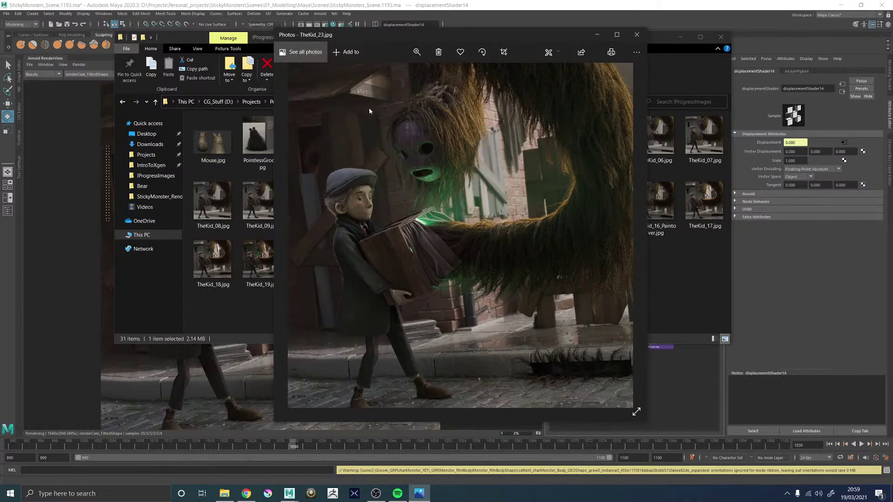
{"action": "left_click", "coordinate": [295, 235]}
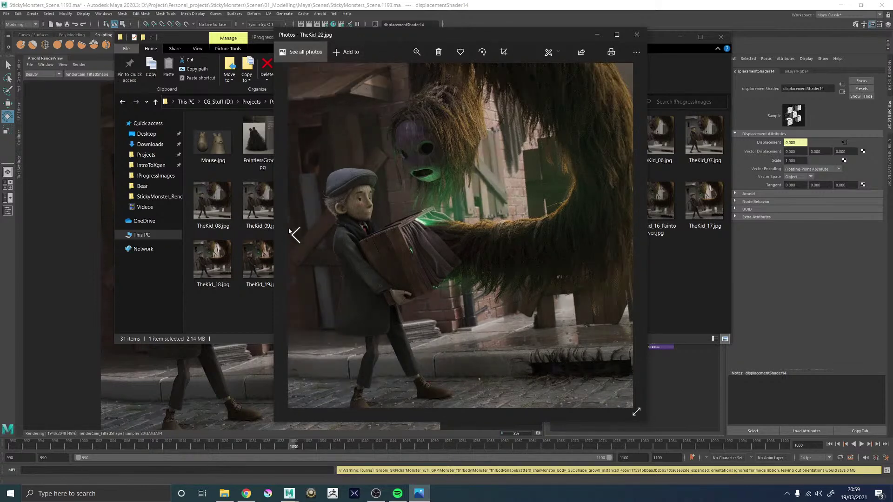
{"action": "left_click", "coordinate": [626, 234]}
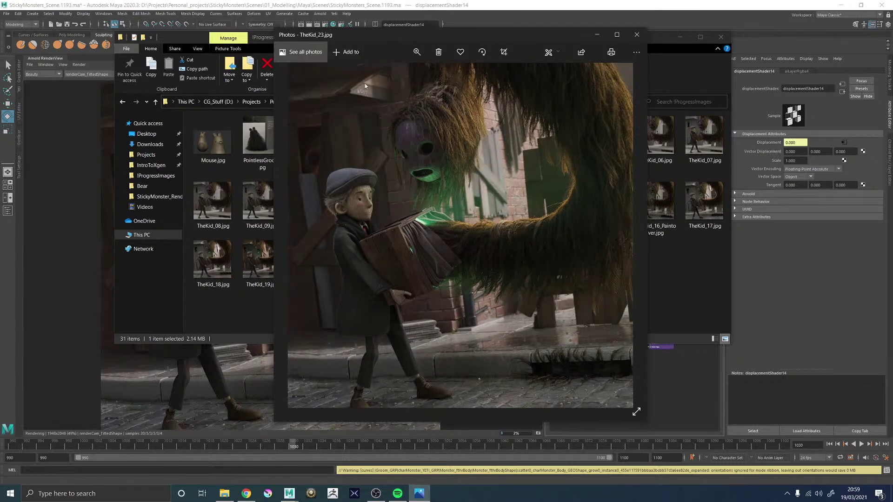
{"action": "left_click", "coordinate": [294, 234]}
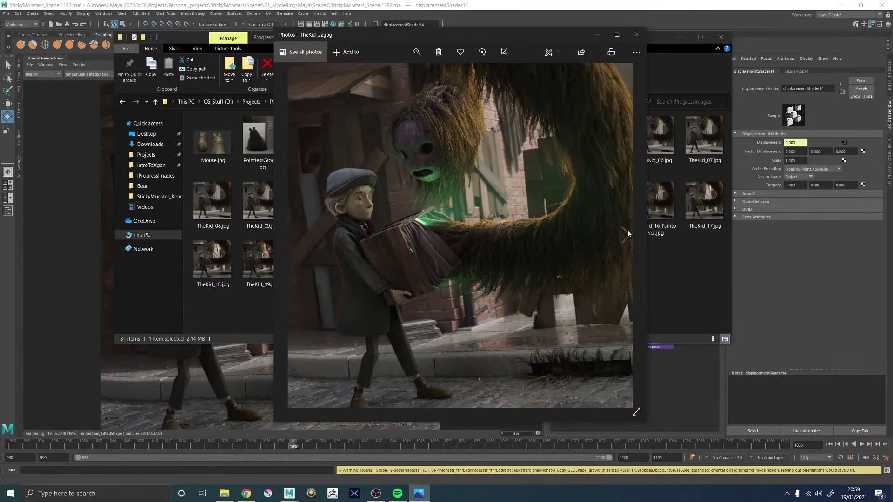
{"action": "left_click", "coordinate": [626, 235]}
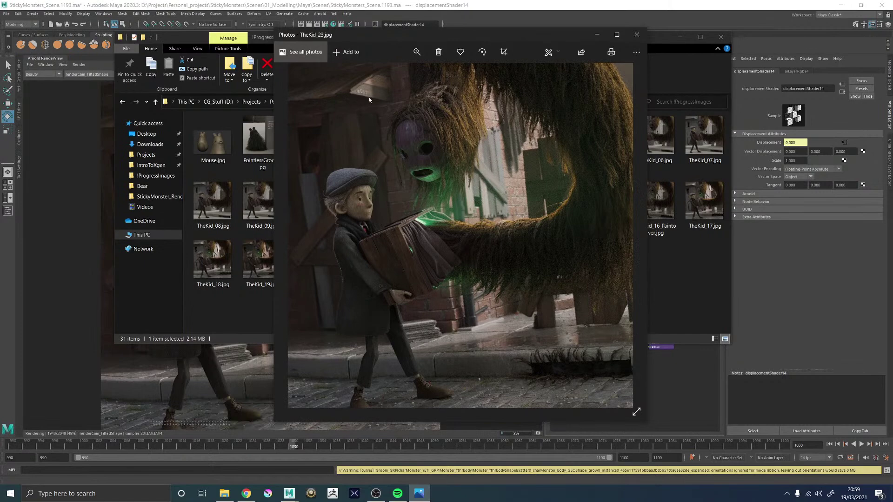
Step: Examine the sign beneath the roof in TheKid_23.jpg up close, then return to the full image
{"action": "left_click", "coordinate": [416, 52]}
{"action": "left_click_drag", "start_coordinate": [375, 74], "coordinate": [434, 74]}
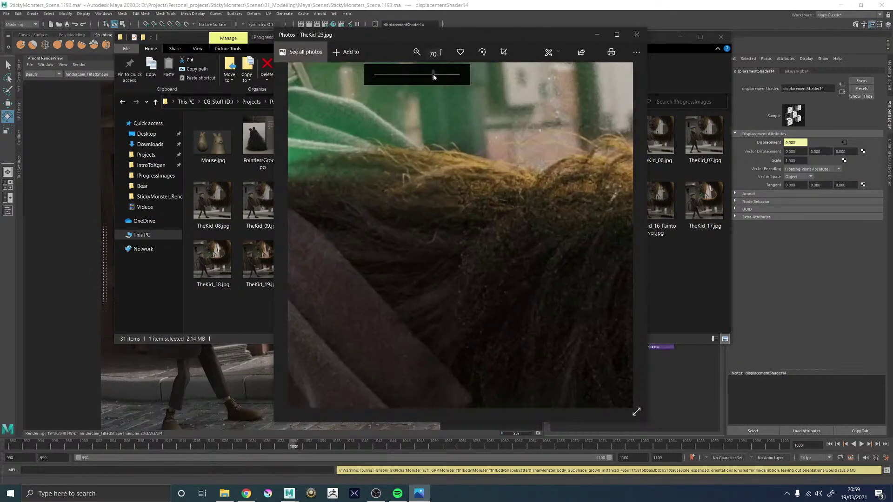
{"action": "left_click_drag", "start_coordinate": [451, 337], "coordinate": [536, 395]}
{"action": "left_click_drag", "start_coordinate": [458, 204], "coordinate": [521, 372]}
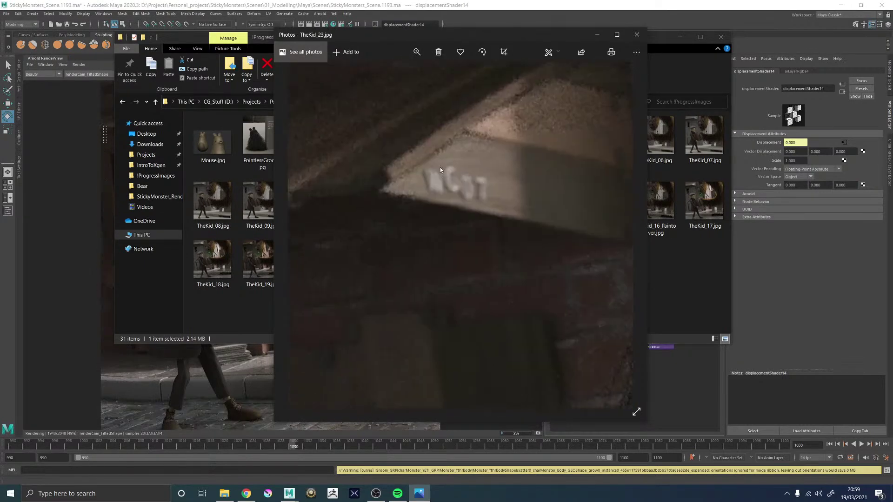
{"action": "left_click", "coordinate": [417, 51]}
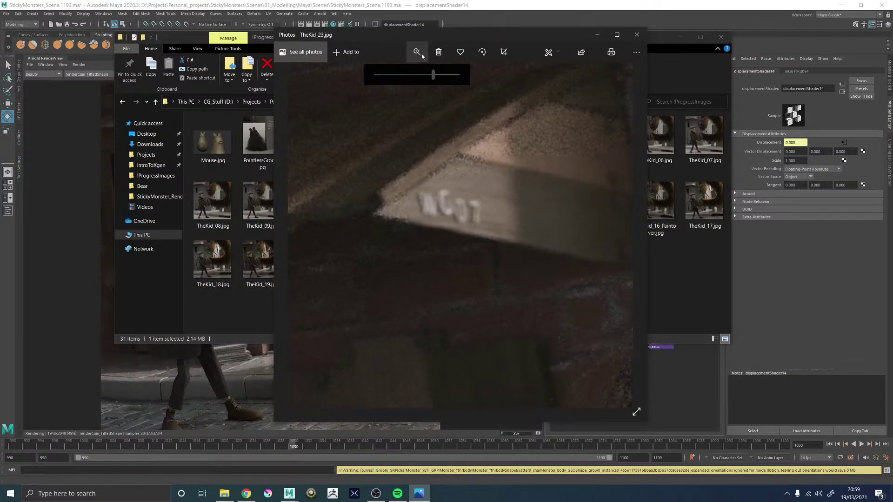
{"action": "left_click_drag", "start_coordinate": [432, 75], "coordinate": [376, 74]}
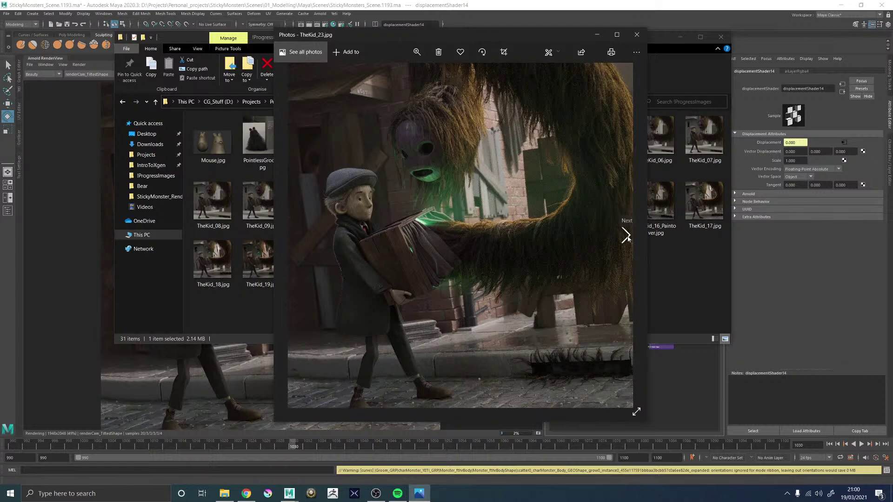
Step: Compare TheKid_23.jpg with TheKid_24.jpg by switching back and forth between the two renders
{"action": "left_click", "coordinate": [626, 236]}
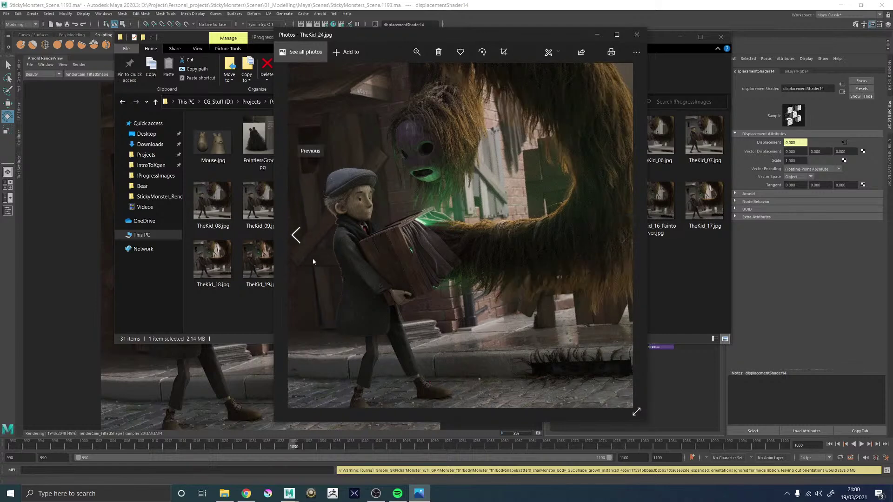
{"action": "left_click", "coordinate": [296, 235]}
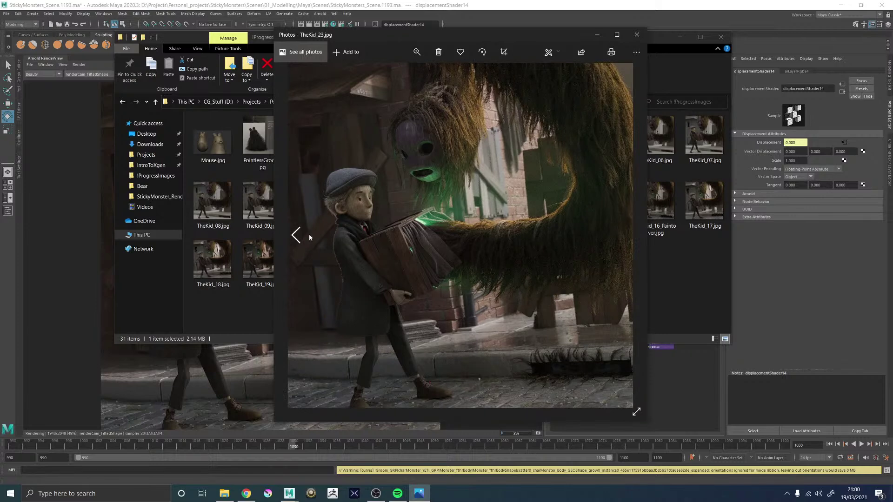
{"action": "left_click", "coordinate": [624, 235]}
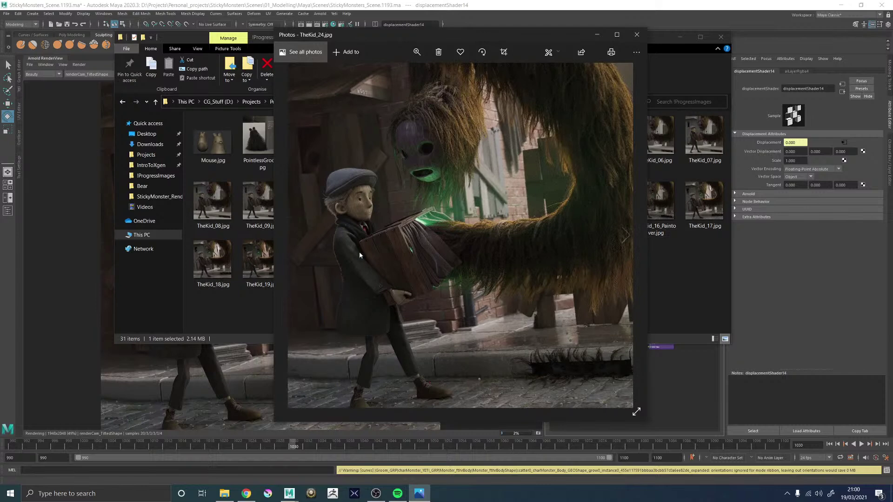
{"action": "left_click", "coordinate": [299, 247]}
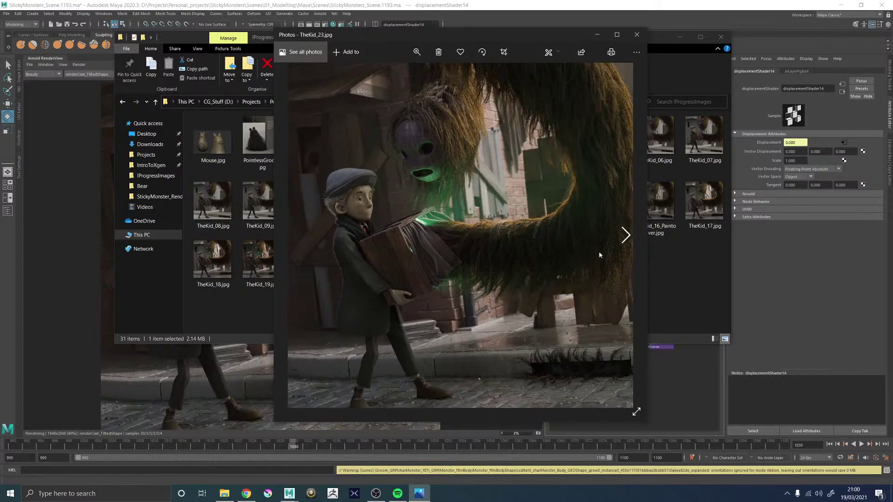
{"action": "left_click", "coordinate": [628, 234]}
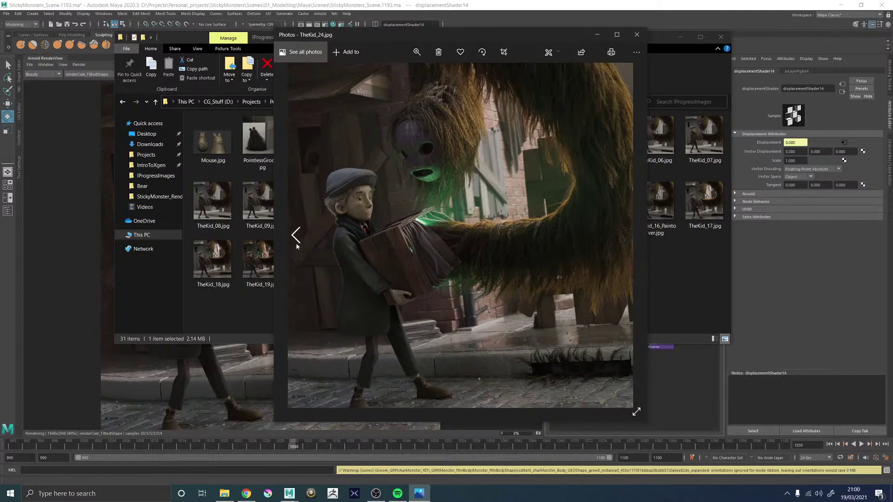
{"action": "left_click", "coordinate": [296, 243]}
{"action": "left_click", "coordinate": [631, 242]}
{"action": "left_click", "coordinate": [296, 237]}
Step: Go back to TheKid_22.jpg and compare it again with TheKid_23.jpg, ending on TheKid_22.jpg
{"action": "left_click", "coordinate": [297, 237]}
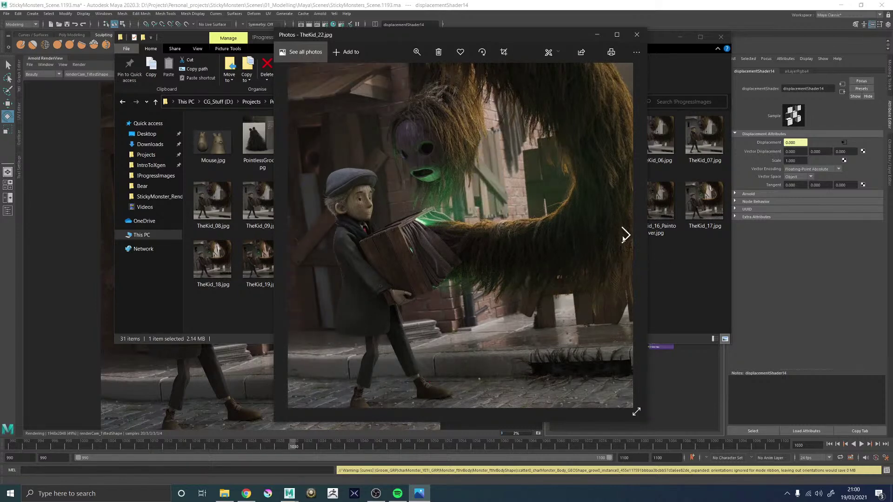
{"action": "left_click", "coordinate": [628, 236]}
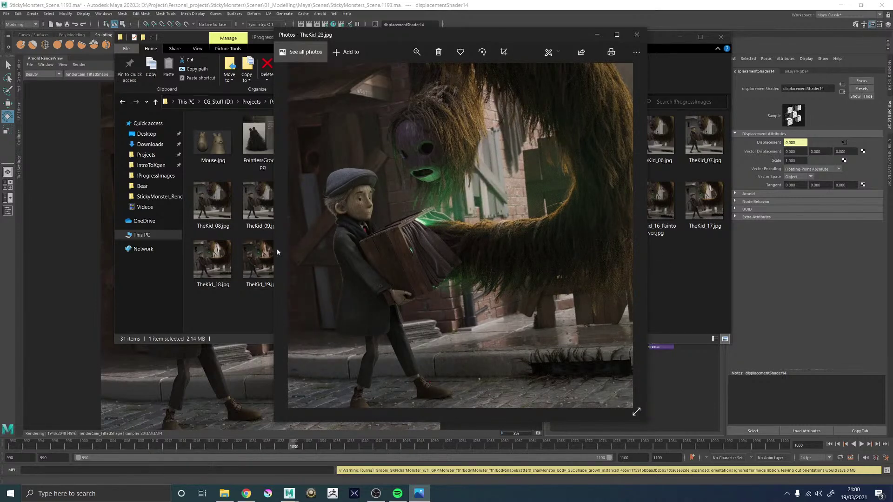
{"action": "left_click", "coordinate": [289, 242]}
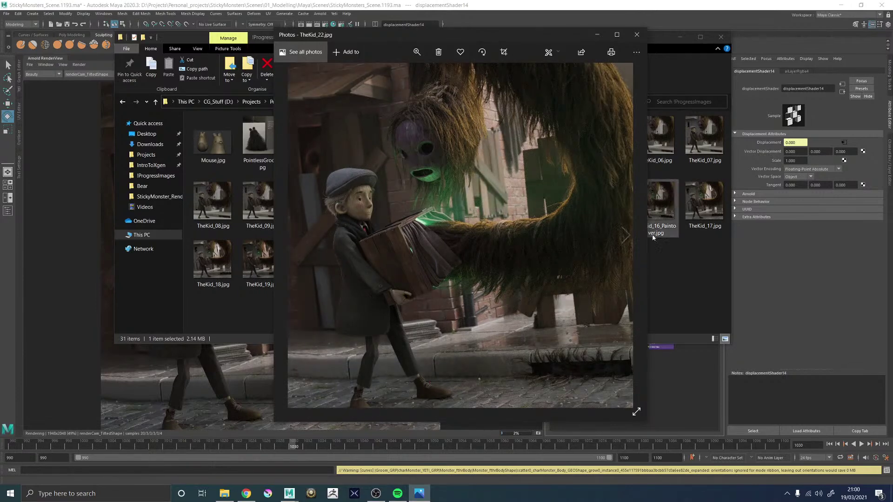
{"action": "left_click", "coordinate": [627, 239]}
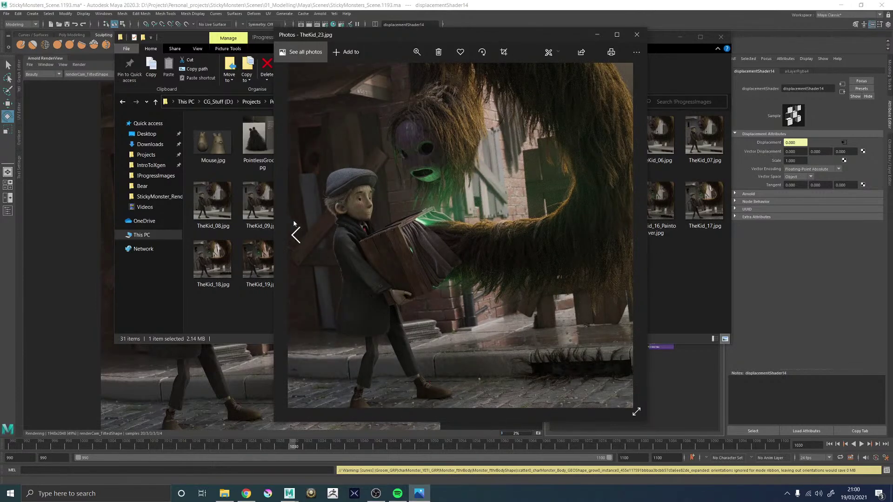
{"action": "left_click", "coordinate": [295, 228]}
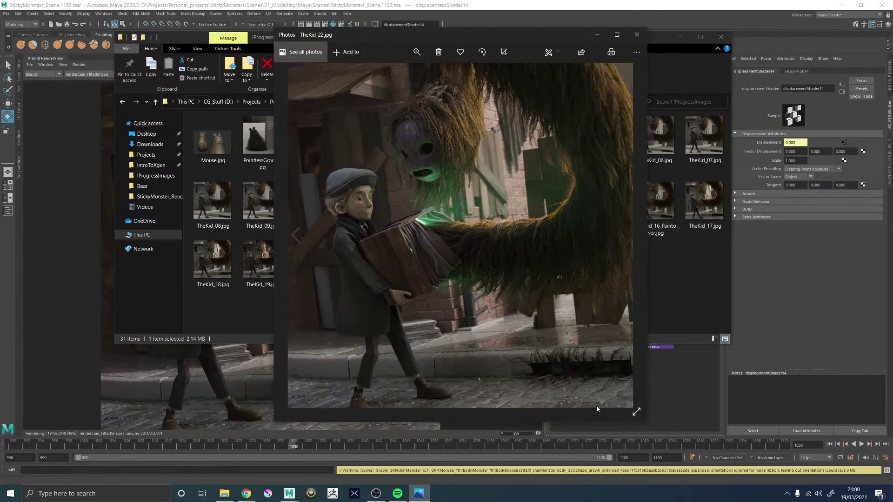
Step: Examine the dark drain opening and grass along the kerb in TheKid_22.jpg up close, then return to the full image
{"action": "left_click", "coordinate": [421, 53]}
{"action": "left_click", "coordinate": [425, 74]}
{"action": "left_click_drag", "start_coordinate": [521, 344], "coordinate": [372, 162]}
{"action": "left_click_drag", "start_coordinate": [503, 372], "coordinate": [364, 116]}
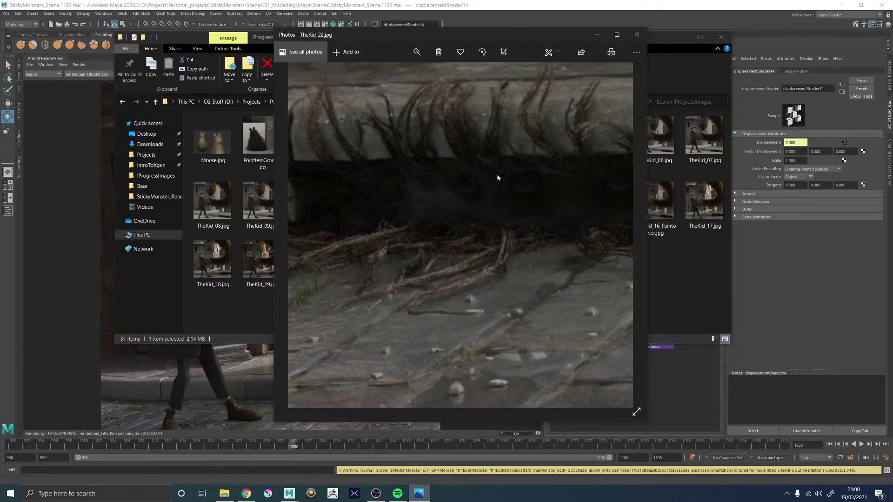
{"action": "left_click", "coordinate": [417, 51]}
{"action": "left_click", "coordinate": [377, 75]}
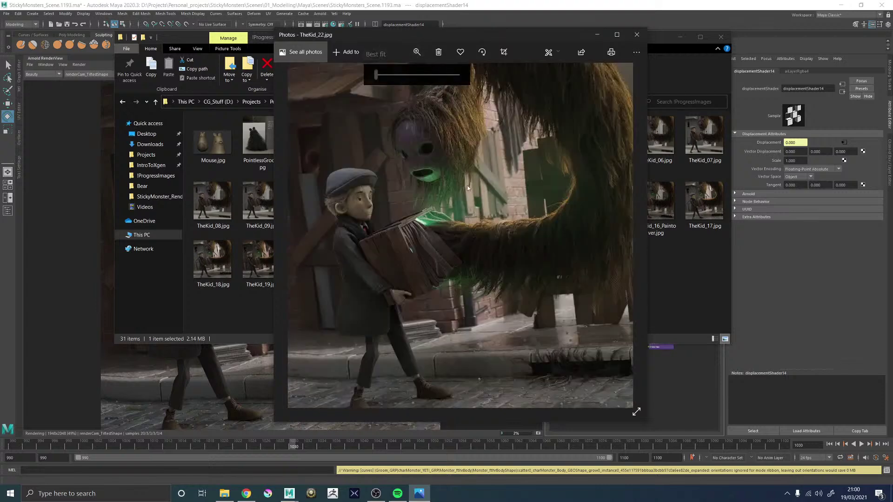
Step: Advance through TheKid_23.jpg to TheKid_24.jpg and reposition the viewer window to uncover more of the image folder
{"action": "left_click", "coordinate": [625, 237]}
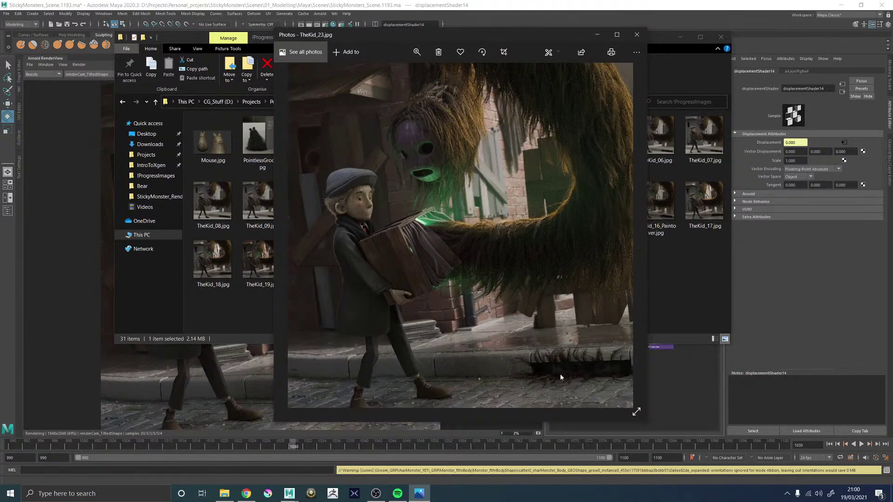
{"action": "left_click", "coordinate": [626, 236]}
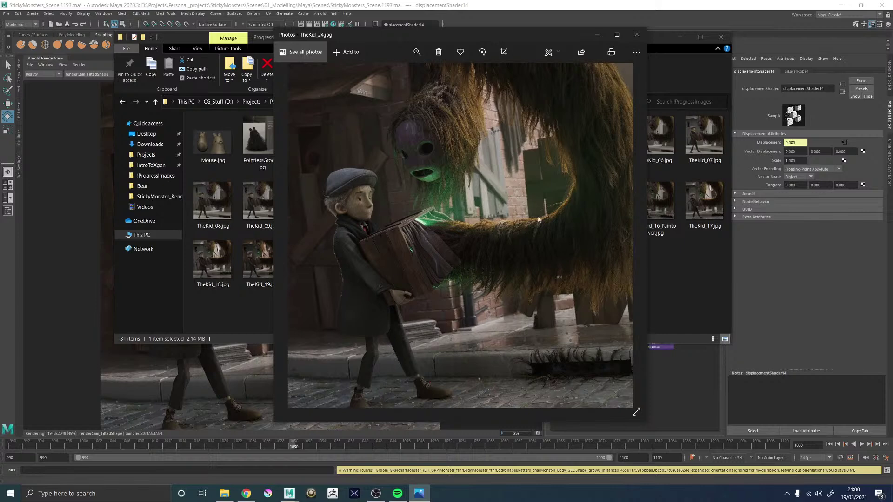
{"action": "left_click_drag", "start_coordinate": [399, 41], "coordinate": [445, 59]}
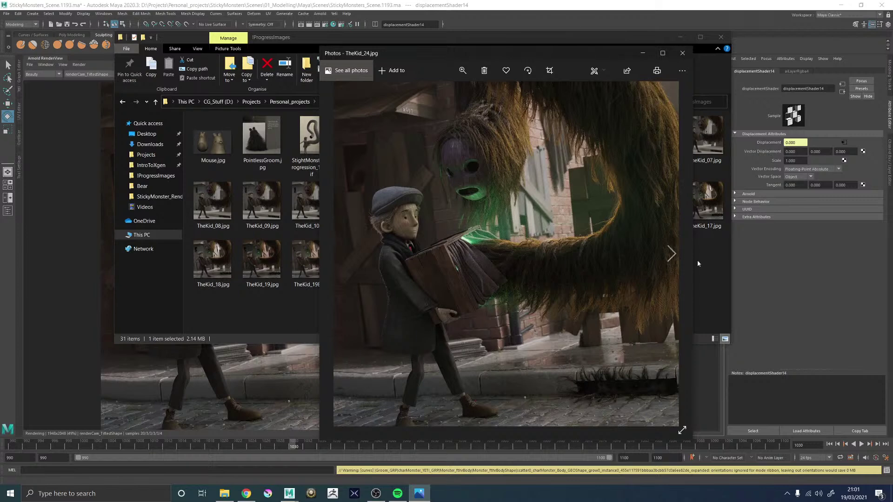
Step: Compare TheKid_24.jpg with TheKid_25.jpg repeatedly, examining the boy, the monster and the framing, ending on TheKid_25.jpg
{"action": "left_click", "coordinate": [671, 253]}
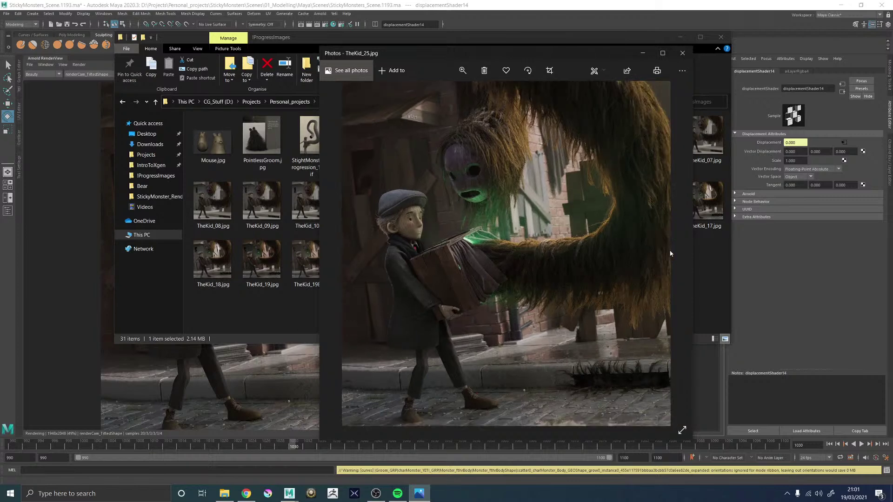
{"action": "left_click", "coordinate": [341, 254]}
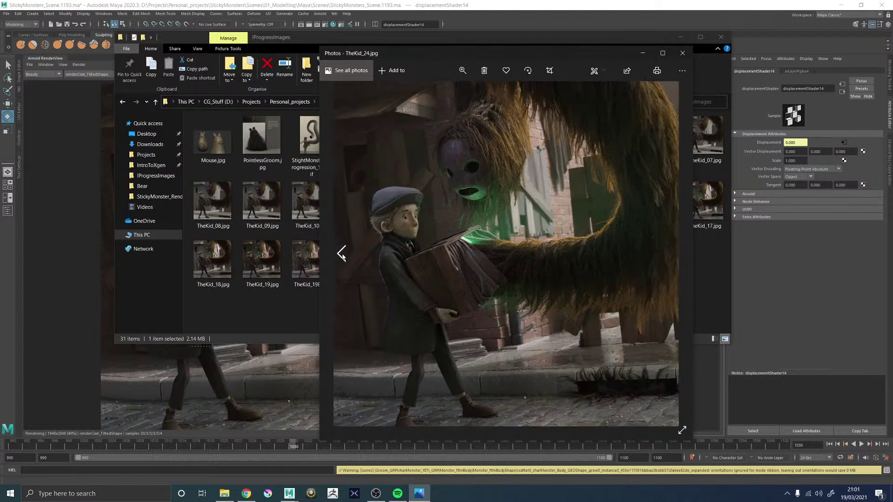
{"action": "left_click", "coordinate": [671, 253]}
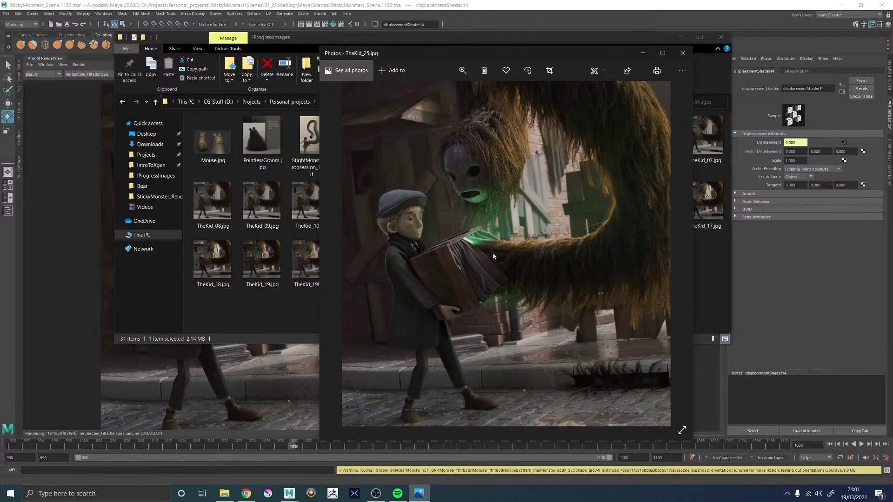
{"action": "left_click", "coordinate": [341, 253]}
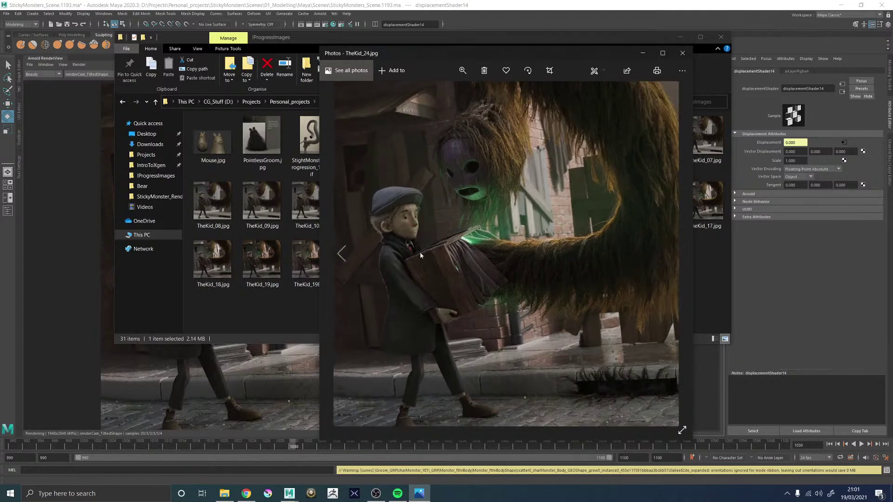
{"action": "left_click", "coordinate": [671, 254]}
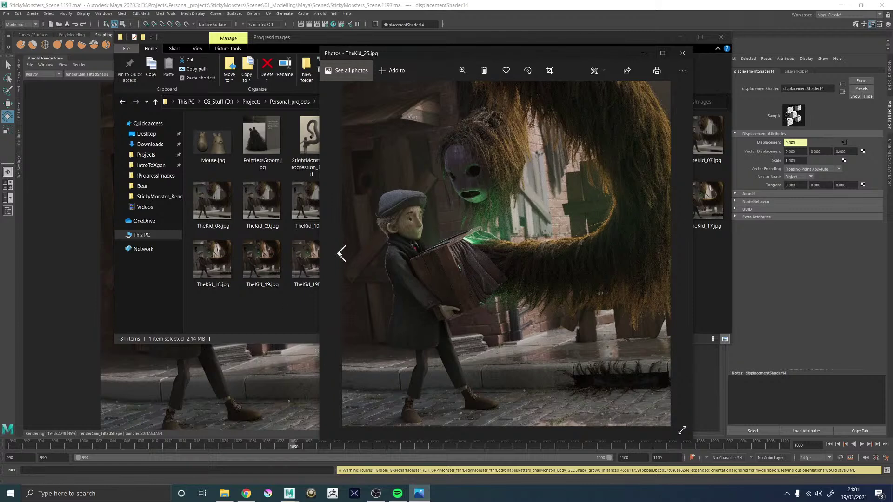
{"action": "left_click", "coordinate": [342, 254]}
{"action": "left_click", "coordinate": [672, 254]}
{"action": "left_click", "coordinate": [342, 253]}
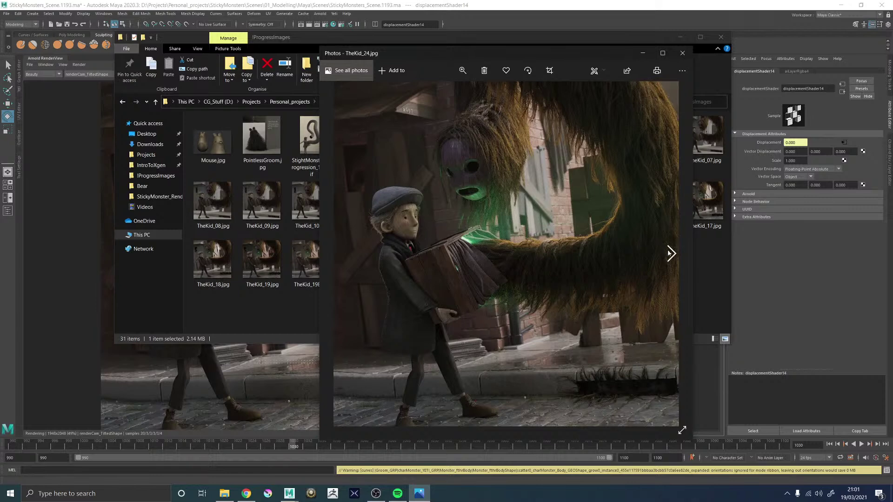
{"action": "left_click", "coordinate": [669, 253]}
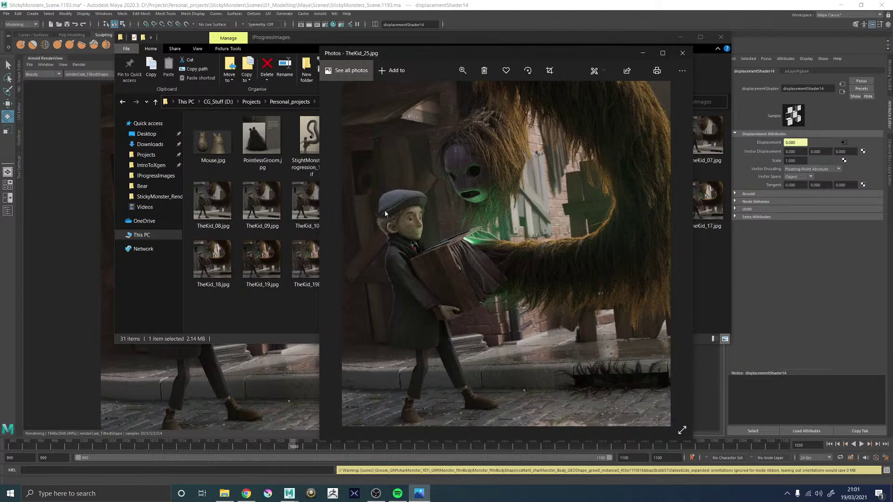
{"action": "left_click", "coordinate": [341, 254]}
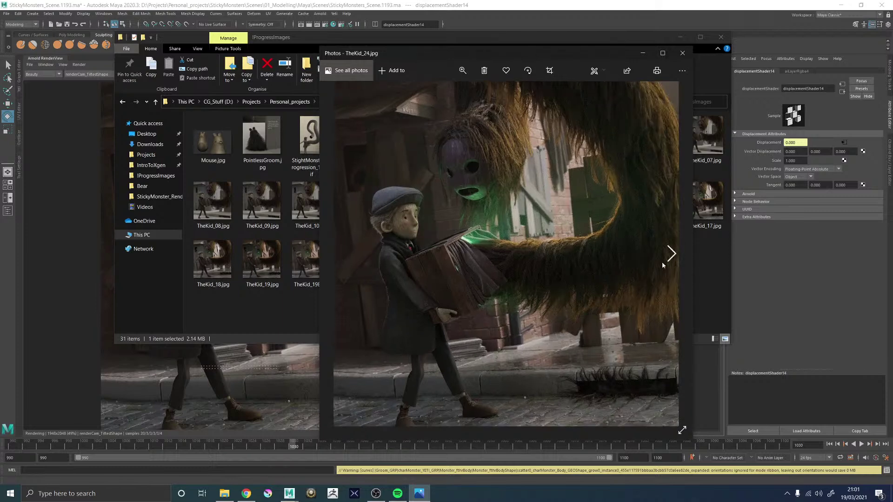
{"action": "left_click", "coordinate": [670, 253]}
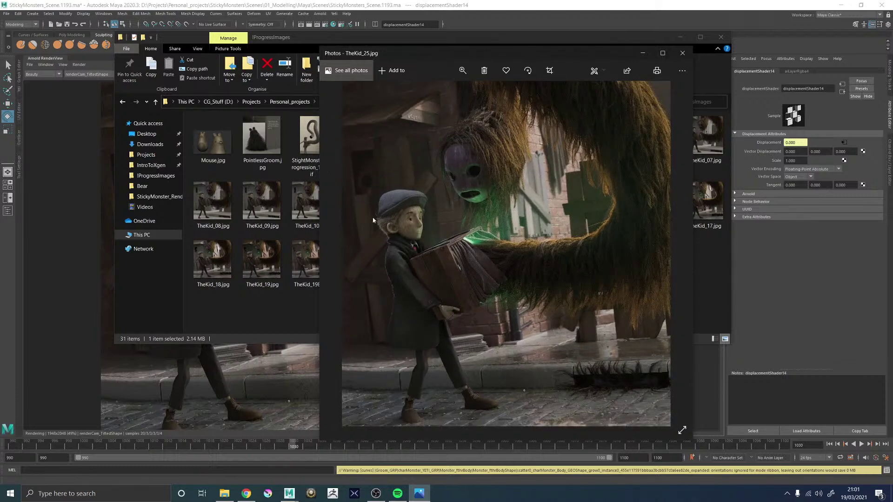
{"action": "left_click", "coordinate": [342, 254]}
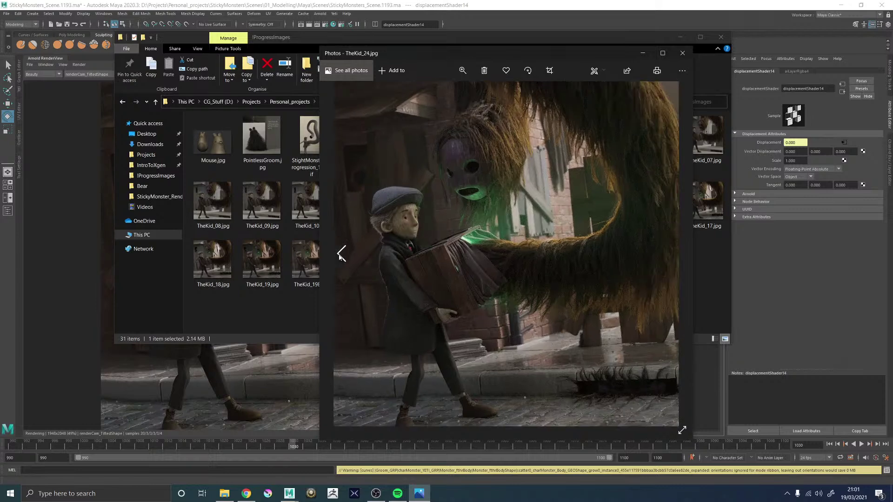
{"action": "left_click", "coordinate": [670, 255]}
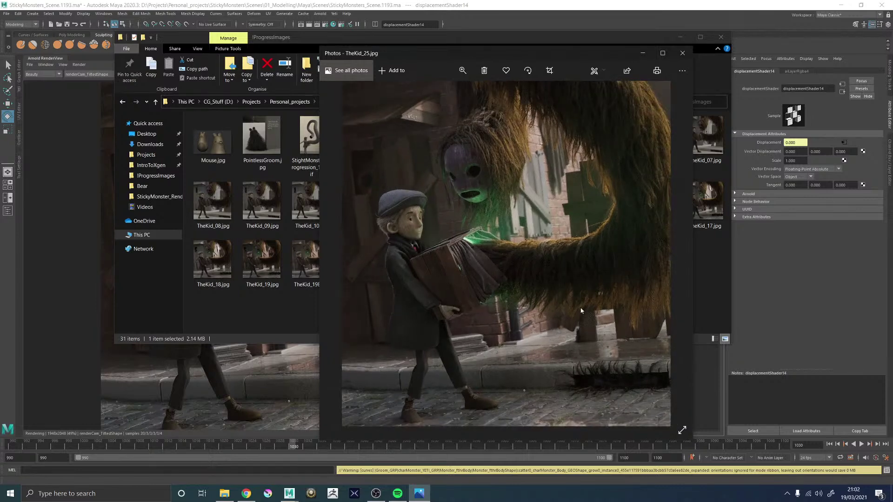
{"action": "left_click", "coordinate": [342, 253]}
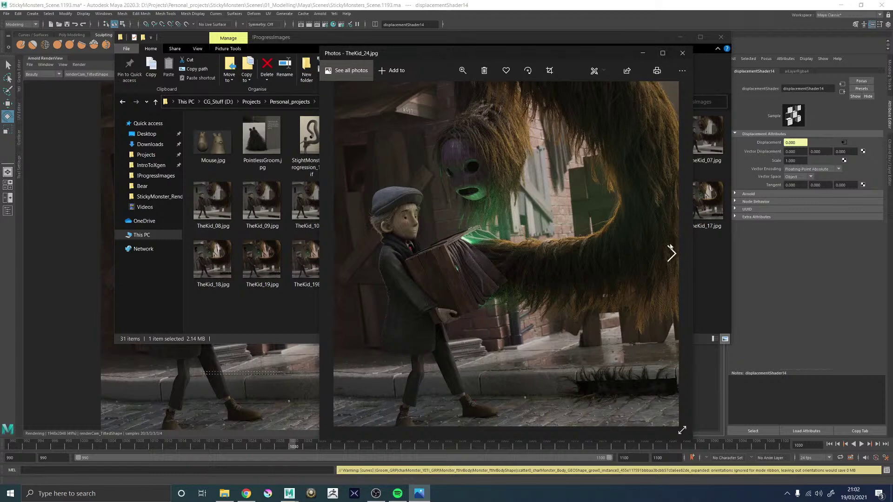
{"action": "left_click", "coordinate": [671, 254]}
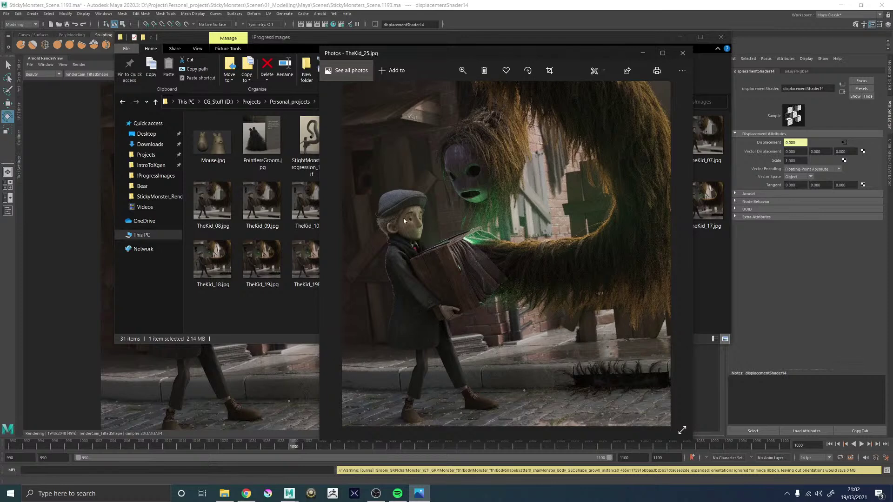
Step: Examine the boy and the glowing box in TheKid_25.jpg up close, then close the image viewer
{"action": "left_click", "coordinate": [462, 70]}
{"action": "left_click_drag", "start_coordinate": [451, 93], "coordinate": [429, 110]}
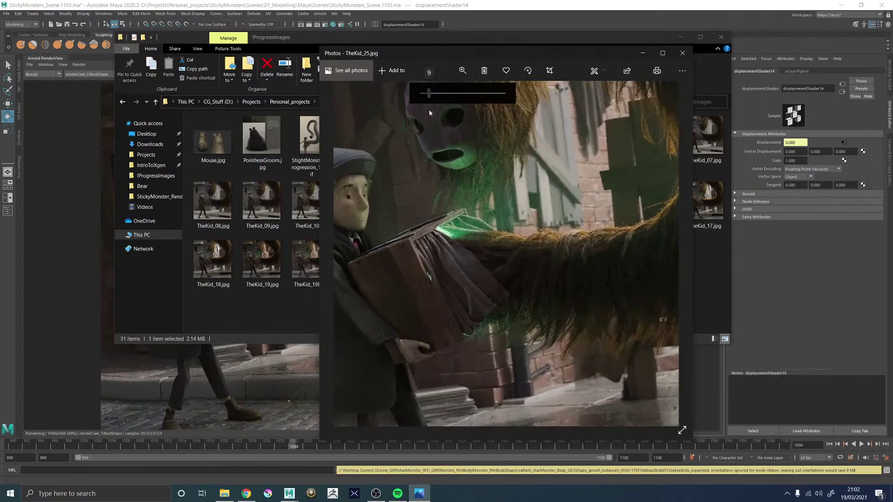
{"action": "left_click_drag", "start_coordinate": [461, 266], "coordinate": [476, 248]}
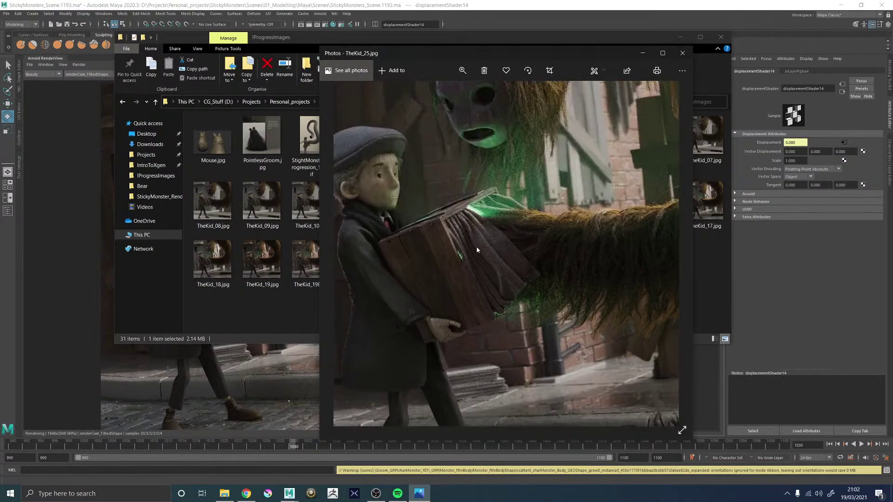
{"action": "left_click", "coordinate": [682, 53]}
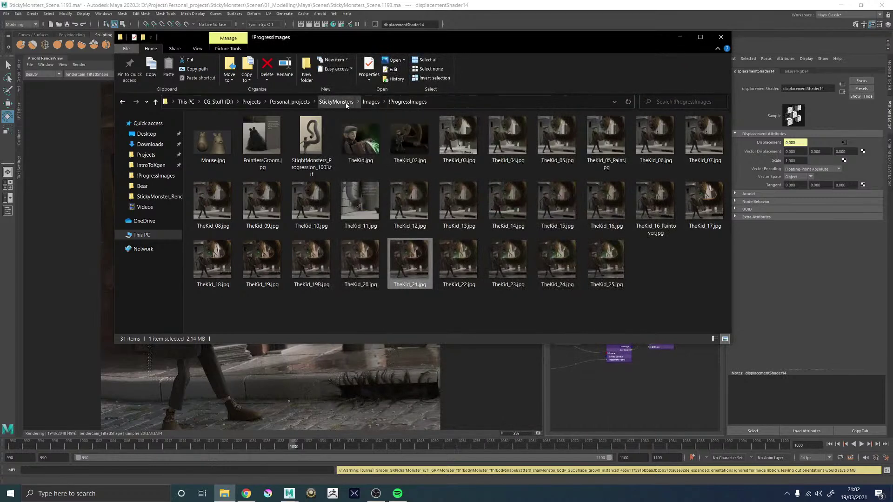
Step: Open StickyMonsters_CloseUp.jpg from the !OUTPUT folder inside the project's Images folder
{"action": "left_click", "coordinate": [371, 101]}
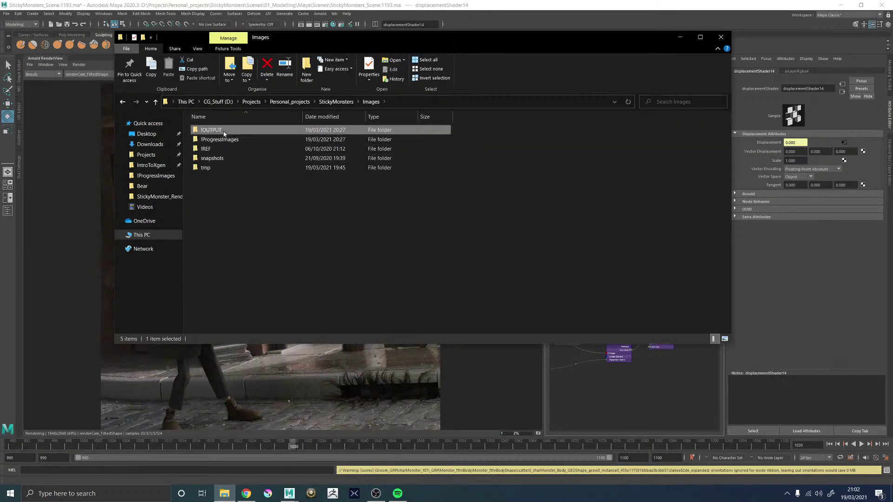
{"action": "double_click", "coordinate": [223, 133]}
{"action": "double_click", "coordinate": [268, 139]}
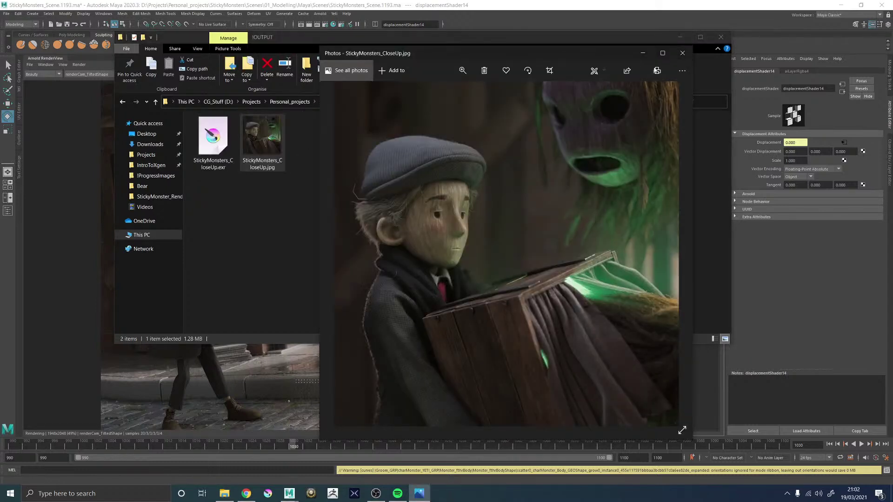
Step: Examine the boy's face, cap and wooden box in StickyMonsters_CloseUp.jpg at high and then lower magnification
{"action": "left_click", "coordinate": [462, 70]}
{"action": "left_click_drag", "start_coordinate": [454, 96], "coordinate": [434, 96]}
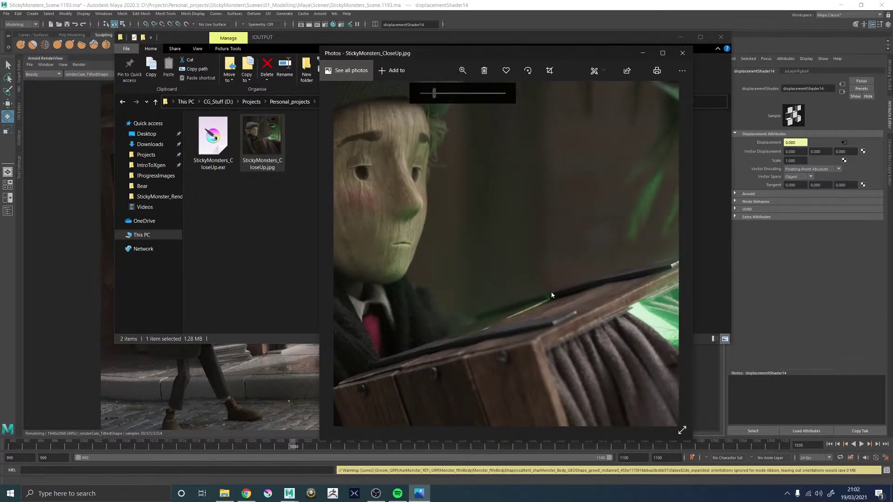
{"action": "left_click_drag", "start_coordinate": [434, 94], "coordinate": [423, 97]}
{"action": "mouse_move", "coordinate": [446, 151]}
{"action": "left_mouse_down"}
{"action": "mouse_move", "coordinate": [456, 236]}
{"action": "mouse_move", "coordinate": [463, 176]}
{"action": "mouse_move", "coordinate": [453, 163]}
{"action": "left_mouse_up"}
{"action": "left_click_drag", "start_coordinate": [503, 380], "coordinate": [485, 354]}
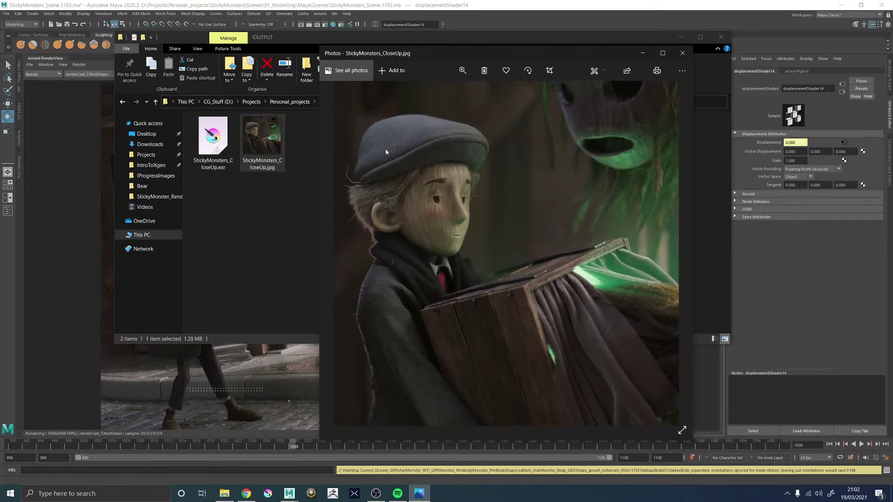
Step: Examine StickyMonsters_CloseUp.jpg enlarged and in a maximized viewer, then close the viewer and the !OUTPUT folder window
{"action": "left_click", "coordinate": [463, 70]}
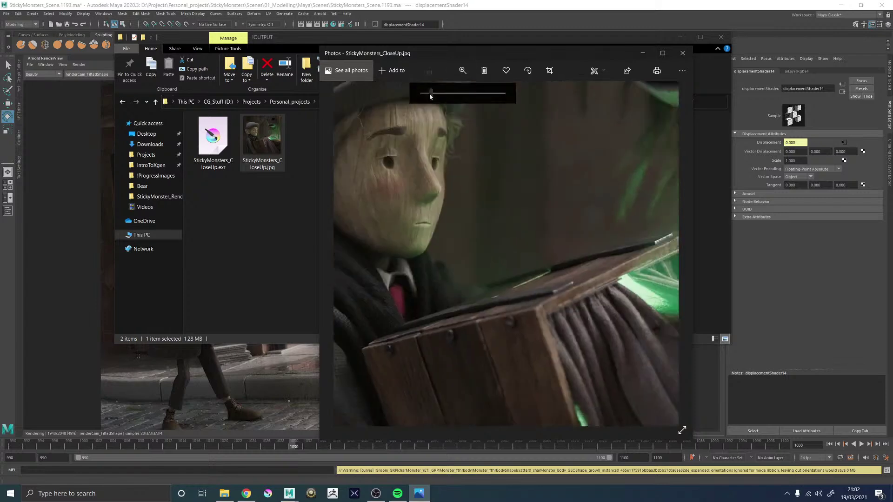
{"action": "left_click", "coordinate": [662, 53]}
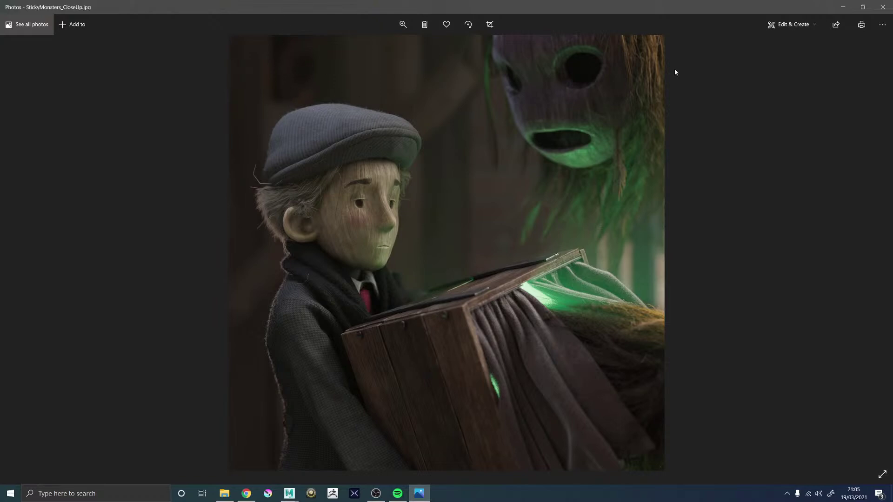
{"action": "left_click", "coordinate": [877, 11]}
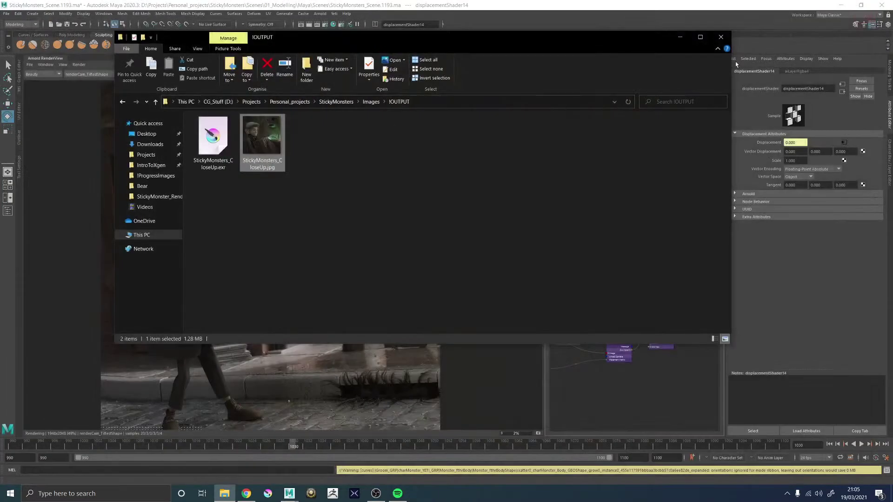
{"action": "left_click", "coordinate": [720, 37]}
Step: Examine the full scene in the Arnold RenderView, from the overall composition to the boy's legs and the street
{"action": "scroll", "coordinate": [270, 259], "scroll_direction": "down", "scroll_amount": 2}
{"action": "scroll", "coordinate": [240, 321], "scroll_direction": "up", "scroll_amount": 2}
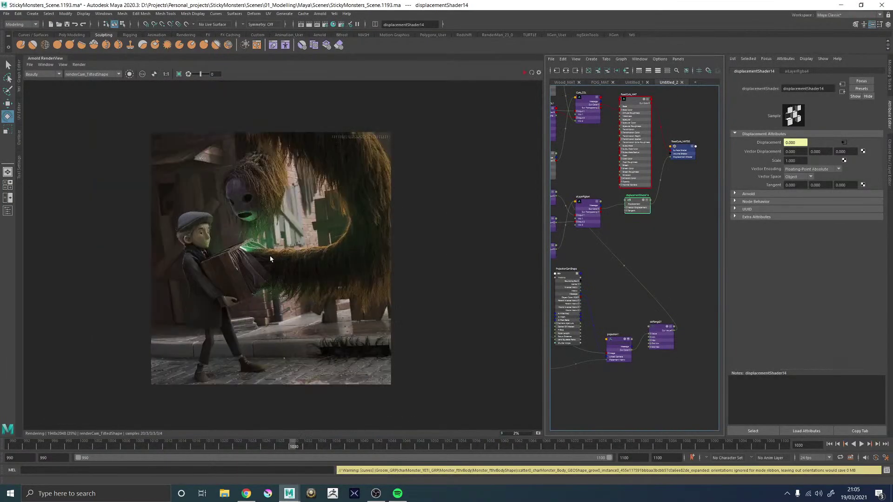
{"action": "scroll", "coordinate": [208, 384], "scroll_direction": "up", "scroll_amount": 2}
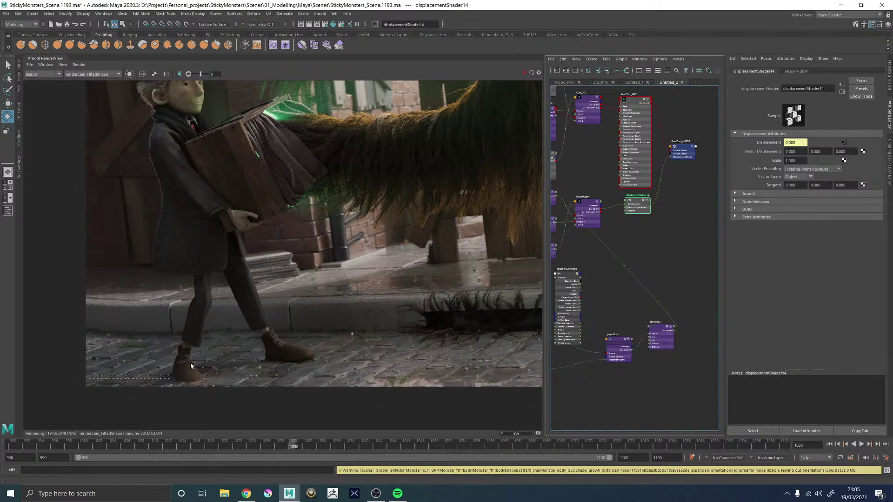
{"action": "scroll", "coordinate": [191, 369], "scroll_direction": "down", "scroll_amount": 1}
{"action": "scroll", "coordinate": [261, 251], "scroll_direction": "down", "scroll_amount": 1}
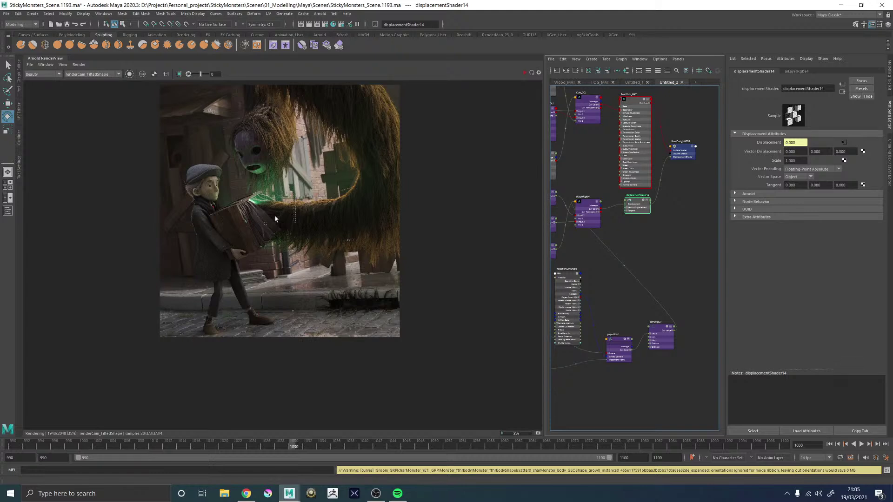
{"action": "scroll", "coordinate": [263, 148], "scroll_direction": "up", "scroll_amount": 2}
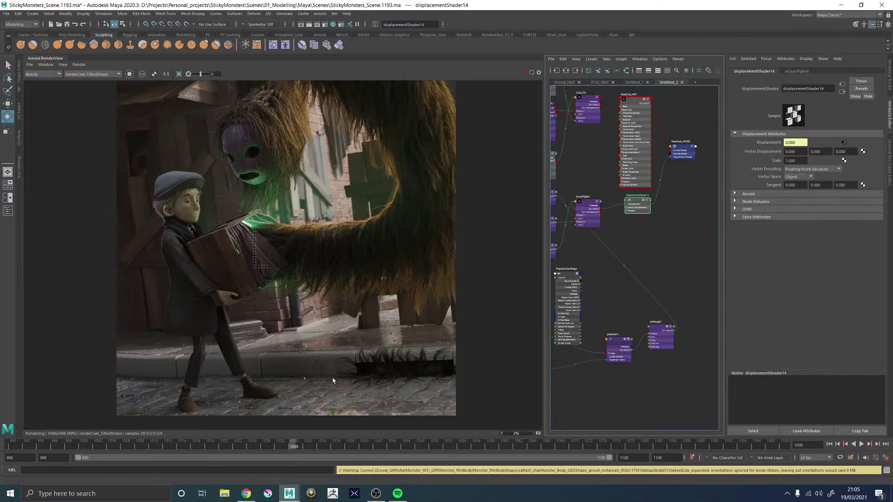
Step: Examine the lettering carved into the kerb beside the drain up close in the Arnold render
{"action": "scroll", "coordinate": [333, 380], "scroll_direction": "up", "scroll_amount": 6}
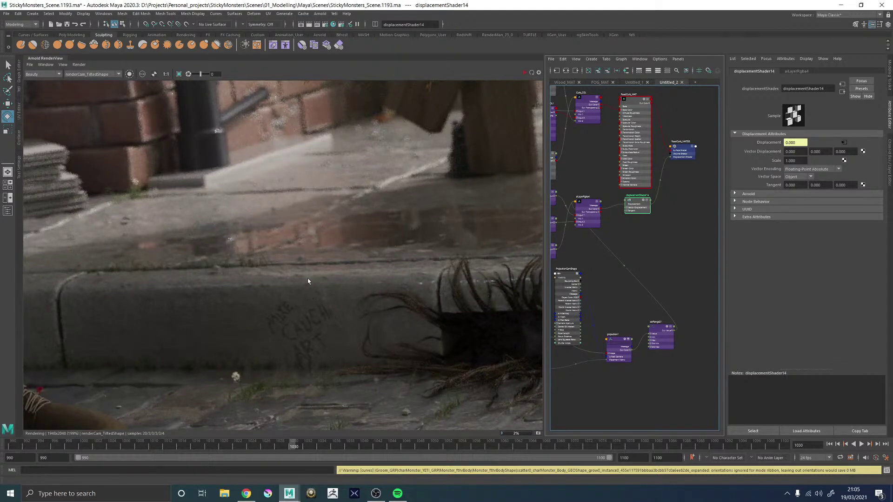
{"action": "scroll", "coordinate": [311, 275], "scroll_direction": "down", "scroll_amount": 2}
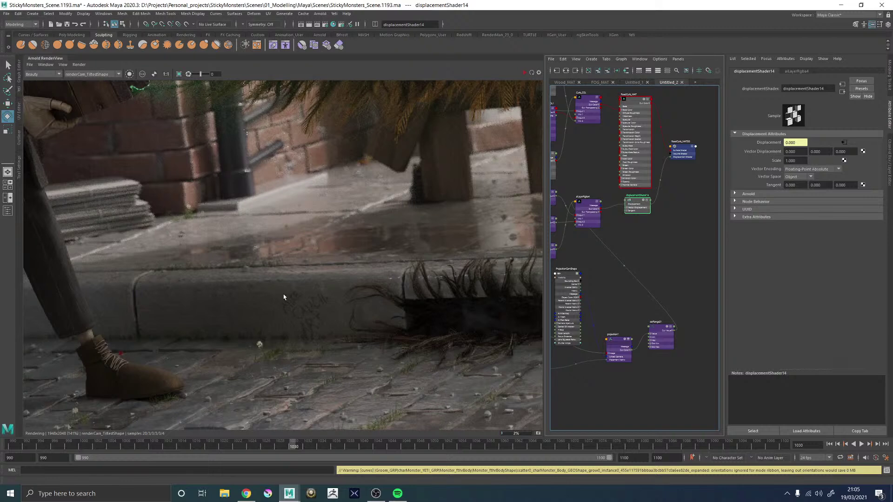
{"action": "scroll", "coordinate": [301, 316], "scroll_direction": "up", "scroll_amount": 1}
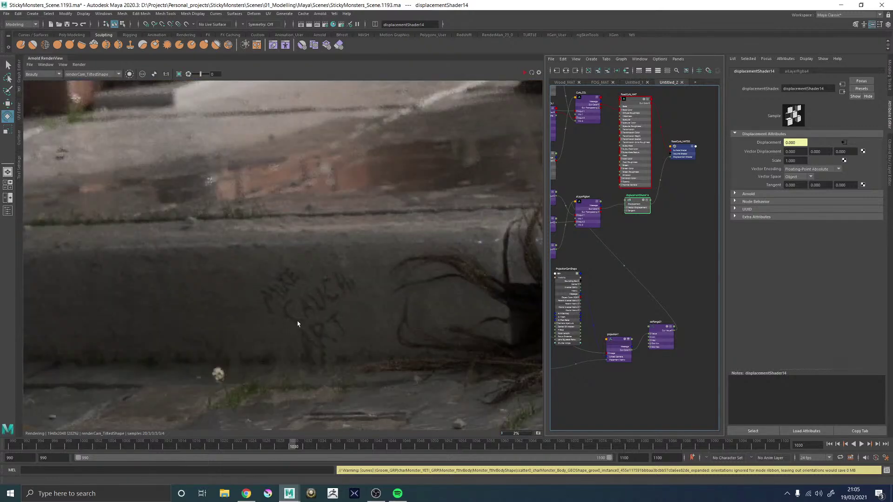
{"action": "scroll", "coordinate": [296, 319], "scroll_direction": "down", "scroll_amount": 1}
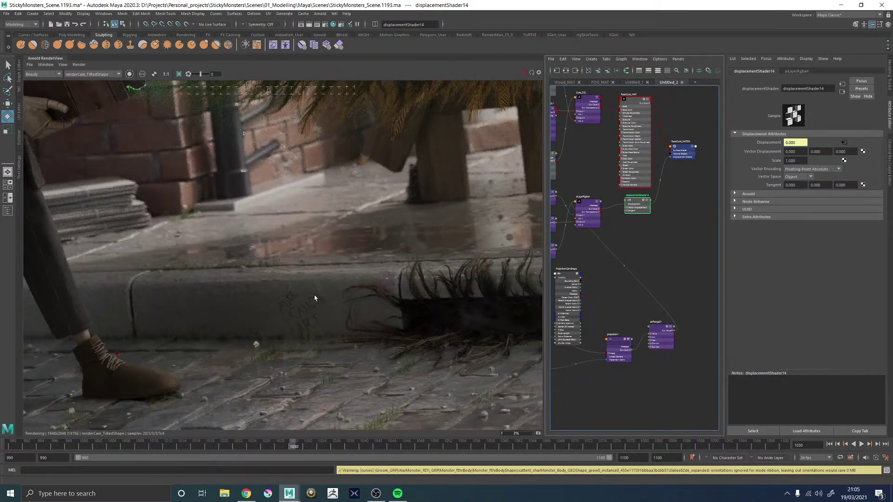
{"action": "scroll", "coordinate": [315, 299], "scroll_direction": "down", "scroll_amount": 1}
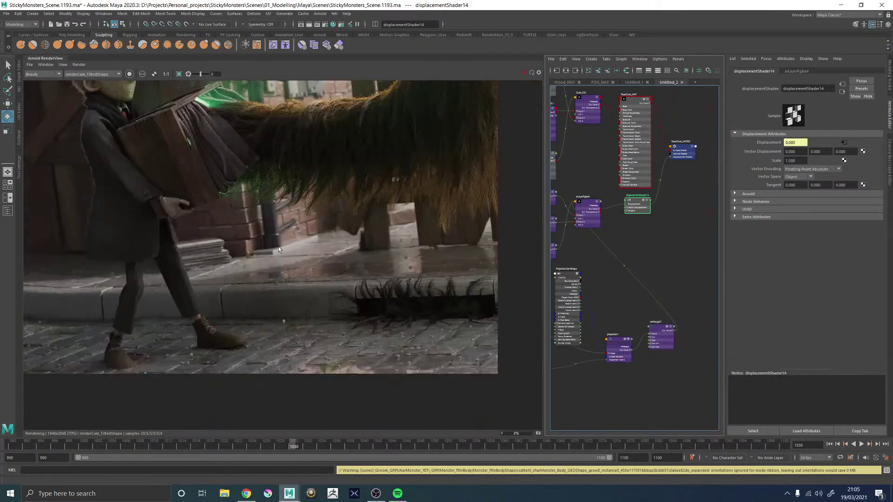
Step: Examine the monster's mask and furry arm, the glowing box and the boy in the Arnold render
{"action": "scroll", "coordinate": [303, 152], "scroll_direction": "down", "scroll_amount": 1}
{"action": "scroll", "coordinate": [290, 100], "scroll_direction": "up", "scroll_amount": 2}
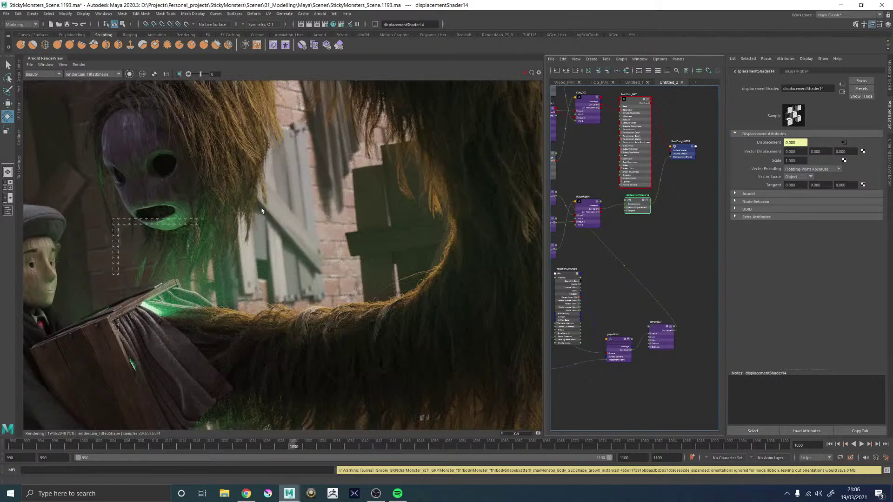
{"action": "scroll", "coordinate": [261, 210], "scroll_direction": "down", "scroll_amount": 1}
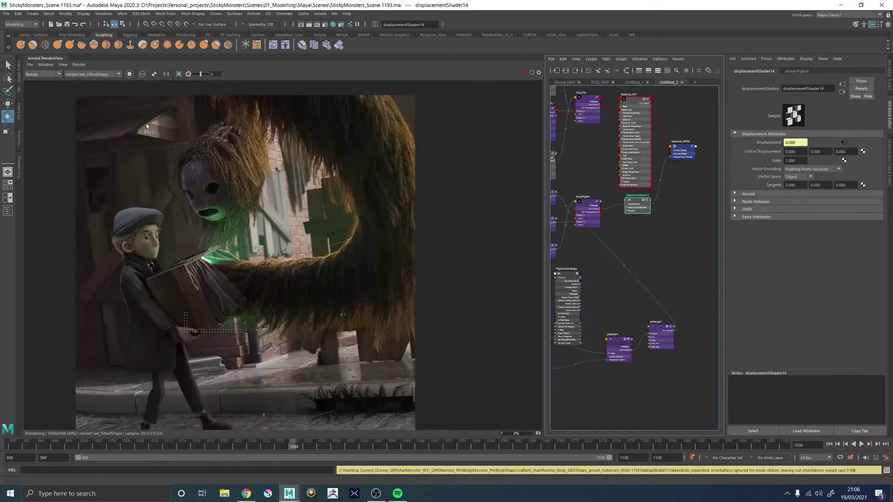
{"action": "scroll", "coordinate": [148, 129], "scroll_direction": "up", "scroll_amount": 2}
{"action": "scroll", "coordinate": [384, 350], "scroll_direction": "down", "scroll_amount": 2}
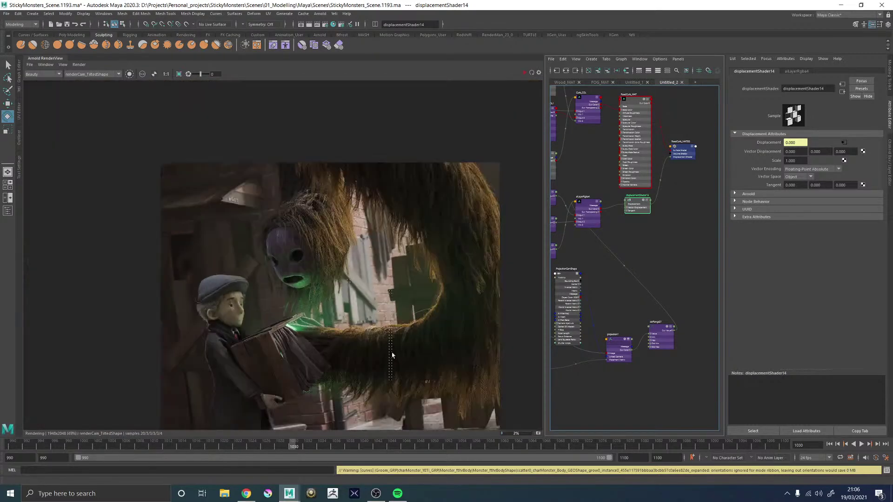
{"action": "scroll", "coordinate": [419, 419], "scroll_direction": "up", "scroll_amount": 2}
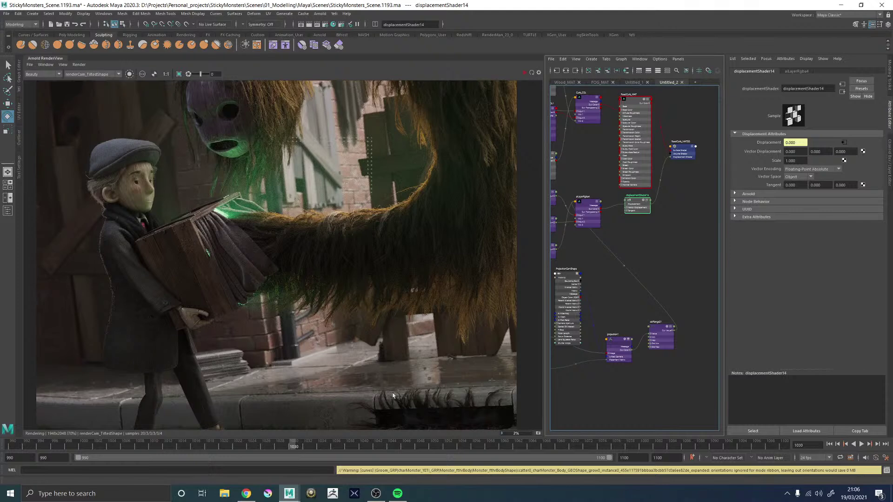
{"action": "scroll", "coordinate": [389, 379], "scroll_direction": "down", "scroll_amount": 1}
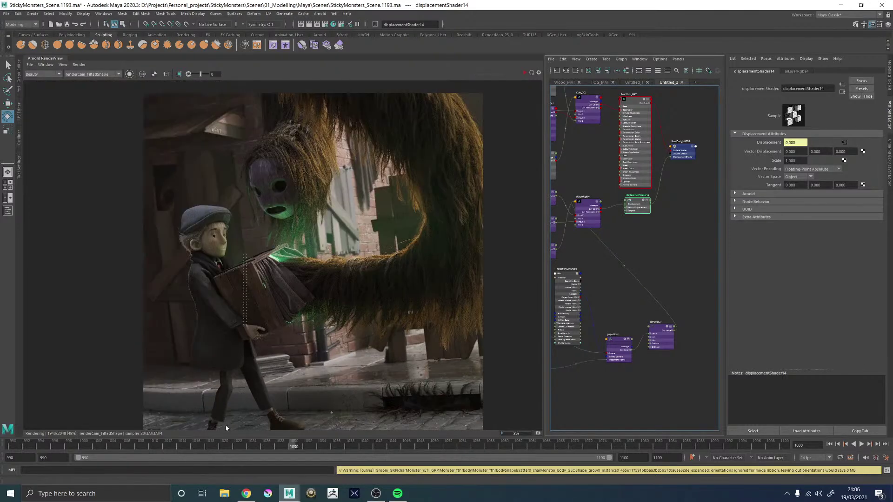
Step: Examine the boy's shoes, the cobblestones and the small plants on the street up close in the render
{"action": "scroll", "coordinate": [227, 425], "scroll_direction": "up", "scroll_amount": 2}
{"action": "left_click_drag", "start_coordinate": [305, 366], "coordinate": [316, 274]}
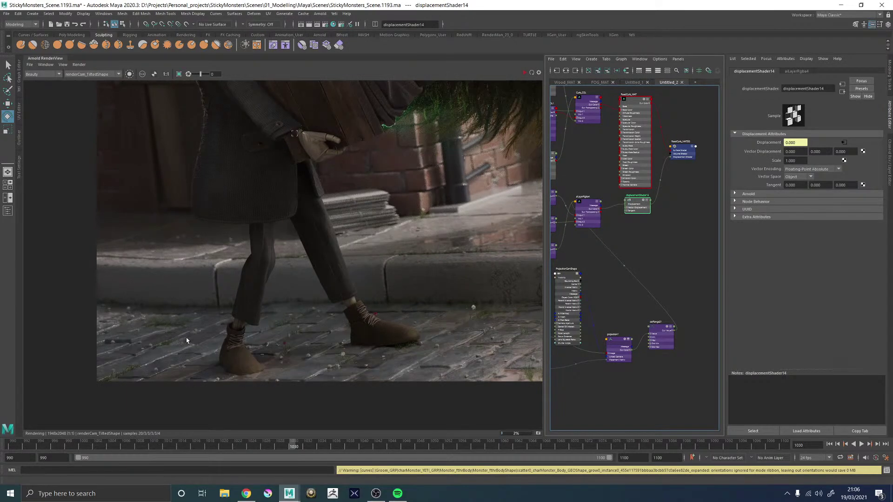
{"action": "scroll", "coordinate": [432, 368], "scroll_direction": "up", "scroll_amount": 5}
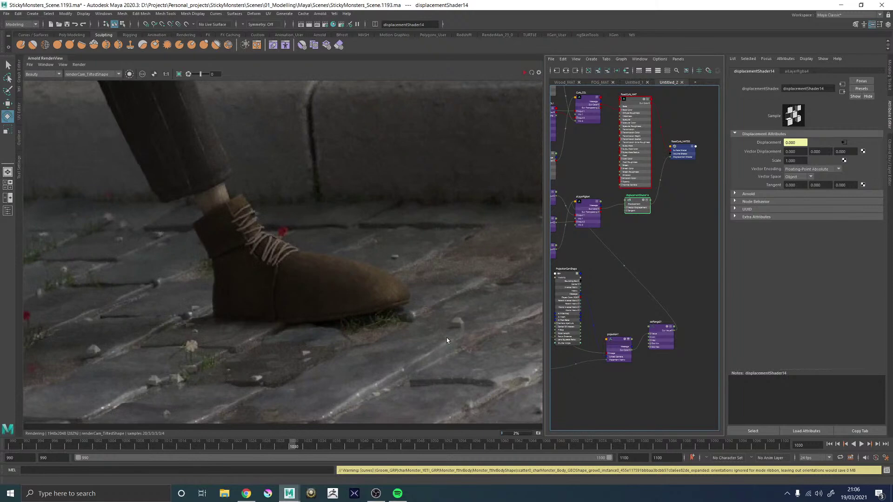
{"action": "scroll", "coordinate": [242, 365], "scroll_direction": "down", "scroll_amount": 2}
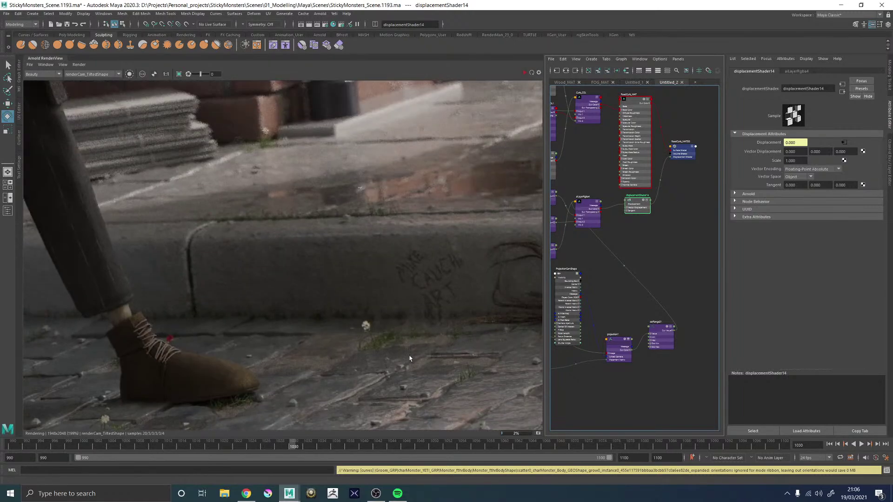
{"action": "scroll", "coordinate": [410, 358], "scroll_direction": "down", "scroll_amount": 4}
{"action": "left_click_drag", "start_coordinate": [441, 307], "coordinate": [333, 368]}
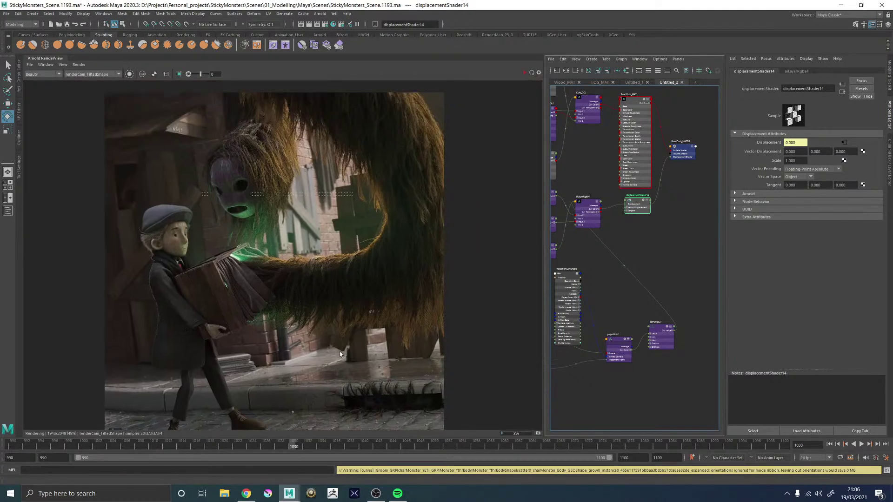
Step: Examine the wooden planks and brick wall in the background framed by the monster's arm
{"action": "scroll", "coordinate": [270, 218], "scroll_direction": "up", "scroll_amount": 4}
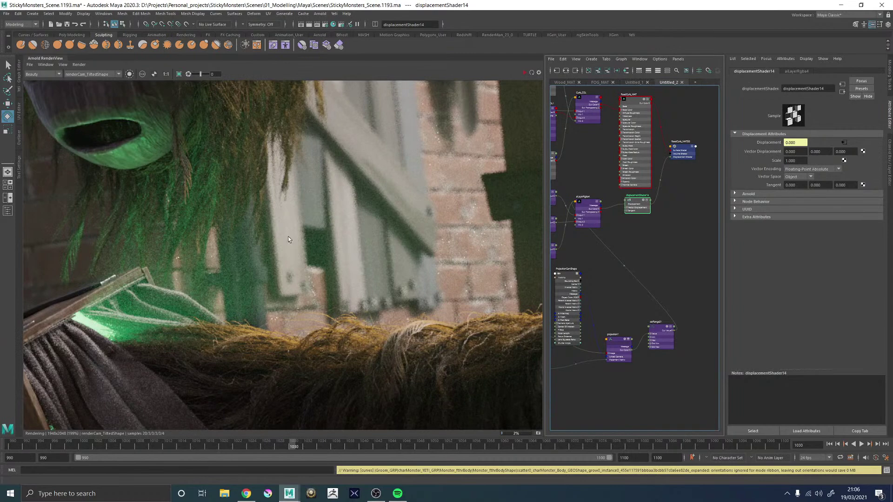
{"action": "scroll", "coordinate": [288, 232], "scroll_direction": "down", "scroll_amount": 2}
{"action": "left_click_drag", "start_coordinate": [449, 200], "coordinate": [369, 271]}
{"action": "scroll", "coordinate": [313, 284], "scroll_direction": "up", "scroll_amount": 2}
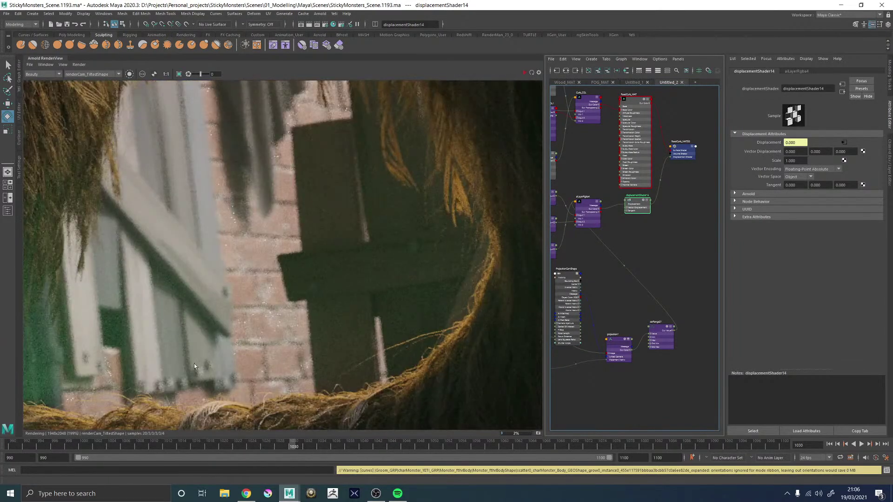
{"action": "scroll", "coordinate": [309, 258], "scroll_direction": "down", "scroll_amount": 1}
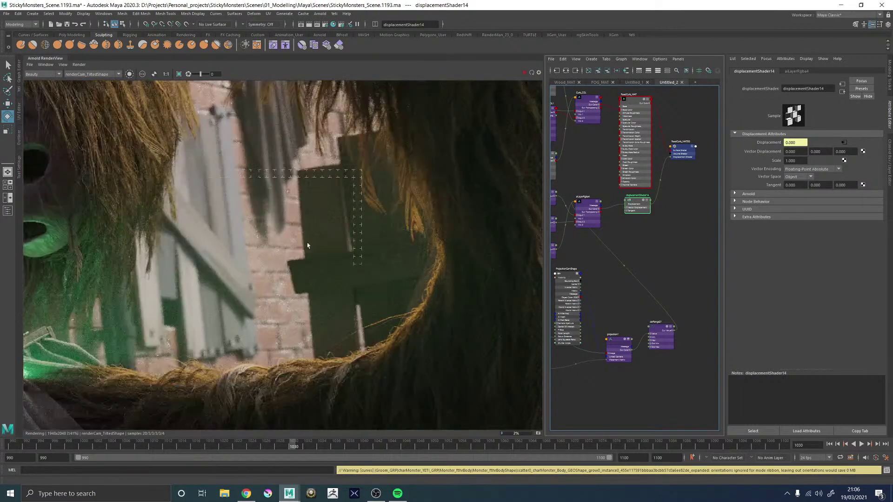
Step: Examine the lit plank with painted lettering under the roof and the monster's head beside it
{"action": "scroll", "coordinate": [226, 247], "scroll_direction": "down", "scroll_amount": 3}
{"action": "scroll", "coordinate": [281, 269], "scroll_direction": "up", "scroll_amount": 3}
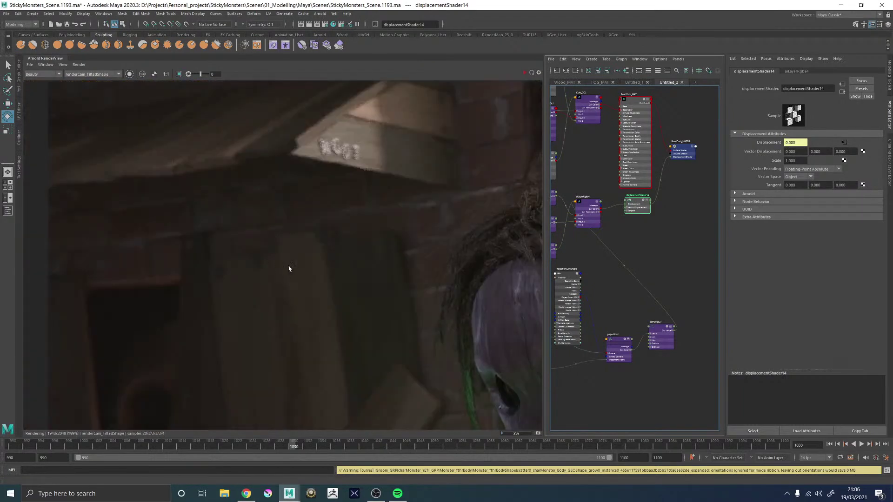
{"action": "left_click_drag", "start_coordinate": [384, 192], "coordinate": [339, 228]}
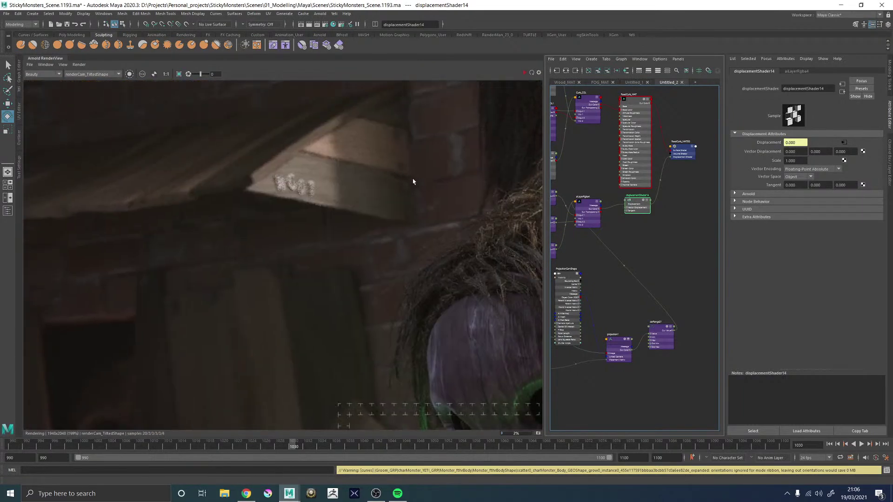
{"action": "scroll", "coordinate": [263, 213], "scroll_direction": "down", "scroll_amount": 2}
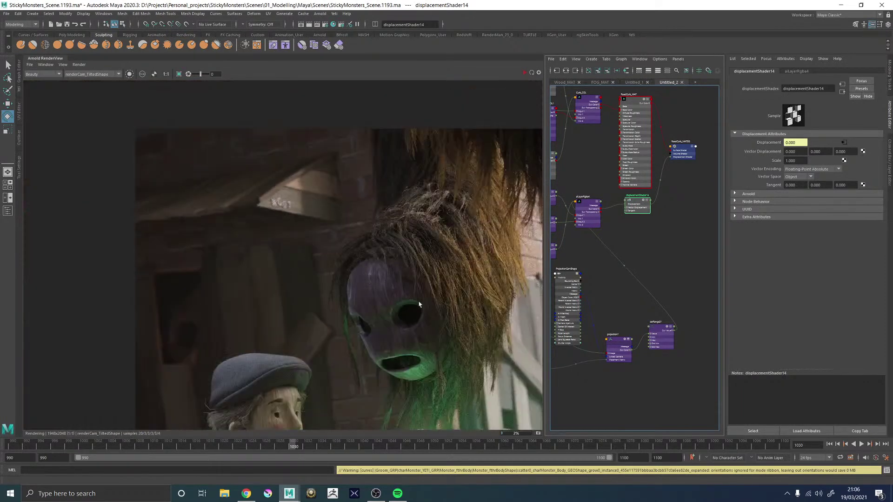
{"action": "scroll", "coordinate": [347, 317], "scroll_direction": "down", "scroll_amount": 2}
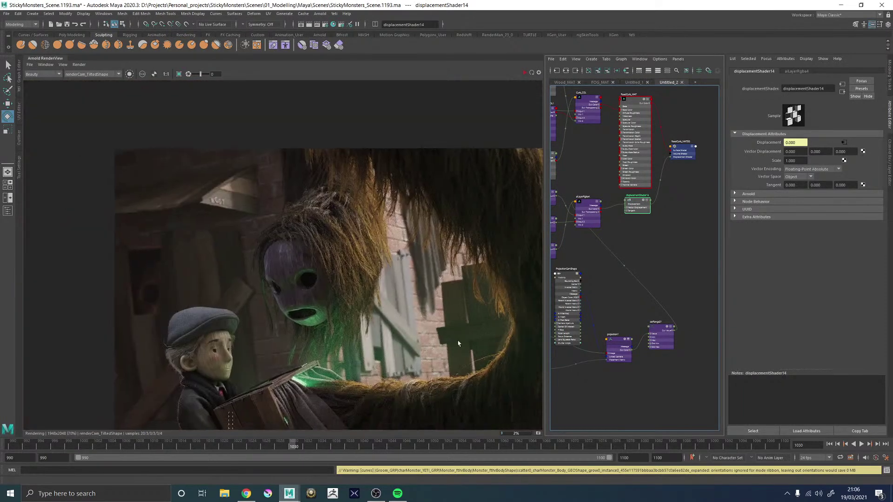
Step: Review the whole render's composition again, with the boy, the box and the monster in frame
{"action": "left_click_drag", "start_coordinate": [455, 413], "coordinate": [348, 288]}
{"action": "left_click_drag", "start_coordinate": [250, 227], "coordinate": [286, 240]}
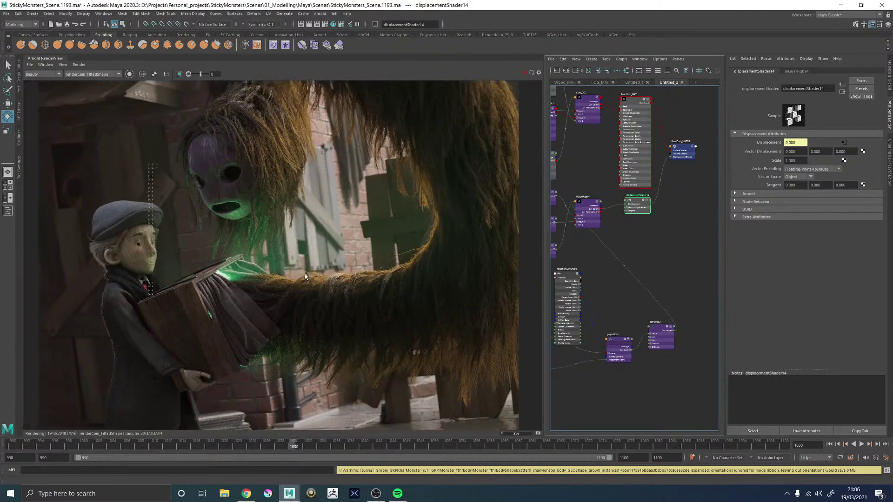
{"action": "scroll", "coordinate": [308, 269], "scroll_direction": "down", "scroll_amount": 2}
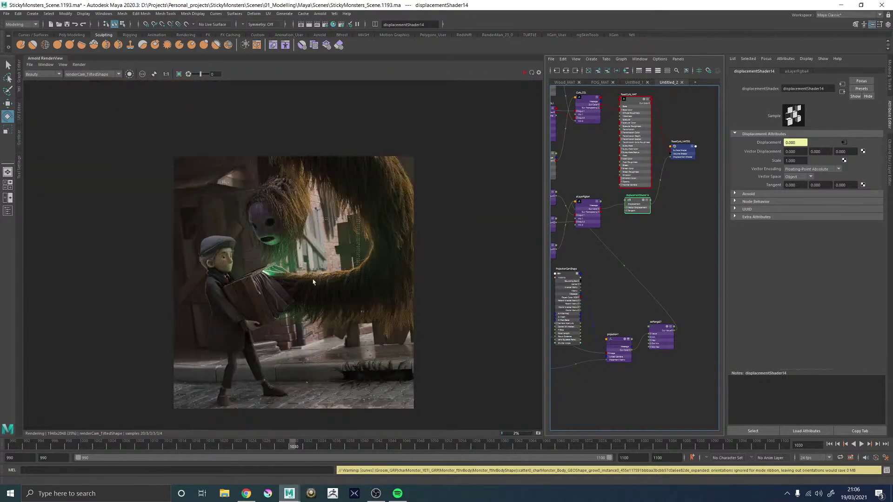
{"action": "scroll", "coordinate": [310, 316], "scroll_direction": "up", "scroll_amount": 1}
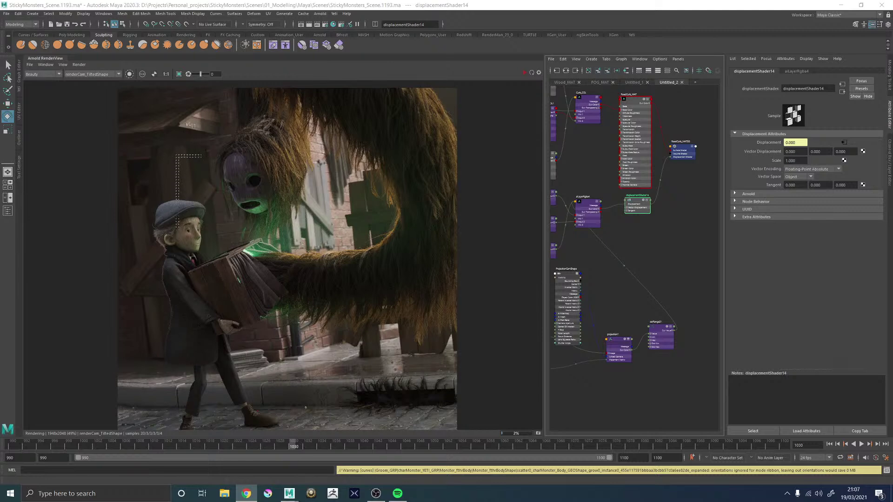
Step: Switch to the Google Images results for "gustave dore les saltimbanques" in Chrome and preview the full-length clown portrait from Le Point
{"action": "key", "text": "alt+Tab"}
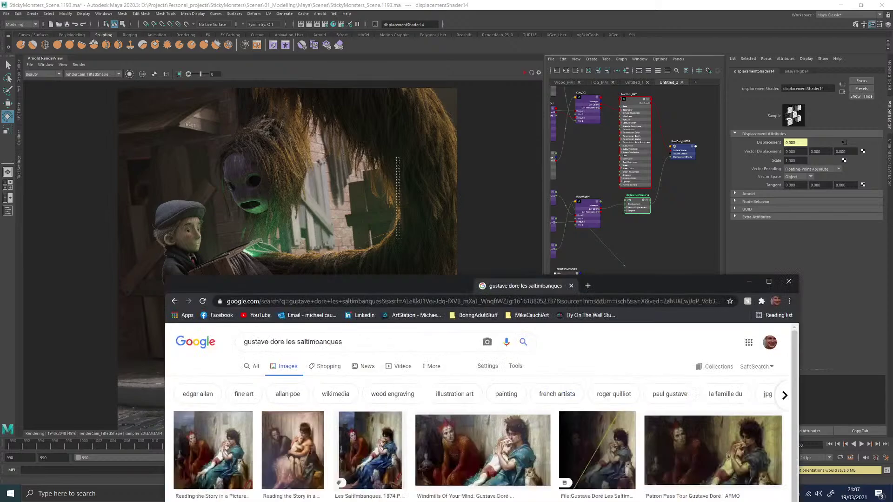
{"action": "left_click_drag", "start_coordinate": [120, 63], "coordinate": [78, 64]}
{"action": "left_click_drag", "start_coordinate": [177, 64], "coordinate": [121, 63]}
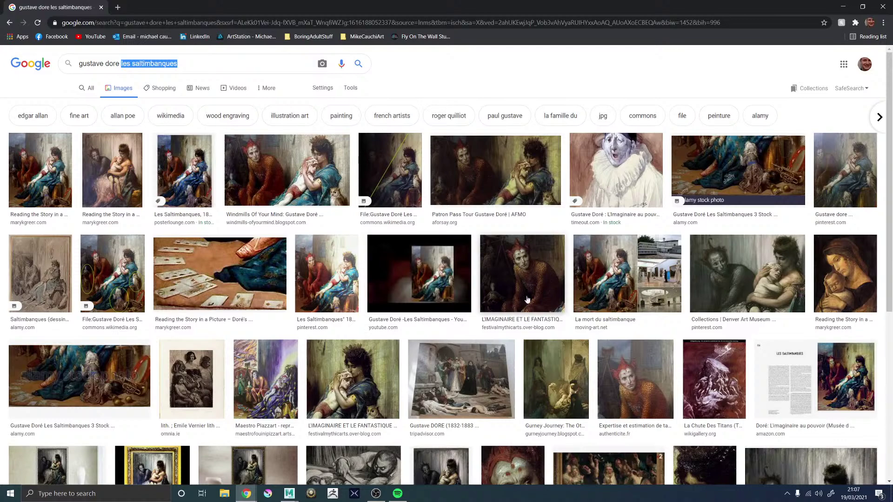
{"action": "left_click", "coordinate": [633, 174]}
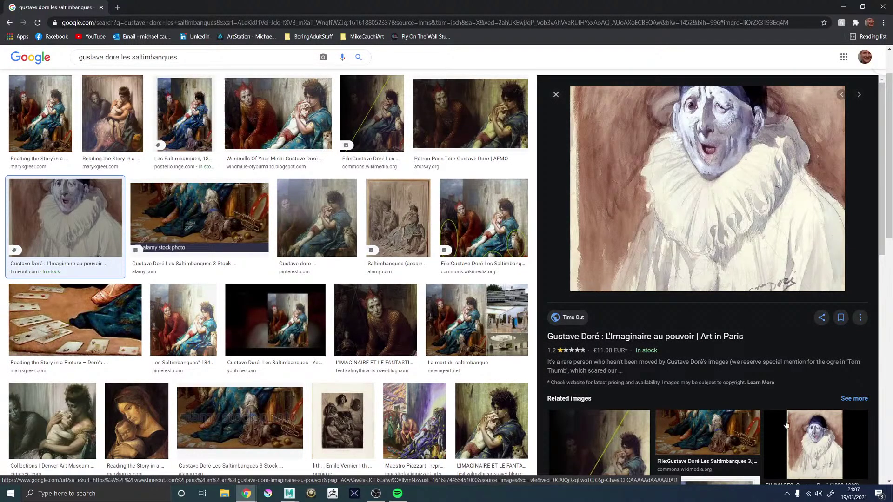
{"action": "left_click", "coordinate": [800, 435]}
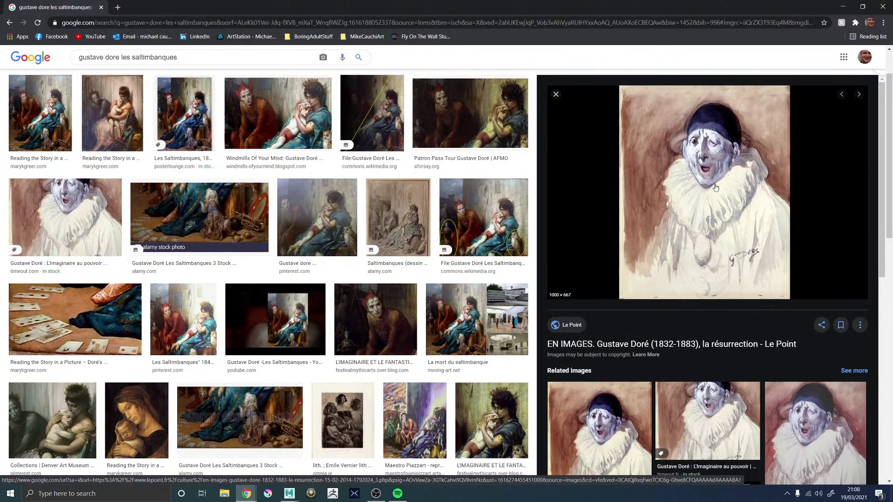
Step: Preview the two painting versions from Mary K. Greer's Tarot Blog: the one with the red-clad figure and the one with the pink dress
{"action": "scroll", "coordinate": [230, 167], "scroll_direction": "up", "scroll_amount": 1}
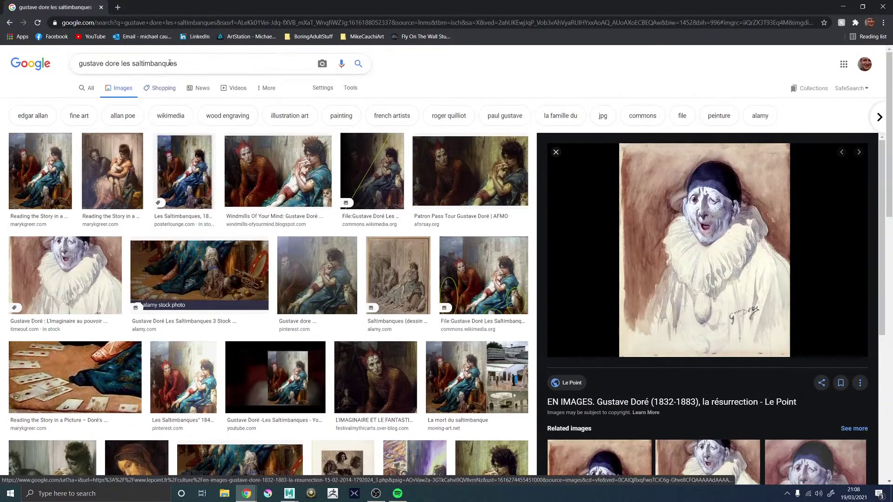
{"action": "left_click", "coordinate": [37, 175]}
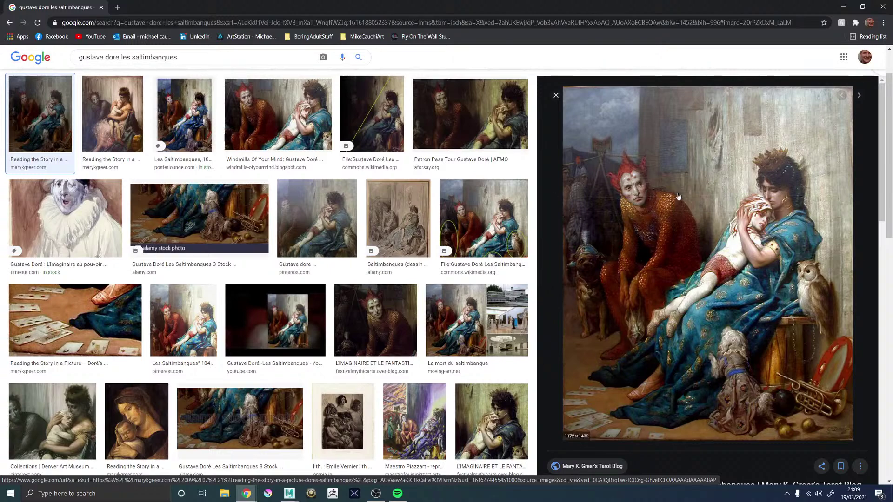
{"action": "left_click", "coordinate": [115, 110]}
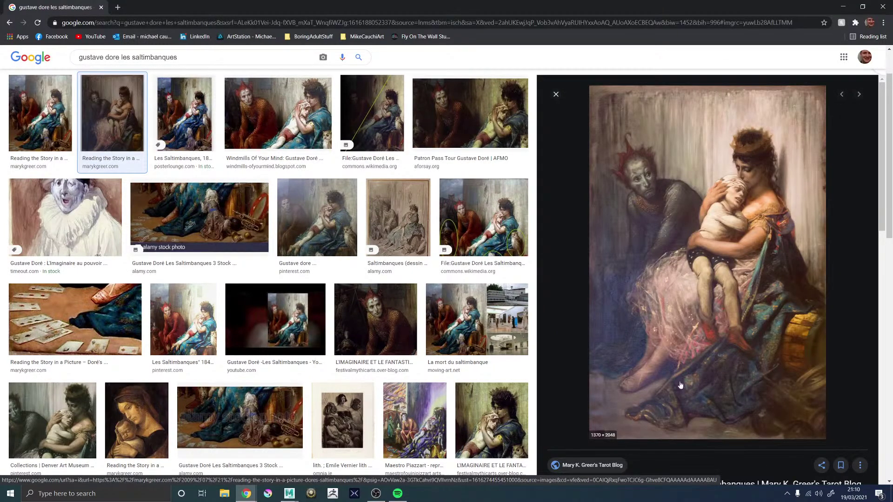
{"action": "scroll", "coordinate": [667, 392], "scroll_direction": "down", "scroll_amount": 2}
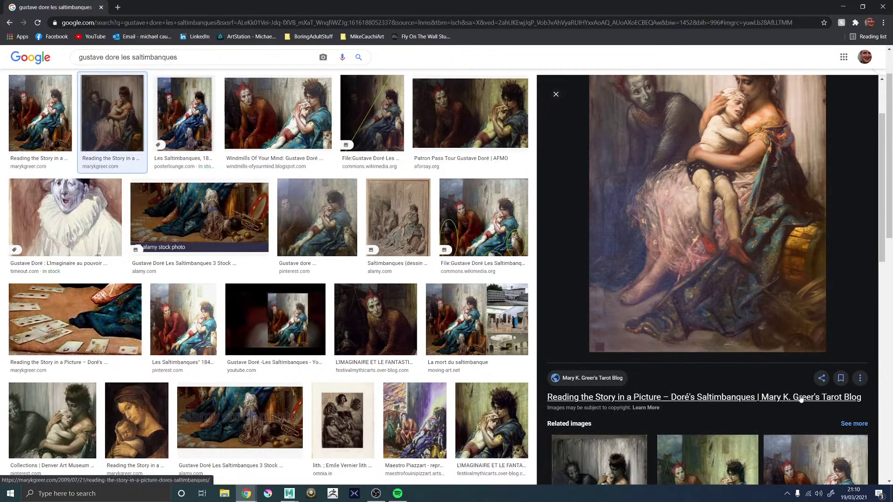
{"action": "scroll", "coordinate": [702, 363], "scroll_direction": "up", "scroll_amount": 2}
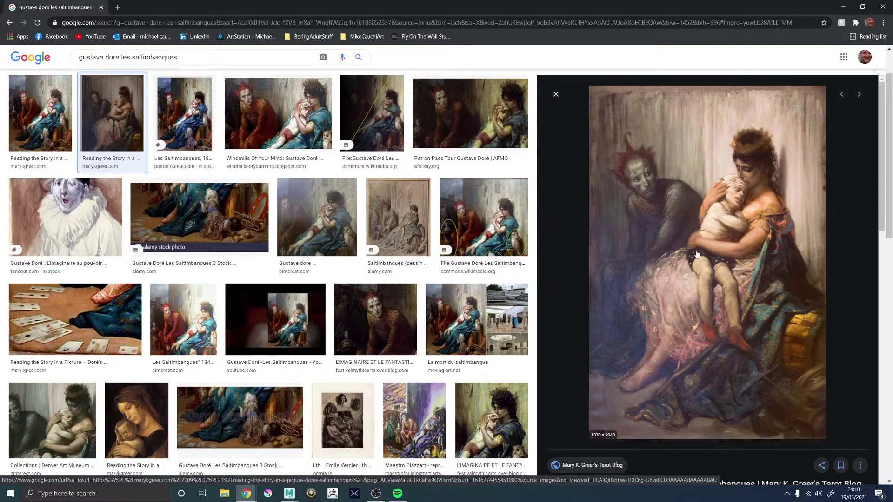
Step: Compare the cropped painting from Windmills Of Your Mind with the full version, and preview the Le Point clown portrait again
{"action": "left_click", "coordinate": [278, 113]}
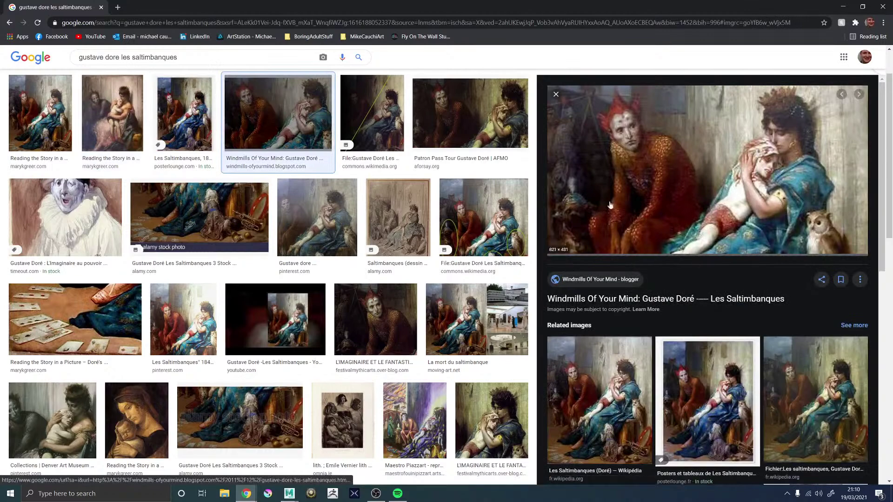
{"action": "left_click", "coordinate": [40, 113]}
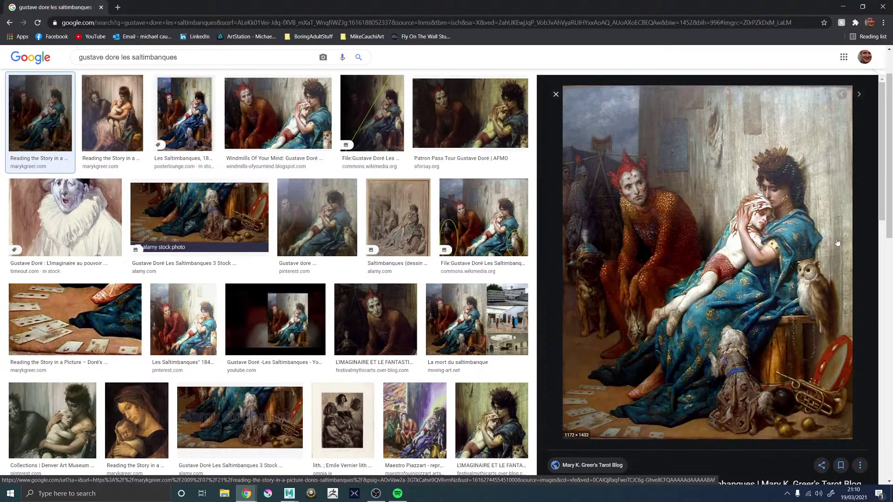
{"action": "left_click", "coordinate": [65, 217]}
{"action": "left_click", "coordinate": [814, 444]}
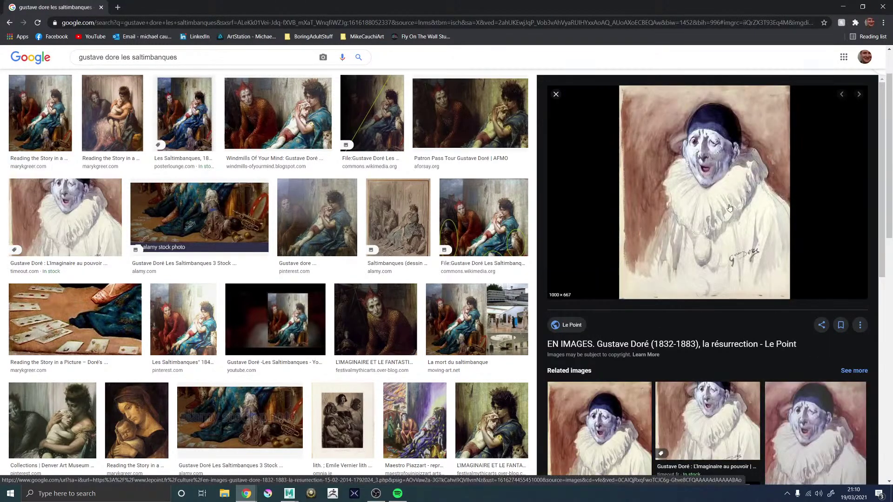
Step: Close the image results to return to Maya and review the boy, the box and the monster in the Arnold RenderView
{"action": "left_click", "coordinate": [101, 7]}
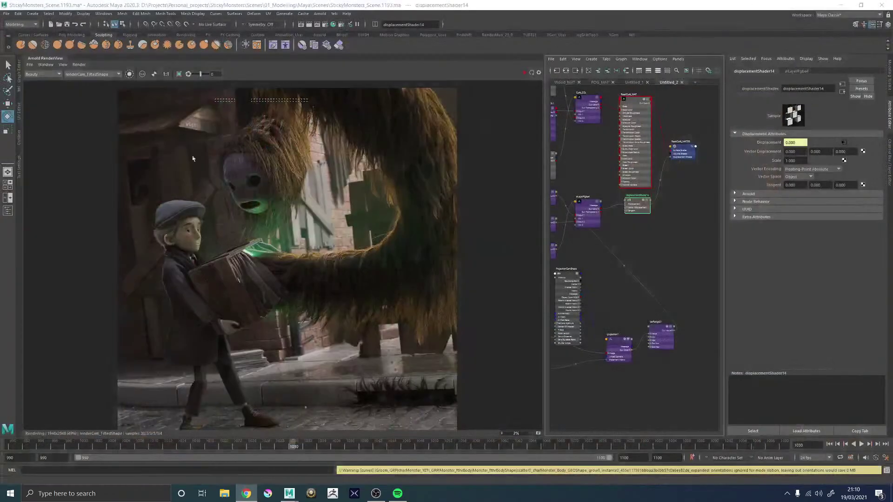
{"action": "scroll", "coordinate": [313, 219], "scroll_direction": "down", "scroll_amount": 2}
{"action": "scroll", "coordinate": [250, 201], "scroll_direction": "up", "scroll_amount": 5}
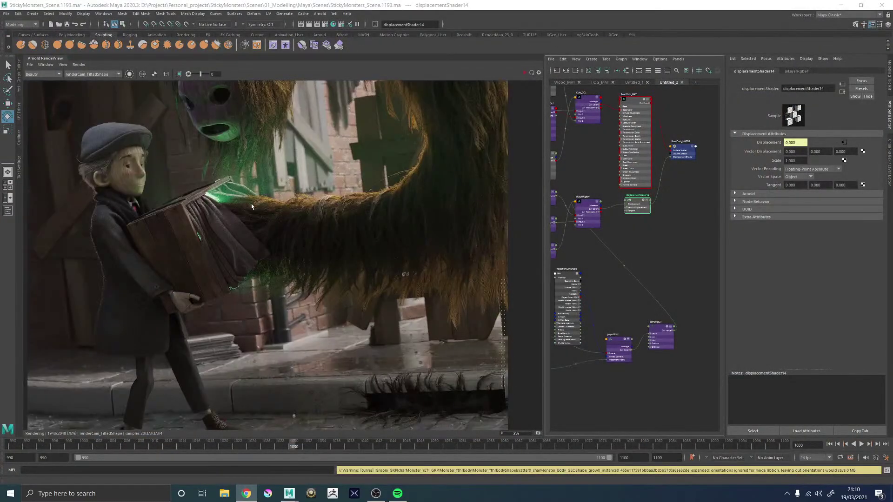
{"action": "scroll", "coordinate": [254, 202], "scroll_direction": "down", "scroll_amount": 4}
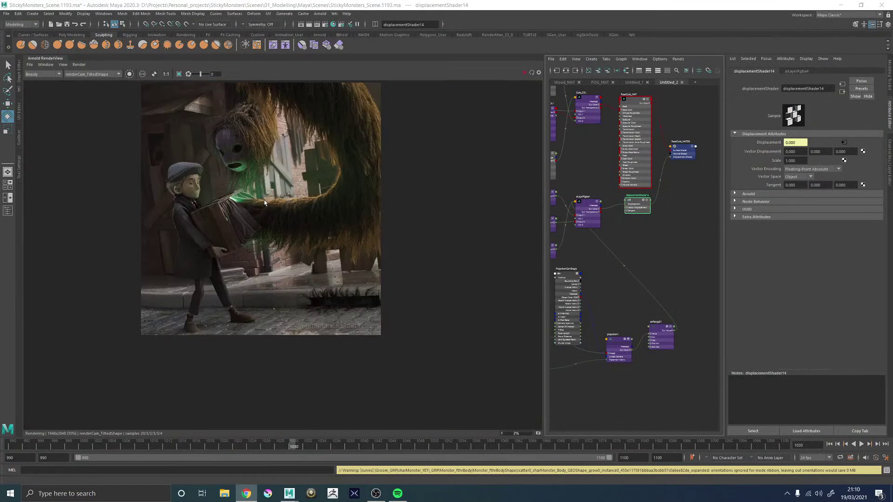
Step: Save the current render to the Desktop as StickyMonsters_RenderCam.exr
{"action": "left_click", "coordinate": [30, 65]}
{"action": "left_click", "coordinate": [39, 73]}
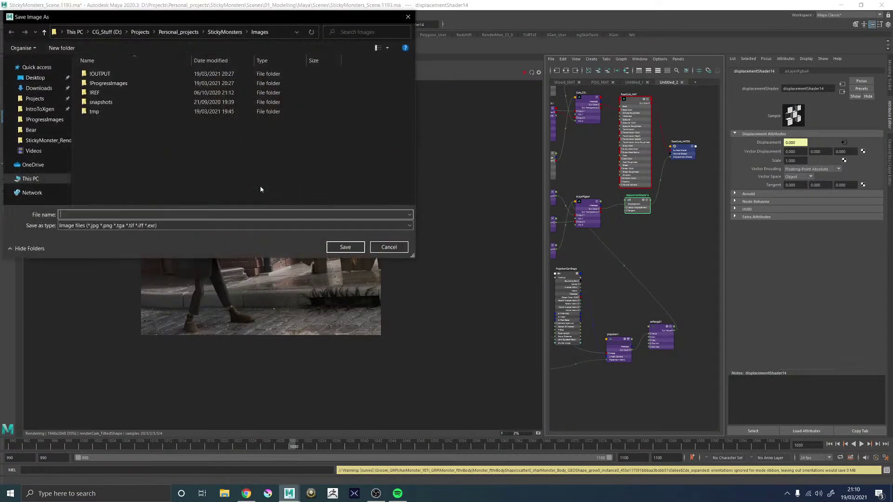
{"action": "left_click", "coordinate": [36, 79]}
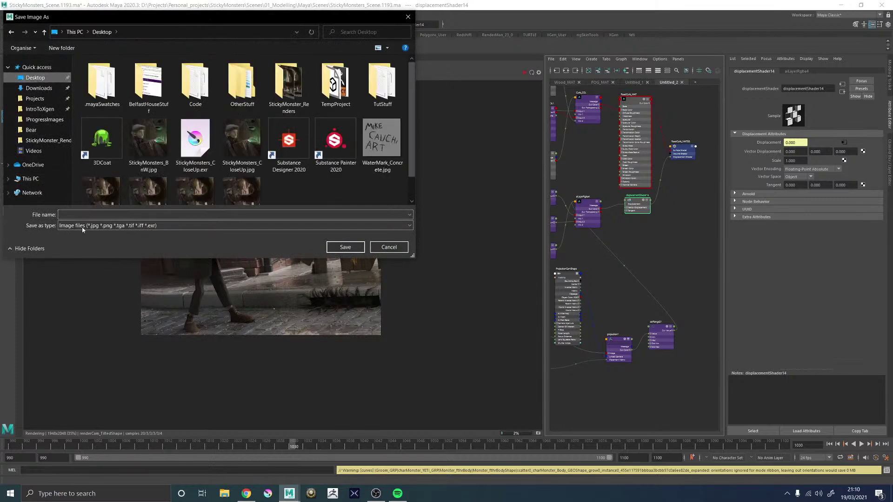
{"action": "left_click", "coordinate": [189, 155]}
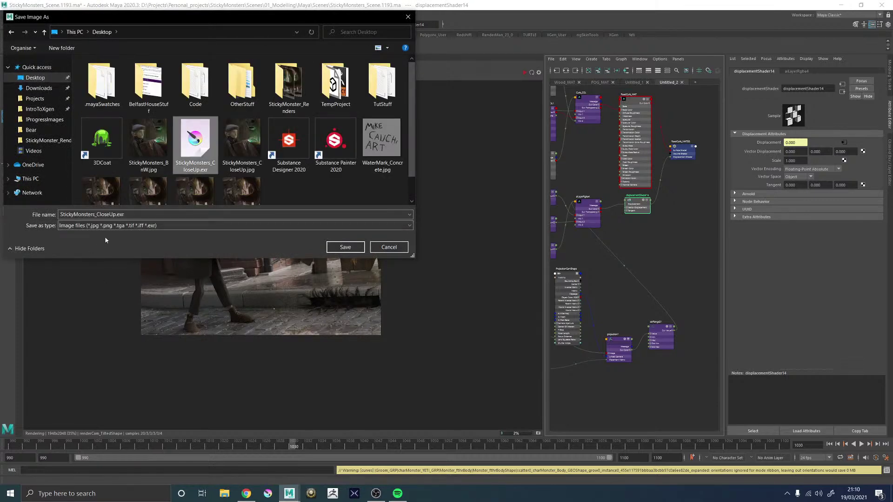
{"action": "left_click", "coordinate": [117, 215]}
{"action": "left_click_drag", "start_coordinate": [116, 215], "coordinate": [97, 215]}
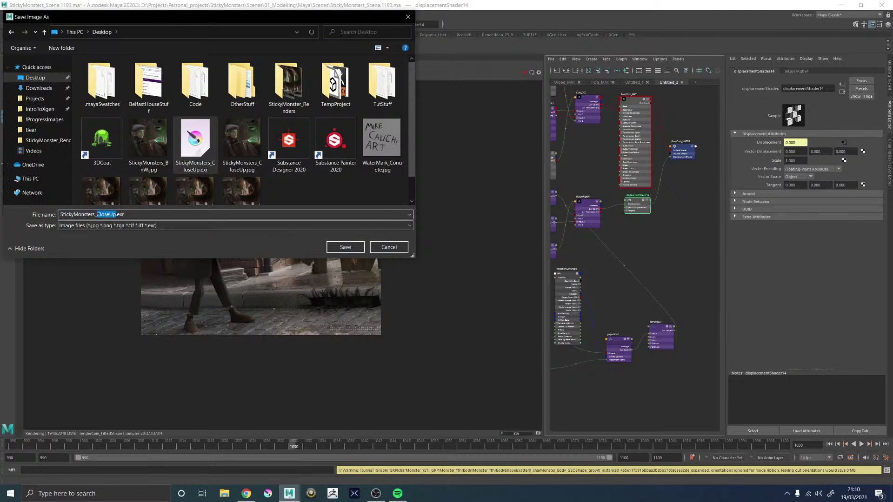
{"action": "type", "text": "RenderCam"}
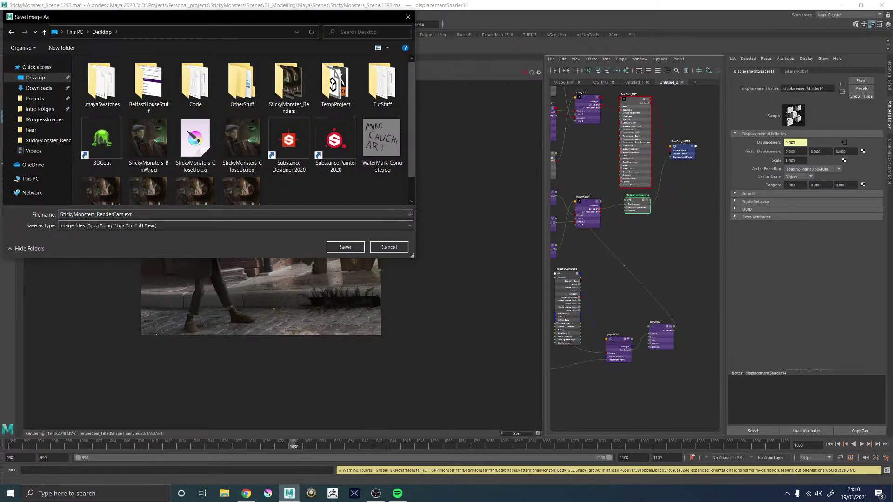
{"action": "key", "text": "Return"}
Step: Launch Natron and maximise its main window
{"action": "left_click", "coordinate": [71, 495]}
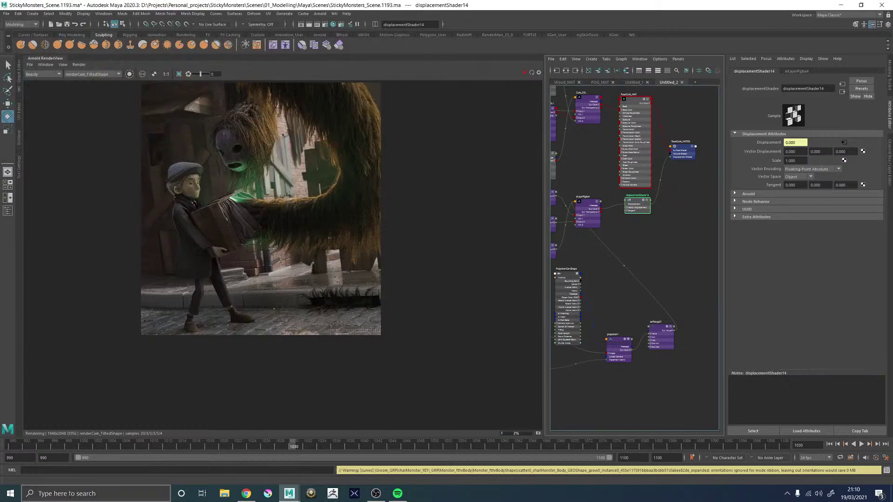
{"action": "type", "text": "natron"}
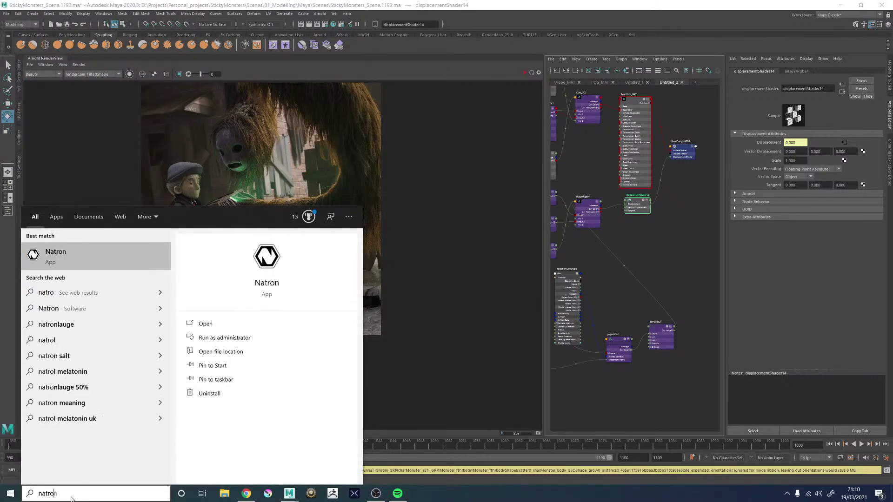
{"action": "key", "text": "Return"}
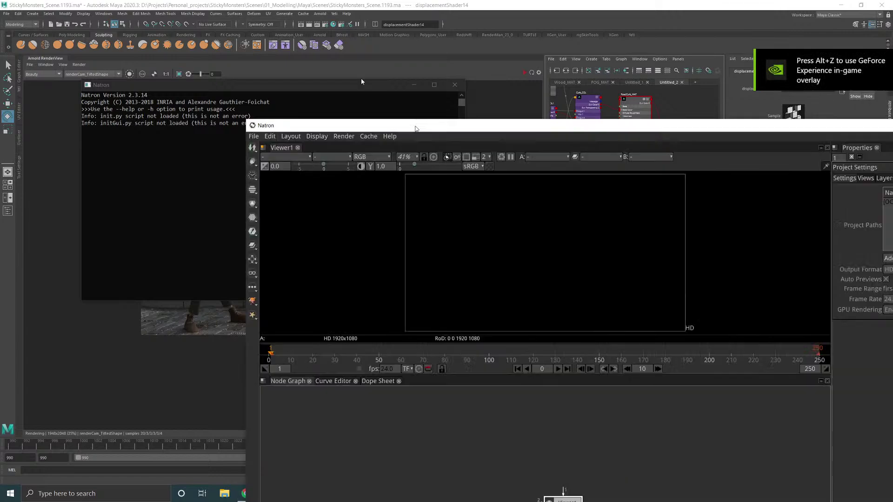
{"action": "double_click", "coordinate": [415, 129]}
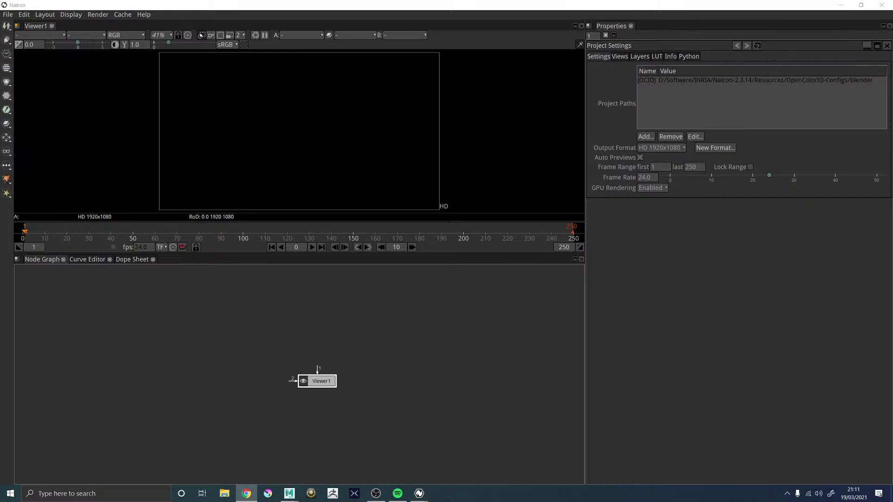
Step: Read StickyMonsters_RenderCam.exr from the Desktop into the node graph and place its node above Viewer1
{"action": "left_click", "coordinate": [331, 334]}
{"action": "key", "text": "r"}
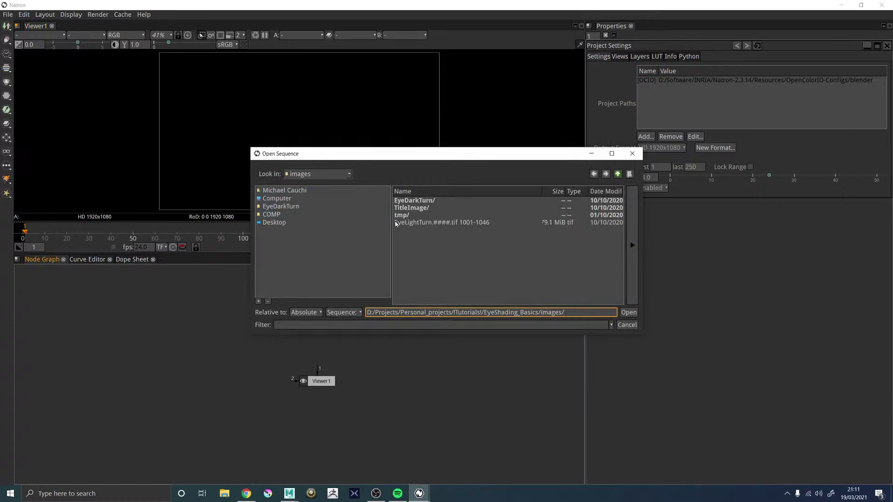
{"action": "left_click", "coordinate": [290, 190]}
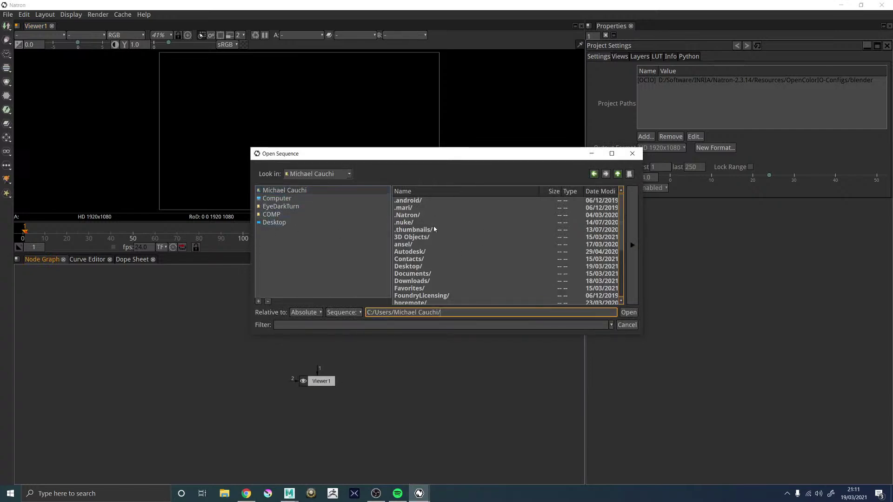
{"action": "double_click", "coordinate": [408, 266]}
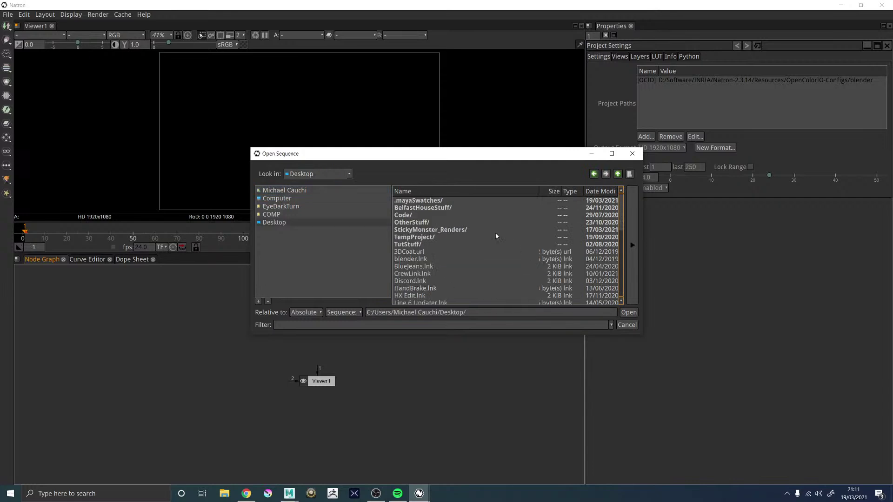
{"action": "scroll", "coordinate": [462, 257], "scroll_direction": "down", "scroll_amount": 2}
{"action": "scroll", "coordinate": [448, 252], "scroll_direction": "down", "scroll_amount": 3}
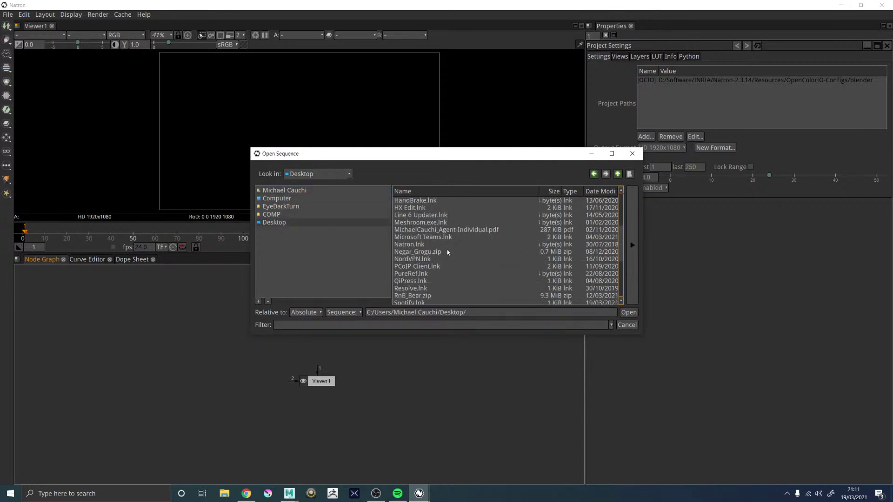
{"action": "left_click", "coordinate": [464, 289]}
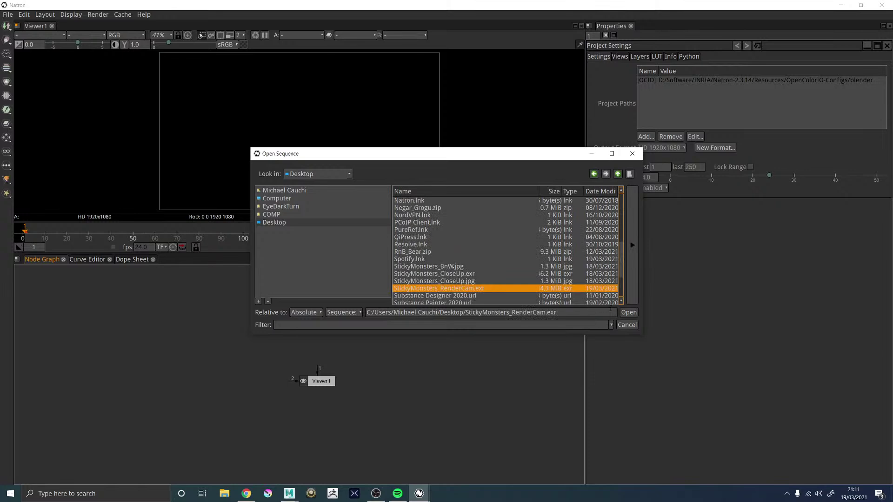
{"action": "left_click", "coordinate": [628, 312]}
{"action": "left_click_drag", "start_coordinate": [356, 328], "coordinate": [324, 316]}
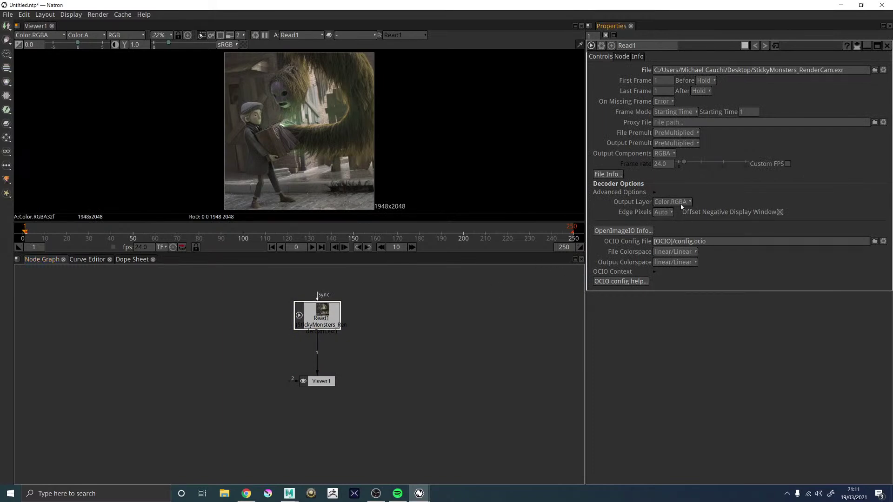
Step: Set both the file and output colorspace of Read1 to sRGB and check the image around the boy and the monster's face
{"action": "left_click", "coordinate": [678, 255]}
{"action": "mouse_move", "coordinate": [676, 262]}
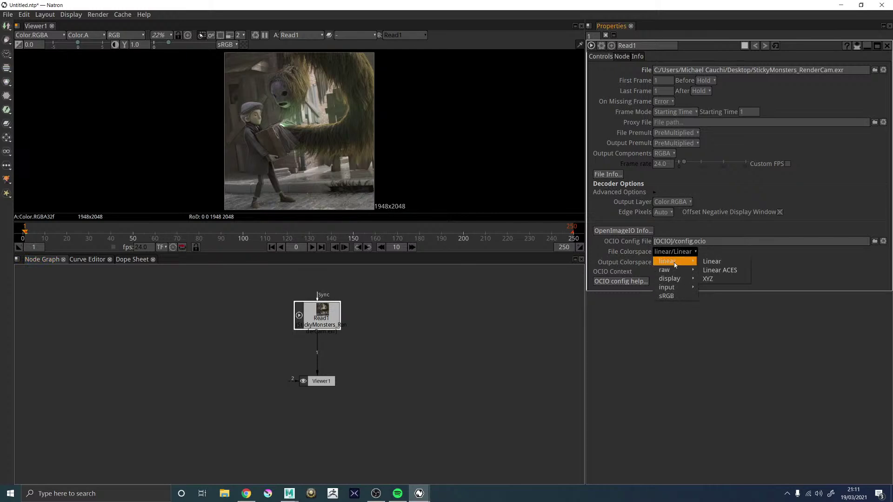
{"action": "left_click", "coordinate": [668, 294]}
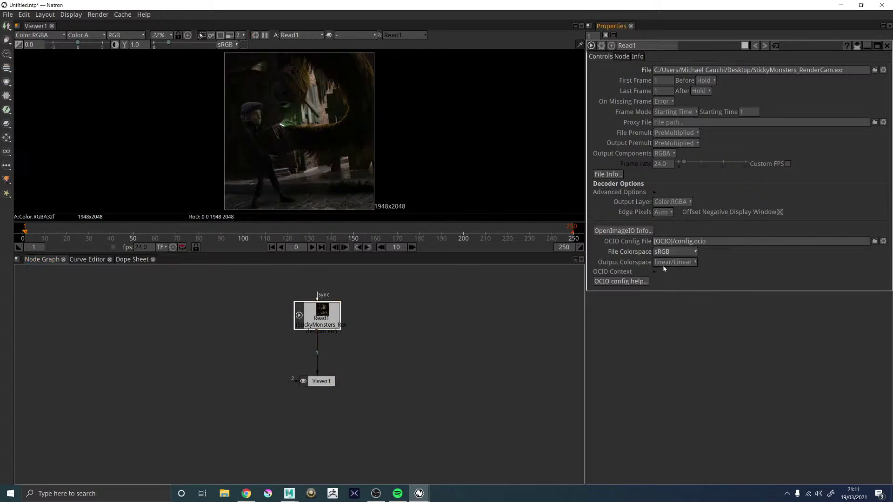
{"action": "left_click", "coordinate": [664, 263]}
{"action": "left_click", "coordinate": [669, 300]}
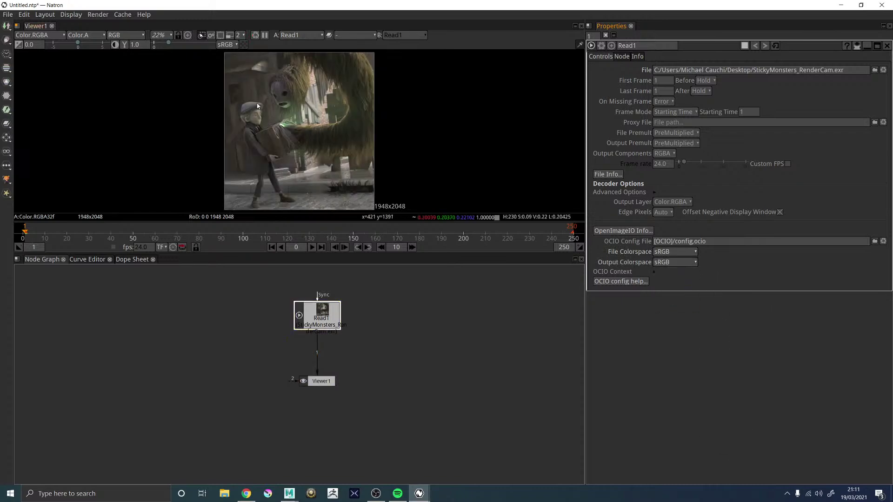
{"action": "scroll", "coordinate": [300, 98], "scroll_direction": "up", "scroll_amount": 5}
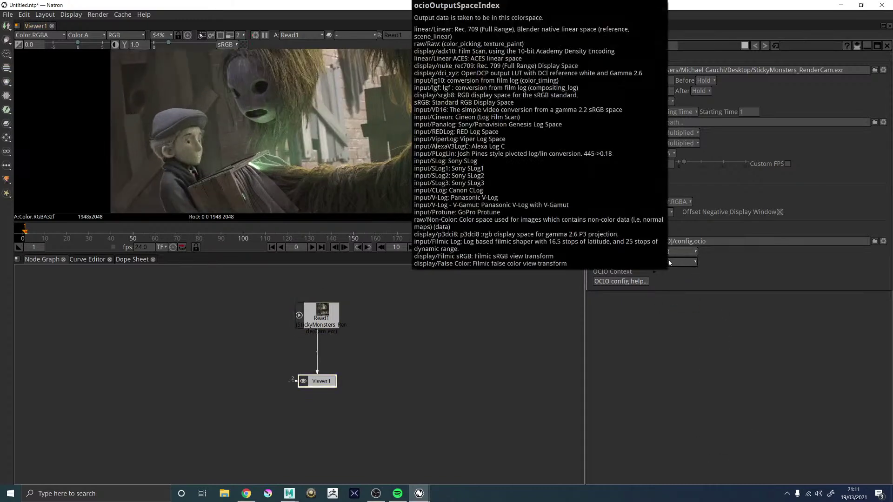
Step: Try linear/Linear as the file colorspace of Read1
{"action": "left_click", "coordinate": [671, 253]}
{"action": "mouse_move", "coordinate": [684, 282]}
{"action": "mouse_move", "coordinate": [677, 261]}
{"action": "left_click", "coordinate": [720, 262]}
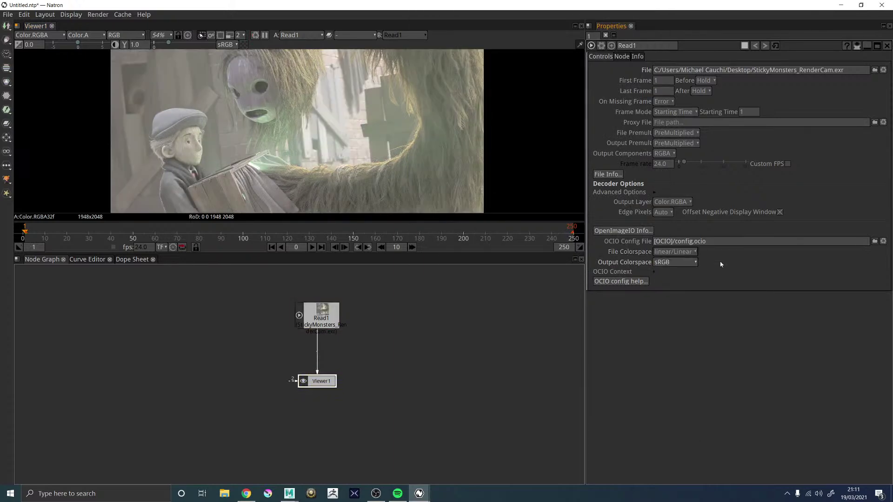
Step: Set the file colorspace of Read1 to sRGB and try linear/Linear as its output colorspace
{"action": "left_click", "coordinate": [679, 253]}
{"action": "mouse_move", "coordinate": [670, 269]}
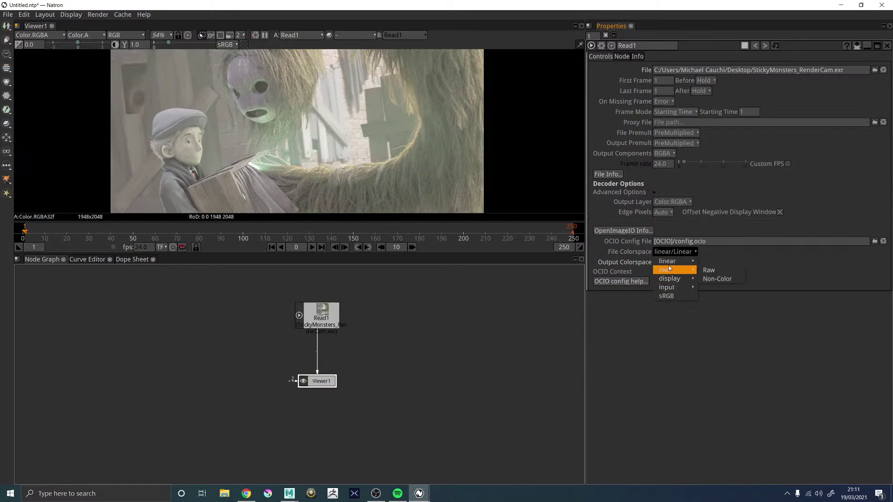
{"action": "left_click", "coordinate": [669, 296]}
{"action": "left_click", "coordinate": [675, 262]}
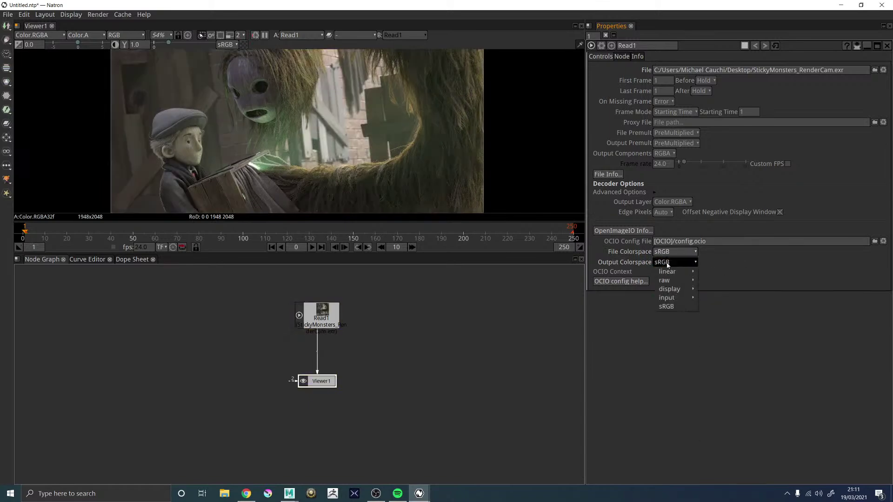
{"action": "left_click", "coordinate": [711, 271]}
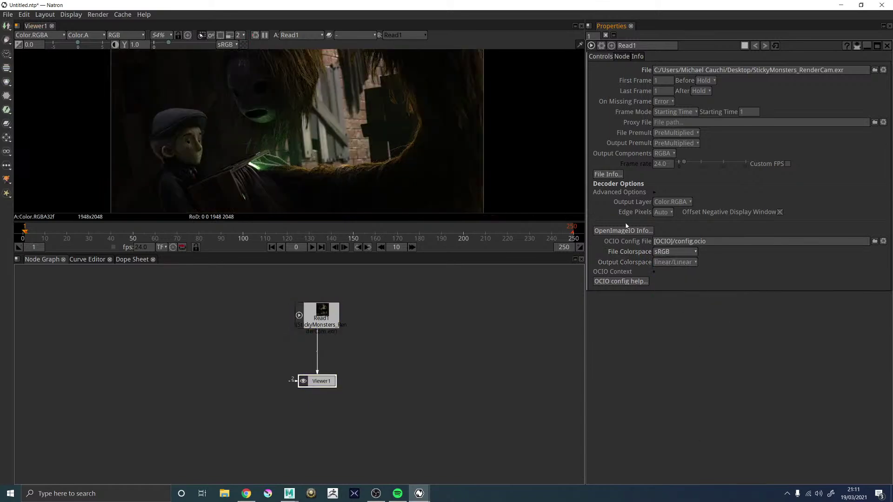
Step: Try linear/Linear ACES as the output colorspace of Read1, and return it to sRGB
{"action": "left_click", "coordinate": [670, 262]}
{"action": "mouse_move", "coordinate": [690, 271]}
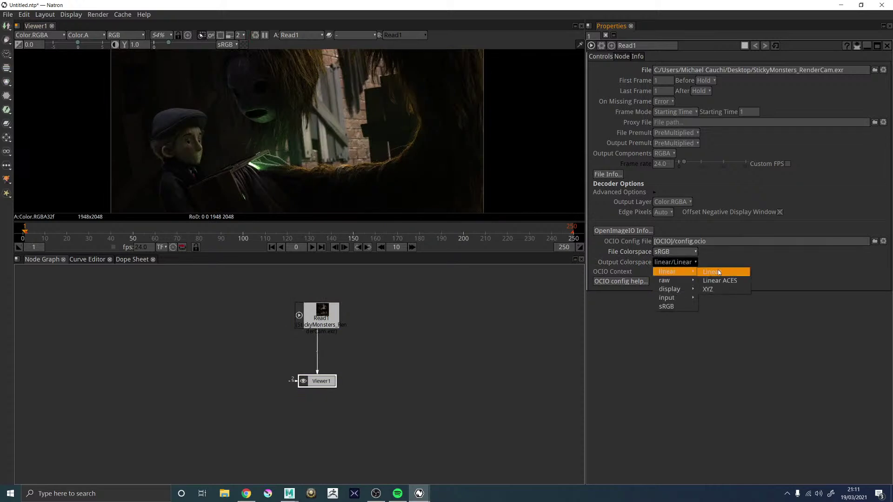
{"action": "left_click", "coordinate": [719, 281]}
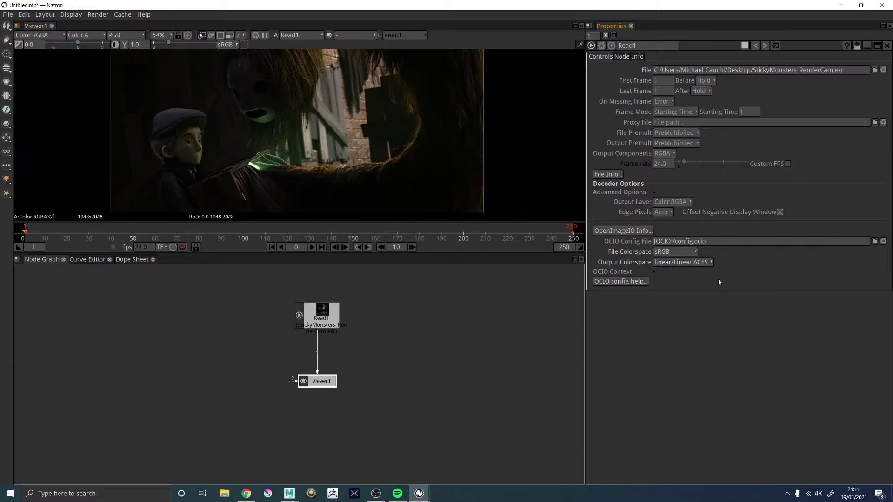
{"action": "left_click", "coordinate": [665, 263]}
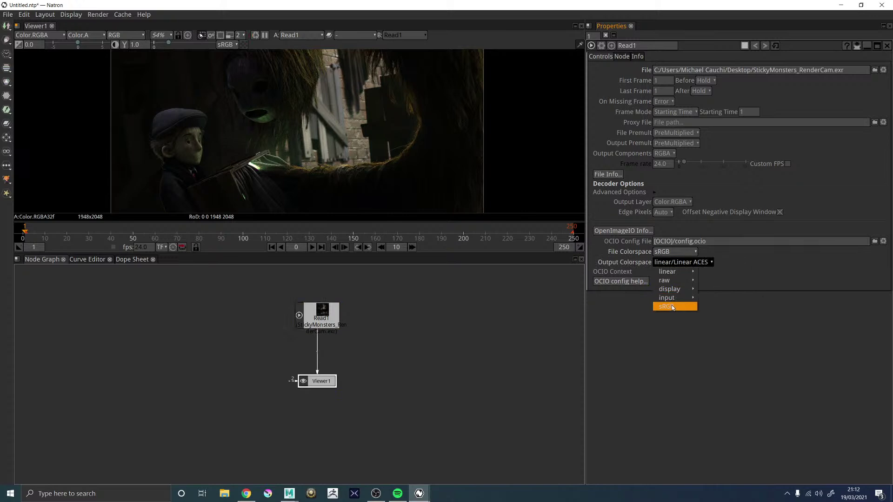
{"action": "left_click", "coordinate": [672, 308]}
Step: Try linear/Linear ACES and display/Filmic sRGB as the file colorspace of Read1
{"action": "left_click", "coordinate": [674, 251]}
{"action": "mouse_move", "coordinate": [677, 284]}
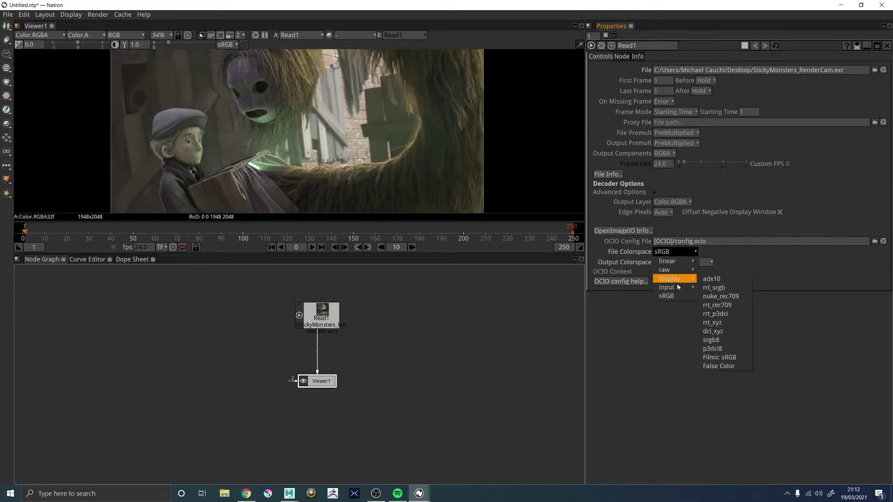
{"action": "mouse_move", "coordinate": [672, 265]}
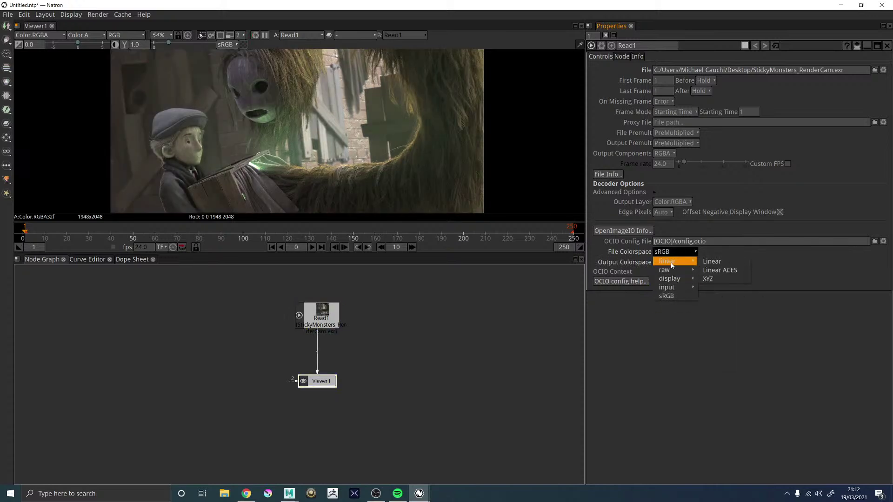
{"action": "left_click", "coordinate": [719, 270]}
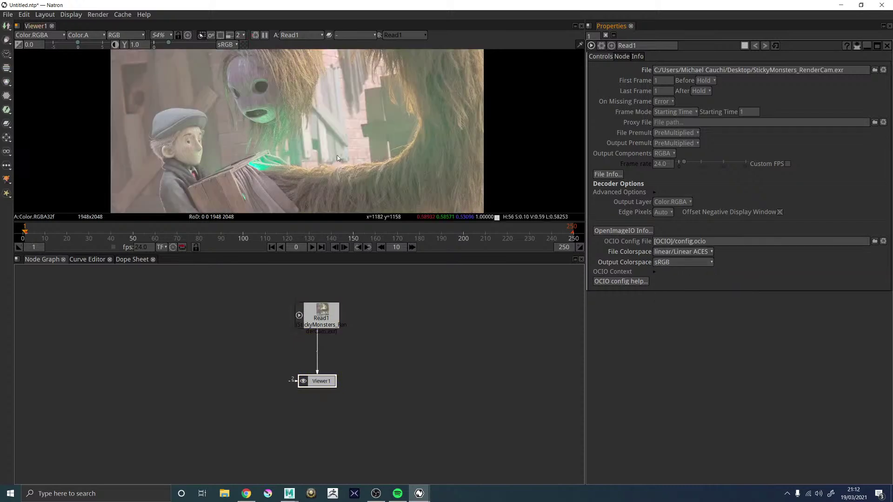
{"action": "left_click", "coordinate": [678, 252]}
{"action": "mouse_move", "coordinate": [674, 263]}
{"action": "mouse_move", "coordinate": [673, 279]}
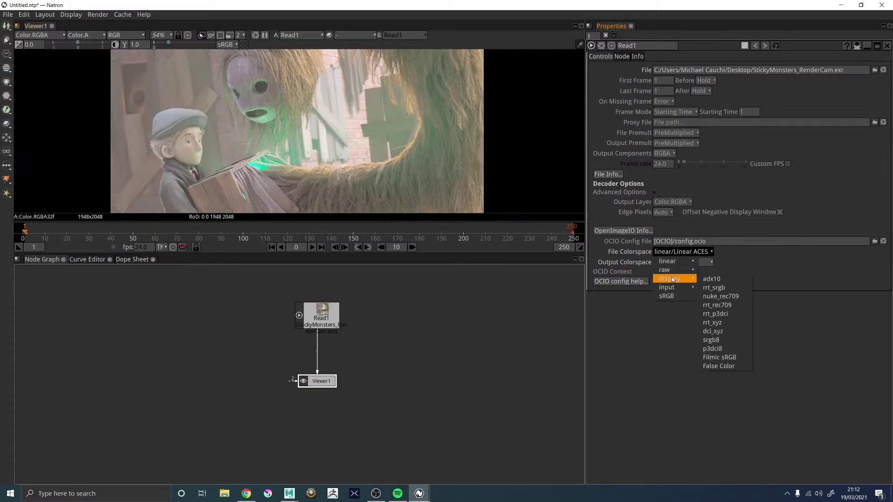
{"action": "left_click", "coordinate": [726, 357]}
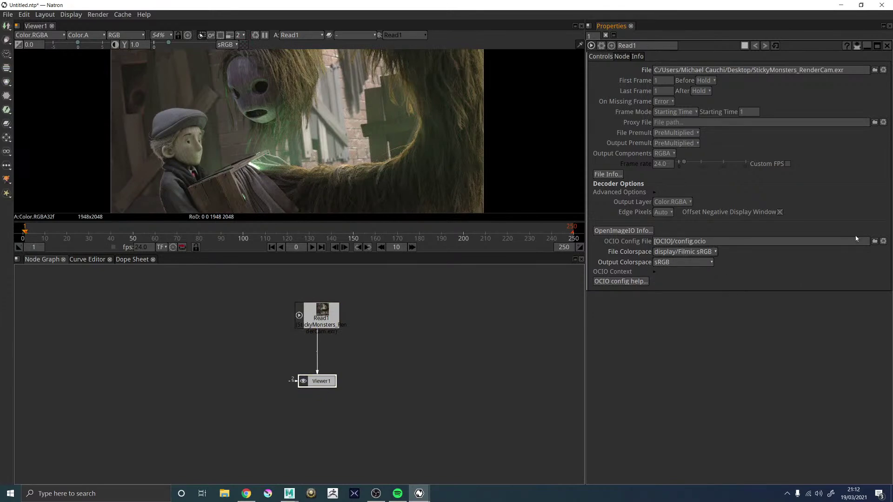
Step: Start choosing another OCIO config file for Read1 and browse to the D: drive
{"action": "left_click", "coordinate": [874, 242]}
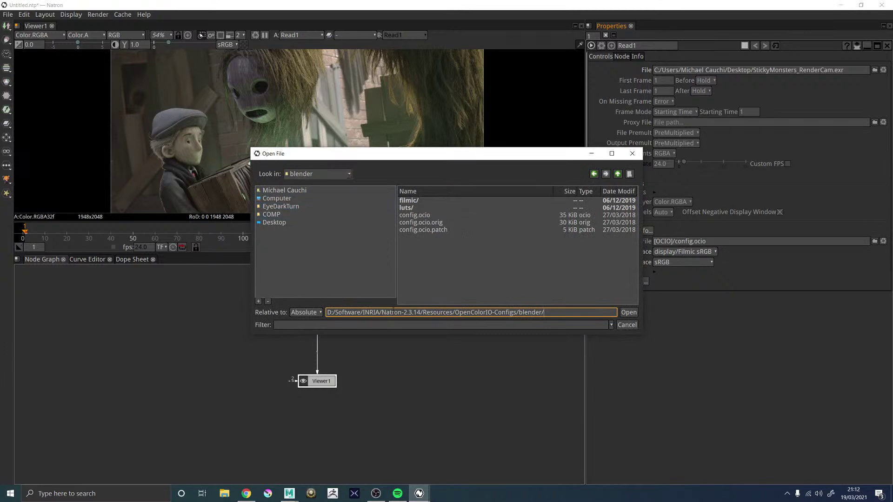
{"action": "left_click", "coordinate": [277, 200]}
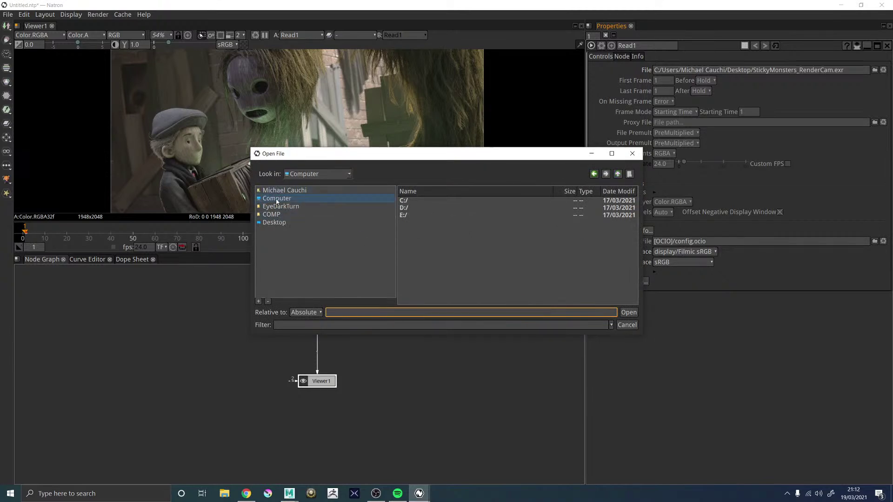
{"action": "double_click", "coordinate": [404, 209]}
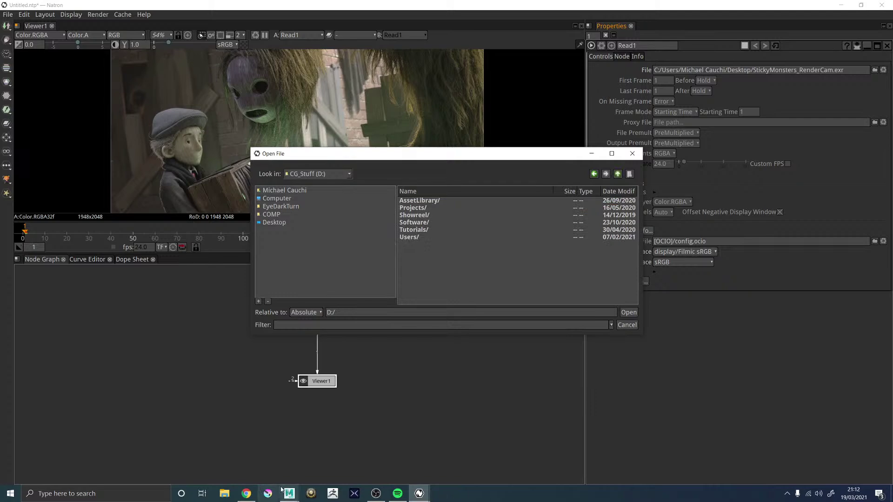
Step: Switch to Maya and look up the OCIO config path in the Color Management preferences
{"action": "mouse_move", "coordinate": [290, 493]}
{"action": "left_click", "coordinate": [320, 458]}
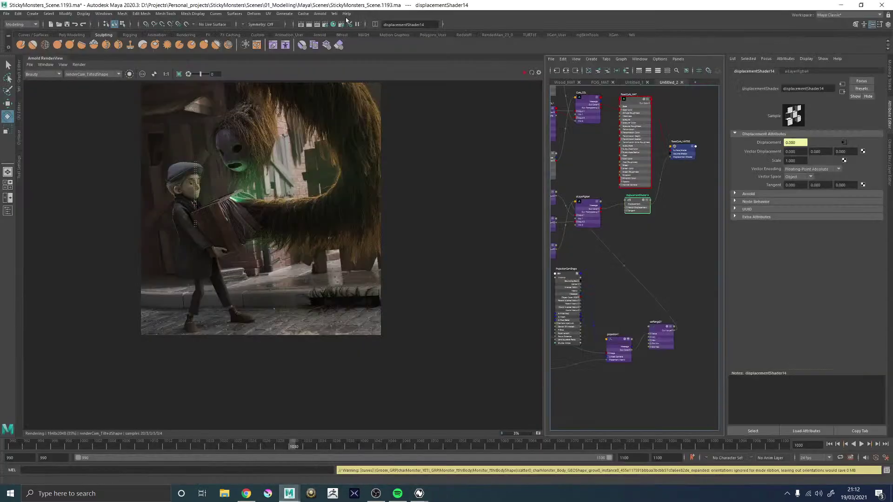
{"action": "left_click", "coordinate": [325, 25]}
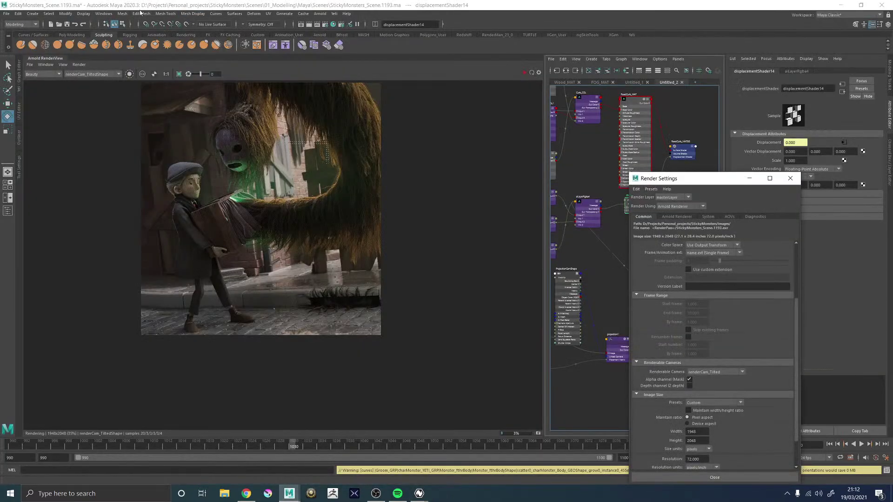
{"action": "left_click", "coordinate": [193, 14]}
{"action": "left_click", "coordinate": [192, 13]}
{"action": "left_click", "coordinate": [103, 14]}
{"action": "mouse_move", "coordinate": [129, 81]}
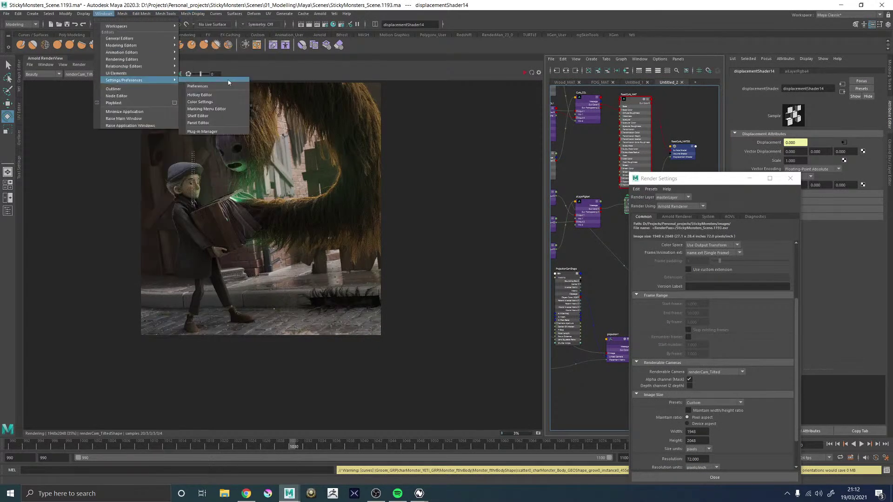
{"action": "left_click", "coordinate": [202, 86]}
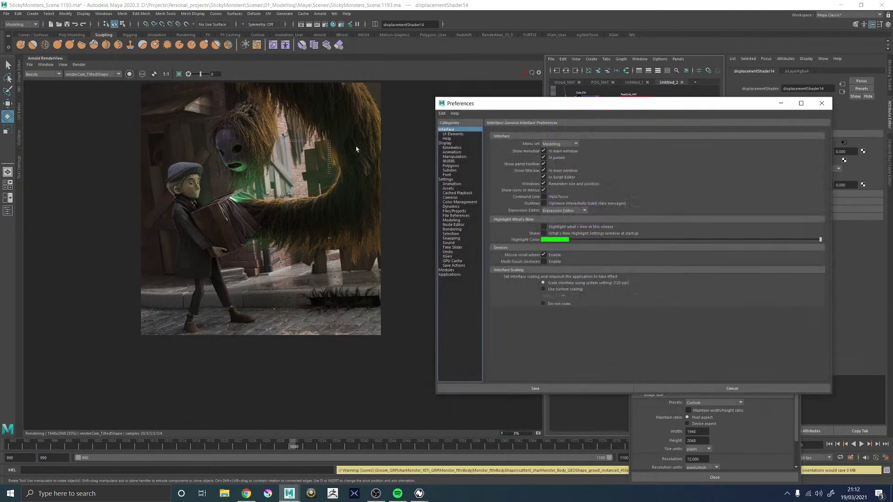
{"action": "left_click", "coordinate": [458, 203]}
{"action": "triple_click", "coordinate": [725, 169]}
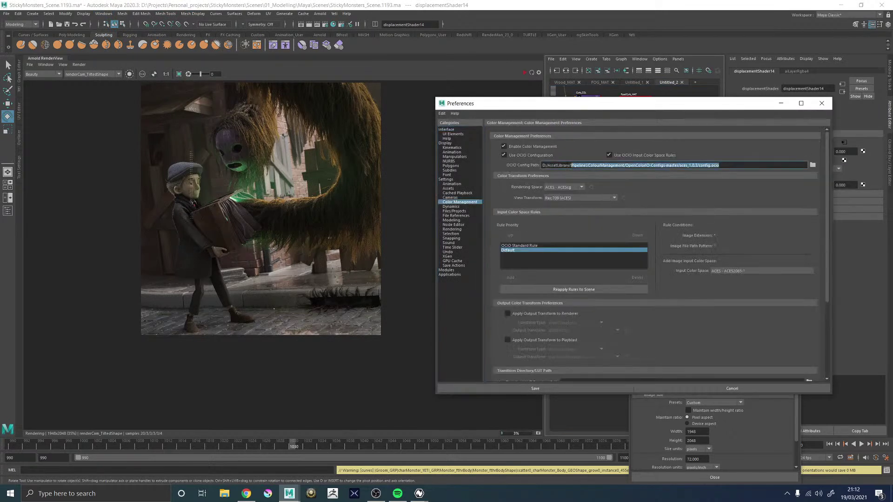
{"action": "left_click", "coordinate": [781, 103]}
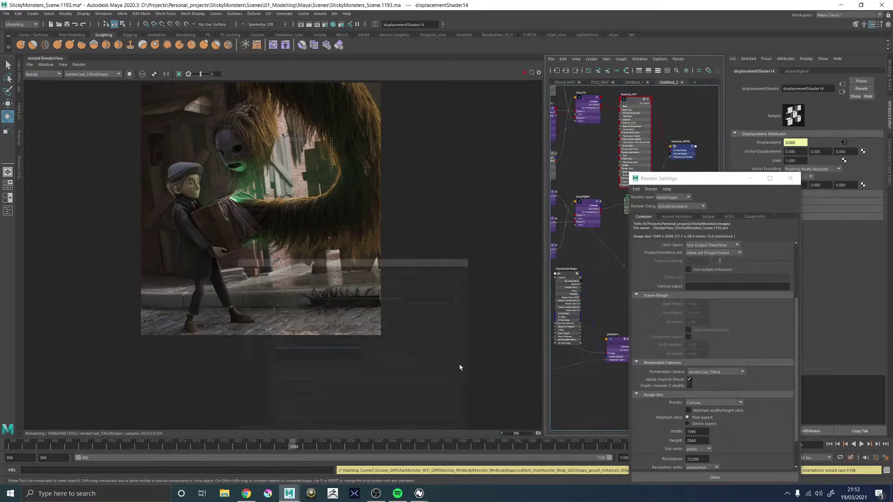
Step: Back in Natron, load aces_1.0.3/config.ocio from D:/AssetLibrary/!Pipeline!/ColourManagement/OpenColorIO-Configs-master as the OCIO config of Read1
{"action": "mouse_move", "coordinate": [419, 493]}
{"action": "left_click", "coordinate": [469, 474]}
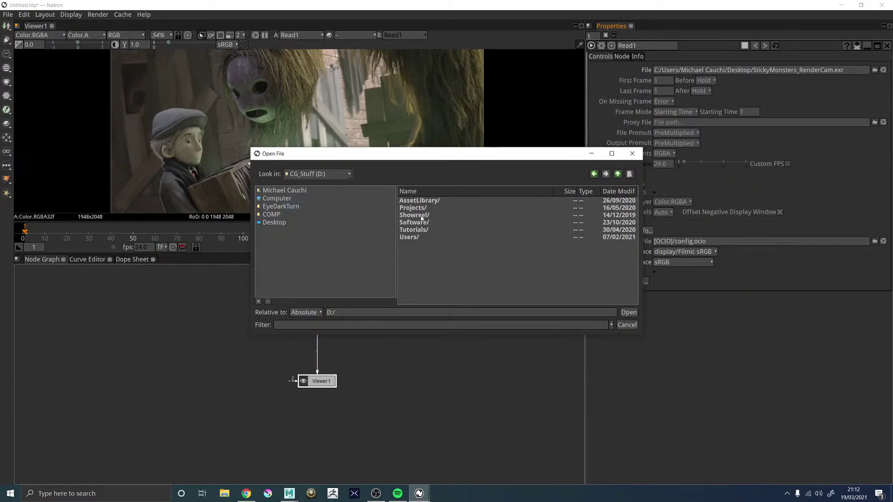
{"action": "double_click", "coordinate": [420, 201]}
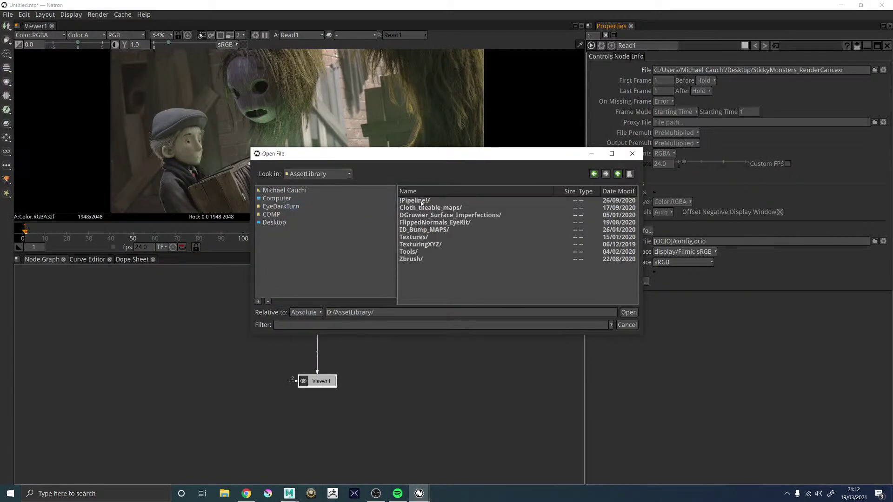
{"action": "double_click", "coordinate": [420, 201]}
{"action": "double_click", "coordinate": [430, 201]}
{"action": "double_click", "coordinate": [431, 201]}
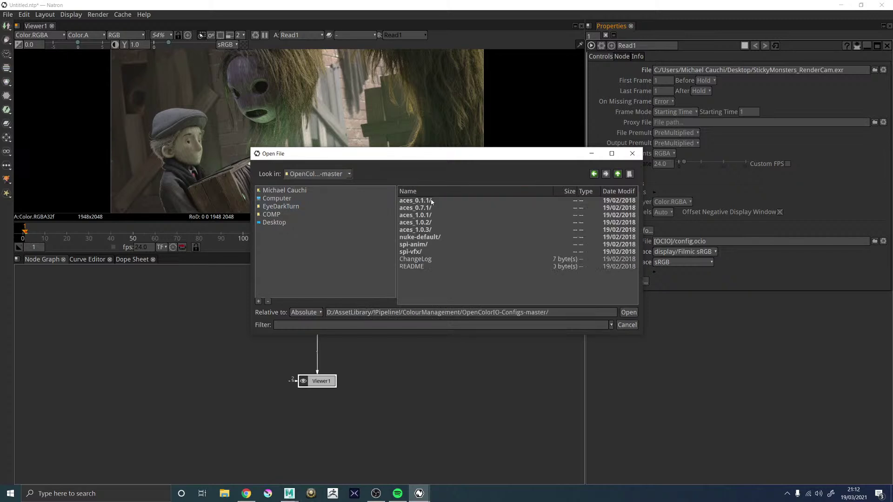
{"action": "double_click", "coordinate": [424, 231]}
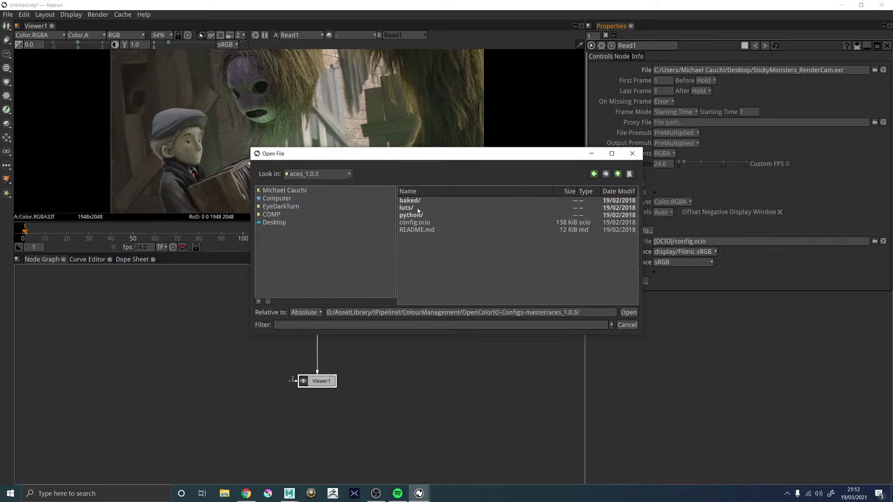
{"action": "left_click", "coordinate": [429, 224]}
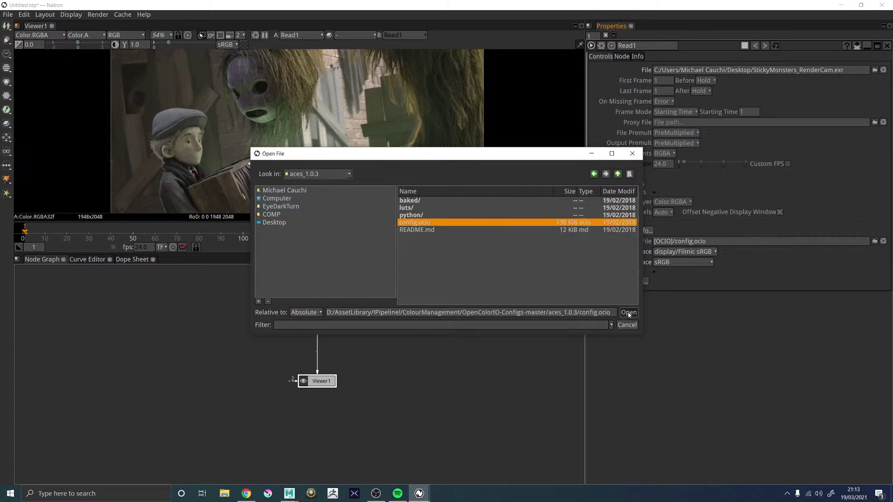
{"action": "left_click", "coordinate": [629, 313]}
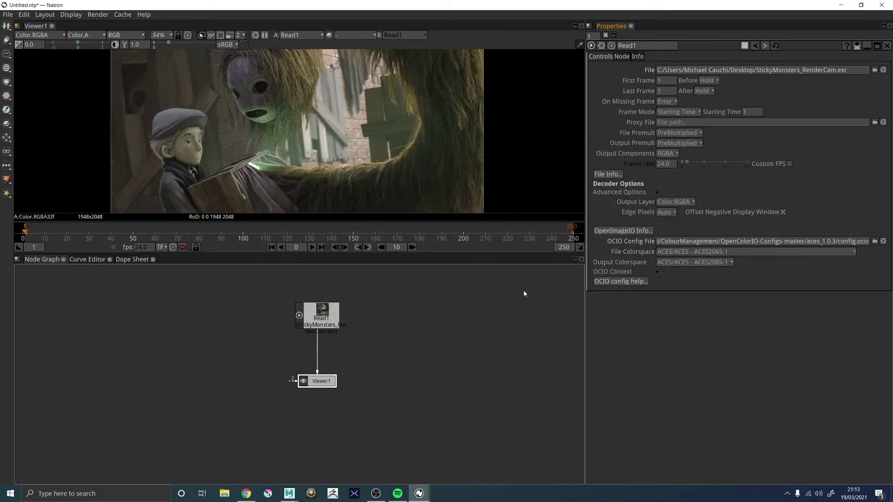
Step: Set the file colorspace of Read1 to ACES - ACEScg and its output colorspace to Output - sRGB, and check the whole image
{"action": "left_click", "coordinate": [714, 256]}
{"action": "mouse_move", "coordinate": [683, 270]}
{"action": "mouse_move", "coordinate": [736, 273]}
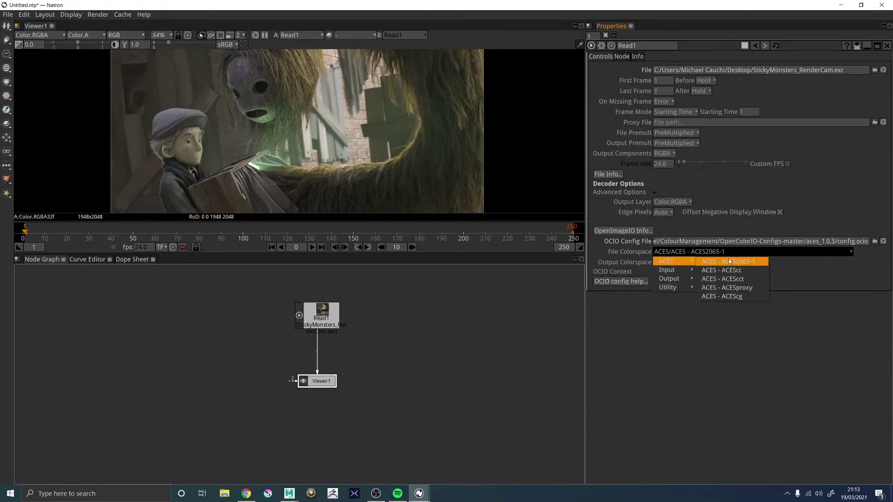
{"action": "left_click", "coordinate": [734, 296]}
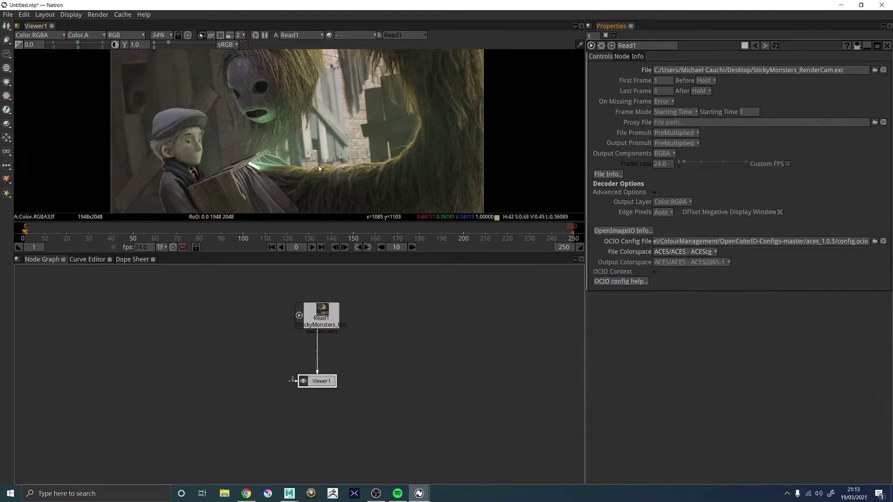
{"action": "left_click", "coordinate": [690, 262]}
{"action": "mouse_move", "coordinate": [674, 281]}
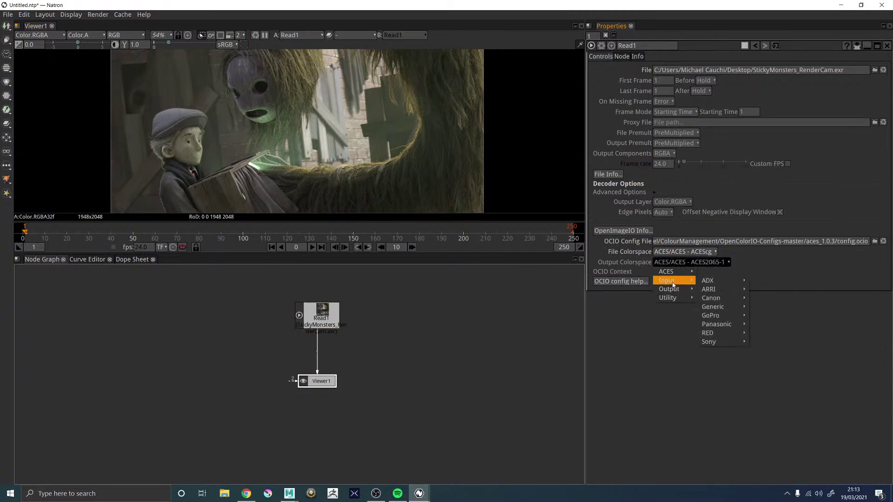
{"action": "left_click", "coordinate": [734, 388]}
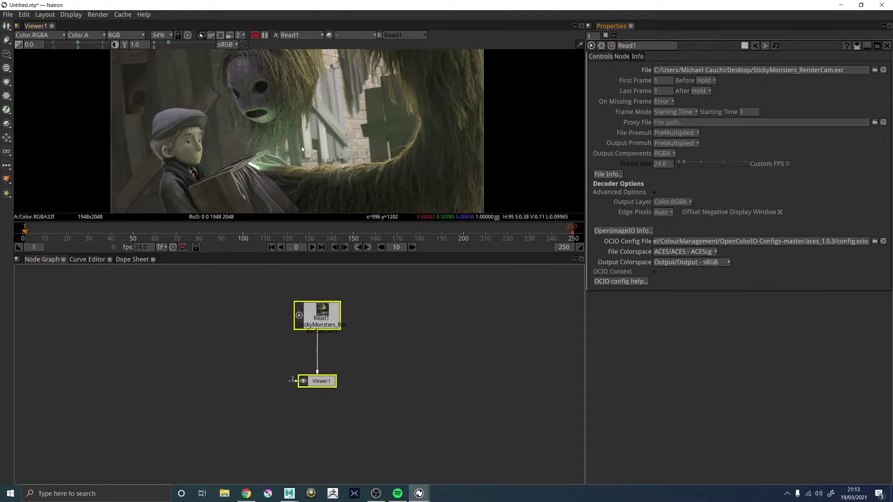
{"action": "scroll", "coordinate": [301, 146], "scroll_direction": "down", "scroll_amount": 6}
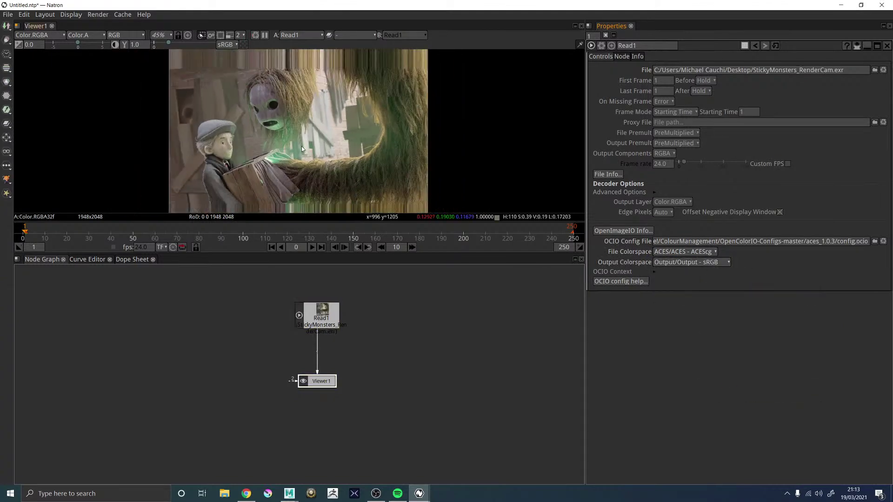
Step: Reselect ACES - ACEScg as the file colorspace of Read1, look through the Output and Utility colorspaces, and examine the image
{"action": "left_click", "coordinate": [673, 256]}
{"action": "mouse_move", "coordinate": [676, 261]}
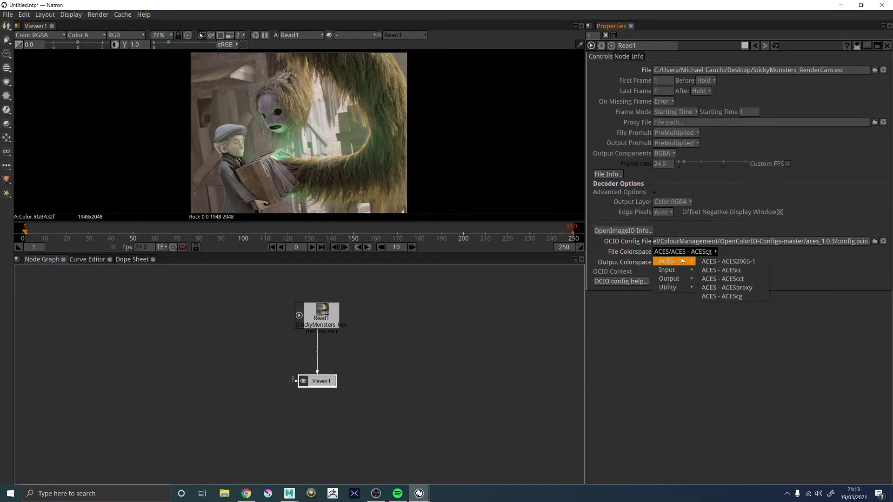
{"action": "left_click", "coordinate": [713, 297]}
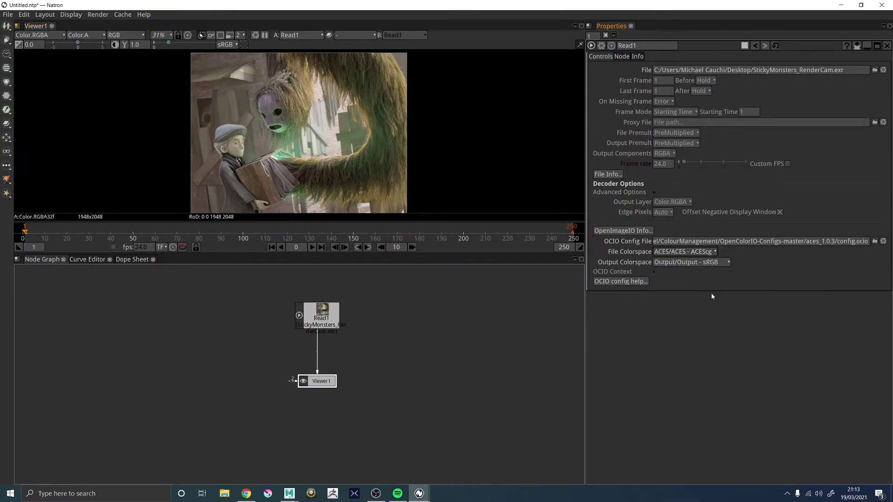
{"action": "left_click", "coordinate": [675, 255]}
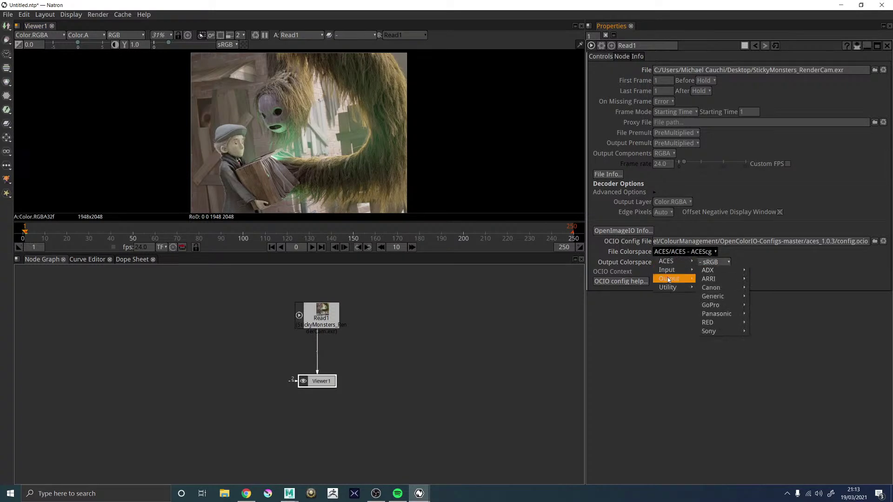
{"action": "mouse_move", "coordinate": [669, 280]}
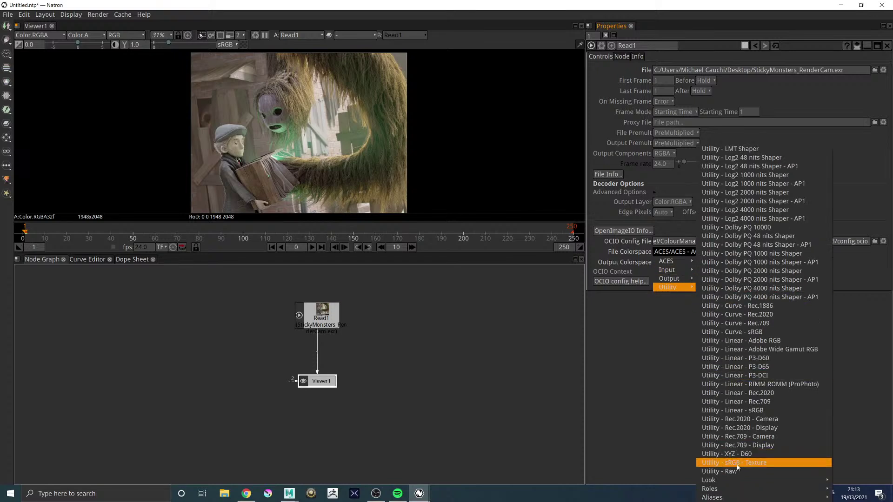
{"action": "key", "text": "Escape"}
{"action": "scroll", "coordinate": [334, 93], "scroll_direction": "up", "scroll_amount": 5}
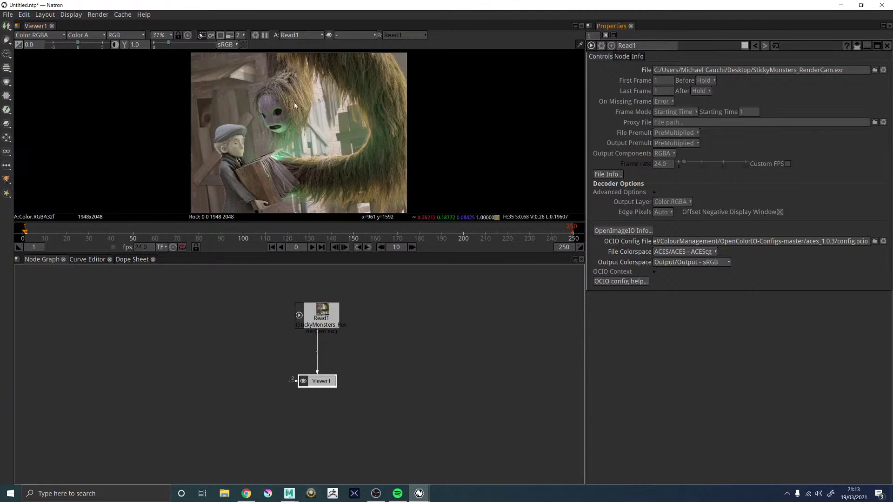
{"action": "key", "text": "f"}
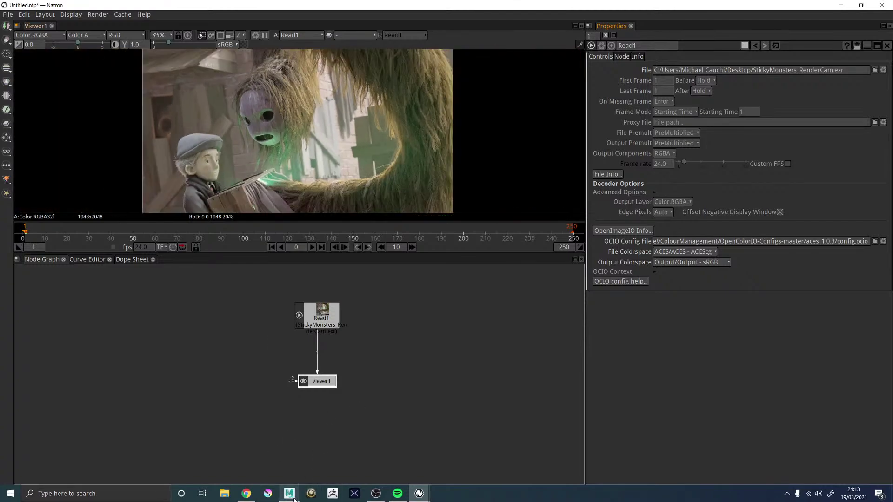
Step: Switch to Maya and save the Arnold render to the Desktop as StickyMonsters_RenderCam.jpg
{"action": "mouse_move", "coordinate": [289, 493]}
{"action": "left_click", "coordinate": [308, 474]}
{"action": "left_click", "coordinate": [30, 64]}
{"action": "left_click", "coordinate": [42, 72]}
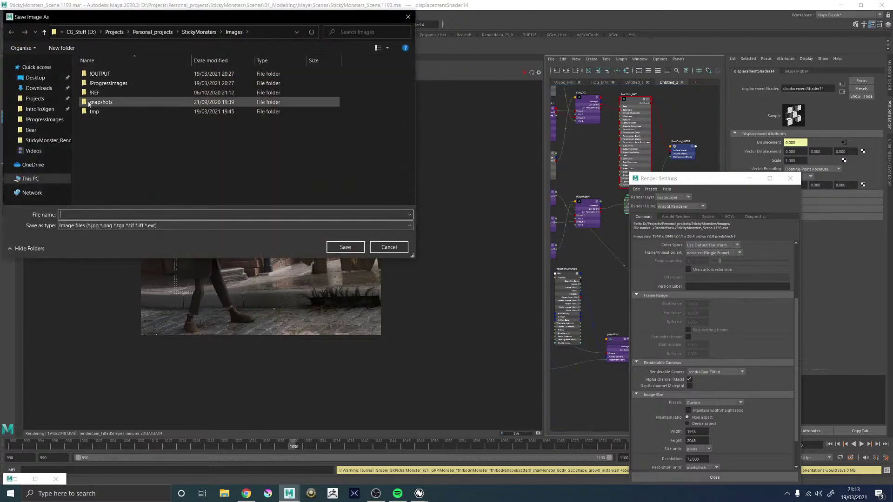
{"action": "left_click", "coordinate": [34, 77]}
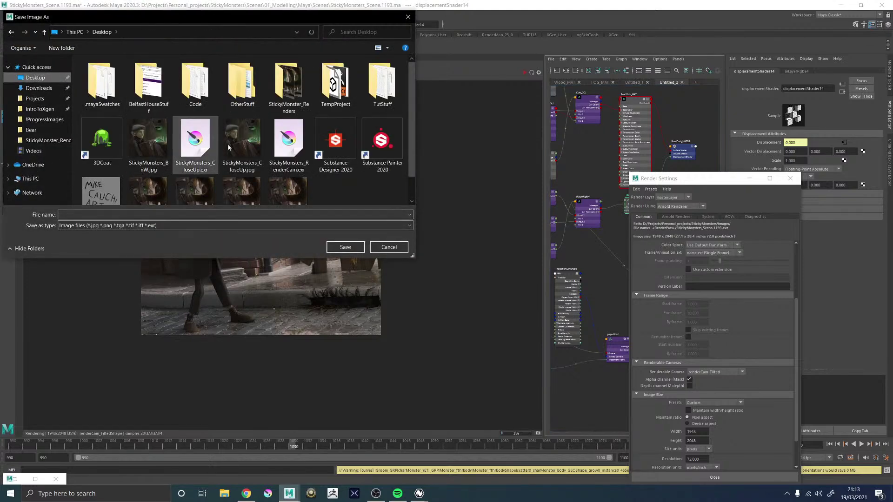
{"action": "left_click", "coordinate": [281, 141]}
{"action": "left_click", "coordinate": [148, 214]}
{"action": "left_click", "coordinate": [148, 214]}
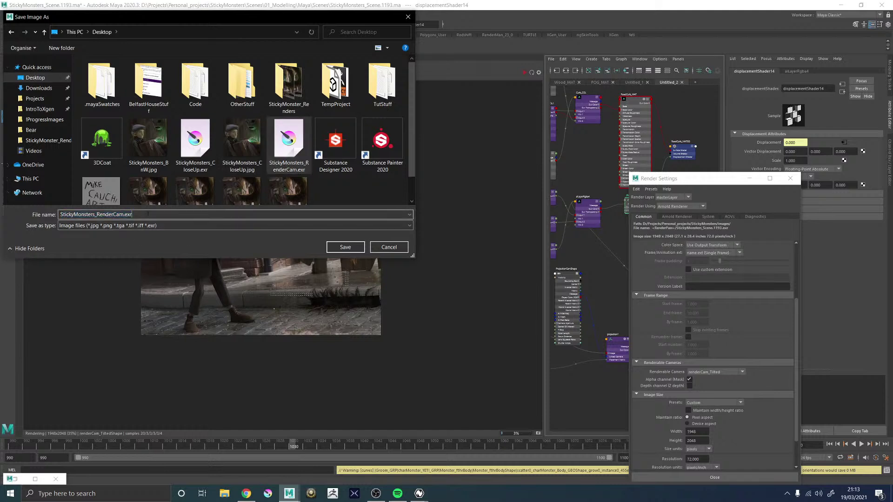
{"action": "key", "text": "BackSpace"}
{"action": "key", "text": "BackSpace"}
{"action": "key", "text": "BackSpace"}
{"action": "type", "text": "jpg"}
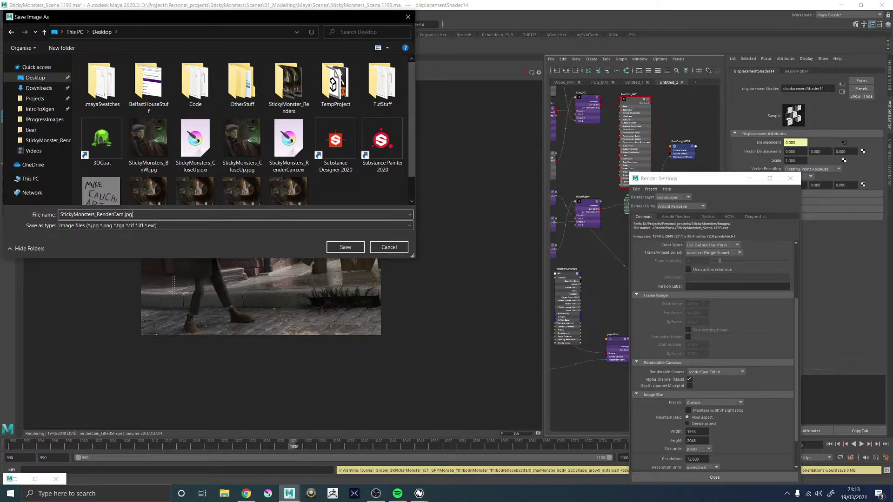
{"action": "key", "text": "Return"}
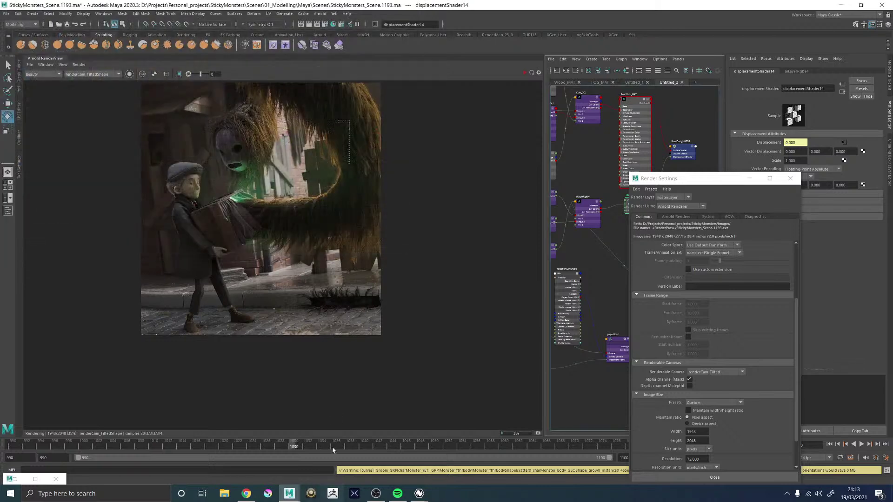
Step: Switch back to Natron and delete the Read1 node holding the EXR
{"action": "mouse_move", "coordinate": [419, 493]}
{"action": "left_click", "coordinate": [475, 443]}
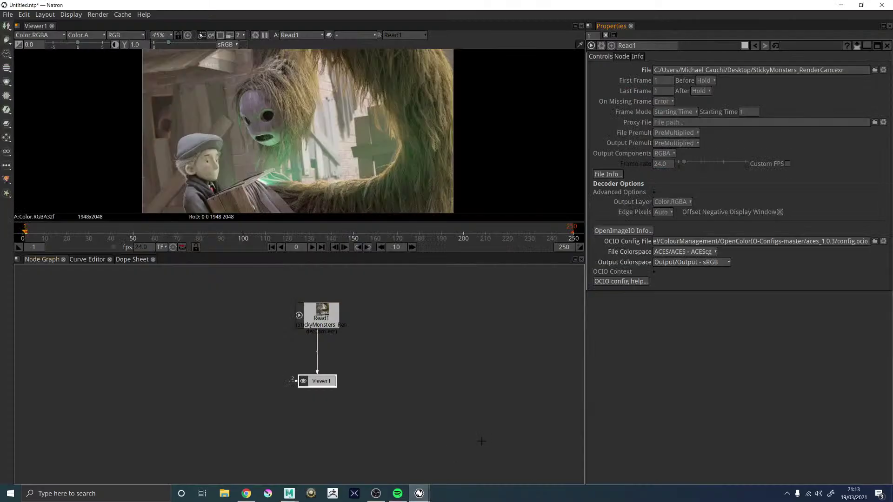
{"action": "left_click", "coordinate": [331, 315]}
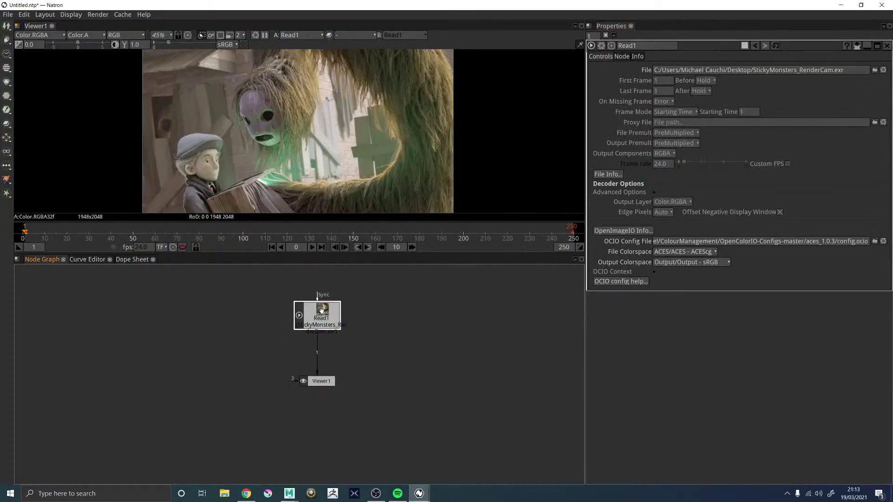
{"action": "key", "text": "Delete"}
Step: Load StickyMonsters_RenderCam.jpg from the Desktop in a new Read node and place it straight above Viewer1
{"action": "key", "text": "r"}
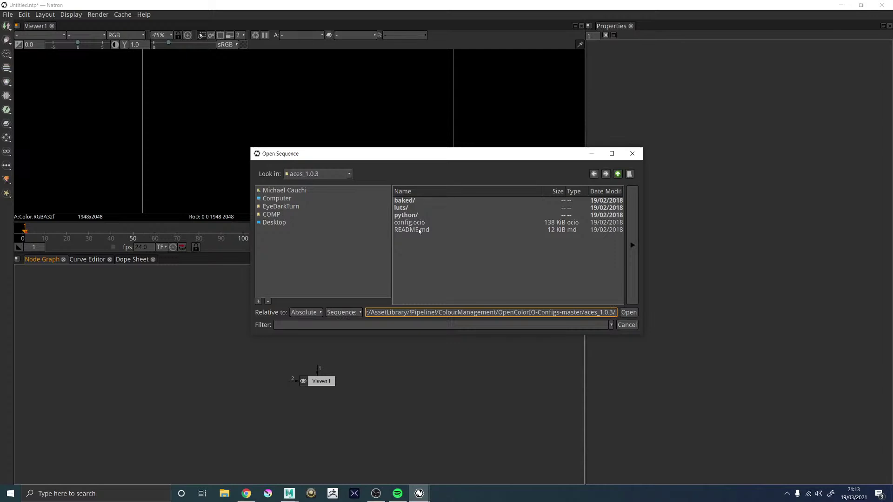
{"action": "left_click", "coordinate": [286, 192]}
{"action": "double_click", "coordinate": [403, 264]}
{"action": "scroll", "coordinate": [437, 259], "scroll_direction": "down", "scroll_amount": 6}
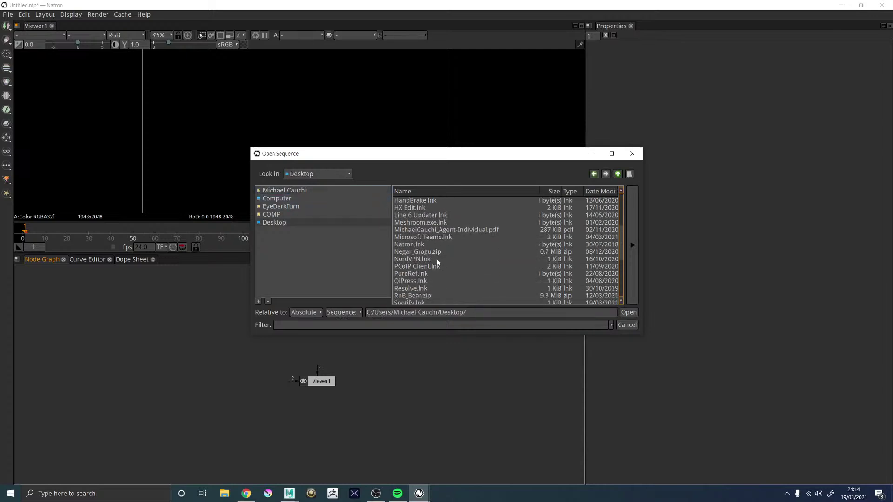
{"action": "scroll", "coordinate": [441, 262], "scroll_direction": "down", "scroll_amount": 3}
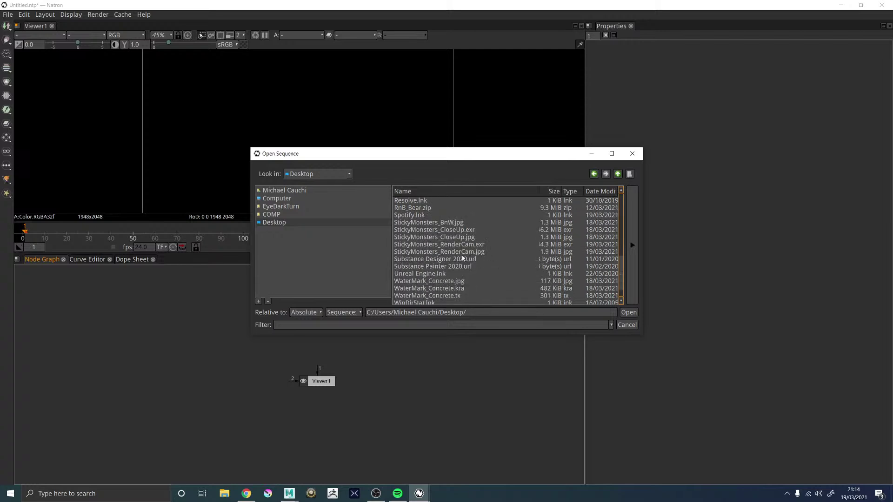
{"action": "double_click", "coordinate": [475, 253]}
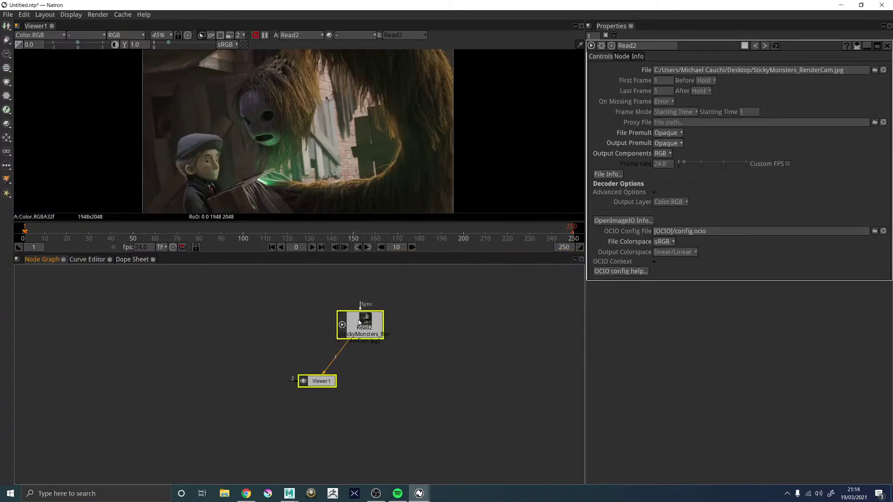
{"action": "left_click_drag", "start_coordinate": [370, 319], "coordinate": [325, 317]}
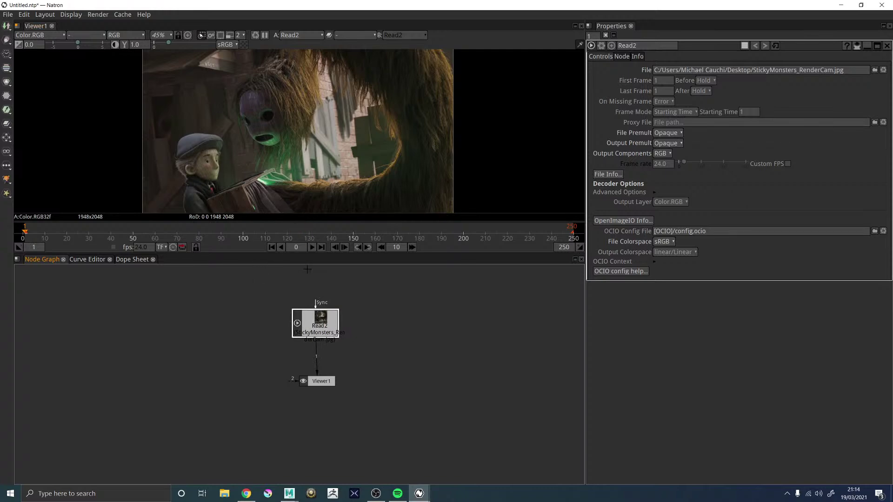
Step: Enlarge the viewer pane and inspect the JPG render up close and as a whole
{"action": "left_click_drag", "start_coordinate": [311, 252], "coordinate": [309, 346]}
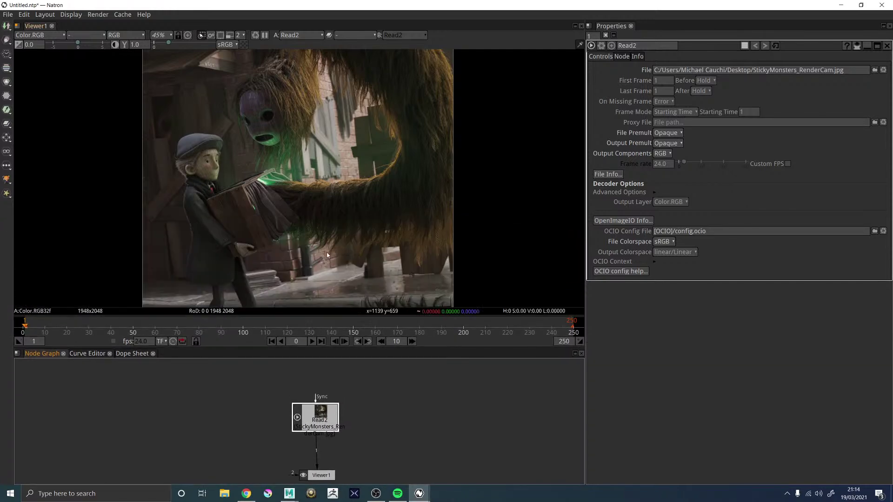
{"action": "scroll", "coordinate": [367, 285], "scroll_direction": "up", "scroll_amount": 12}
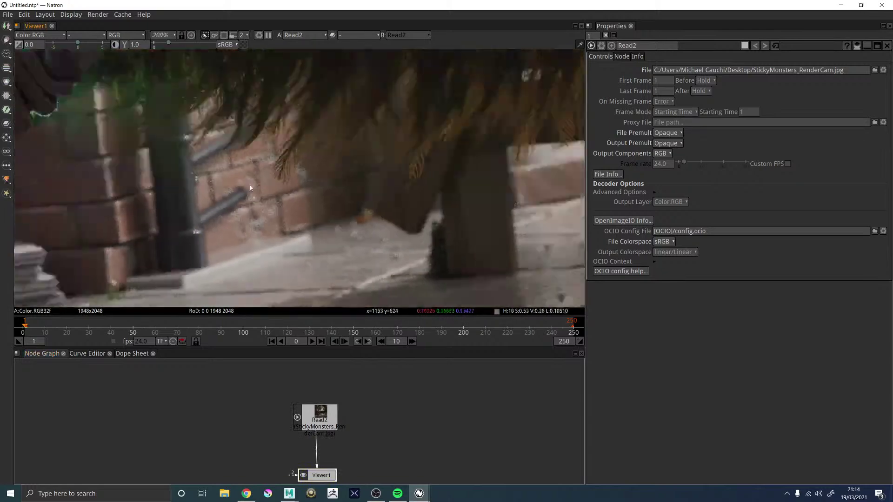
{"action": "scroll", "coordinate": [240, 188], "scroll_direction": "down", "scroll_amount": 6}
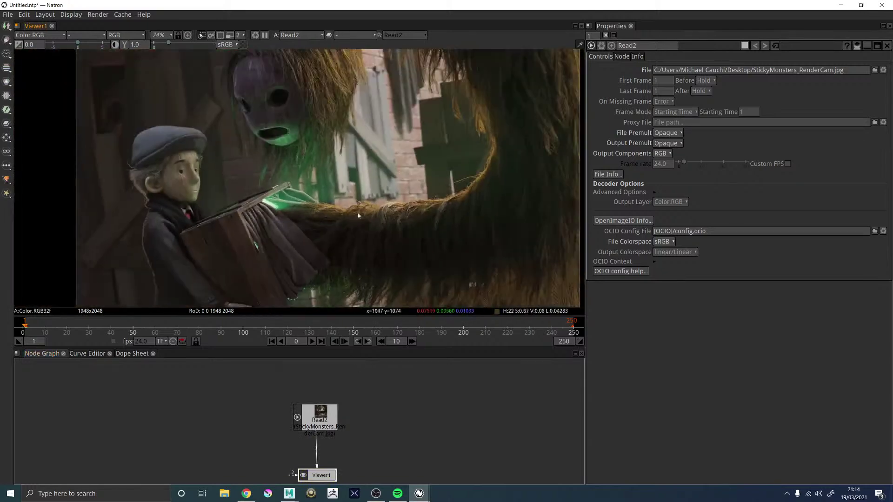
{"action": "scroll", "coordinate": [368, 201], "scroll_direction": "down", "scroll_amount": 3}
Step: Move Read2 slightly up and insert a Glow node between it and Viewer1
{"action": "left_click_drag", "start_coordinate": [321, 416], "coordinate": [322, 398]}
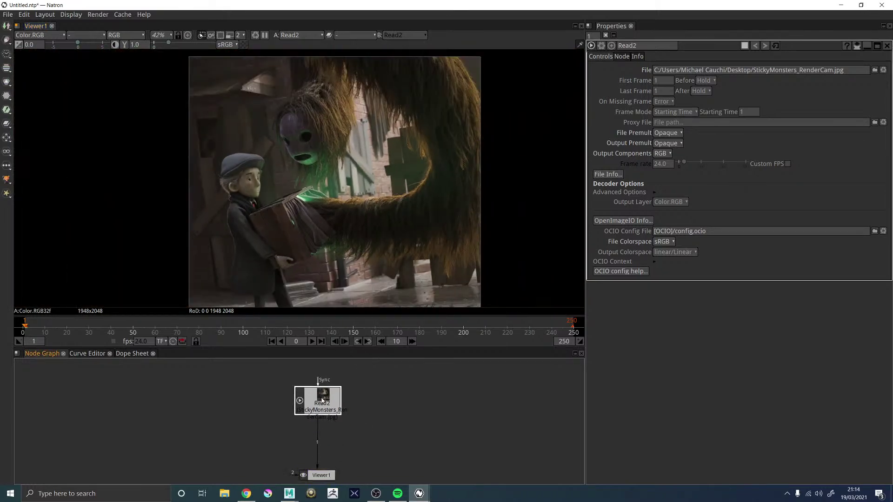
{"action": "key", "text": "Tab"}
{"action": "type", "text": "glow"}
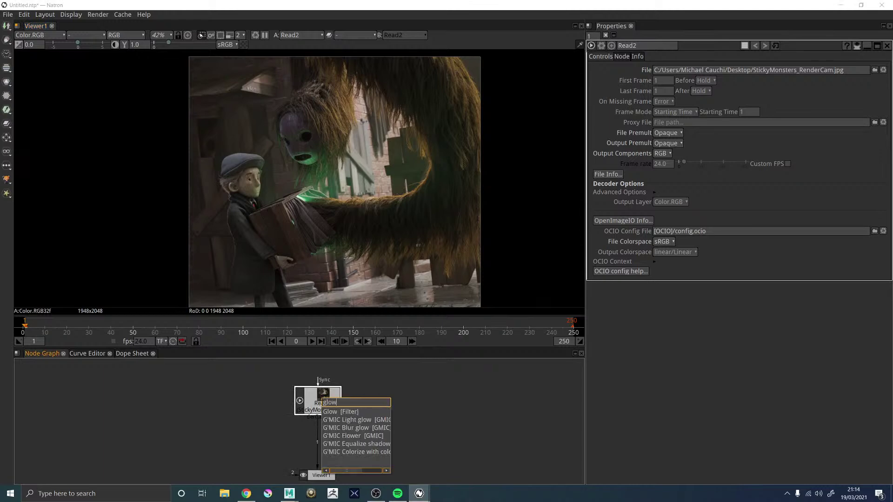
{"action": "key", "text": "Return"}
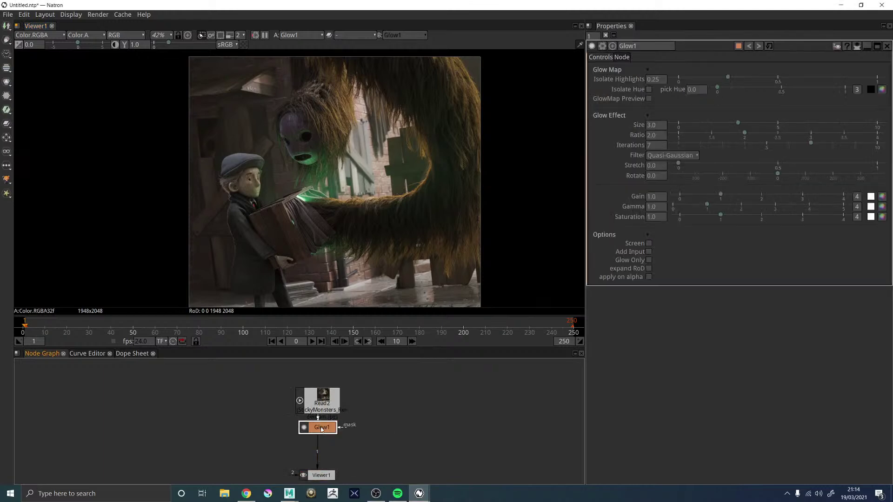
Step: Raise the glow's Size to about 8.39 and its Ratio to about 3.708, checking the area around the book
{"action": "scroll", "coordinate": [294, 180], "scroll_direction": "up", "scroll_amount": 12}
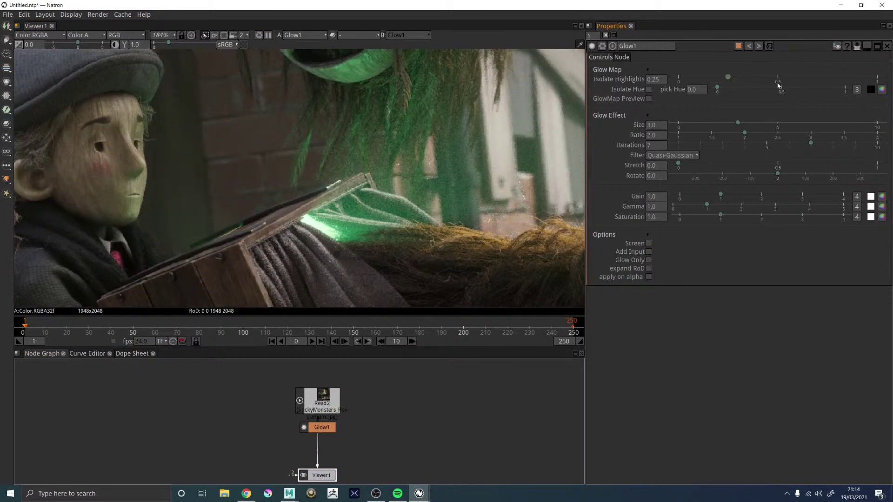
{"action": "left_click_drag", "start_coordinate": [739, 123], "coordinate": [845, 124]}
{"action": "left_click_drag", "start_coordinate": [744, 134], "coordinate": [858, 136]}
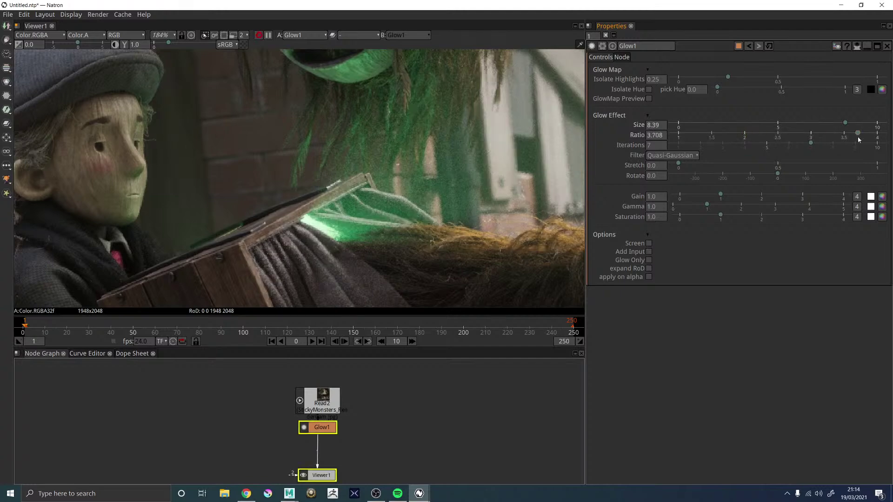
{"action": "scroll", "coordinate": [285, 144], "scroll_direction": "down", "scroll_amount": 5}
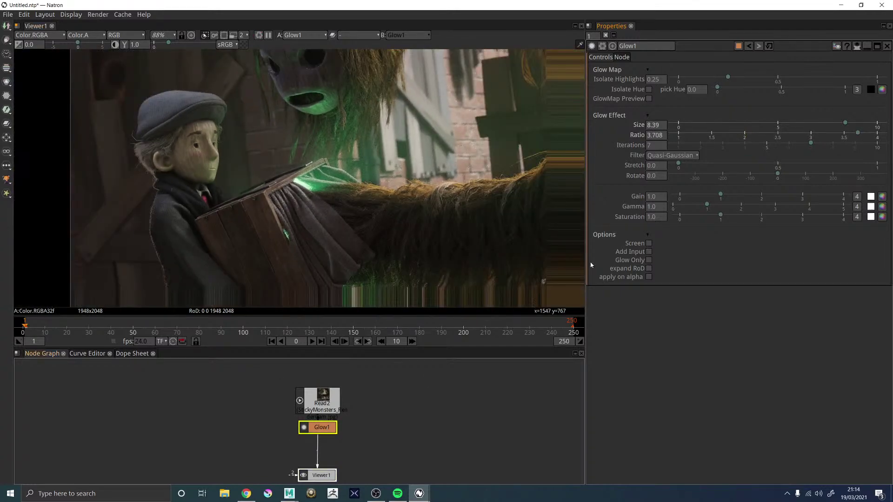
Step: Set the glow's Gain to 20 and check its effect on the image
{"action": "left_click_drag", "start_coordinate": [722, 196], "coordinate": [843, 196]}
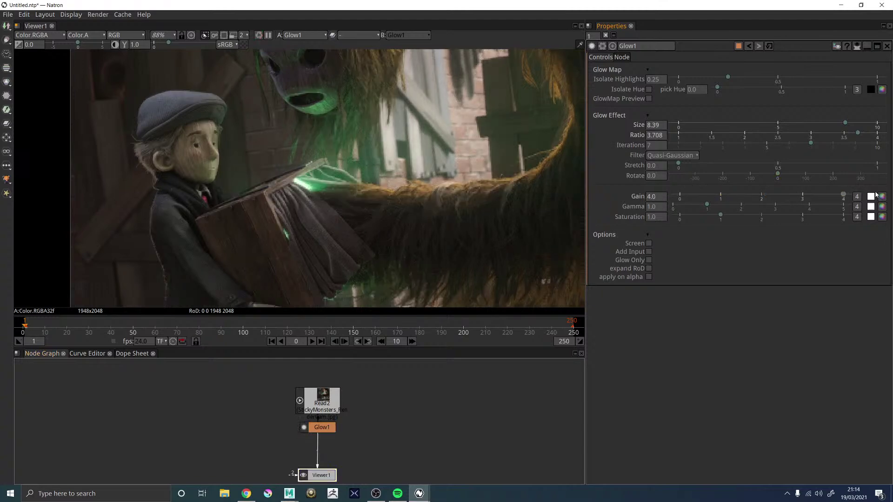
{"action": "left_click", "coordinate": [662, 197]}
{"action": "key", "text": "ctrl+a"}
{"action": "type", "text": "20"}
{"action": "key", "text": "Return"}
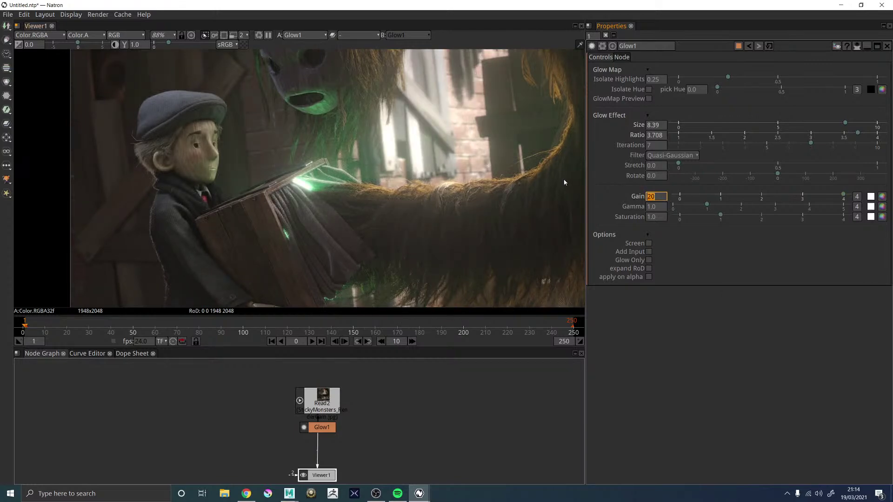
{"action": "scroll", "coordinate": [334, 85], "scroll_direction": "down", "scroll_amount": 4}
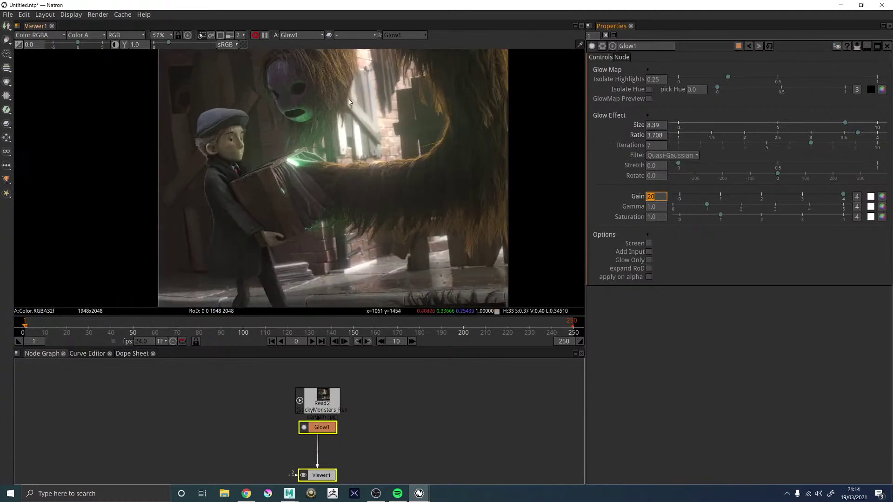
{"action": "scroll", "coordinate": [334, 85], "scroll_direction": "down", "scroll_amount": 2}
Step: Try a glow Ratio of 2 and about 1.545, and delete the Glow1 node
{"action": "left_click", "coordinate": [649, 135]}
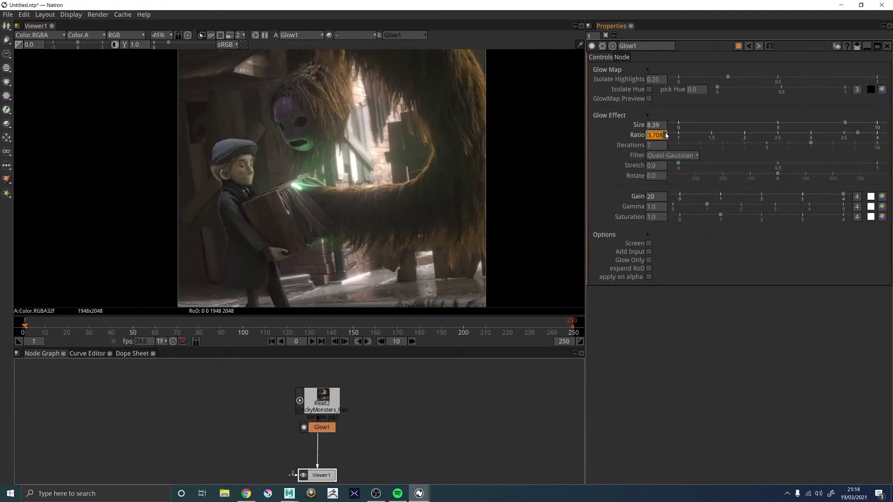
{"action": "type", "text": "2"}
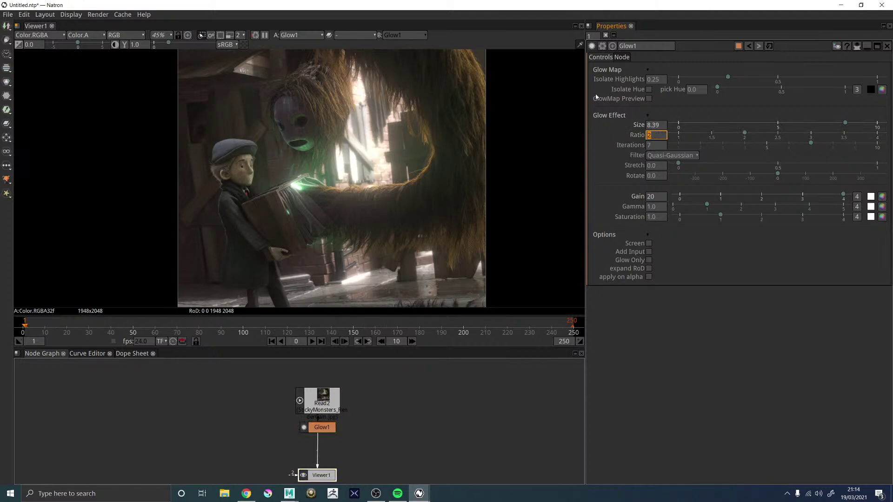
{"action": "left_click_drag", "start_coordinate": [746, 134], "coordinate": [716, 136]}
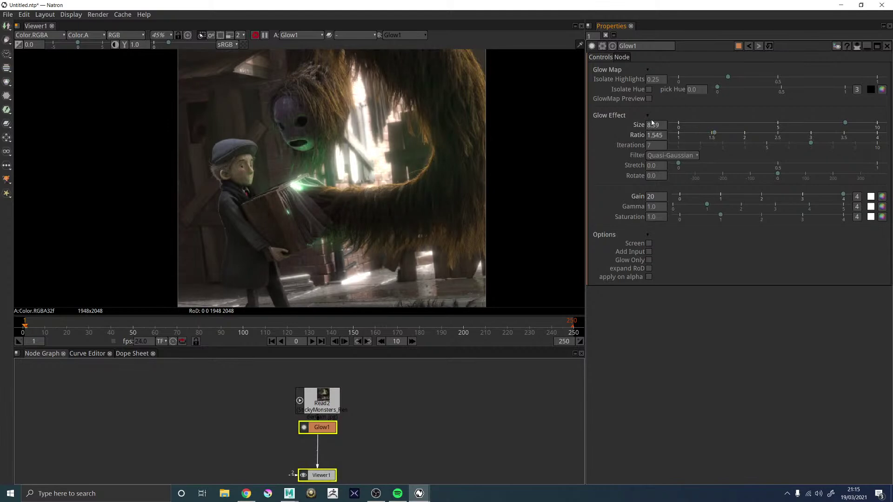
{"action": "left_click", "coordinate": [318, 422]}
{"action": "key", "text": "Delete"}
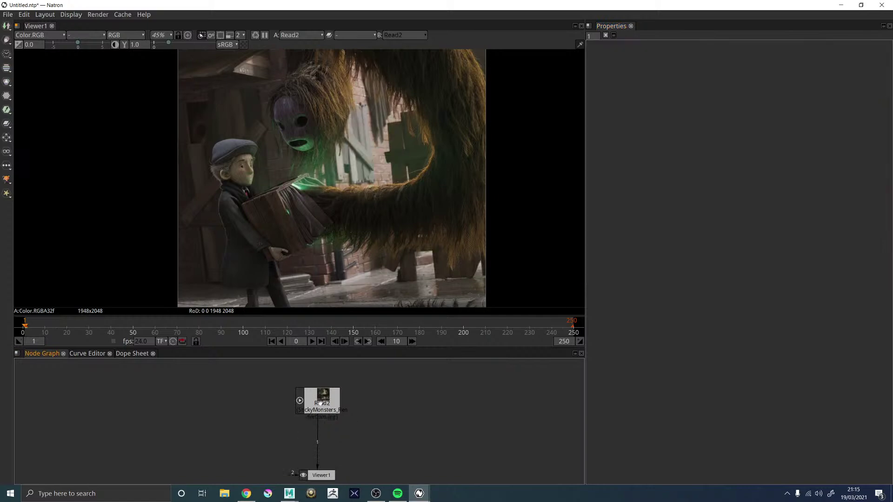
Step: Insert a new Glow node between Read2 and Viewer1 and set its Gain to 15
{"action": "key", "text": "Tab"}
{"action": "type", "text": "Glow"}
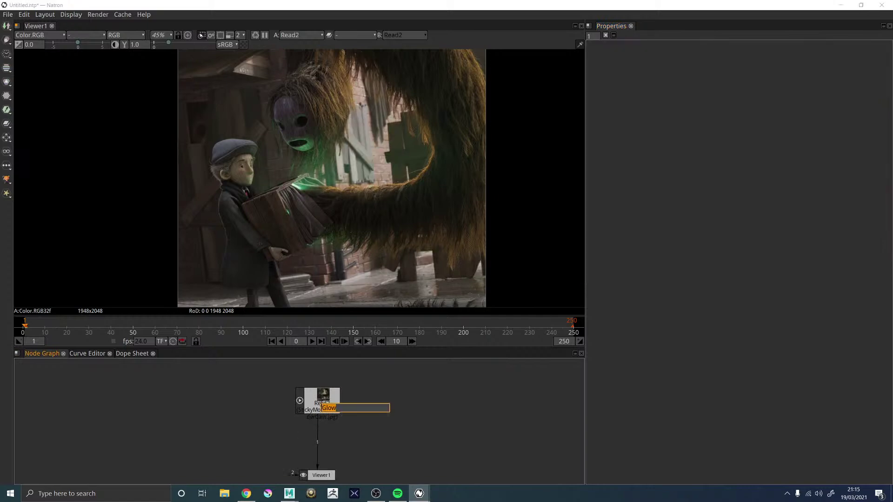
{"action": "key", "text": "Return"}
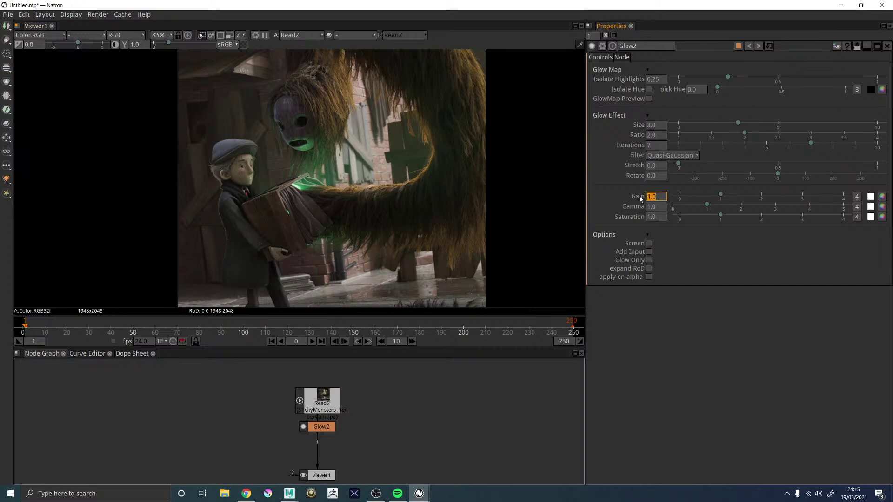
{"action": "type", "text": "15"}
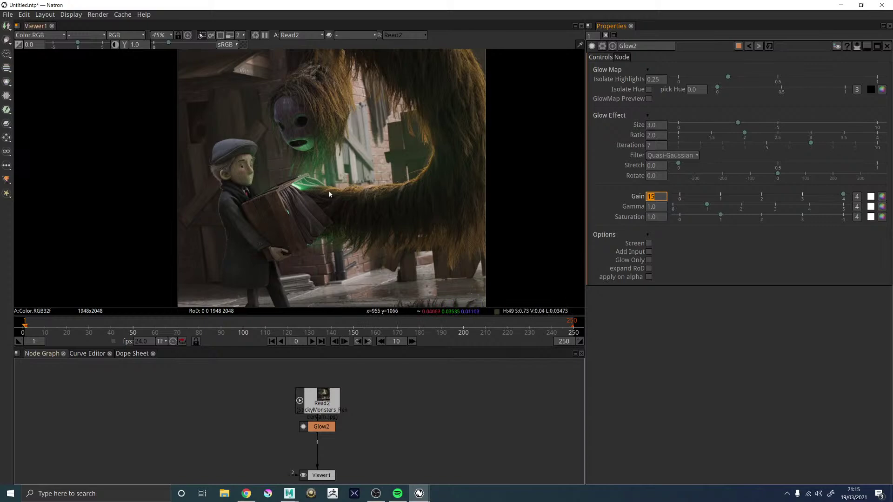
Step: Move Glow2 midway between Read2 and Viewer1 and set its Size to about 2.55
{"action": "scroll", "coordinate": [326, 172], "scroll_direction": "up", "scroll_amount": 10}
{"action": "left_click_drag", "start_coordinate": [737, 124], "coordinate": [748, 123]}
{"action": "left_click", "coordinate": [323, 429]}
{"action": "left_click_drag", "start_coordinate": [323, 429], "coordinate": [326, 398]}
{"action": "key", "text": "1"}
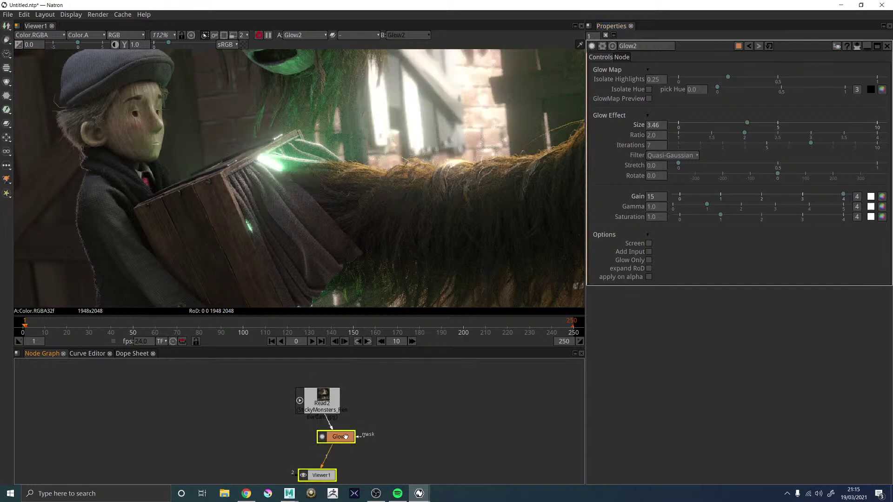
{"action": "left_click_drag", "start_coordinate": [345, 435], "coordinate": [326, 438]}
{"action": "left_click_drag", "start_coordinate": [745, 124], "coordinate": [731, 124]}
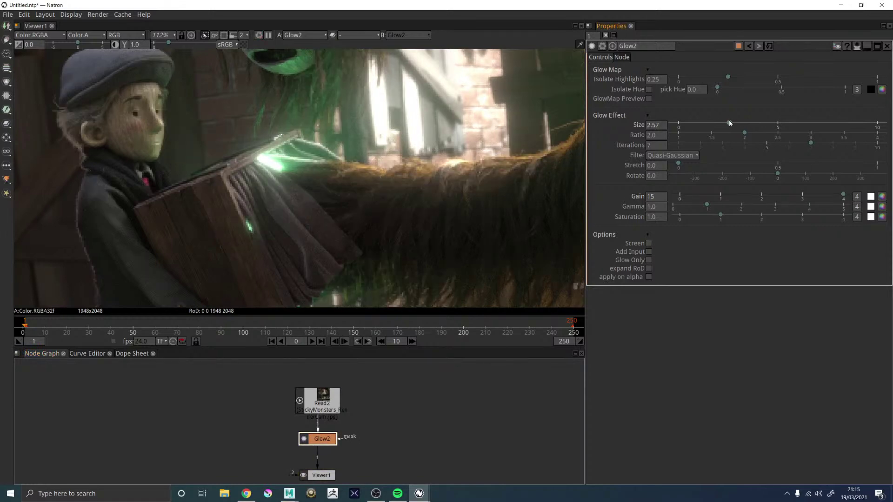
{"action": "scroll", "coordinate": [446, 146], "scroll_direction": "down", "scroll_amount": 8}
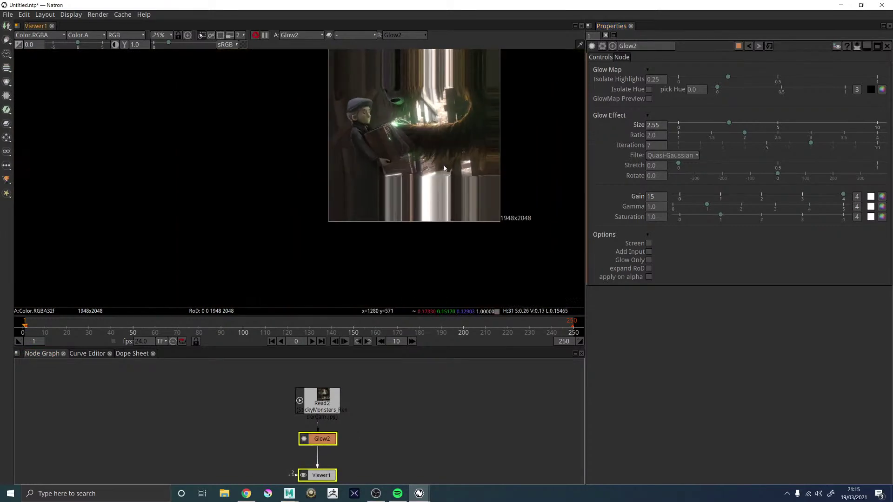
{"action": "scroll", "coordinate": [442, 81], "scroll_direction": "up", "scroll_amount": 5}
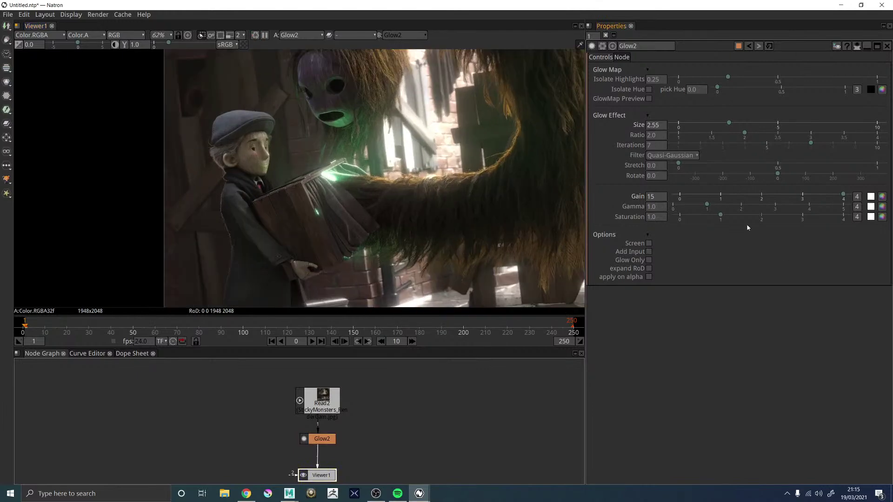
Step: Raise the glow's Isolate Highlights, settling on a value of 0.75
{"action": "left_click_drag", "start_coordinate": [728, 78], "coordinate": [815, 84]}
{"action": "double_click", "coordinate": [665, 82]}
{"action": "left_click_drag", "start_coordinate": [662, 82], "coordinate": [654, 83]}
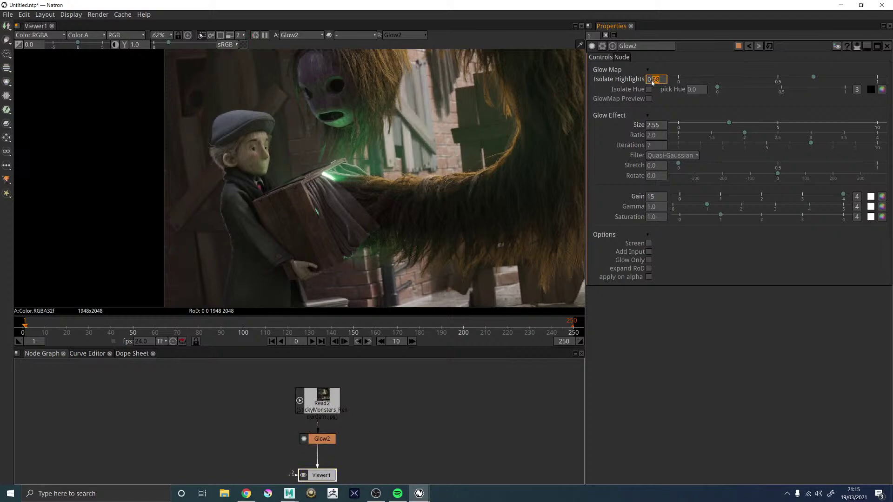
{"action": "type", "text": "75"}
{"action": "key", "text": "Return"}
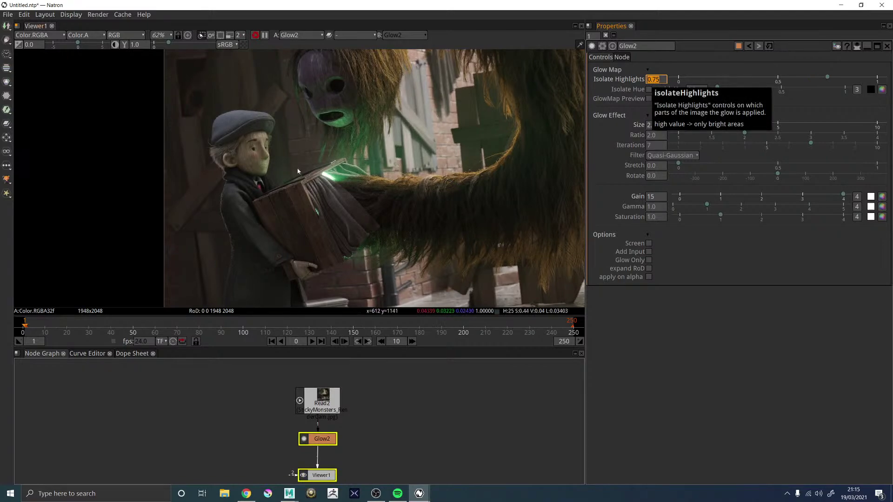
Step: Set the glow's Size to about 4.61 and lower Isolate Highlights to about 0.636 while checking the book
{"action": "scroll", "coordinate": [309, 164], "scroll_direction": "up", "scroll_amount": 3}
{"action": "scroll", "coordinate": [362, 110], "scroll_direction": "down", "scroll_amount": 5}
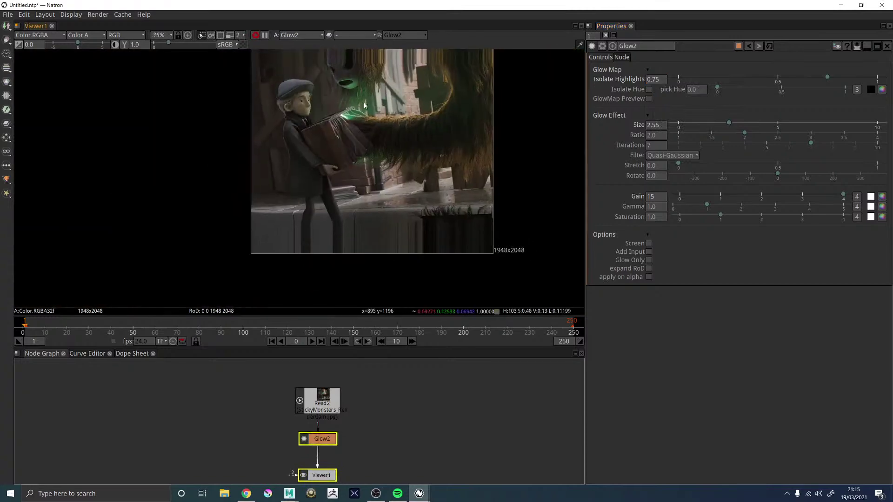
{"action": "scroll", "coordinate": [424, 228], "scroll_direction": "up", "scroll_amount": 10}
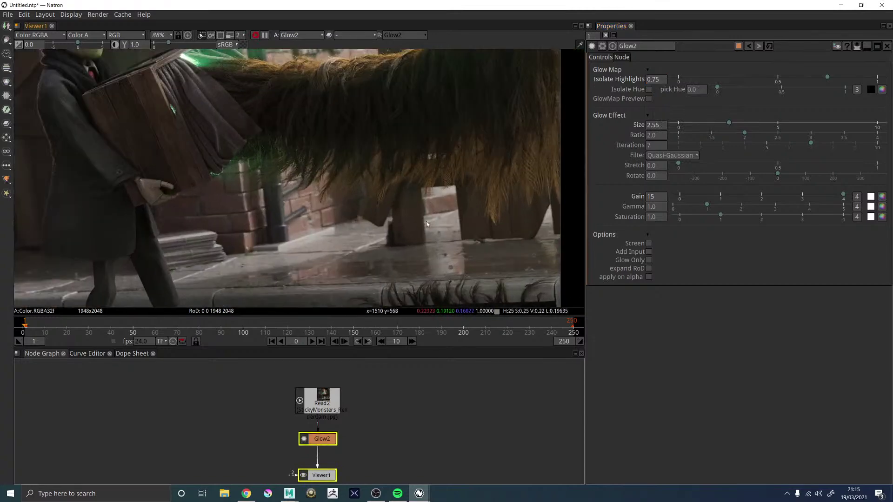
{"action": "left_click_drag", "start_coordinate": [386, 150], "coordinate": [383, 277]}
{"action": "left_click_drag", "start_coordinate": [366, 128], "coordinate": [371, 232]}
{"action": "left_click_drag", "start_coordinate": [216, 263], "coordinate": [337, 105]}
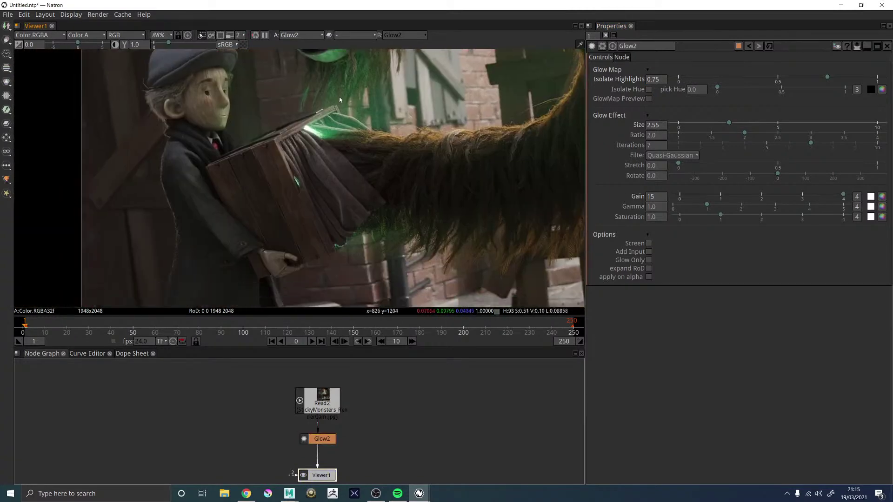
{"action": "scroll", "coordinate": [338, 105], "scroll_direction": "up", "scroll_amount": 12}
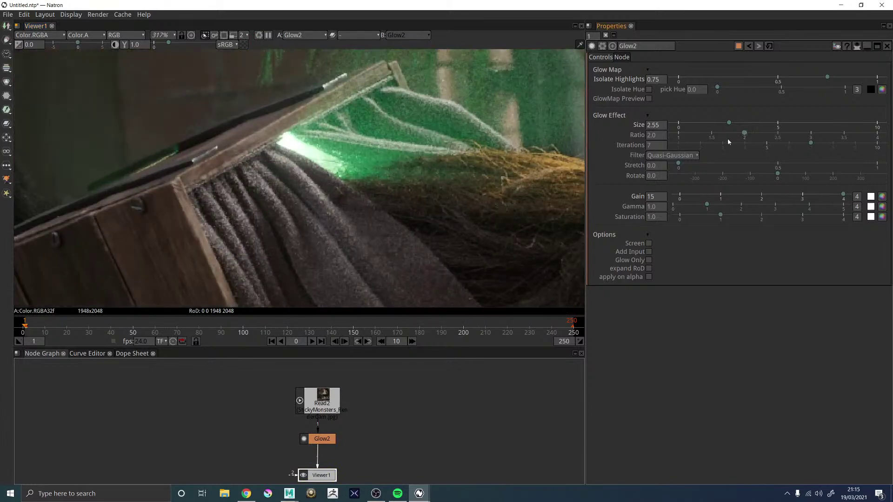
{"action": "left_click_drag", "start_coordinate": [736, 124], "coordinate": [743, 126]}
{"action": "left_click_drag", "start_coordinate": [743, 126], "coordinate": [842, 127]}
{"action": "left_click_drag", "start_coordinate": [840, 125], "coordinate": [770, 124]}
{"action": "left_click_drag", "start_coordinate": [829, 79], "coordinate": [805, 78]}
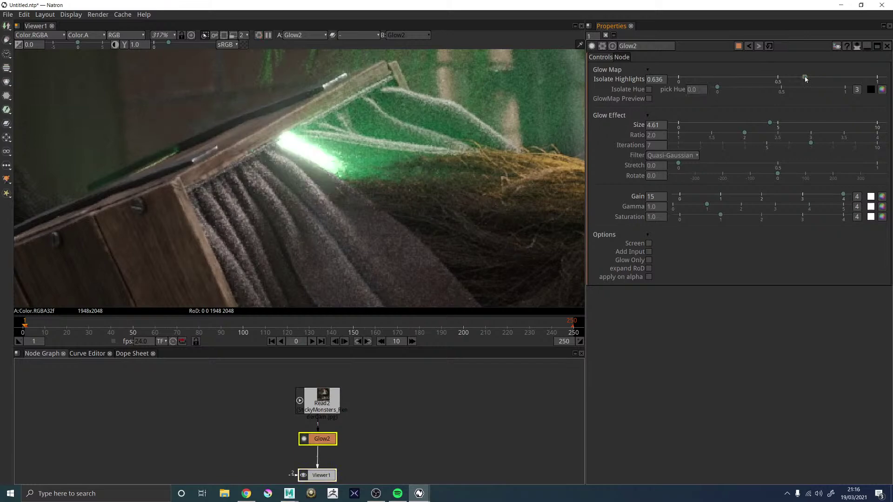
Step: Check the glow over the whole image and kill the stalled Glow2 renders
{"action": "scroll", "coordinate": [478, 122], "scroll_direction": "down", "scroll_amount": 4}
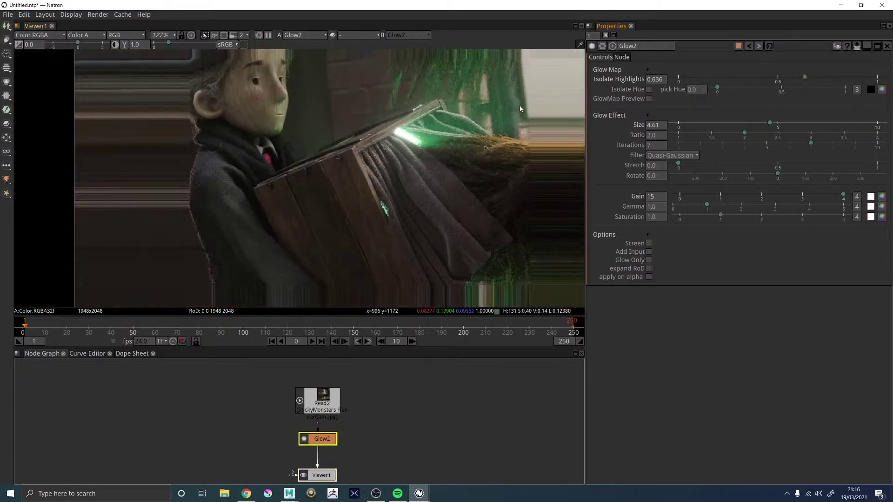
{"action": "left_click_drag", "start_coordinate": [520, 125], "coordinate": [384, 180]}
{"action": "scroll", "coordinate": [384, 180], "scroll_direction": "down", "scroll_amount": 7}
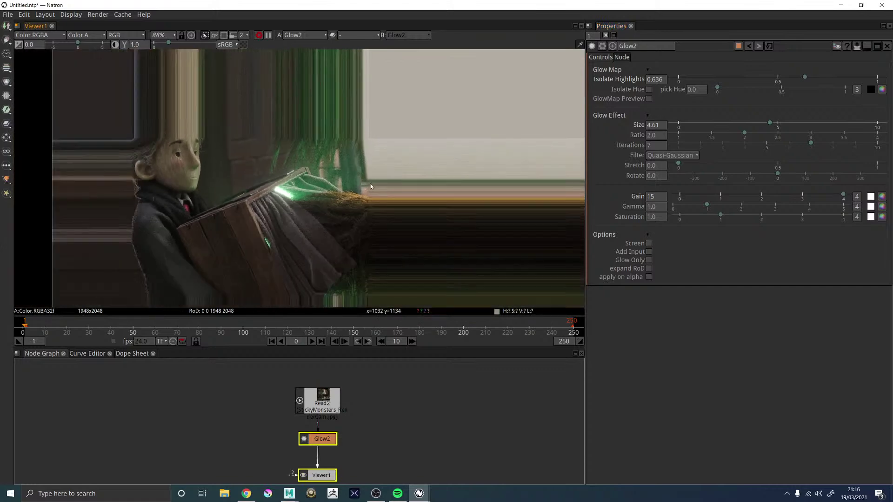
{"action": "scroll", "coordinate": [423, 164], "scroll_direction": "up", "scroll_amount": 6}
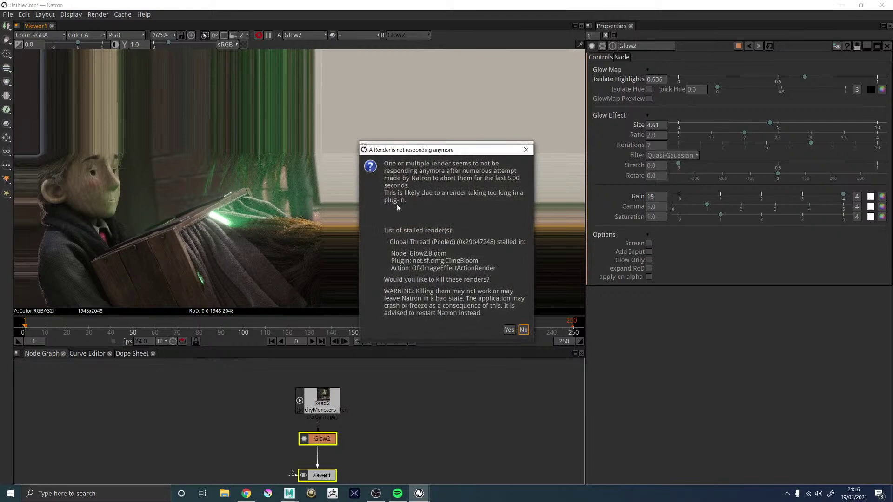
{"action": "left_click", "coordinate": [510, 331]}
{"action": "left_click", "coordinate": [510, 329]}
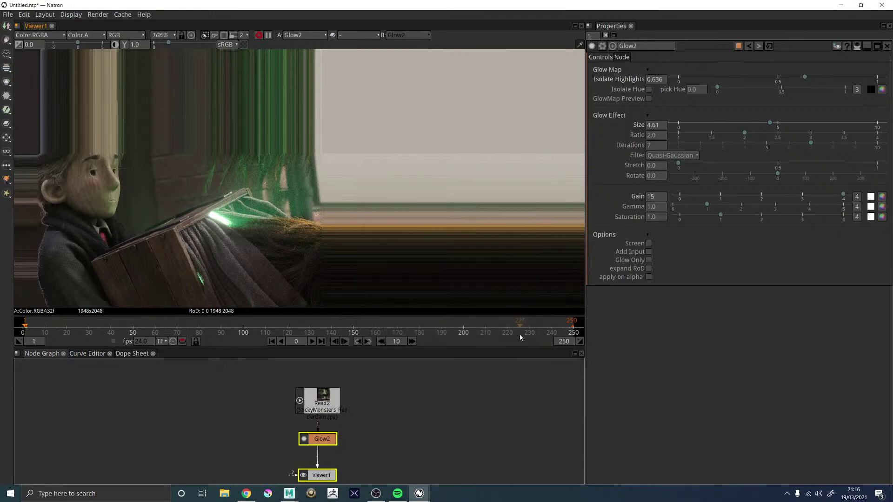
{"action": "scroll", "coordinate": [272, 213], "scroll_direction": "down", "scroll_amount": 10}
{"action": "scroll", "coordinate": [272, 213], "scroll_direction": "up", "scroll_amount": 7}
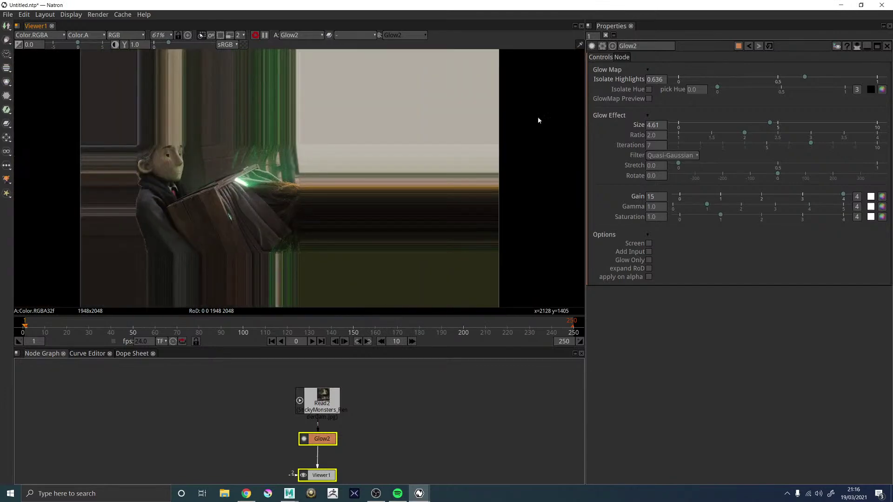
Step: Try the GlowMap Preview on Glow2 and delete the node from the graph
{"action": "left_click", "coordinate": [658, 80]}
{"action": "left_click", "coordinate": [649, 98]}
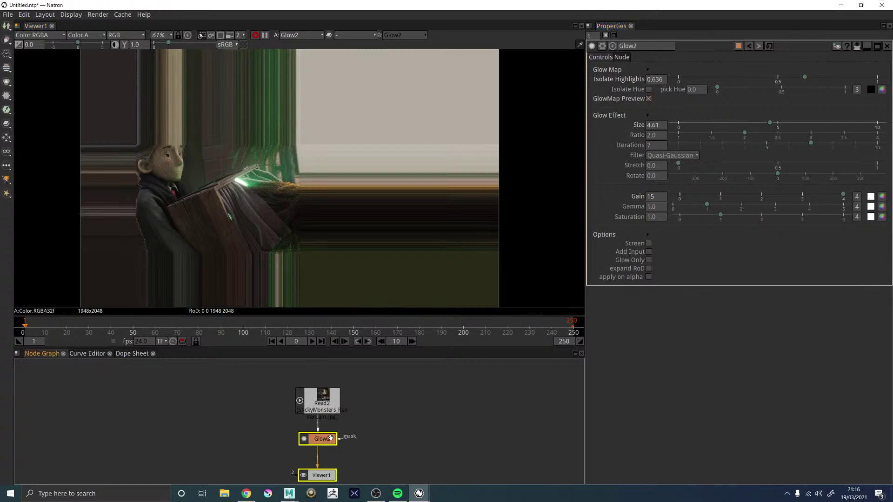
{"action": "key", "text": "Delete"}
{"action": "left_click_drag", "start_coordinate": [333, 405], "coordinate": [419, 404]}
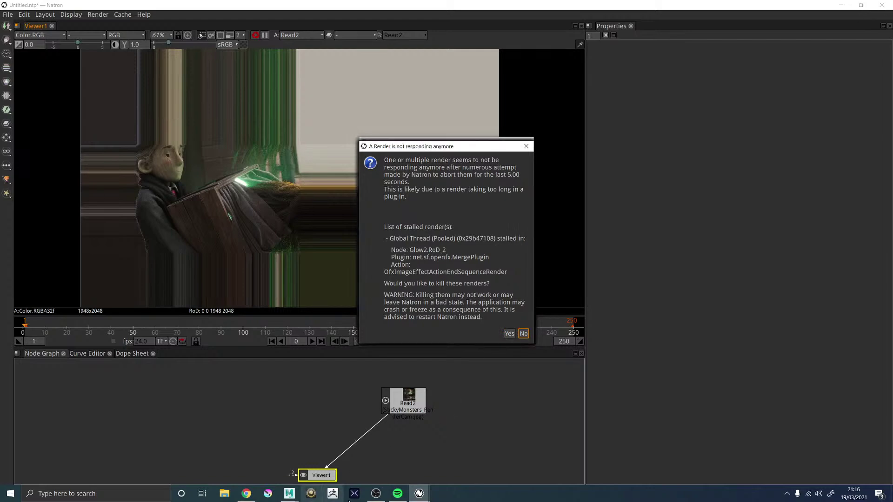
Step: Close Natron and return to the Arnold render view in Maya
{"action": "right_click", "coordinate": [419, 494]}
{"action": "left_click", "coordinate": [411, 476]}
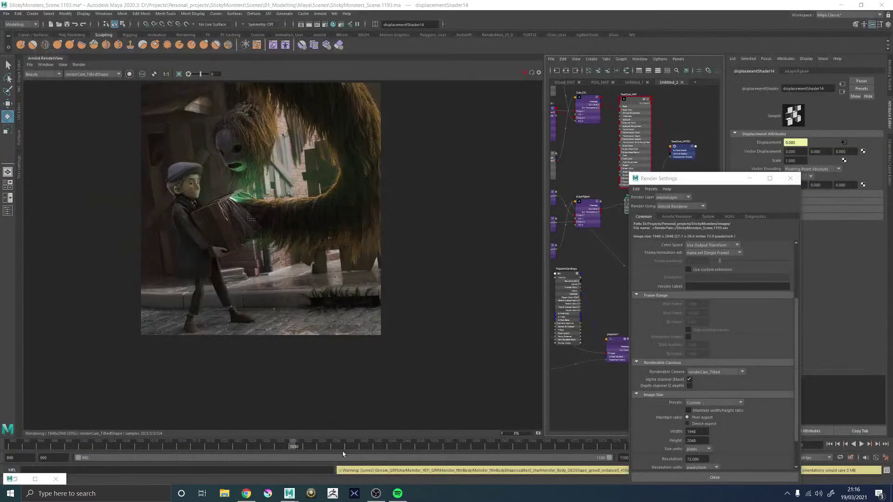
{"action": "scroll", "coordinate": [299, 219], "scroll_direction": "up", "scroll_amount": 3}
{"action": "scroll", "coordinate": [299, 219], "scroll_direction": "down", "scroll_amount": 2}
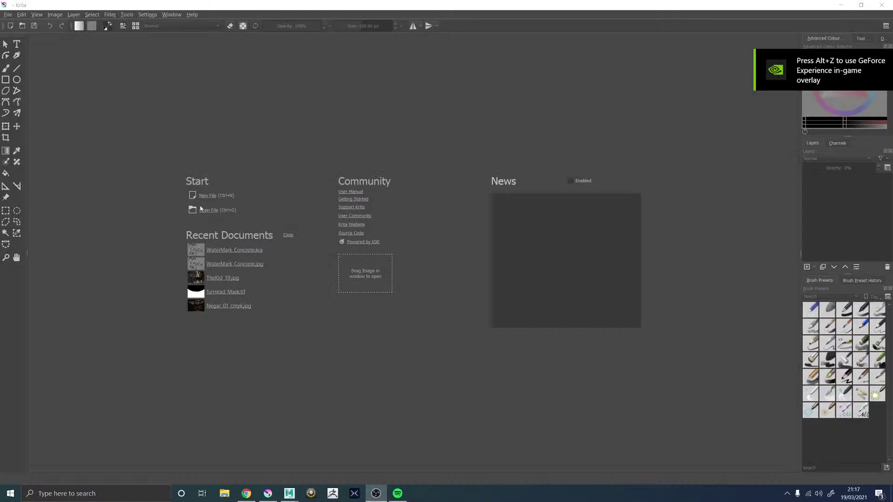
Step: Open StickyMonsters_RenderCam.exr from the Desktop folder in Krita
{"action": "left_click", "coordinate": [200, 208]}
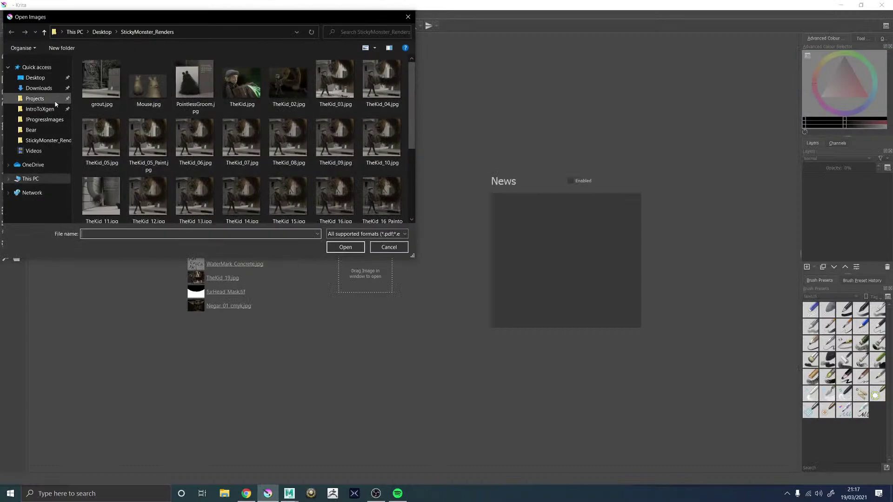
{"action": "left_click", "coordinate": [35, 77]}
{"action": "scroll", "coordinate": [279, 148], "scroll_direction": "down", "scroll_amount": 2}
{"action": "scroll", "coordinate": [279, 148], "scroll_direction": "up", "scroll_amount": 2}
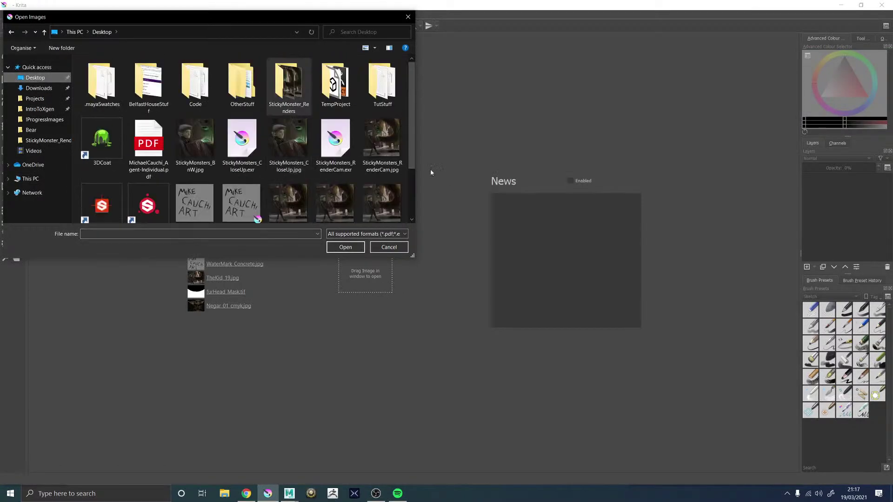
{"action": "double_click", "coordinate": [344, 142]}
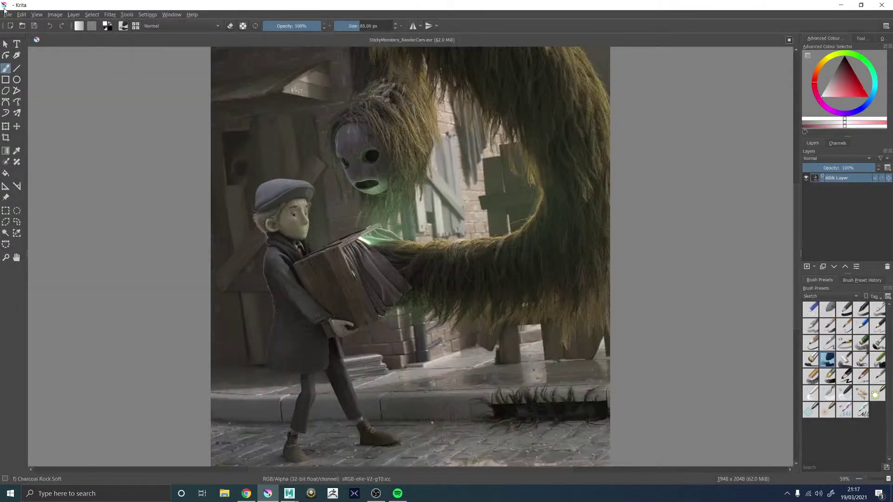
Step: Open StickyMonsters_RenderCam.jpg from the Desktop and close the EXR document
{"action": "left_click", "coordinate": [7, 14]}
{"action": "left_click", "coordinate": [20, 34]}
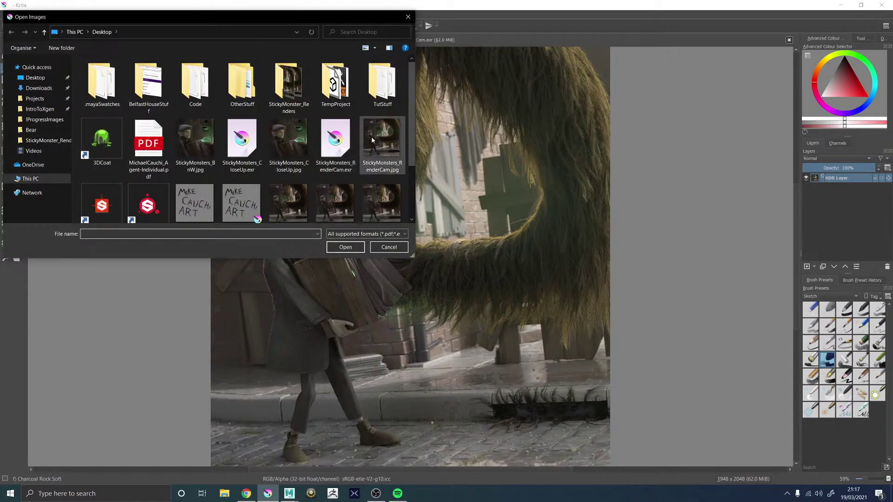
{"action": "key", "text": "Escape"}
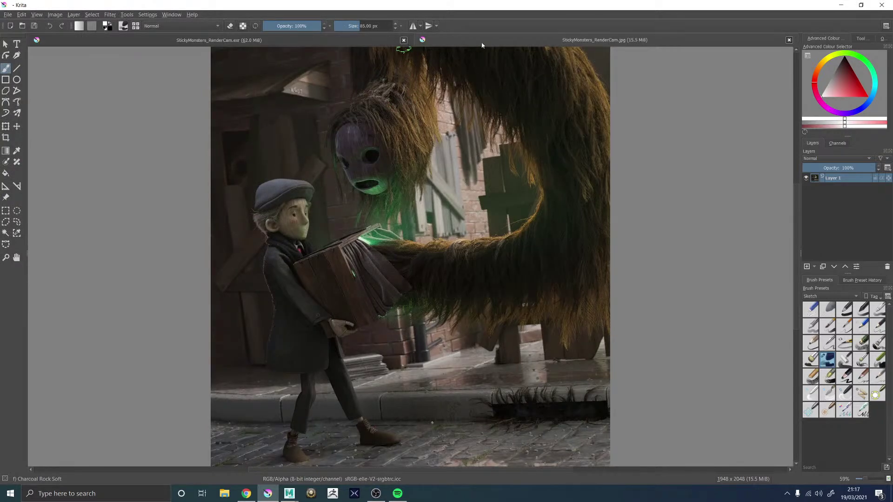
{"action": "left_click", "coordinate": [404, 41]}
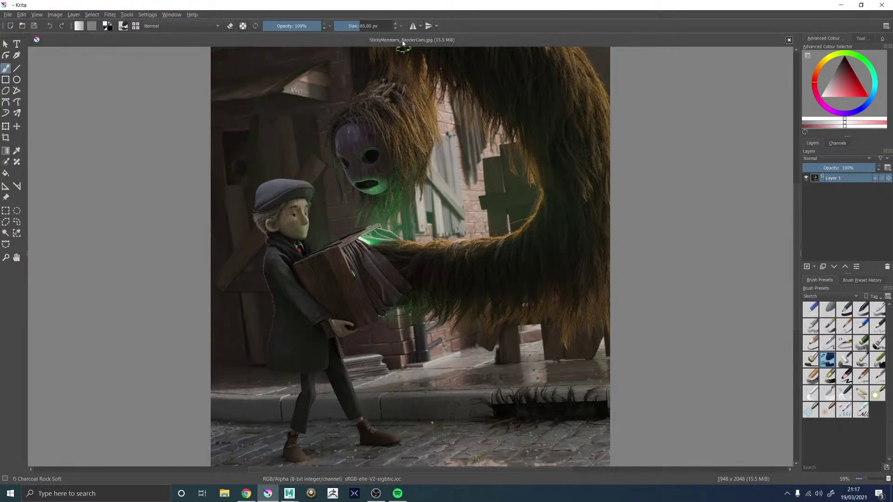
Step: Add a new empty paint layer above the render and duplicate Layer 1
{"action": "scroll", "coordinate": [368, 218], "scroll_direction": "down", "scroll_amount": 2}
{"action": "scroll", "coordinate": [377, 201], "scroll_direction": "up", "scroll_amount": 2}
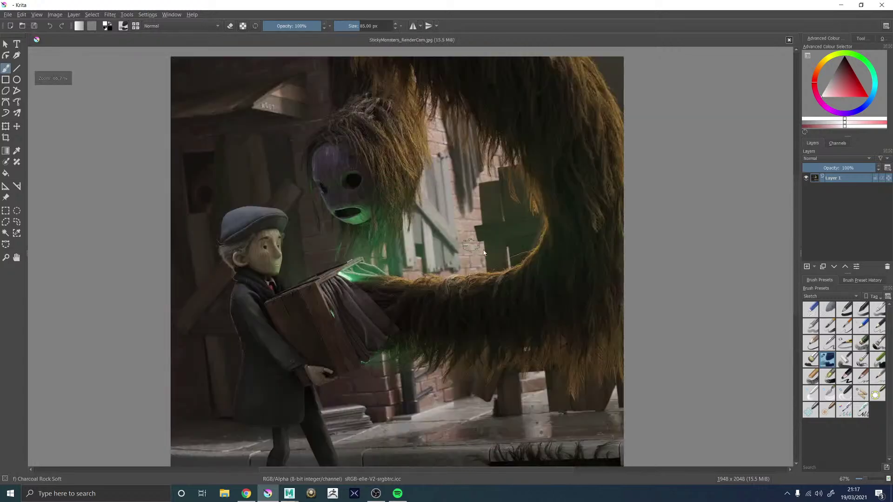
{"action": "left_click", "coordinate": [808, 267]}
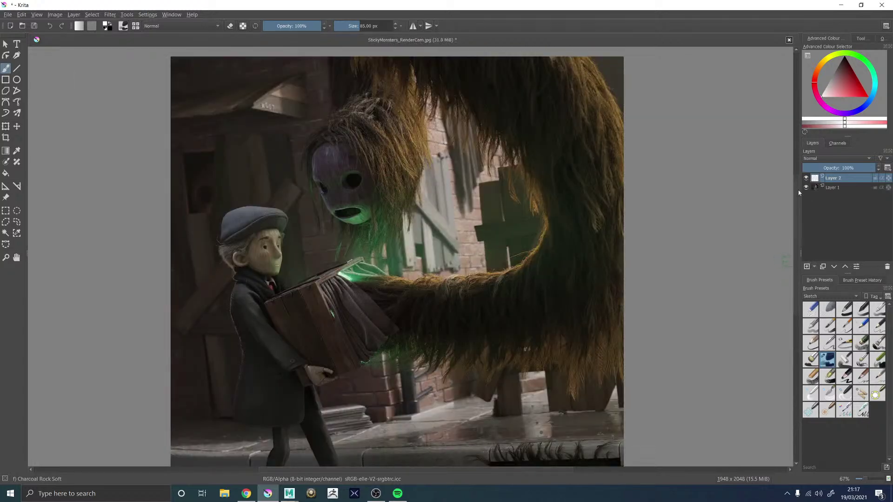
{"action": "left_click", "coordinate": [111, 14]}
{"action": "left_click", "coordinate": [845, 184]}
{"action": "left_click", "coordinate": [837, 188]}
{"action": "right_click", "coordinate": [840, 188]}
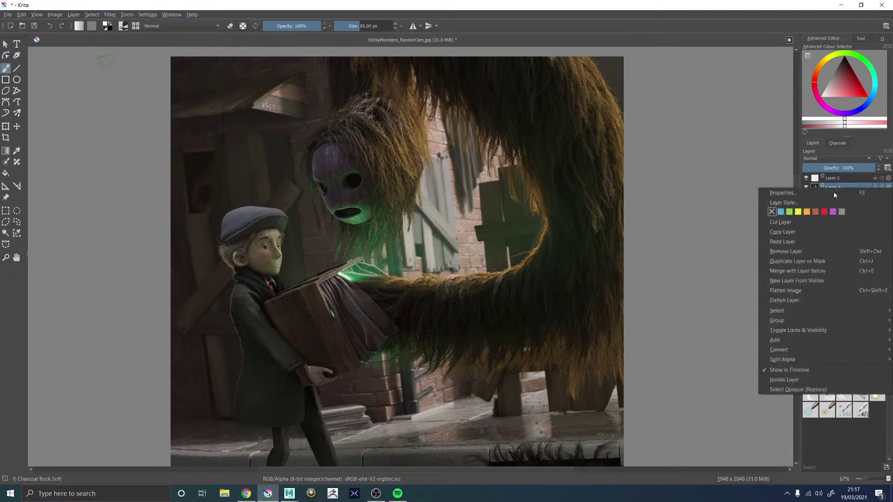
{"action": "left_click", "coordinate": [791, 262]}
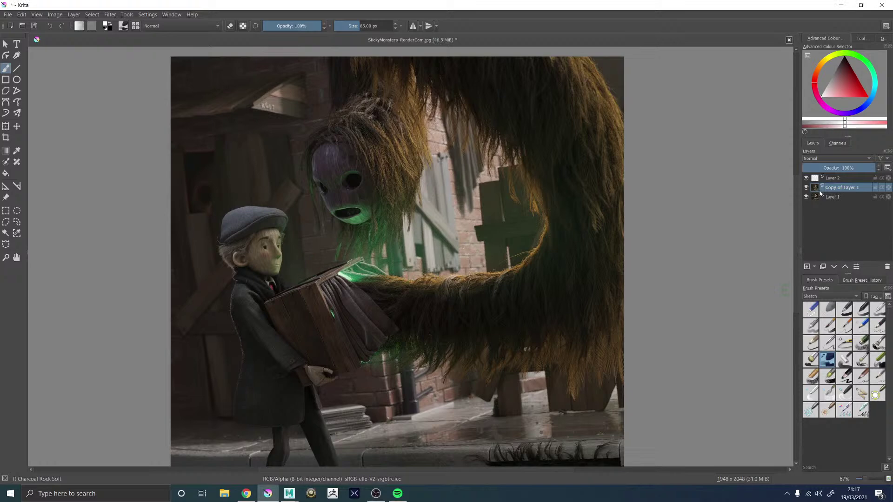
{"action": "left_click", "coordinate": [108, 15]}
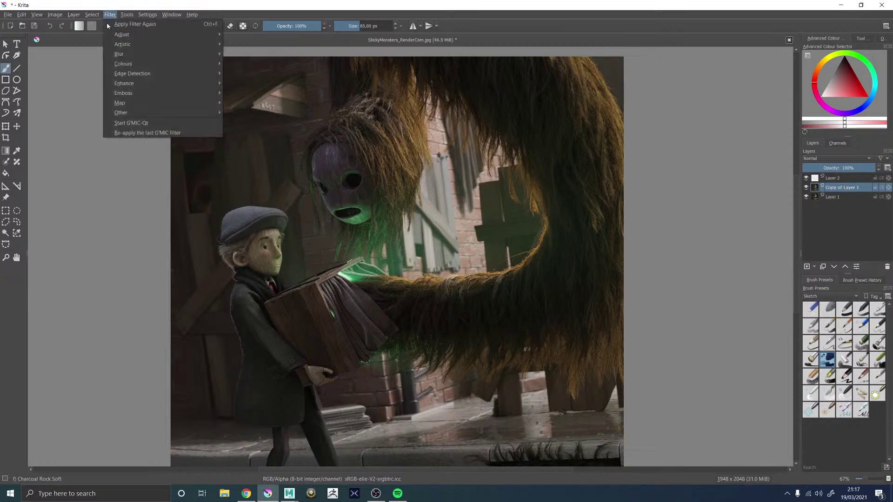
{"action": "mouse_move", "coordinate": [131, 82]}
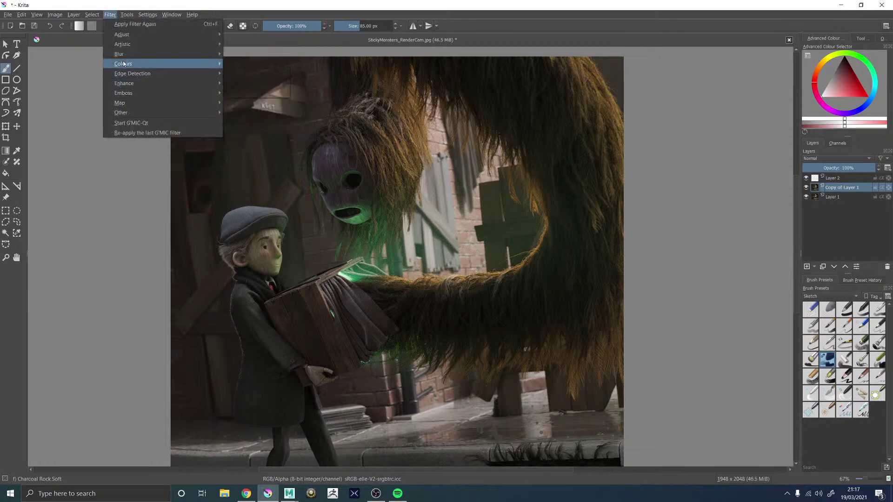
{"action": "mouse_move", "coordinate": [122, 55]}
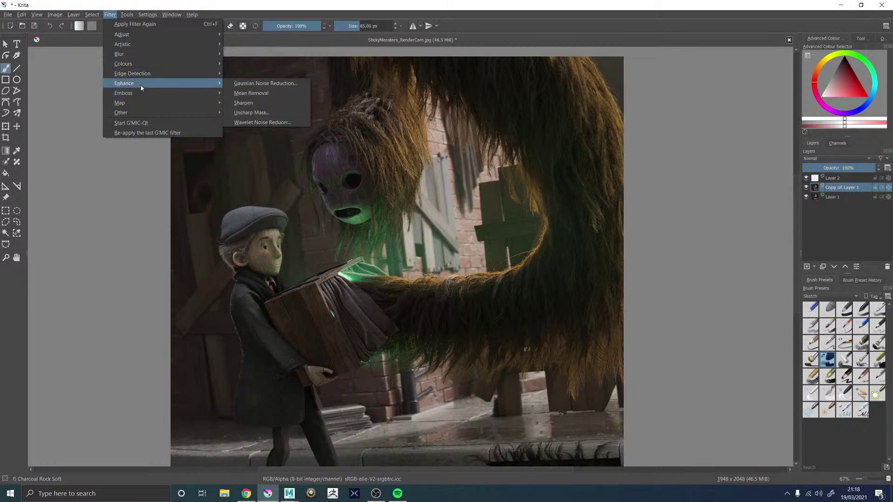
{"action": "mouse_move", "coordinate": [136, 103]}
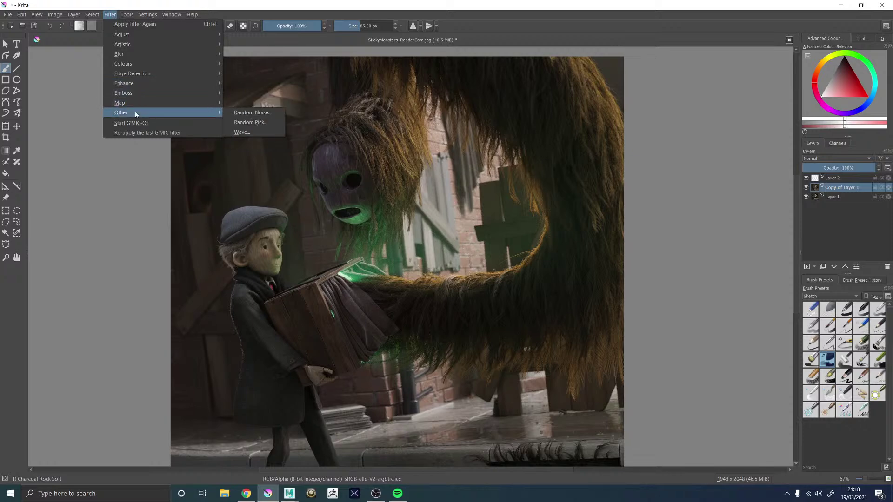
{"action": "left_click", "coordinate": [97, 234]}
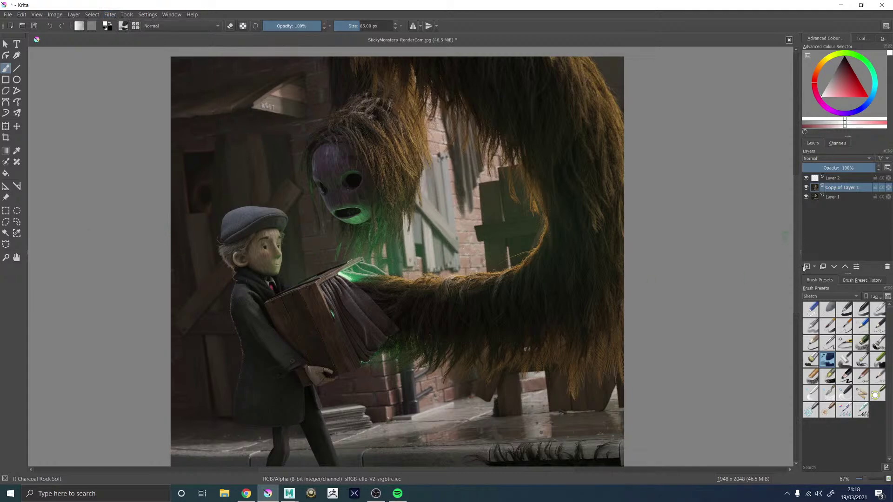
Step: Select the empty Layer 2, sample the pale green light at the box opening, and choose the Airbrush Soft preset from the Digital brushes
{"action": "left_click", "coordinate": [832, 179]}
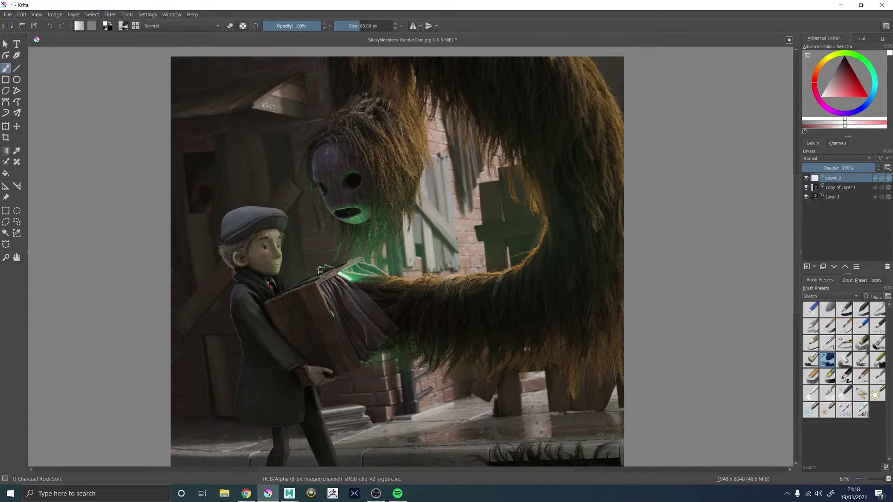
{"action": "scroll", "coordinate": [317, 283], "scroll_direction": "up", "scroll_amount": 5}
{"action": "left_click", "coordinate": [342, 276], "text": "ctrl"}
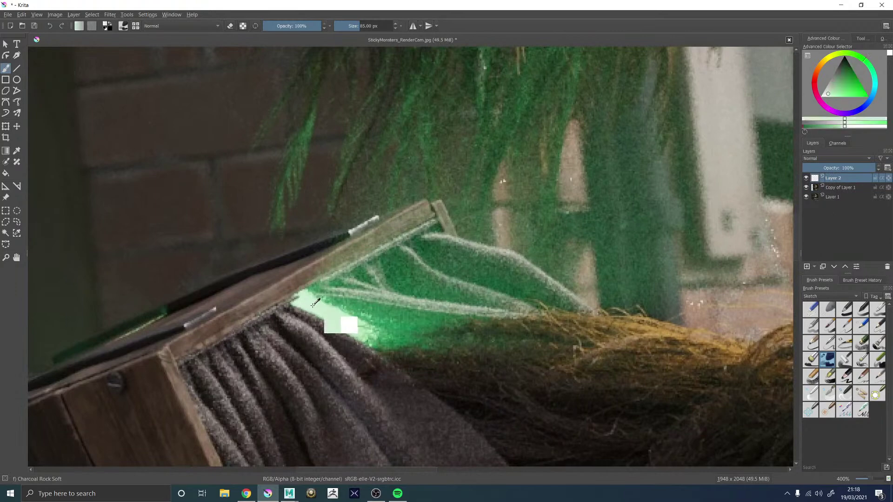
{"action": "left_click", "coordinate": [819, 297]}
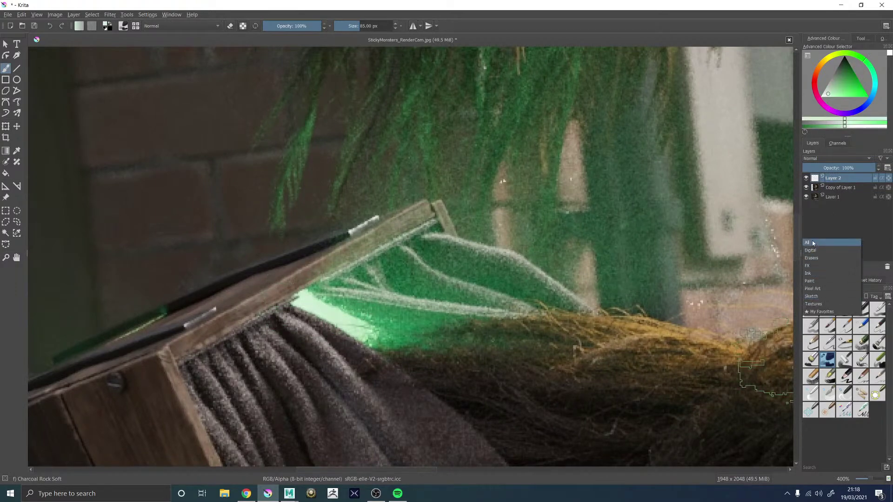
{"action": "left_click", "coordinate": [813, 243]}
{"action": "left_click", "coordinate": [815, 297]}
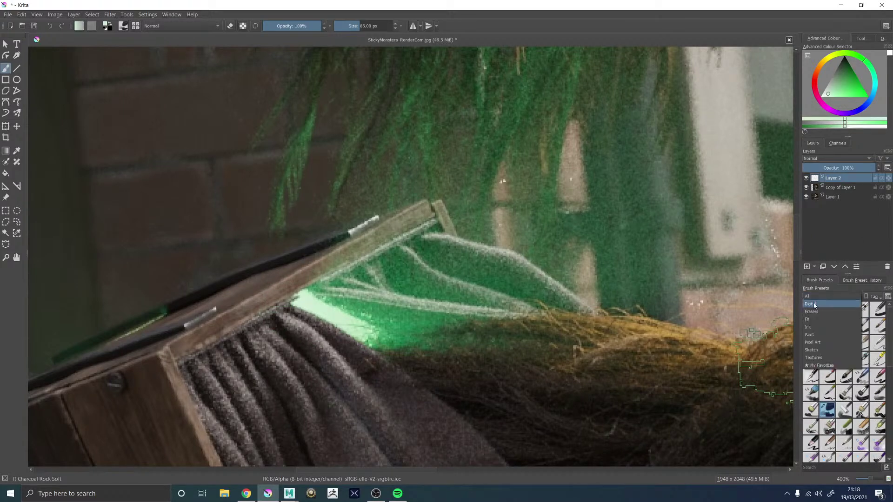
{"action": "left_click", "coordinate": [814, 305]}
{"action": "left_click", "coordinate": [844, 308]}
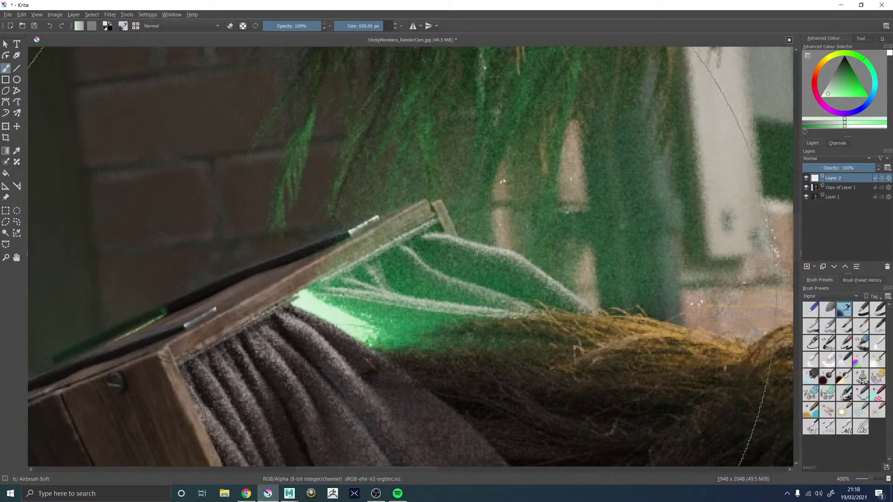
{"action": "key", "text": "p"}
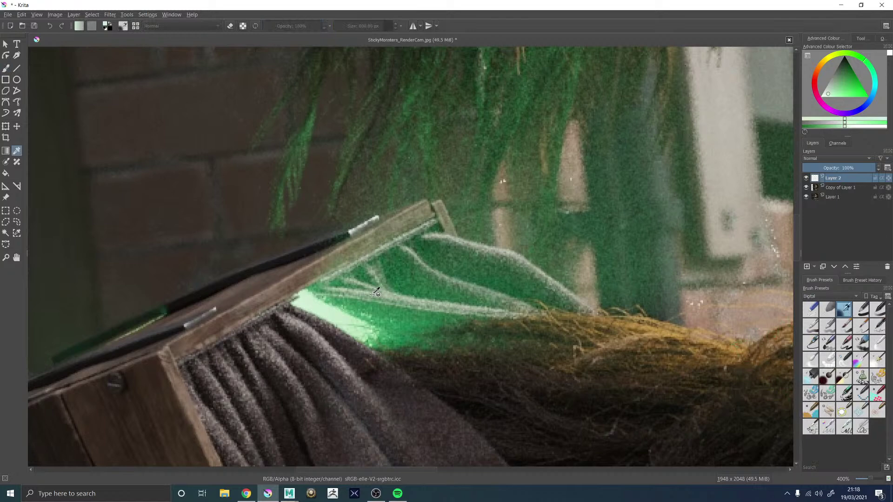
{"action": "key", "text": "b"}
{"action": "left_click_drag", "start_coordinate": [327, 315], "coordinate": [170, 315]}
{"action": "left_click", "coordinate": [326, 314]}
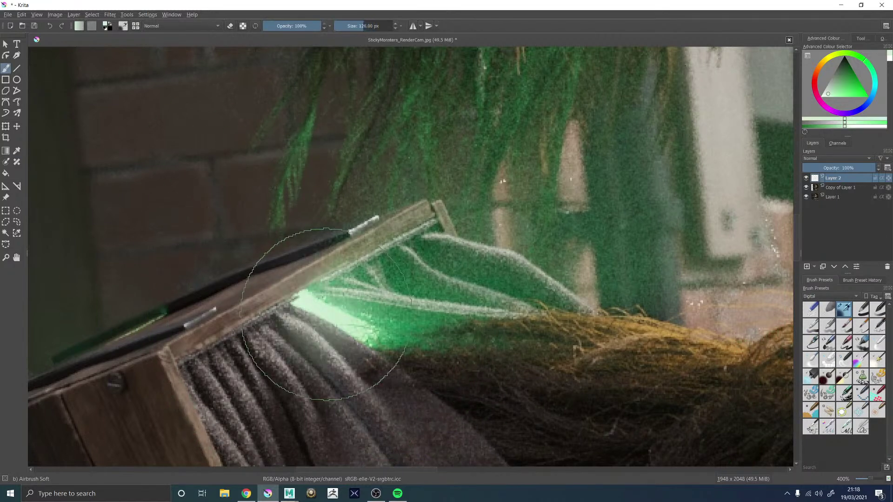
{"action": "key", "text": "ctrl+z"}
Step: Paint a soft pale green glow over the box opening with an airbrush of about 103 px and compare it with Layer 2 hidden
{"action": "mouse_move", "coordinate": [363, 314]}
{"action": "left_mouse_down"}
{"action": "mouse_move", "coordinate": [311, 302]}
{"action": "mouse_move", "coordinate": [309, 293]}
{"action": "mouse_move", "coordinate": [320, 303]}
{"action": "left_mouse_up"}
{"action": "left_click", "coordinate": [320, 302]}
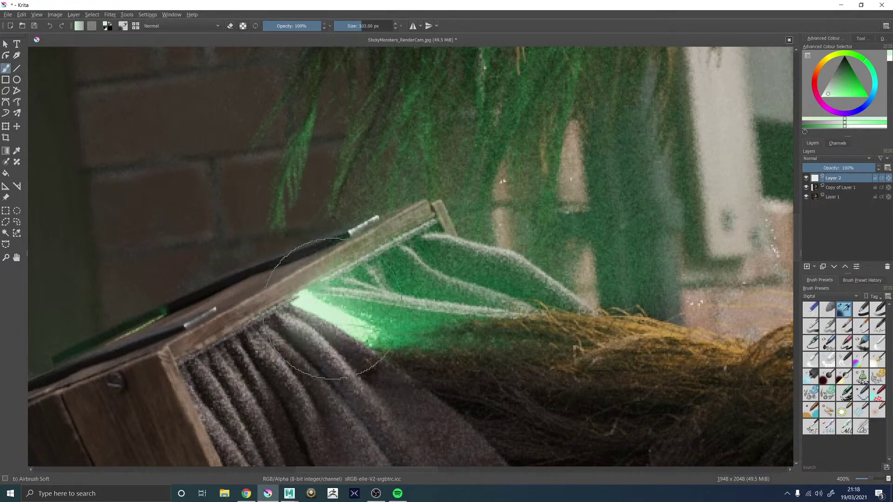
{"action": "left_click", "coordinate": [356, 317]}
{"action": "key", "text": "1"}
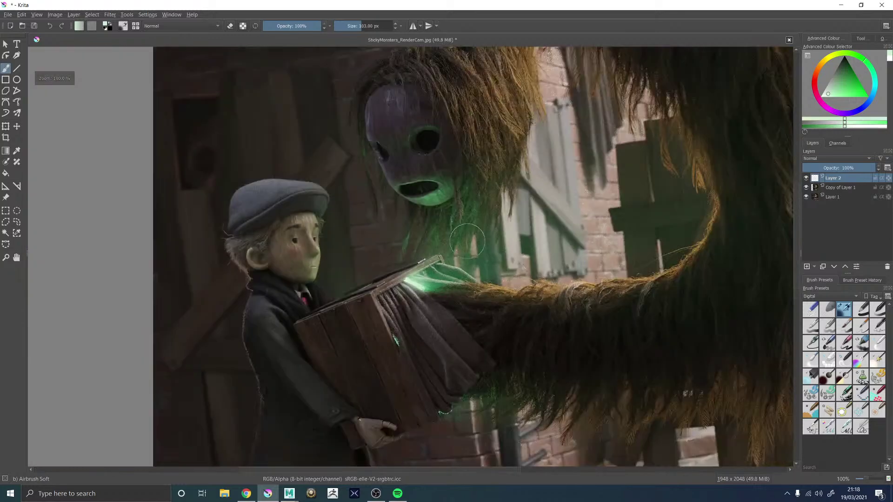
{"action": "left_click", "coordinate": [806, 178]}
{"action": "left_click", "coordinate": [806, 178]}
{"action": "left_click", "coordinate": [805, 177]}
{"action": "left_click", "coordinate": [805, 178]}
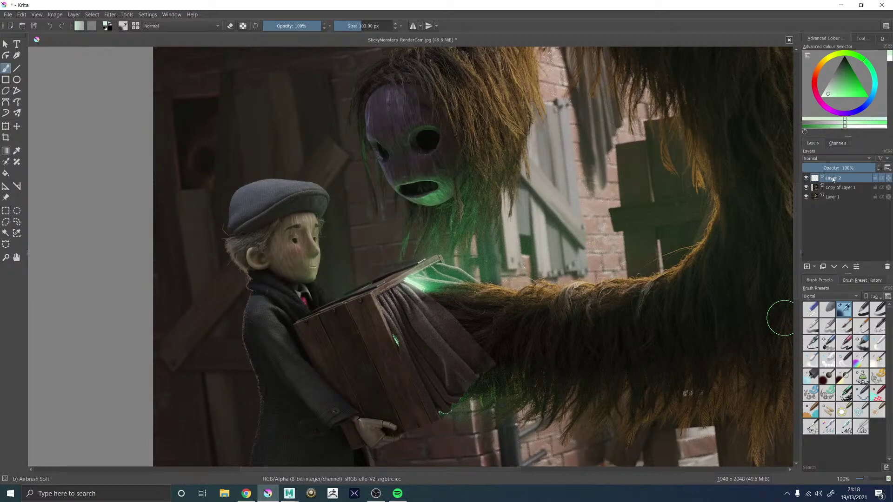
Step: Try the Lighten, Luminosity and Colour Dodge blending modes on Layer 2's glow
{"action": "right_click", "coordinate": [843, 196]}
{"action": "left_click", "coordinate": [820, 157]}
{"action": "left_click", "coordinate": [449, 275]}
{"action": "scroll", "coordinate": [434, 279], "scroll_direction": "up", "scroll_amount": 5}
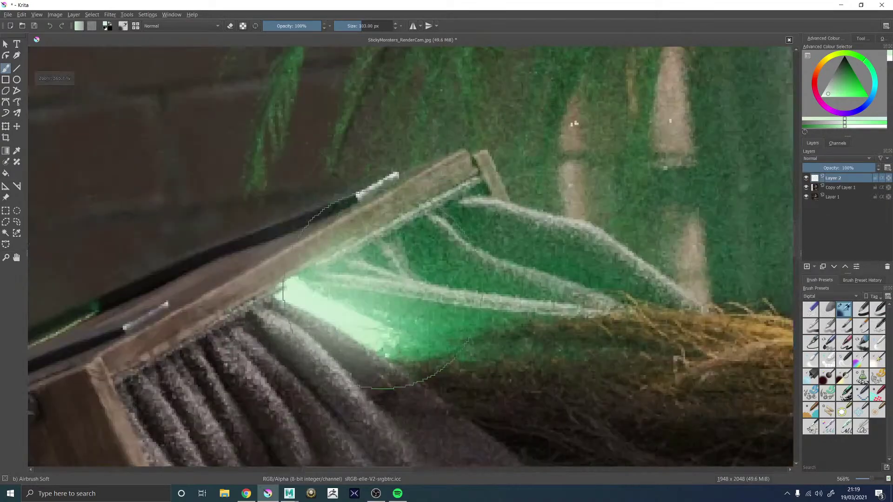
{"action": "left_click", "coordinate": [827, 159]}
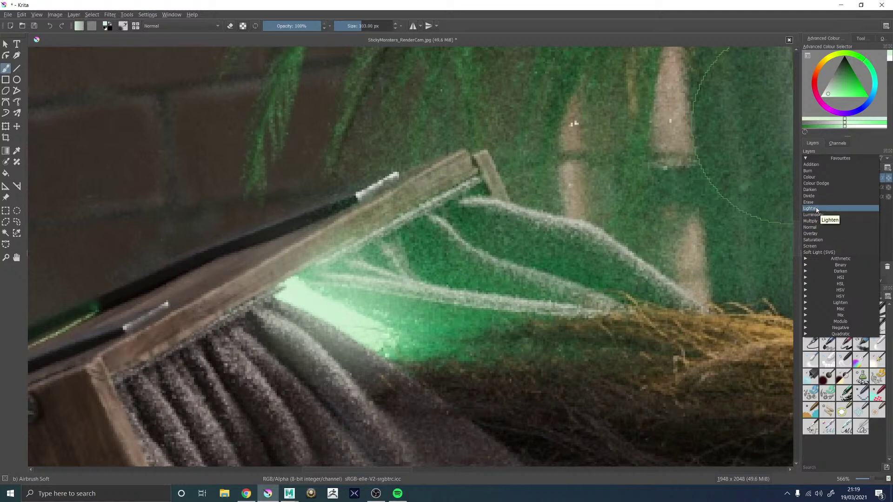
{"action": "left_click", "coordinate": [816, 209]}
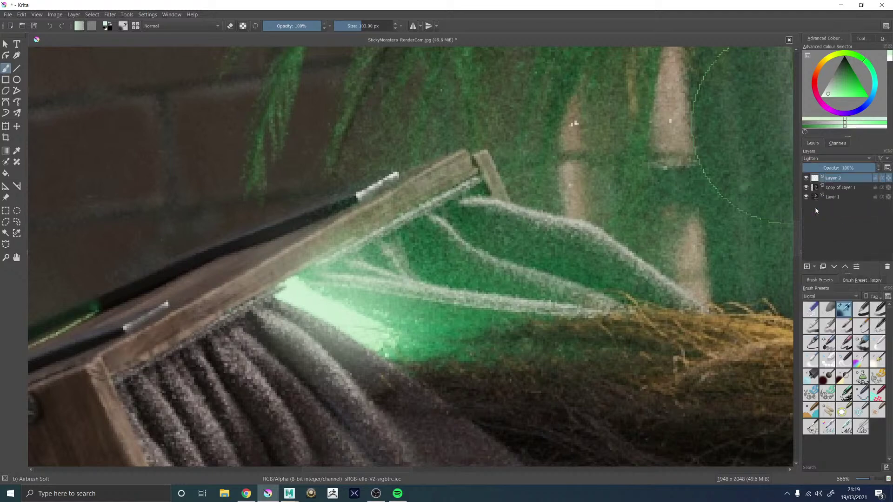
{"action": "left_click", "coordinate": [826, 162]}
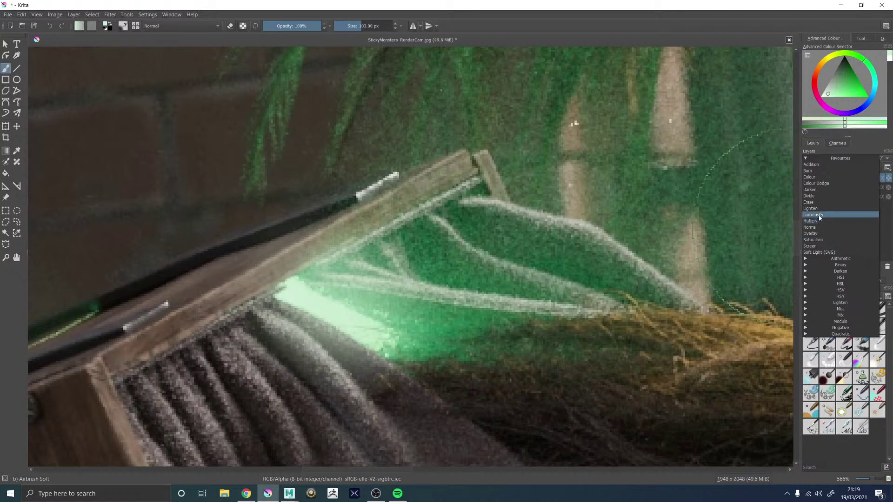
{"action": "left_click", "coordinate": [819, 215]}
{"action": "left_click", "coordinate": [827, 159]}
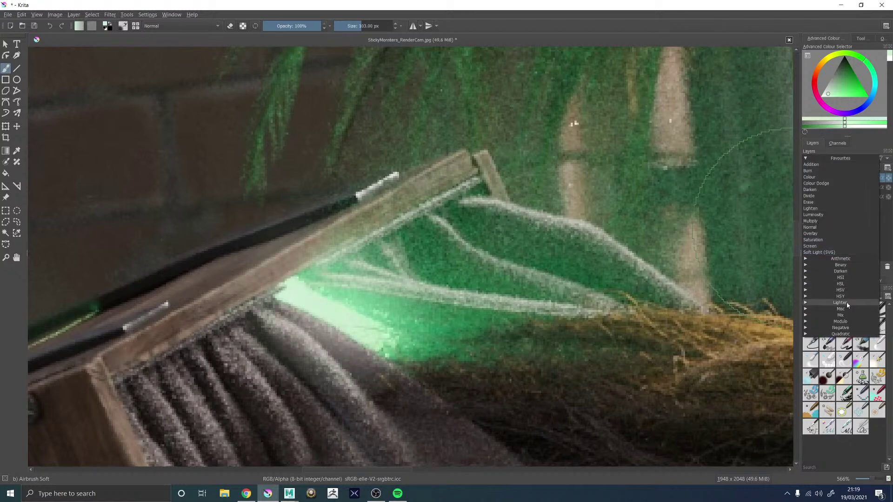
{"action": "left_click", "coordinate": [811, 302]}
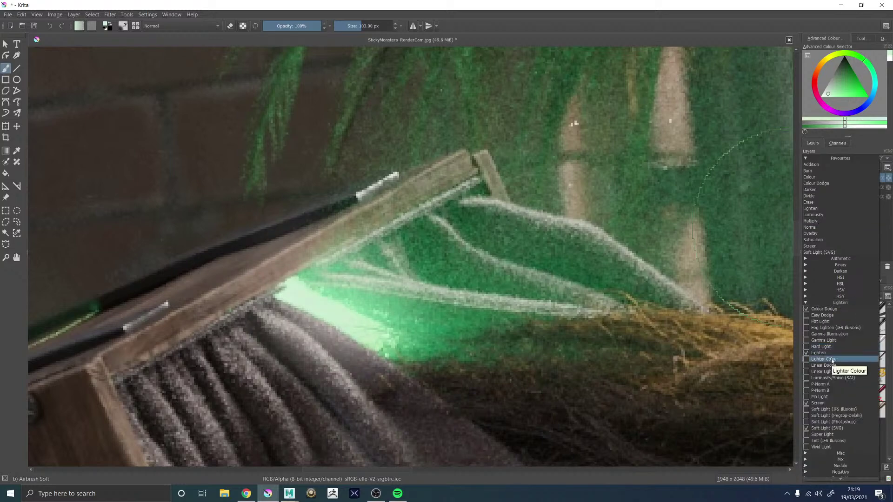
{"action": "left_click", "coordinate": [817, 184]}
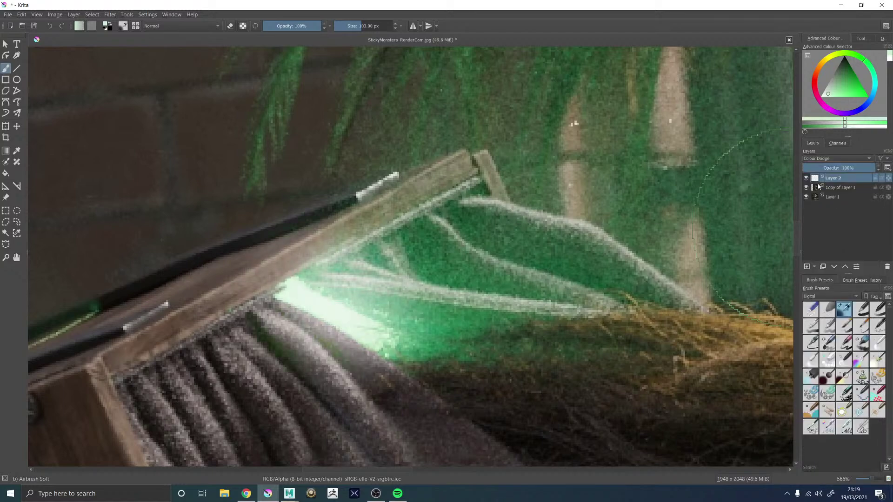
Step: Set Layer 2's blending mode to Addition and lower its opacity to 71%
{"action": "left_click", "coordinate": [814, 158]}
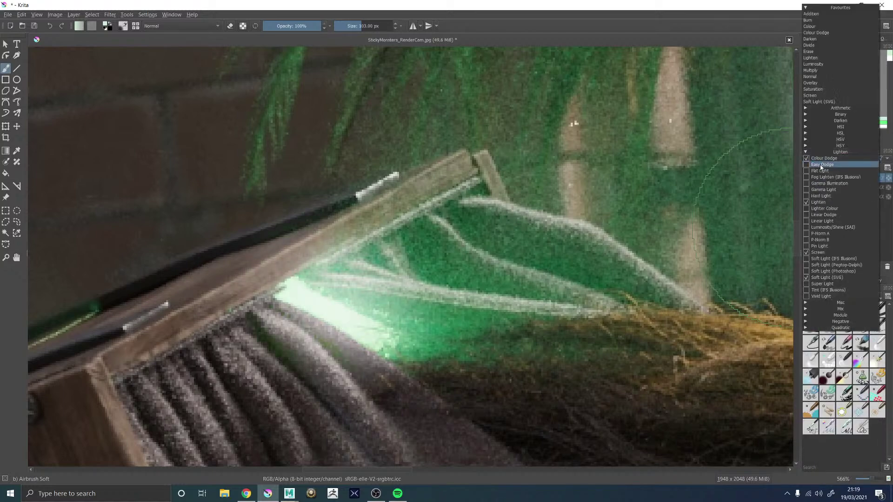
{"action": "left_click", "coordinate": [815, 15]}
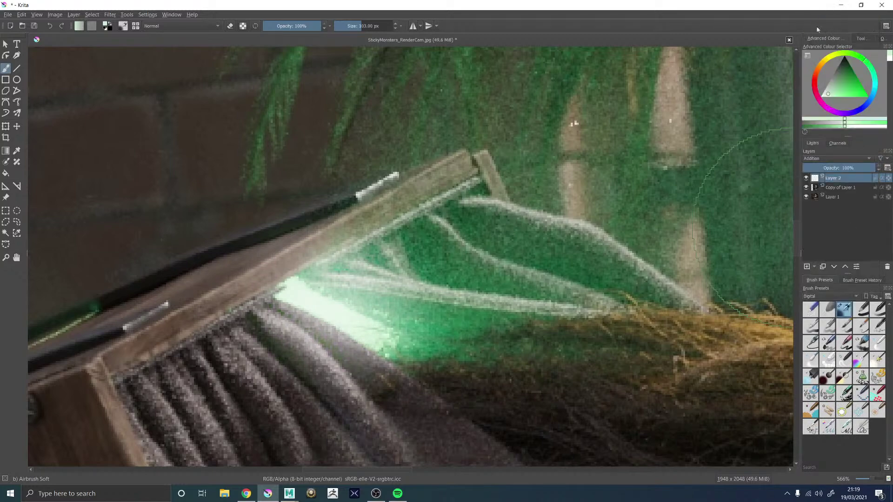
{"action": "left_click", "coordinate": [805, 178]}
{"action": "left_click", "coordinate": [806, 178]}
{"action": "scroll", "coordinate": [362, 283], "scroll_direction": "down", "scroll_amount": 6}
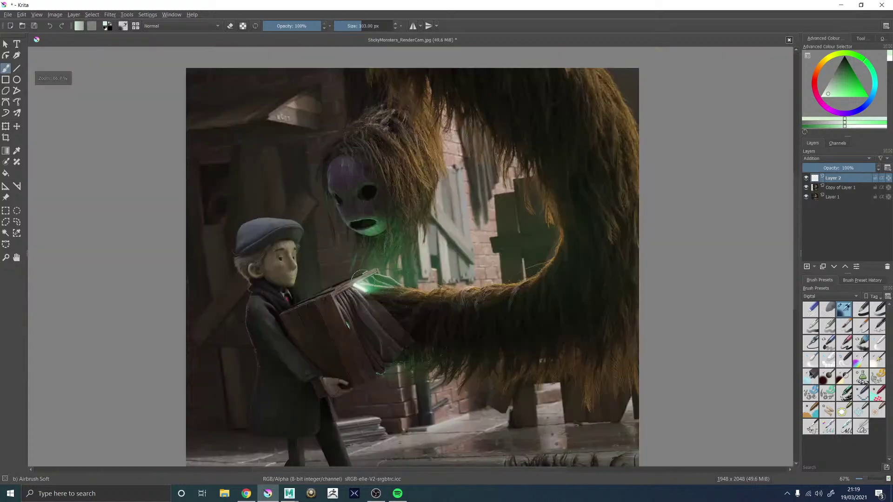
{"action": "scroll", "coordinate": [362, 279], "scroll_direction": "up", "scroll_amount": 3}
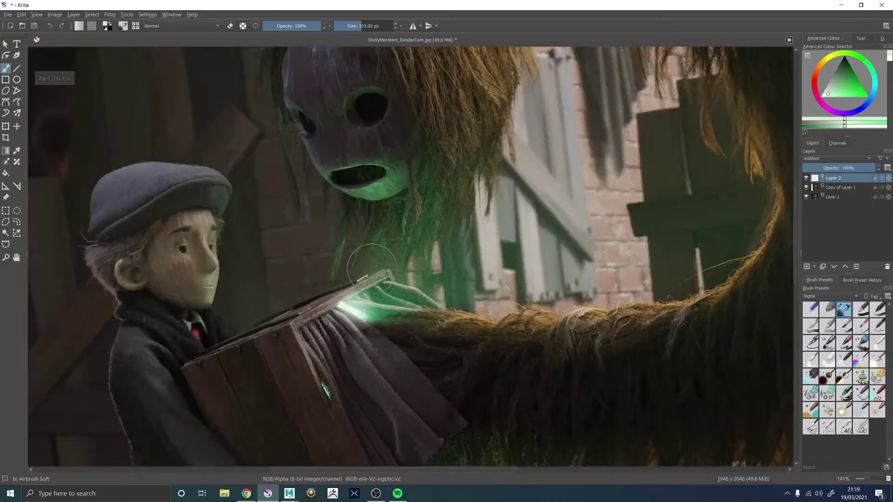
{"action": "left_click", "coordinate": [841, 167]}
{"action": "left_click_drag", "start_coordinate": [841, 168], "coordinate": [853, 168]}
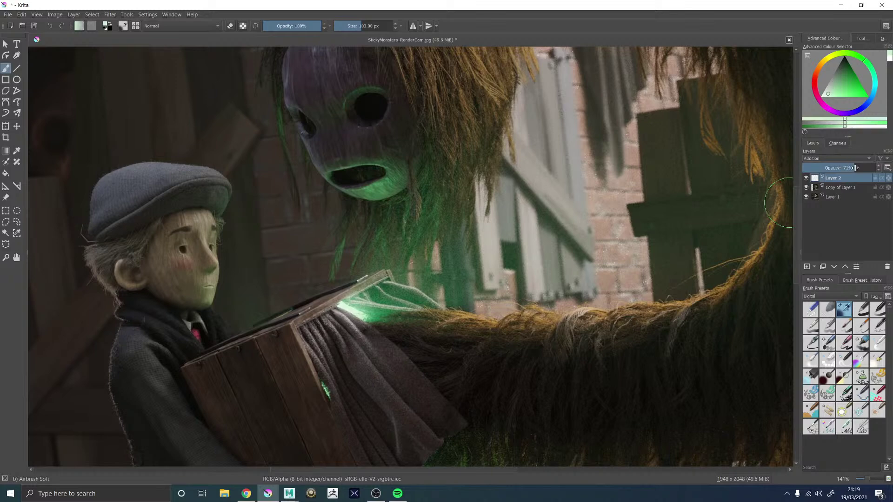
Step: Compare the render with and without Layer 2's glow, both close up and as a whole image
{"action": "left_click", "coordinate": [806, 178]}
{"action": "left_click", "coordinate": [809, 179]}
{"action": "left_click", "coordinate": [809, 179]}
{"action": "left_click", "coordinate": [809, 179]}
{"action": "left_click", "coordinate": [809, 179]}
{"action": "left_click", "coordinate": [809, 179]}
{"action": "scroll", "coordinate": [295, 259], "scroll_direction": "down", "scroll_amount": 6}
{"action": "scroll", "coordinate": [316, 282], "scroll_direction": "up", "scroll_amount": 1}
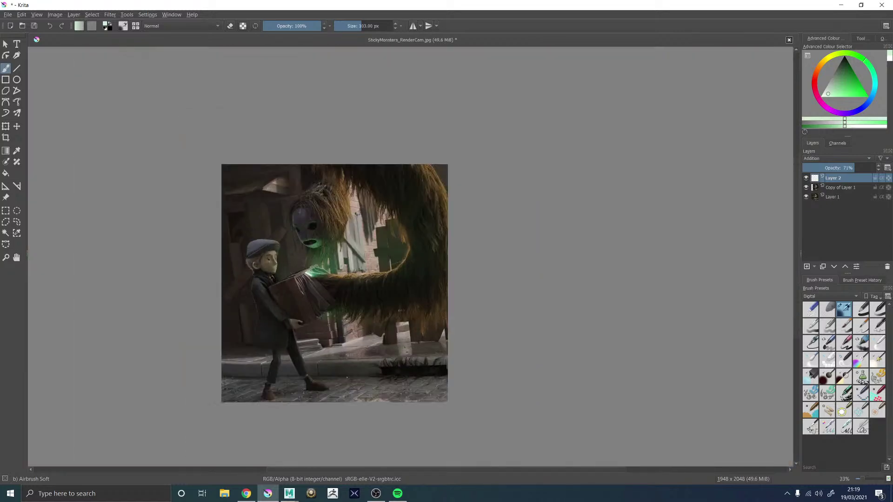
{"action": "left_click", "coordinate": [806, 179]}
{"action": "left_click", "coordinate": [806, 179]}
{"action": "scroll", "coordinate": [325, 342], "scroll_direction": "up", "scroll_amount": 2}
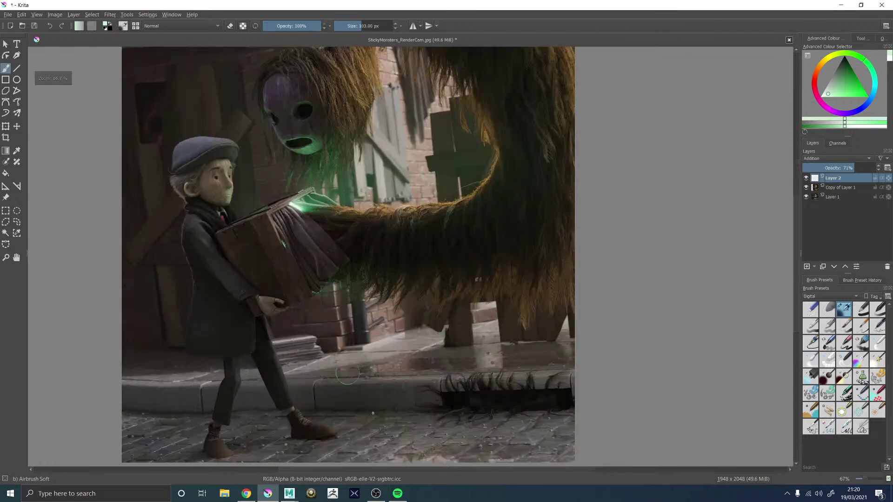
{"action": "scroll", "coordinate": [358, 331], "scroll_direction": "down", "scroll_amount": 1}
Step: Add a paint layer named Vignette_LYR at the top of the stack and rename the glow layer Box_Glow_LYR
{"action": "left_click", "coordinate": [807, 267]}
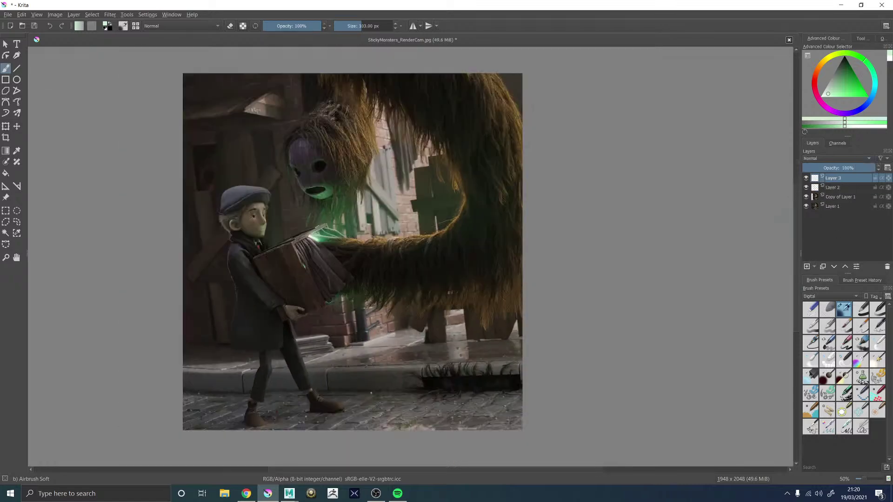
{"action": "double_click", "coordinate": [840, 188]}
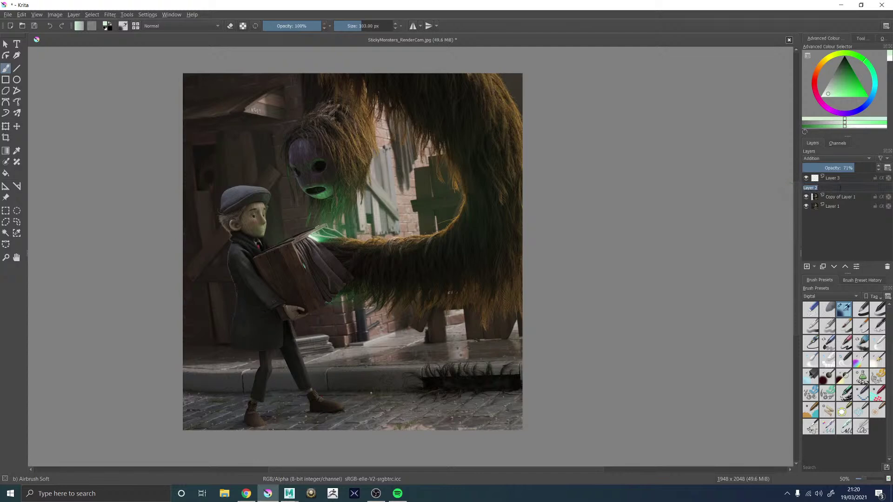
{"action": "type", "text": "Box_Glow_LYR"}
{"action": "key", "text": "Return"}
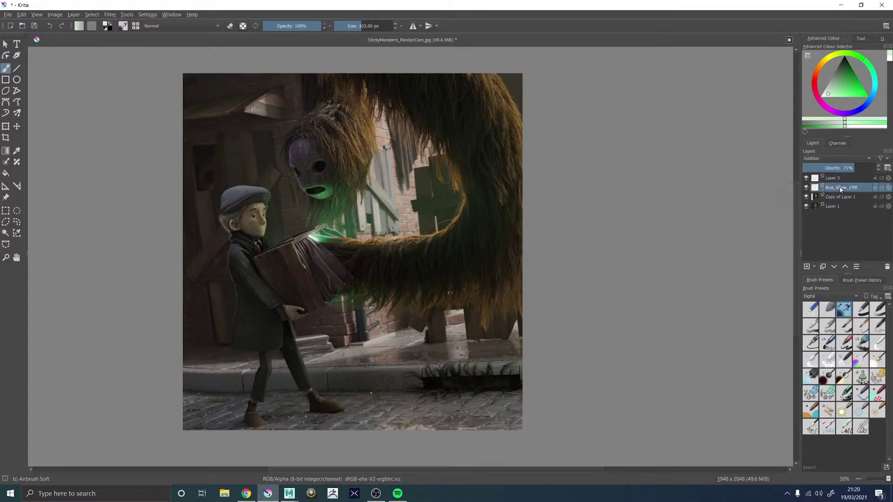
{"action": "double_click", "coordinate": [845, 178]}
{"action": "type", "text": "Vignette_LYR"}
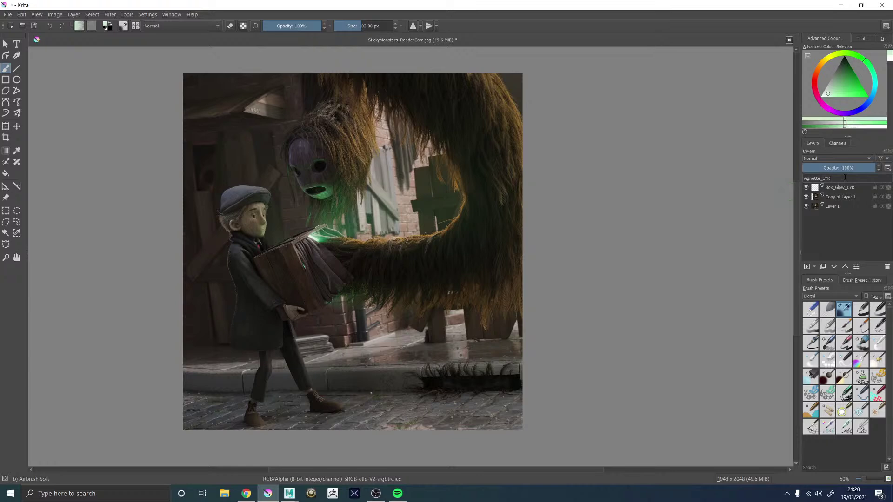
{"action": "key", "text": "Return"}
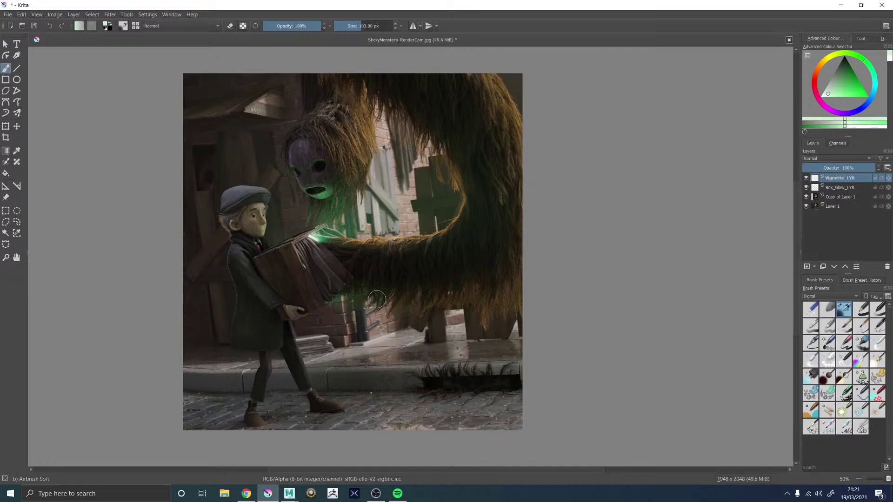
Step: Set the painting colour to black and Vignette_LYR's blending mode to Multiply, with the airbrush enlarged to 342 px
{"action": "key", "text": "bracketright"}
{"action": "key", "text": "bracketright"}
{"action": "key", "text": "bracketright"}
{"action": "key", "text": "bracketright"}
{"action": "left_click", "coordinate": [845, 56]}
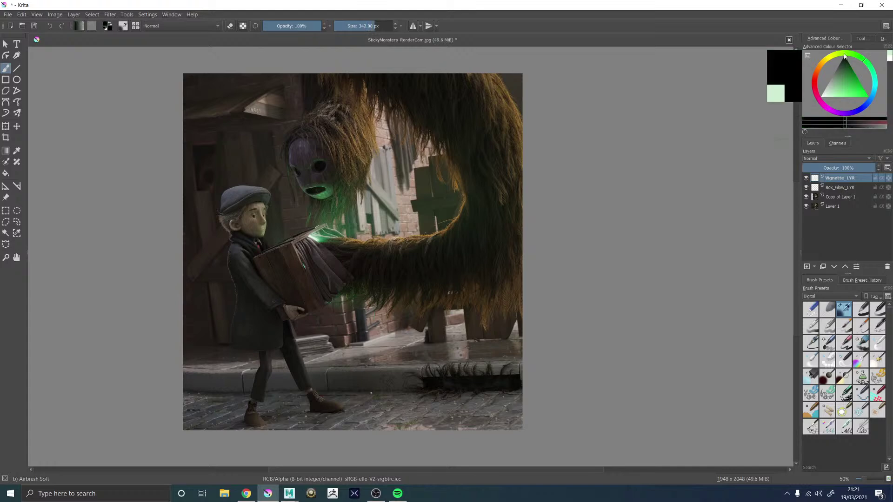
{"action": "left_click", "coordinate": [833, 159]}
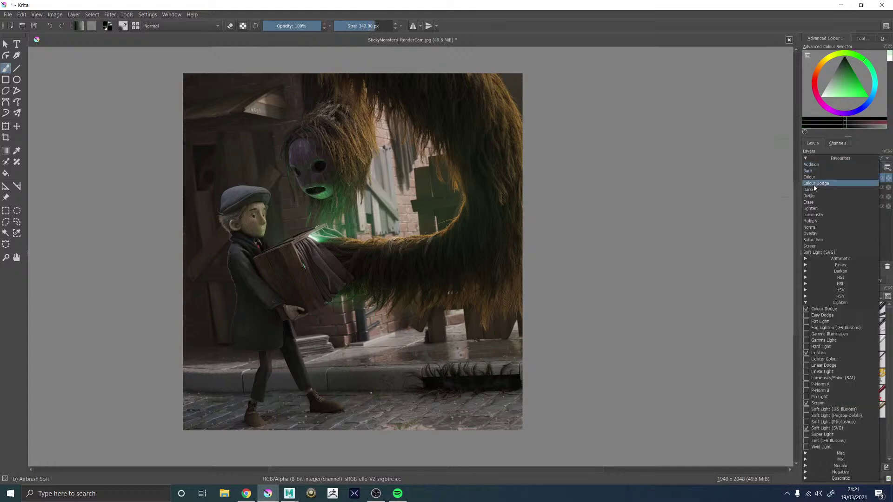
{"action": "left_click", "coordinate": [811, 221]}
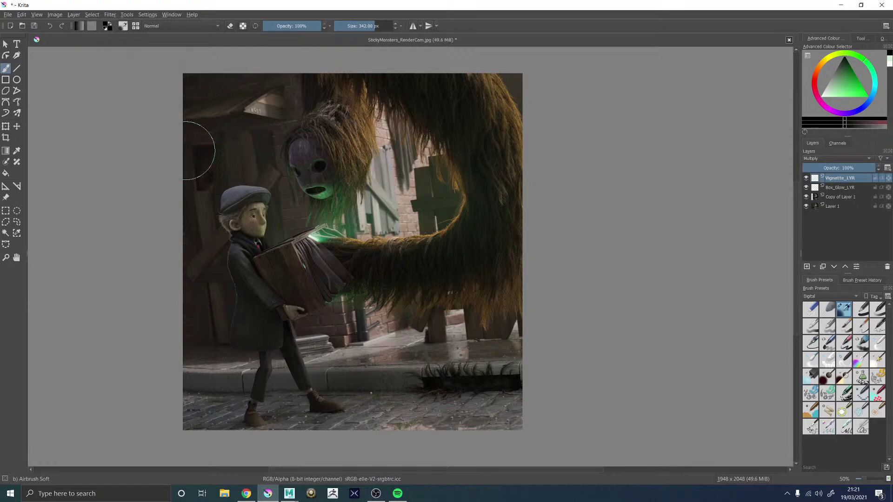
Step: Paint a dark vignette around the image's edges on Vignette_LYR with the soft airbrush at 700 px
{"action": "key", "text": "bracketright"}
{"action": "key", "text": "bracketright"}
{"action": "key", "text": "bracketright"}
{"action": "key", "text": "bracketright"}
{"action": "key", "text": "bracketright"}
{"action": "key", "text": "bracketright"}
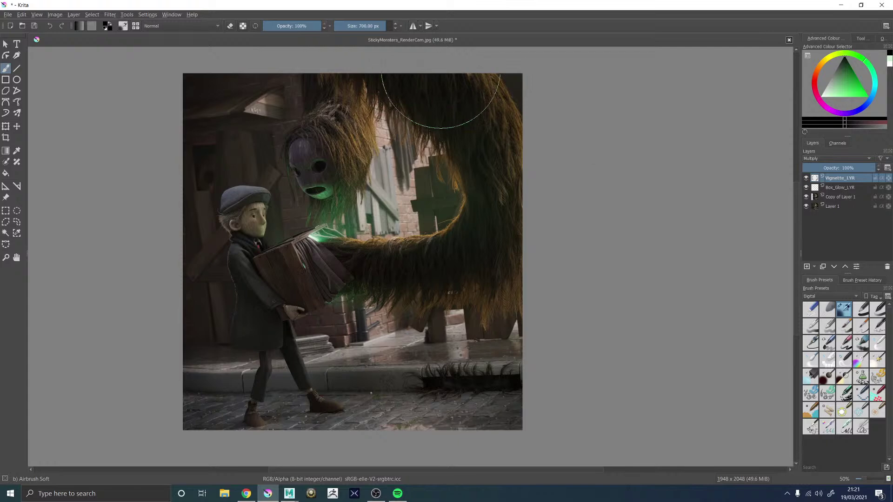
{"action": "mouse_move", "coordinate": [465, 56]}
{"action": "left_mouse_down"}
{"action": "mouse_move", "coordinate": [290, 41]}
{"action": "mouse_move", "coordinate": [238, 50]}
{"action": "mouse_move", "coordinate": [575, 111]}
{"action": "left_mouse_up"}
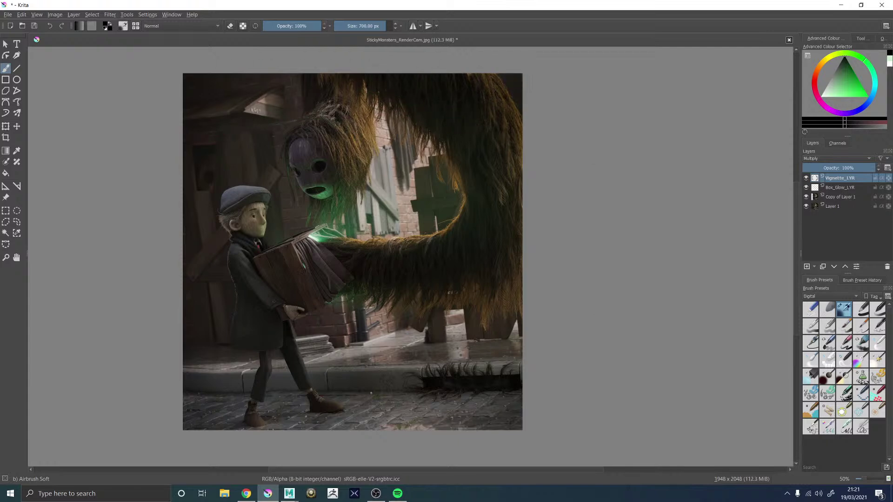
Step: Check the image with and without the vignette, and darken the image's left edge further
{"action": "left_click", "coordinate": [806, 177]}
{"action": "left_click", "coordinate": [805, 178]}
{"action": "left_click", "coordinate": [806, 178]}
{"action": "left_click", "coordinate": [806, 178]}
{"action": "mouse_move", "coordinate": [158, 312]}
{"action": "left_mouse_down"}
{"action": "mouse_move", "coordinate": [150, 345]}
{"action": "mouse_move", "coordinate": [152, 96]}
{"action": "mouse_move", "coordinate": [153, 326]}
{"action": "mouse_move", "coordinate": [149, 296]}
{"action": "left_mouse_up"}
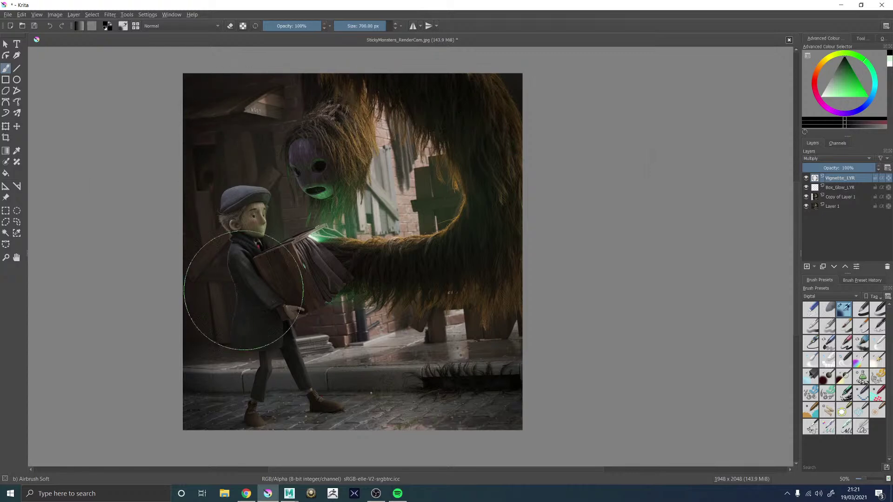
Step: Compare the whole image with and without Vignette_LYR at full opacity
{"action": "left_click", "coordinate": [806, 178]}
{"action": "left_click", "coordinate": [806, 178]}
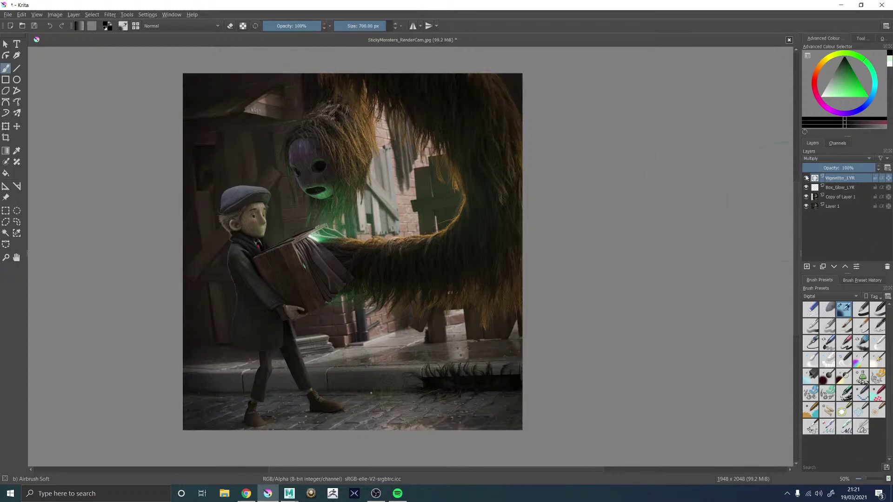
{"action": "left_click", "coordinate": [806, 178]}
{"action": "left_click", "coordinate": [807, 177]}
{"action": "left_click", "coordinate": [806, 171]}
{"action": "left_click_drag", "start_coordinate": [811, 166], "coordinate": [843, 167]}
{"action": "left_click", "coordinate": [806, 178]}
{"action": "left_click", "coordinate": [807, 178]}
{"action": "left_click", "coordinate": [806, 178]}
{"action": "left_click", "coordinate": [806, 178]}
{"action": "left_click", "coordinate": [806, 178]}
{"action": "left_click", "coordinate": [806, 178]}
{"action": "scroll", "coordinate": [335, 293], "scroll_direction": "down", "scroll_amount": 1}
{"action": "scroll", "coordinate": [386, 276], "scroll_direction": "up", "scroll_amount": 1}
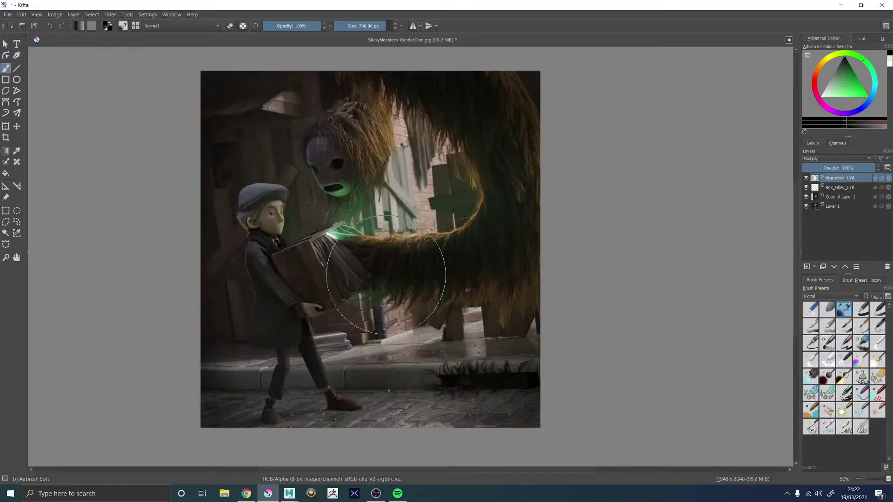
Step: Examine how the vignette and the box glow affect the image by toggling their layers at several zoom levels
{"action": "left_click", "coordinate": [806, 179]}
{"action": "left_click", "coordinate": [806, 179]}
{"action": "left_click", "coordinate": [806, 179]}
{"action": "left_click", "coordinate": [805, 179]}
{"action": "left_click", "coordinate": [806, 180]}
{"action": "left_click", "coordinate": [806, 188]}
{"action": "left_click", "coordinate": [805, 187]}
{"action": "left_click", "coordinate": [805, 179]}
{"action": "scroll", "coordinate": [397, 170], "scroll_direction": "down", "scroll_amount": 4}
{"action": "scroll", "coordinate": [396, 170], "scroll_direction": "up", "scroll_amount": 3}
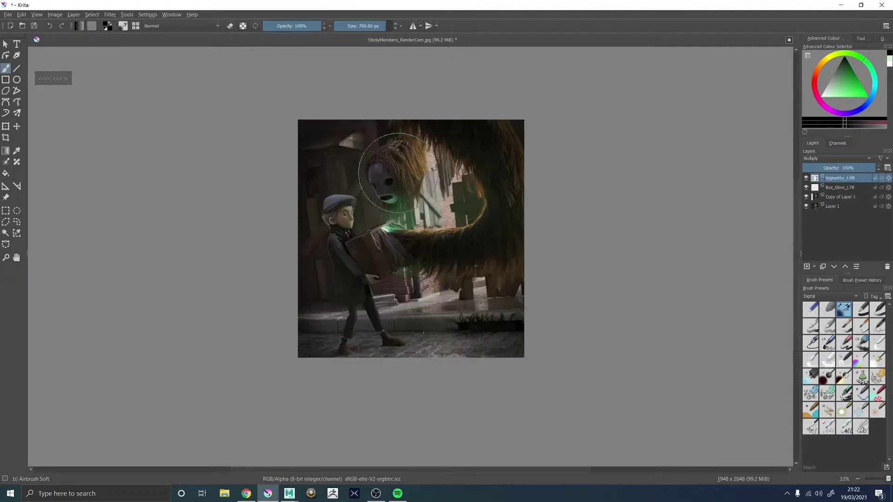
{"action": "scroll", "coordinate": [484, 176], "scroll_direction": "down", "scroll_amount": 1}
{"action": "scroll", "coordinate": [486, 184], "scroll_direction": "up", "scroll_amount": 3}
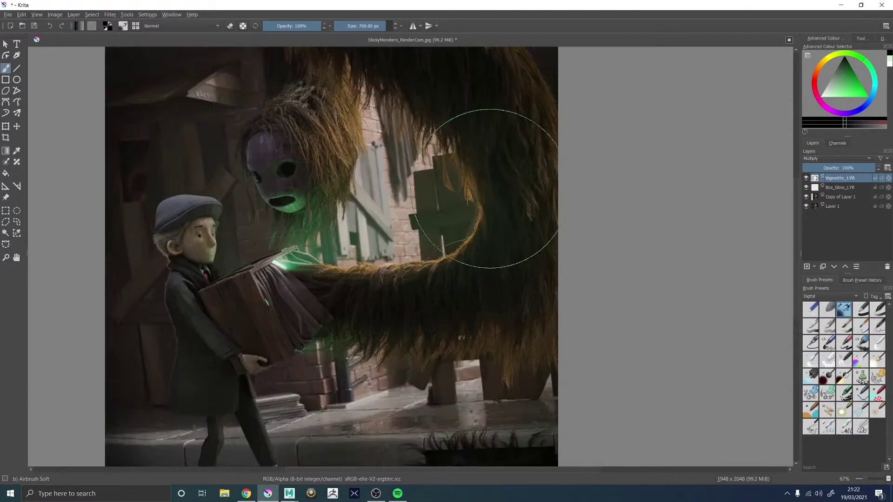
{"action": "scroll", "coordinate": [486, 188], "scroll_direction": "down", "scroll_amount": 1}
{"action": "left_click", "coordinate": [806, 179]}
{"action": "left_click", "coordinate": [807, 179]}
{"action": "left_click", "coordinate": [809, 179]}
{"action": "left_click", "coordinate": [809, 179]}
{"action": "left_click", "coordinate": [810, 179]}
{"action": "left_click", "coordinate": [807, 179]}
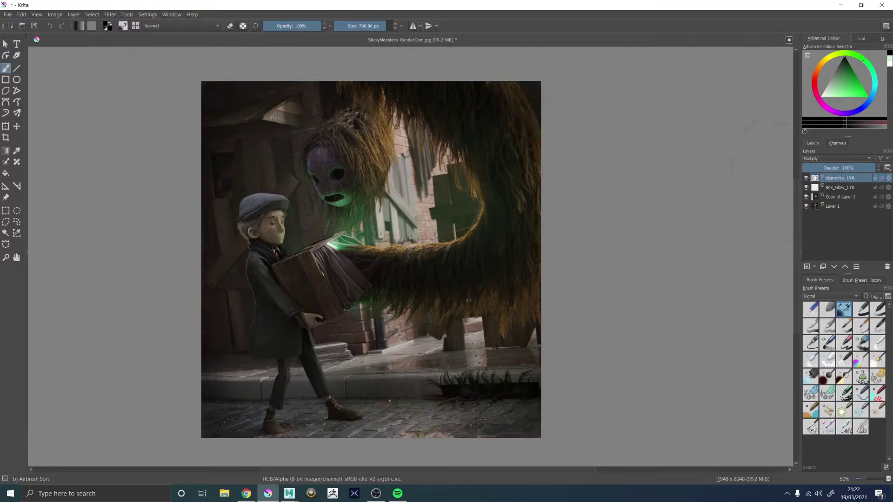
{"action": "left_click", "coordinate": [806, 179]}
{"action": "left_click", "coordinate": [806, 180]}
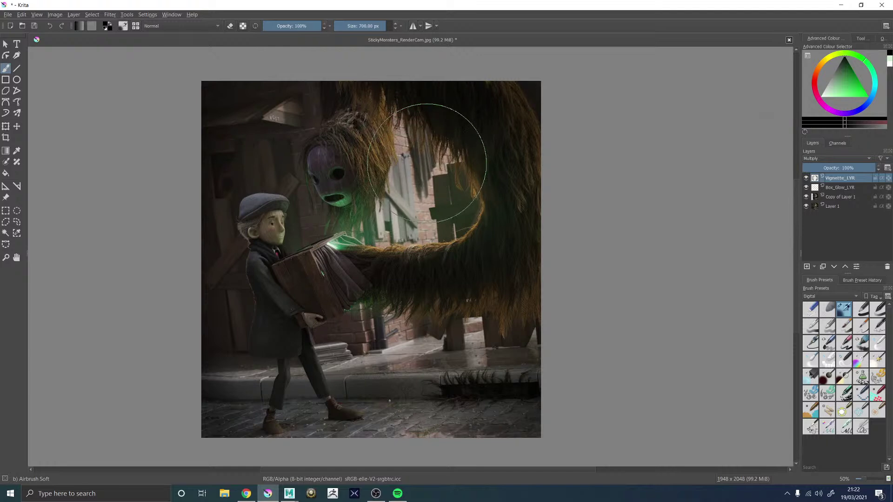
Step: Erase part of the vignette over the monster's fur, from the upper-right corner down its body, with the 700 px airbrush
{"action": "key", "text": "e"}
{"action": "mouse_move", "coordinate": [471, 100]}
{"action": "left_mouse_down"}
{"action": "mouse_move", "coordinate": [454, 176]}
{"action": "mouse_move", "coordinate": [538, 131]}
{"action": "mouse_move", "coordinate": [435, 139]}
{"action": "mouse_move", "coordinate": [451, 107]}
{"action": "mouse_move", "coordinate": [483, 112]}
{"action": "mouse_move", "coordinate": [500, 173]}
{"action": "mouse_move", "coordinate": [460, 271]}
{"action": "mouse_move", "coordinate": [516, 265]}
{"action": "mouse_move", "coordinate": [426, 196]}
{"action": "mouse_move", "coordinate": [533, 96]}
{"action": "left_mouse_up"}
{"action": "left_click", "coordinate": [805, 178]}
{"action": "left_click", "coordinate": [805, 178]}
{"action": "mouse_move", "coordinate": [479, 110]}
{"action": "left_mouse_down"}
{"action": "mouse_move", "coordinate": [468, 195]}
{"action": "mouse_move", "coordinate": [435, 190]}
{"action": "mouse_move", "coordinate": [382, 142]}
{"action": "mouse_move", "coordinate": [447, 100]}
{"action": "mouse_move", "coordinate": [469, 150]}
{"action": "mouse_move", "coordinate": [478, 219]}
{"action": "mouse_move", "coordinate": [463, 274]}
{"action": "left_mouse_up"}
Step: Compare the image with and without the partly erased vignette
{"action": "left_click", "coordinate": [806, 178]}
{"action": "left_click", "coordinate": [806, 179]}
{"action": "left_click", "coordinate": [805, 180]}
{"action": "left_click", "coordinate": [806, 181]}
{"action": "left_click", "coordinate": [806, 179]}
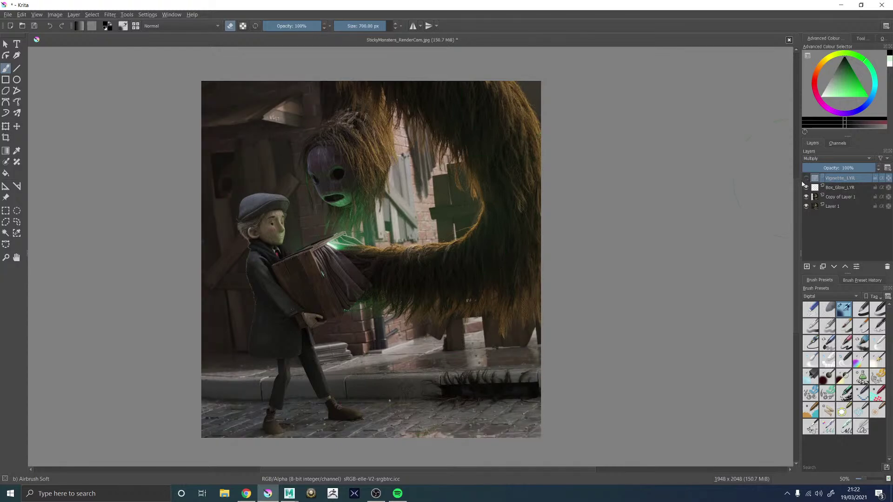
{"action": "left_click", "coordinate": [807, 180]}
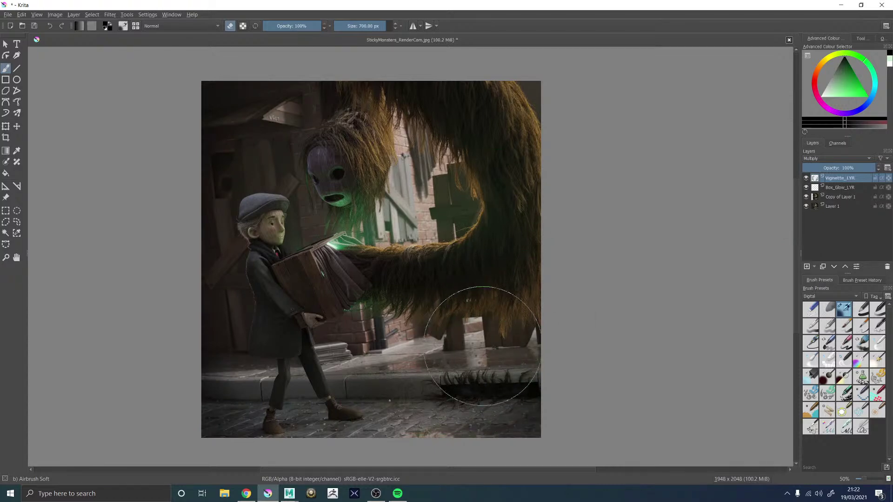
{"action": "left_click", "coordinate": [806, 179]}
{"action": "left_click", "coordinate": [806, 179]}
{"action": "left_click", "coordinate": [806, 179]}
{"action": "left_click", "coordinate": [806, 179]}
{"action": "left_click", "coordinate": [807, 182]}
{"action": "left_click", "coordinate": [806, 183]}
{"action": "left_click", "coordinate": [807, 183]}
{"action": "left_click", "coordinate": [806, 182]}
{"action": "left_click", "coordinate": [807, 183]}
{"action": "left_click", "coordinate": [807, 182]}
Step: Add an HSV/HSL Adjustment filter layer above Vignette_LYR with Saturation set to -100
{"action": "left_click", "coordinate": [815, 267]}
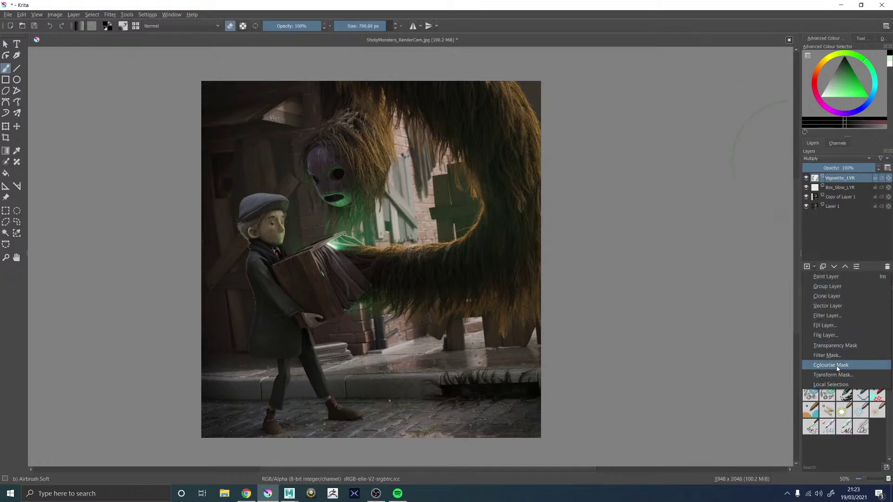
{"action": "left_click", "coordinate": [827, 315]}
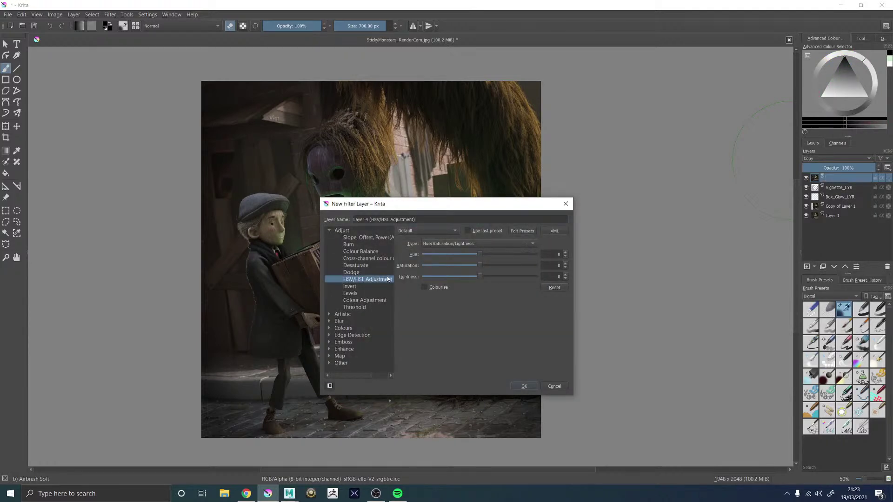
{"action": "left_click", "coordinate": [475, 264]}
{"action": "left_click_drag", "start_coordinate": [476, 264], "coordinate": [419, 267]}
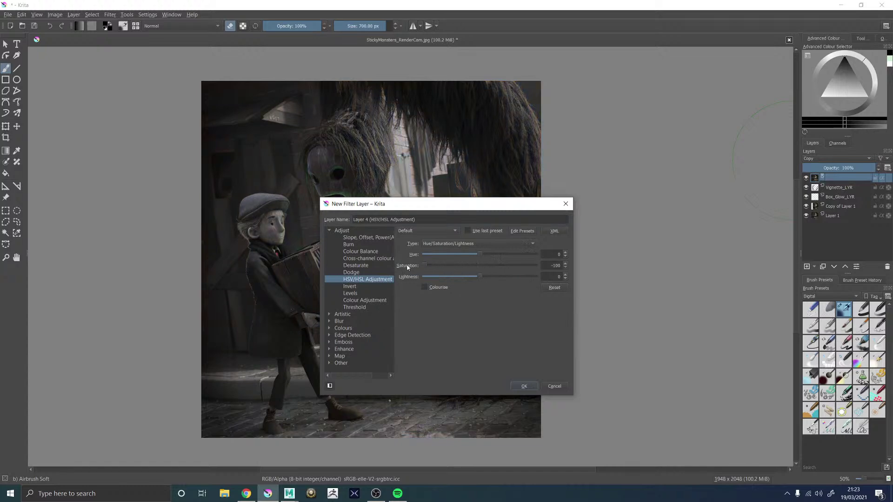
{"action": "left_click", "coordinate": [523, 386]}
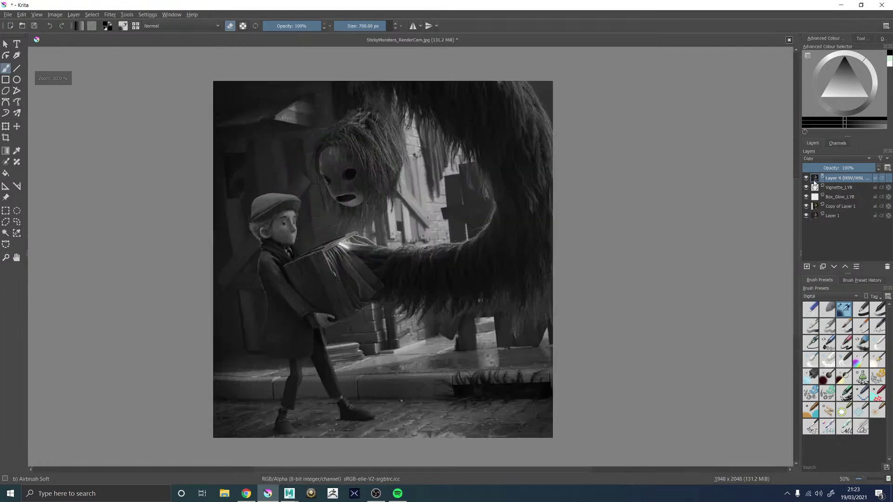
Step: Examine the greyscale values with and without the vignette and box glow layers
{"action": "left_click", "coordinate": [806, 187]}
{"action": "left_click", "coordinate": [806, 188]}
{"action": "left_click", "coordinate": [805, 188]}
{"action": "left_click", "coordinate": [806, 188]}
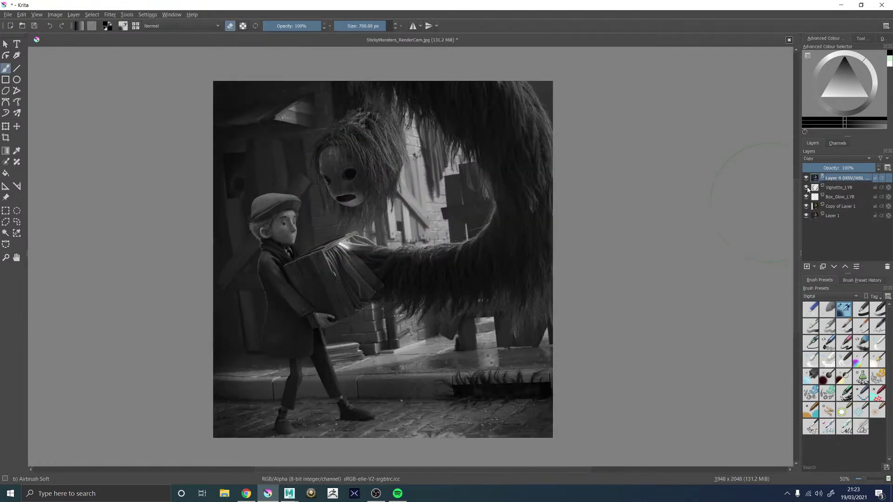
{"action": "left_click", "coordinate": [806, 197]}
{"action": "left_click", "coordinate": [805, 197]}
{"action": "left_click", "coordinate": [806, 188]}
{"action": "left_click", "coordinate": [806, 187]}
{"action": "left_click", "coordinate": [806, 188]}
{"action": "left_click", "coordinate": [806, 187]}
{"action": "left_click", "coordinate": [806, 188]}
{"action": "left_click", "coordinate": [806, 187]}
Step: Compare the image in greyscale and in colour, leaving the HSV/HSL filter layer hidden
{"action": "left_click", "coordinate": [806, 179]}
{"action": "left_click", "coordinate": [807, 180]}
{"action": "left_click", "coordinate": [807, 181]}
{"action": "left_click", "coordinate": [806, 180]}
{"action": "left_click", "coordinate": [806, 180]}
{"action": "left_click", "coordinate": [807, 181]}
Step: Add a paint layer directly above Copy of Layer 1 for touching up the monster's head
{"action": "scroll", "coordinate": [373, 131], "scroll_direction": "up", "scroll_amount": 3}
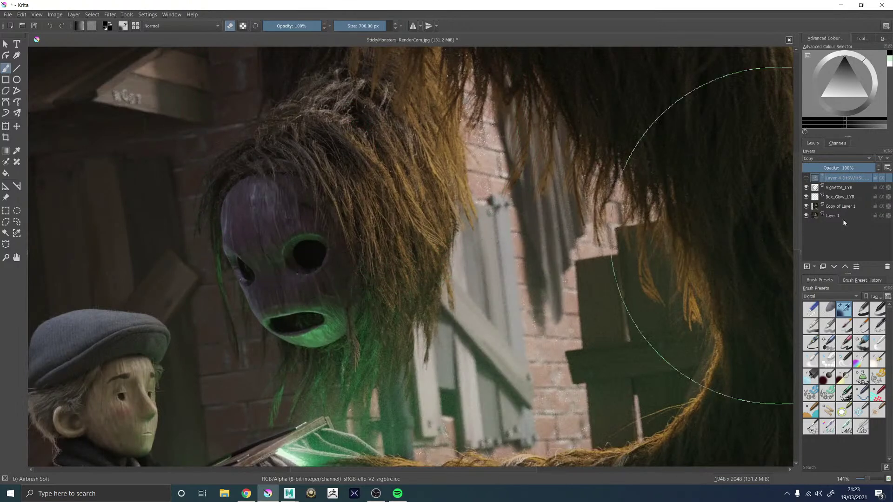
{"action": "left_click", "coordinate": [836, 188]}
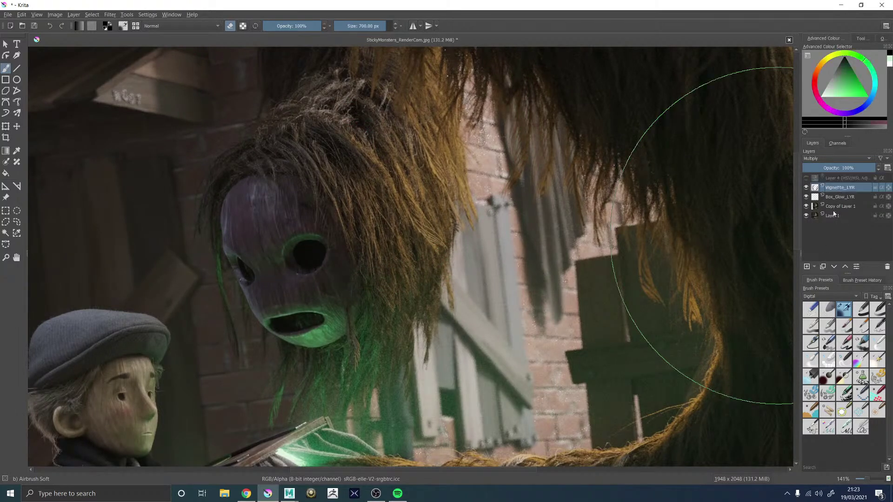
{"action": "left_click", "coordinate": [834, 208]}
{"action": "left_click", "coordinate": [807, 266]}
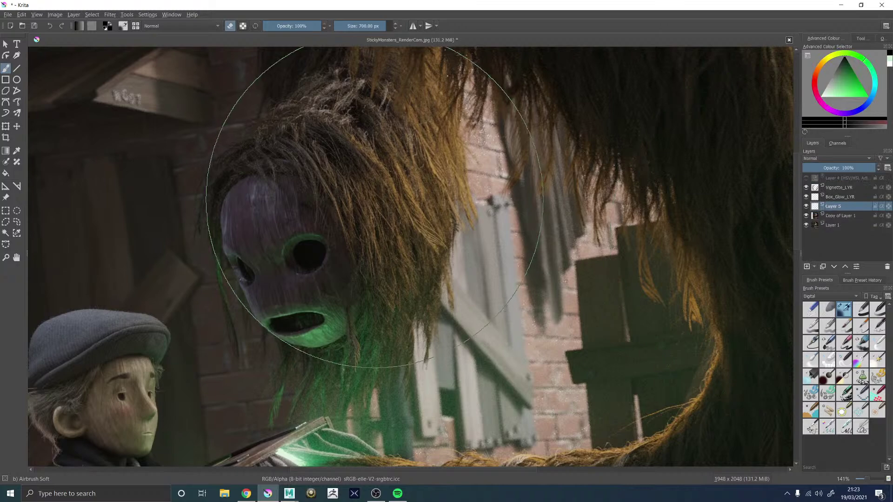
{"action": "scroll", "coordinate": [335, 214], "scroll_direction": "down", "scroll_amount": 5}
{"action": "scroll", "coordinate": [343, 177], "scroll_direction": "up", "scroll_amount": 5}
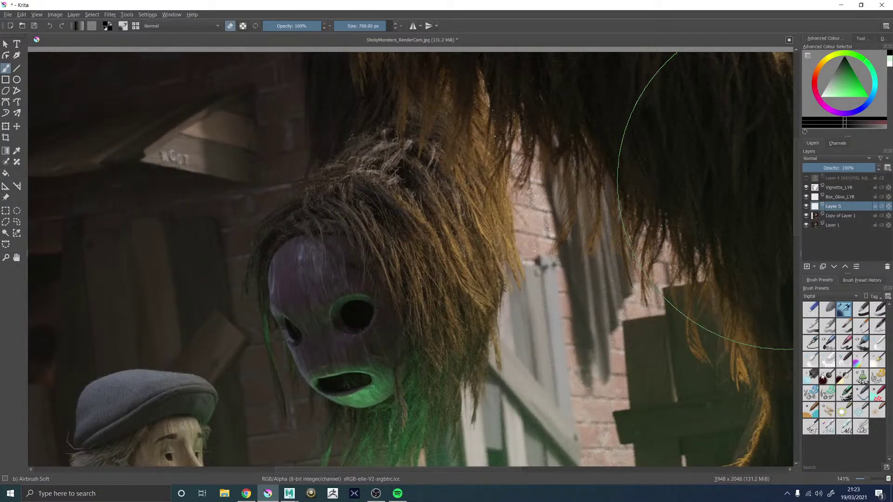
Step: Paint over the dark patch on top of the monster's head in a sampled fur brown, using the Charcoal Rock Soft sketch brush at 33 px
{"action": "left_click", "coordinate": [826, 298]}
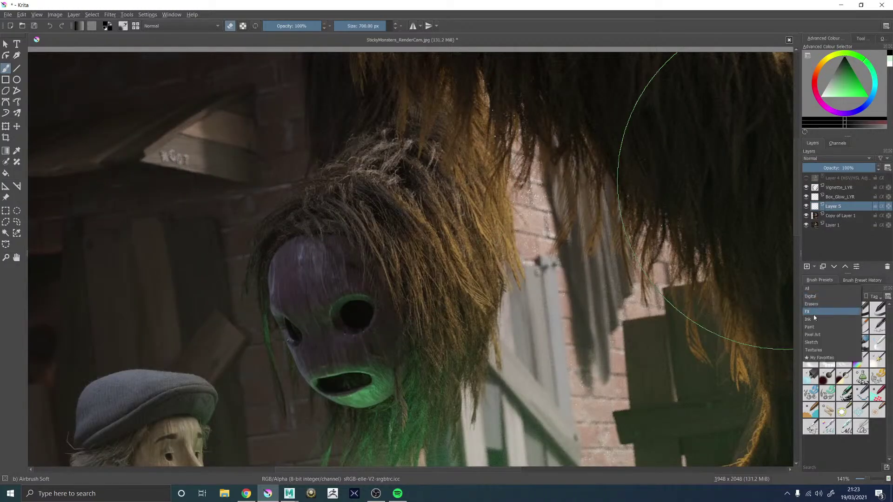
{"action": "left_click", "coordinate": [817, 343]}
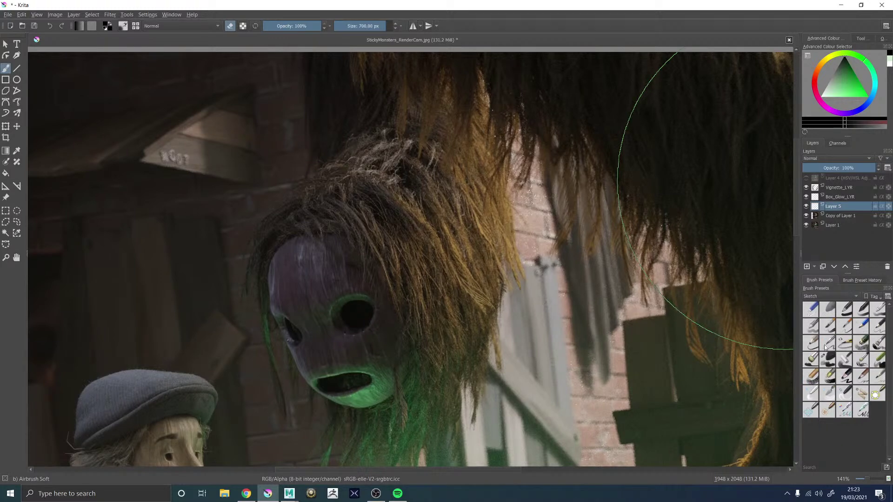
{"action": "left_click", "coordinate": [825, 359]}
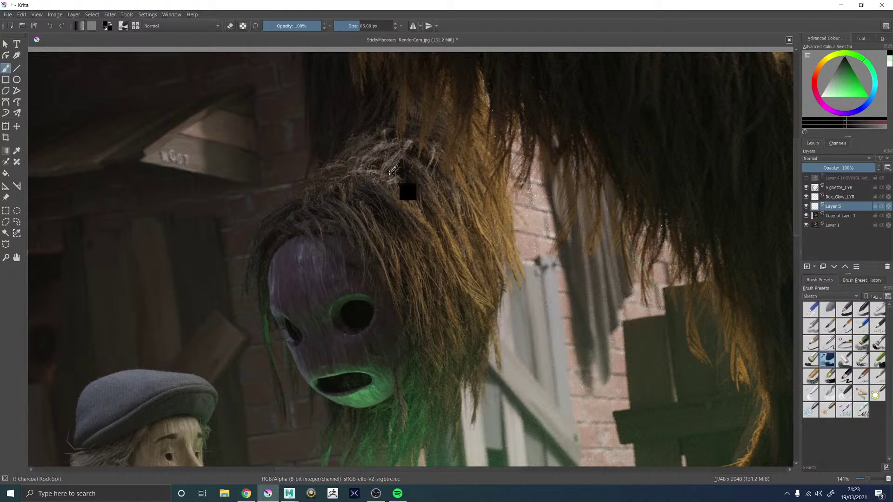
{"action": "left_click", "coordinate": [439, 210], "text": "ctrl"}
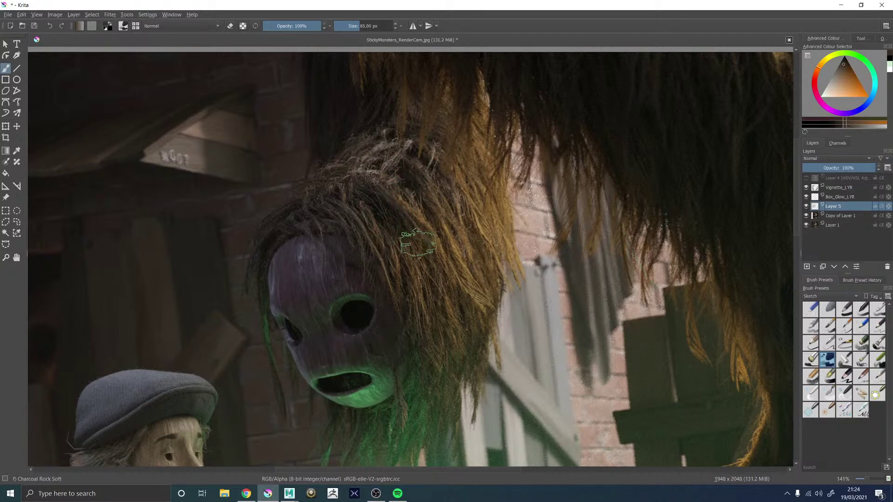
{"action": "key", "text": "bracketleft"}
{"action": "key", "text": "bracketleft"}
{"action": "key", "text": "bracketleft"}
{"action": "key", "text": "bracketleft"}
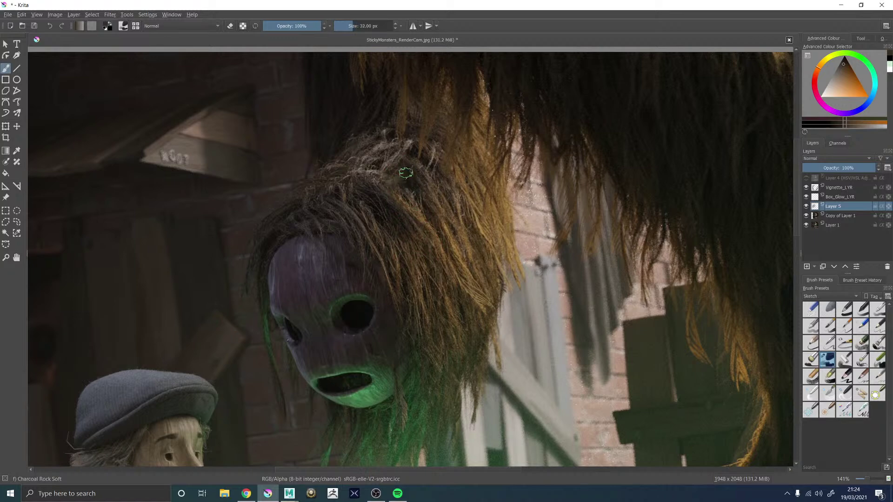
{"action": "mouse_move", "coordinate": [413, 159]}
{"action": "left_mouse_down"}
{"action": "mouse_move", "coordinate": [411, 183]}
{"action": "mouse_move", "coordinate": [401, 158]}
{"action": "mouse_move", "coordinate": [393, 181]}
{"action": "mouse_move", "coordinate": [388, 163]}
{"action": "left_mouse_up"}
Step: Paint fine hair strands over the patch on the monster's head with a 3 px brush, sampling light and dark fur colours nearby
{"action": "left_click", "coordinate": [387, 166], "text": "ctrl"}
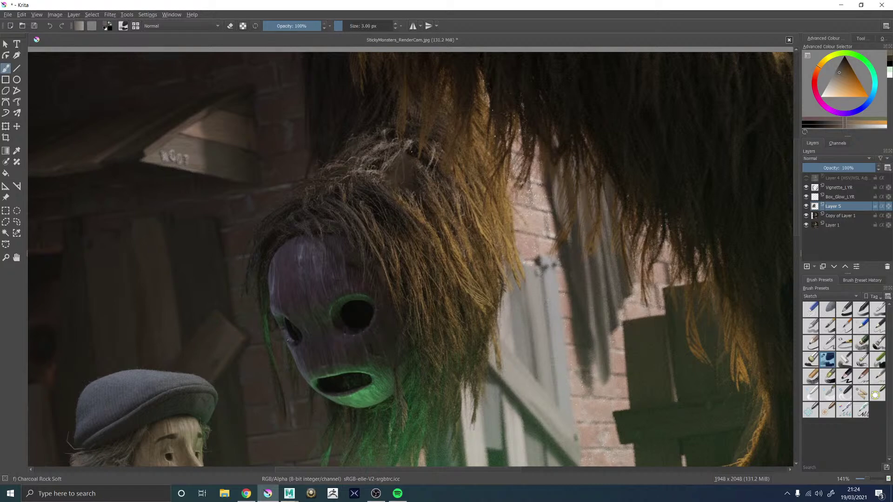
{"action": "left_click", "coordinate": [414, 144], "text": "ctrl"}
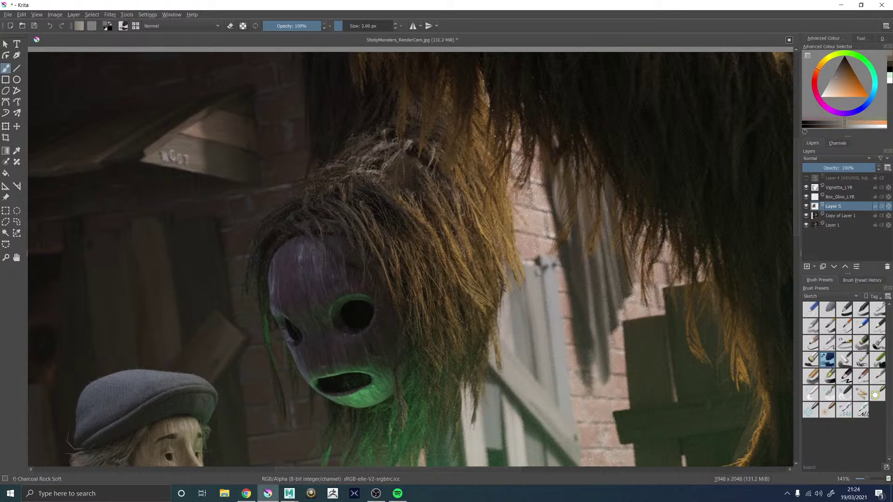
{"action": "left_click", "coordinate": [409, 172], "text": "ctrl"}
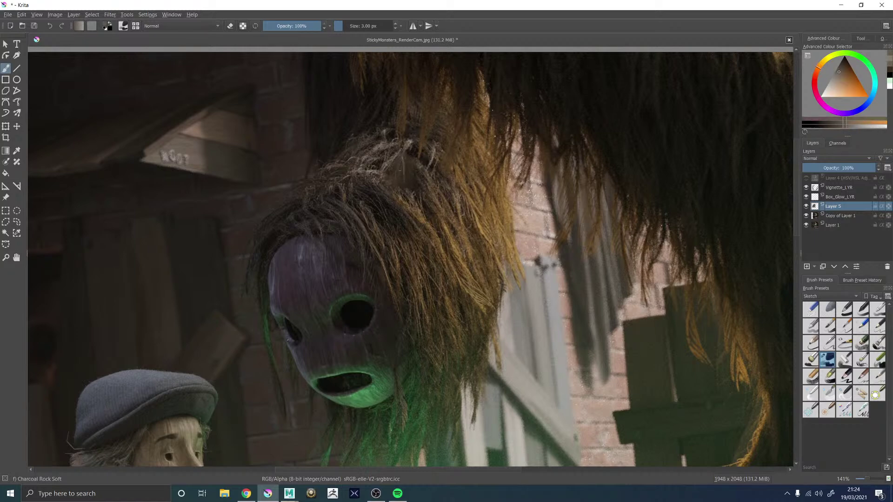
{"action": "left_click", "coordinate": [413, 170], "text": "ctrl"}
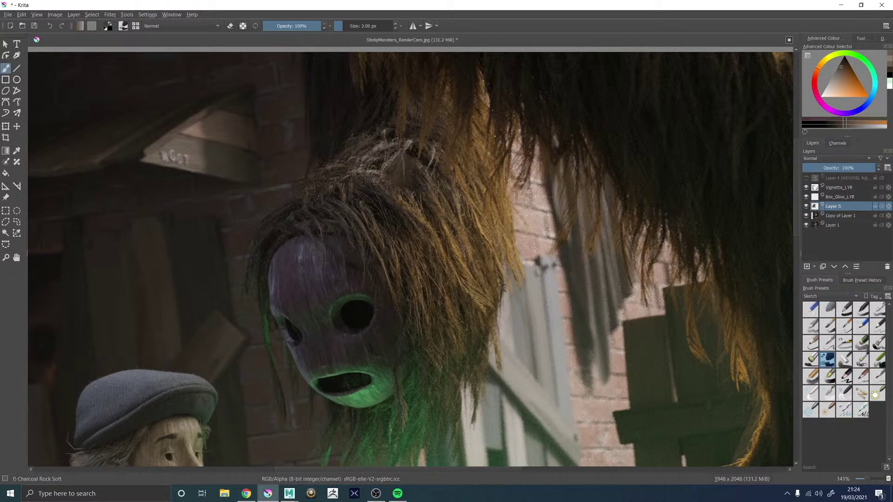
{"action": "left_click", "coordinate": [413, 148], "text": "ctrl"}
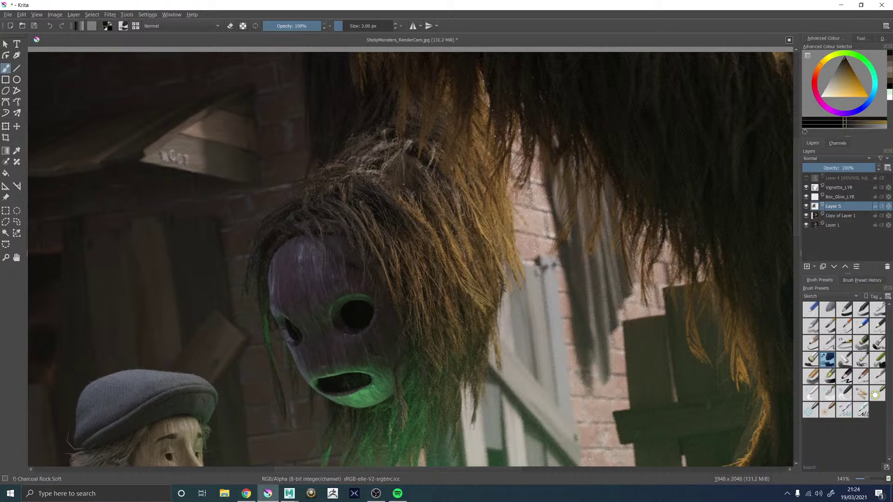
{"action": "left_click", "coordinate": [425, 212], "text": "ctrl"}
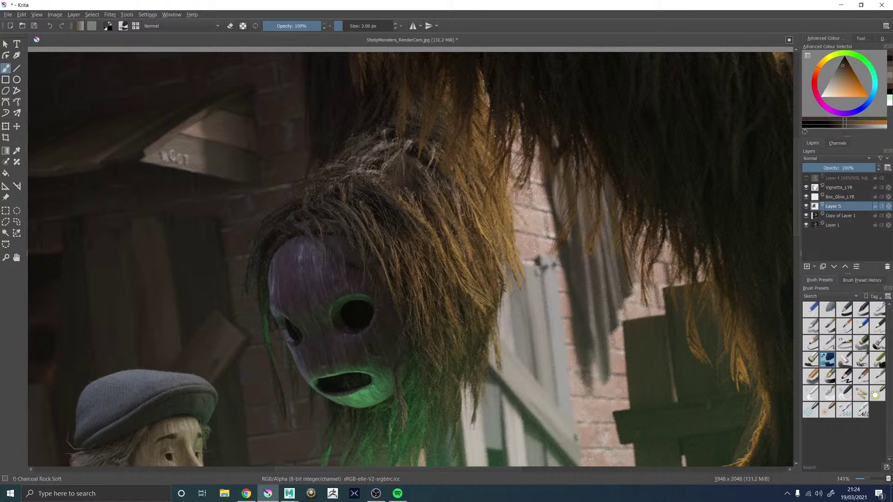
Step: Check Layer 5 against the original fur and add fine strands to the centre of the head patch in browns sampled nearby
{"action": "left_click", "coordinate": [807, 207]}
{"action": "left_click", "coordinate": [806, 206]}
{"action": "left_click", "coordinate": [807, 206]}
{"action": "left_click", "coordinate": [807, 206]}
{"action": "left_click", "coordinate": [405, 184], "text": "ctrl"}
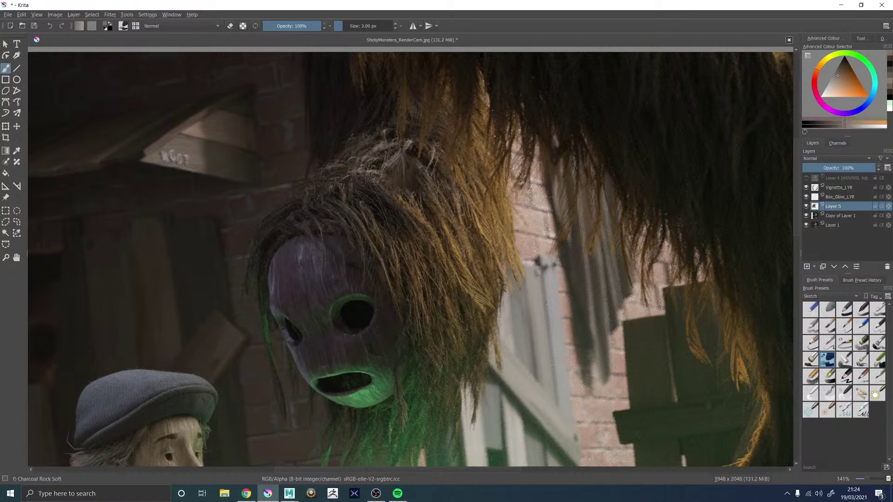
{"action": "left_click", "coordinate": [405, 196], "text": "ctrl"}
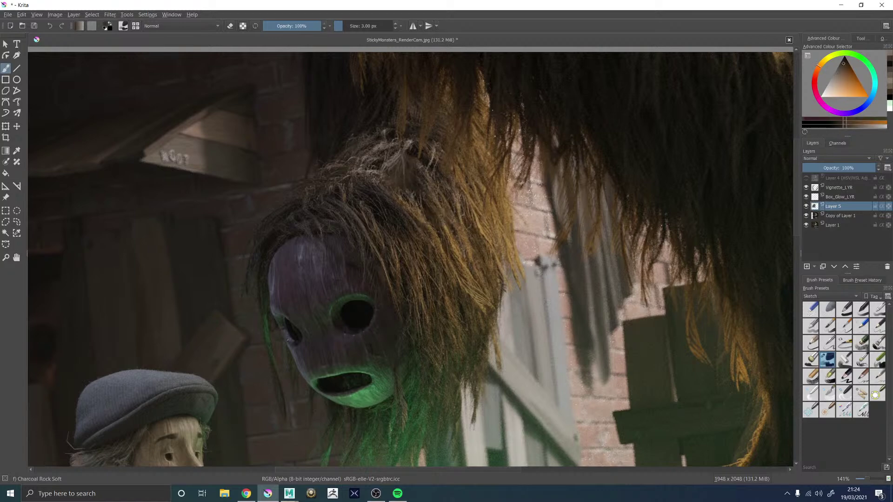
{"action": "left_click", "coordinate": [409, 189], "text": "ctrl"}
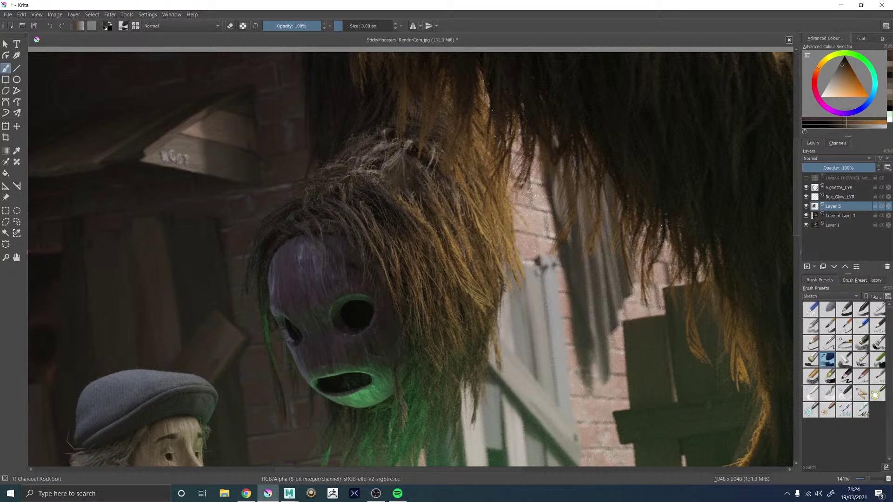
Step: Extend the 3 px hair strands along the side of the head patch nearest the golden fur, resampling light and dark browns
{"action": "left_click", "coordinate": [806, 206]}
{"action": "left_click", "coordinate": [806, 206]}
{"action": "left_click", "coordinate": [806, 206]}
{"action": "left_click", "coordinate": [806, 206]}
{"action": "left_click", "coordinate": [421, 179], "text": "ctrl"}
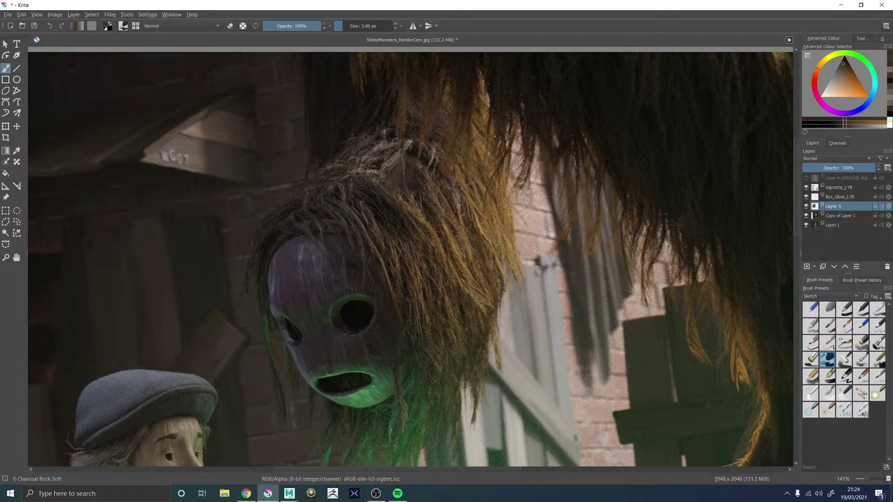
{"action": "left_click", "coordinate": [439, 160], "text": "ctrl"}
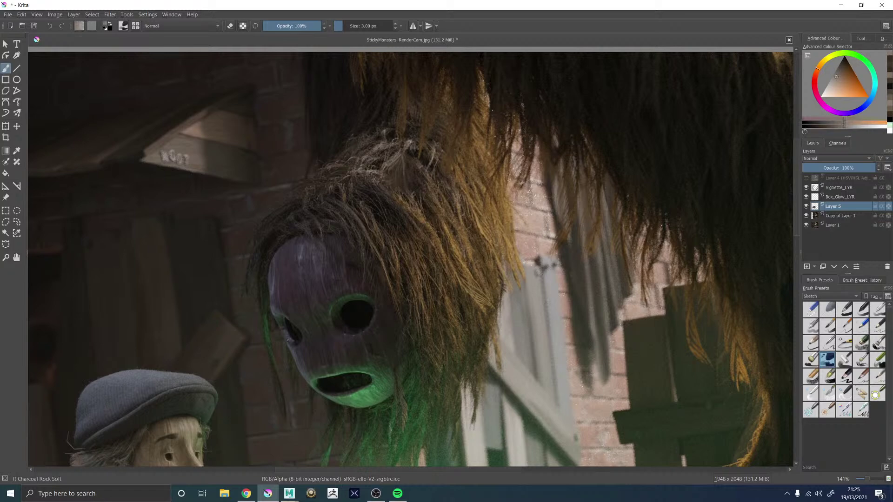
{"action": "left_click", "coordinate": [448, 176], "text": "ctrl"}
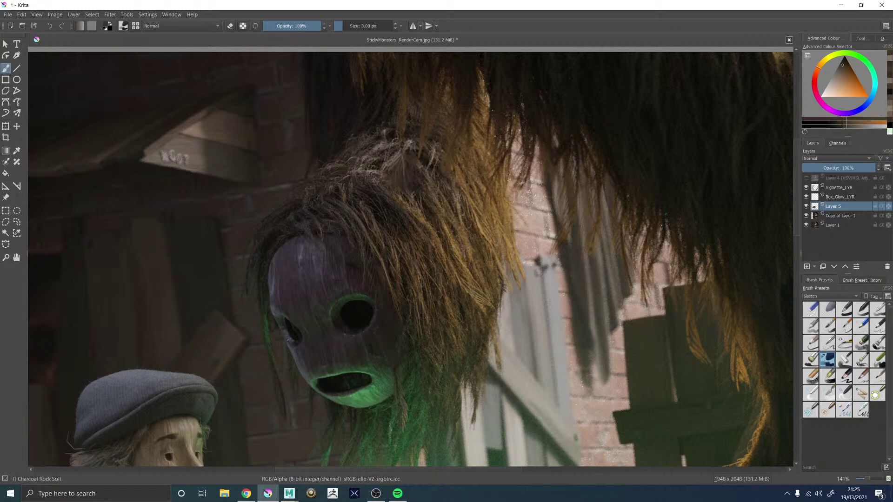
{"action": "left_click", "coordinate": [454, 179], "text": "ctrl"}
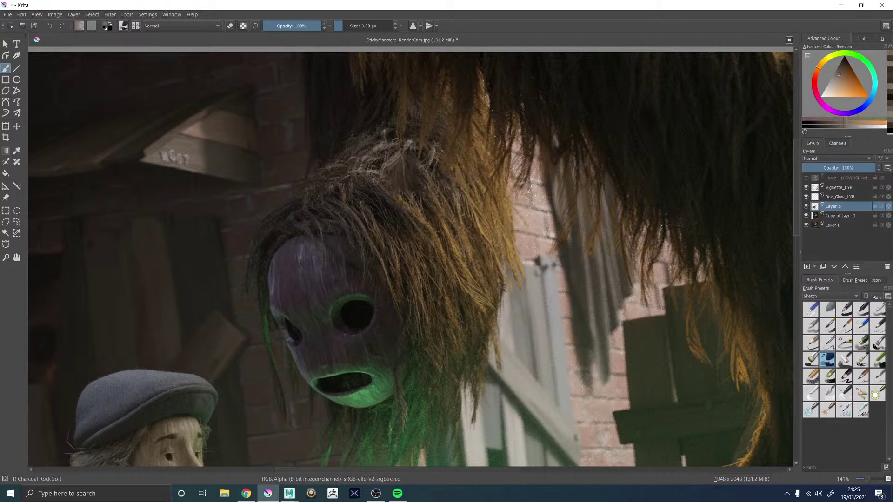
Step: Compare the monster's head with and without the Layer 5 hair patch, both close up and in the full composition
{"action": "left_click", "coordinate": [805, 206]}
{"action": "left_click", "coordinate": [805, 206]}
{"action": "key", "text": "minus"}
{"action": "key", "text": "minus"}
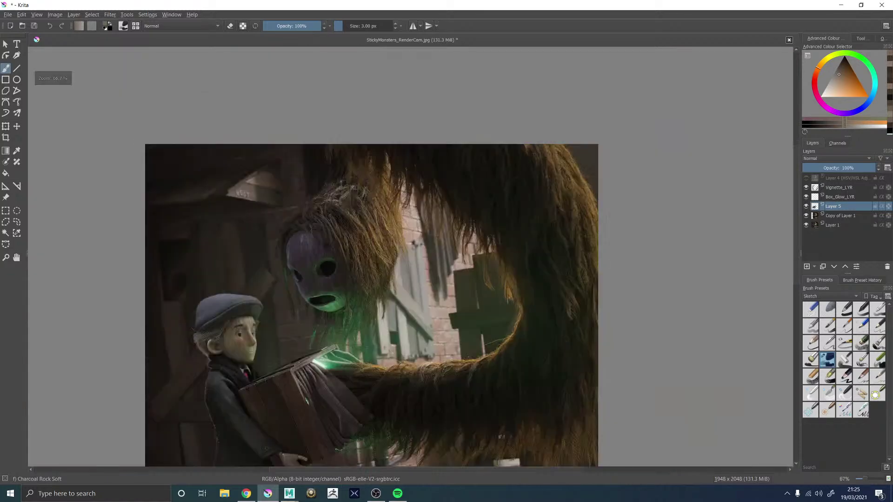
{"action": "key", "text": "minus"}
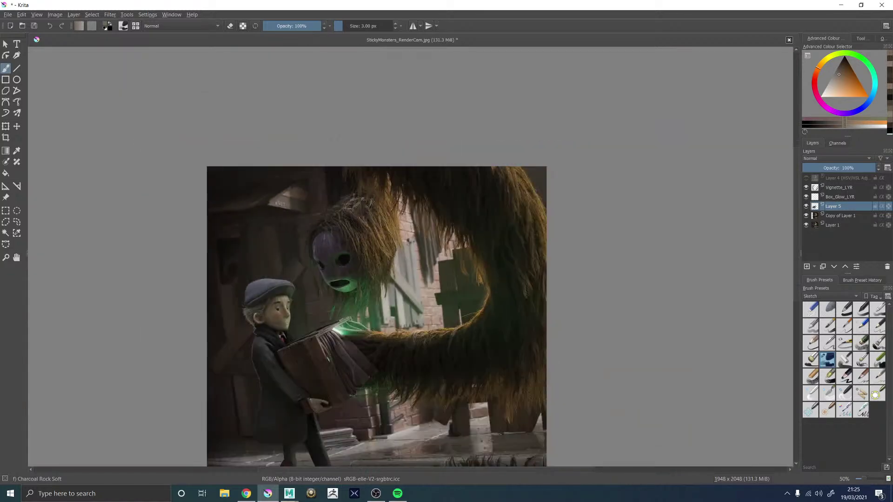
{"action": "left_click", "coordinate": [805, 208]}
{"action": "left_click", "coordinate": [806, 207]}
{"action": "left_click", "coordinate": [805, 207]}
{"action": "left_click", "coordinate": [805, 208]}
{"action": "left_click", "coordinate": [805, 207]}
{"action": "left_click", "coordinate": [805, 207]}
{"action": "left_click", "coordinate": [805, 207]}
{"action": "left_click", "coordinate": [805, 206]}
{"action": "left_click", "coordinate": [805, 206]}
{"action": "left_click", "coordinate": [805, 206]}
Step: Paint thin strands along the lower edge of the head patch in brown tones sampled from the surrounding fur
{"action": "scroll", "coordinate": [351, 232], "scroll_direction": "up", "scroll_amount": 5}
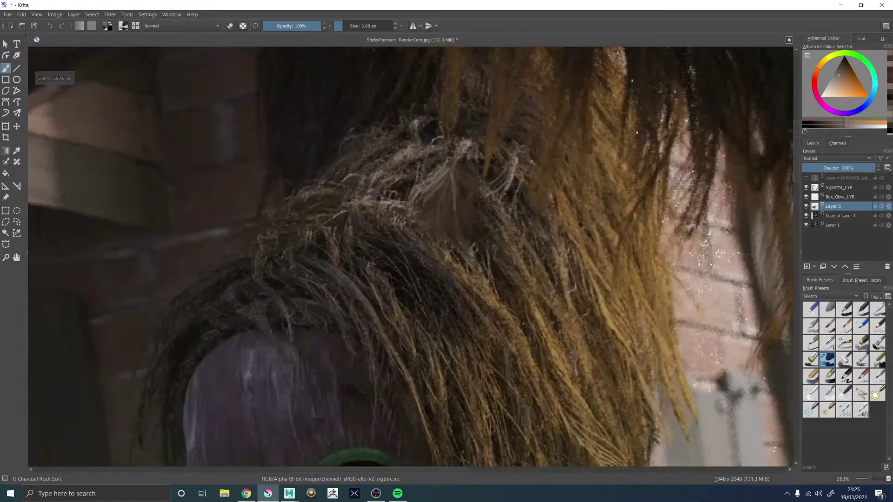
{"action": "left_click", "coordinate": [503, 218], "text": "ctrl"}
{"action": "left_click", "coordinate": [501, 218], "text": "ctrl"}
{"action": "left_click_drag", "start_coordinate": [474, 233], "coordinate": [461, 190]}
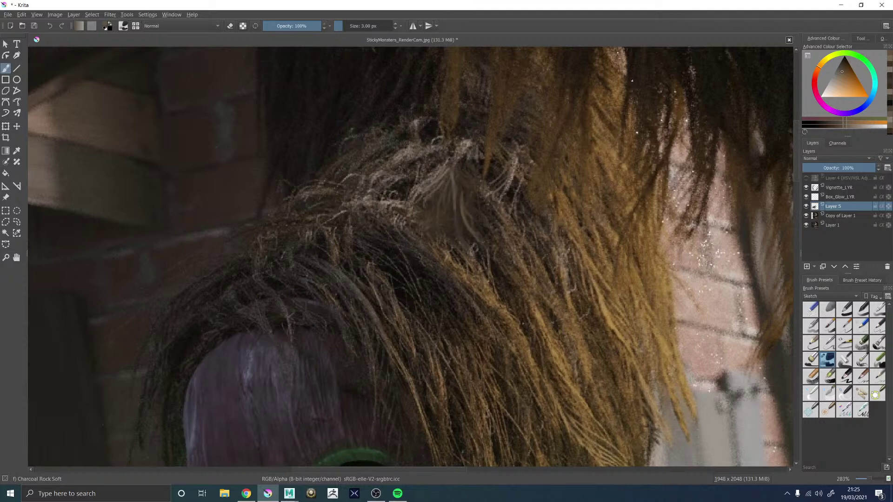
{"action": "left_click", "coordinate": [511, 291], "text": "ctrl"}
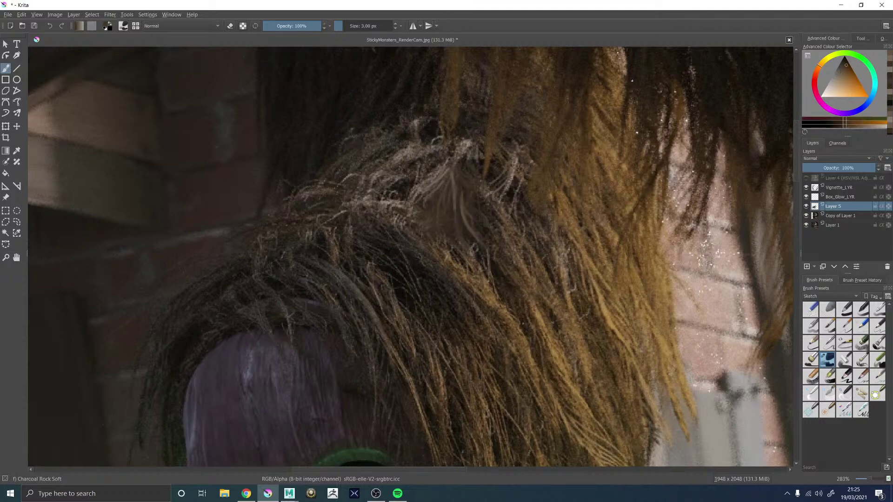
{"action": "left_click_drag", "start_coordinate": [474, 232], "coordinate": [478, 239]}
{"action": "left_click", "coordinate": [505, 314], "text": "ctrl"}
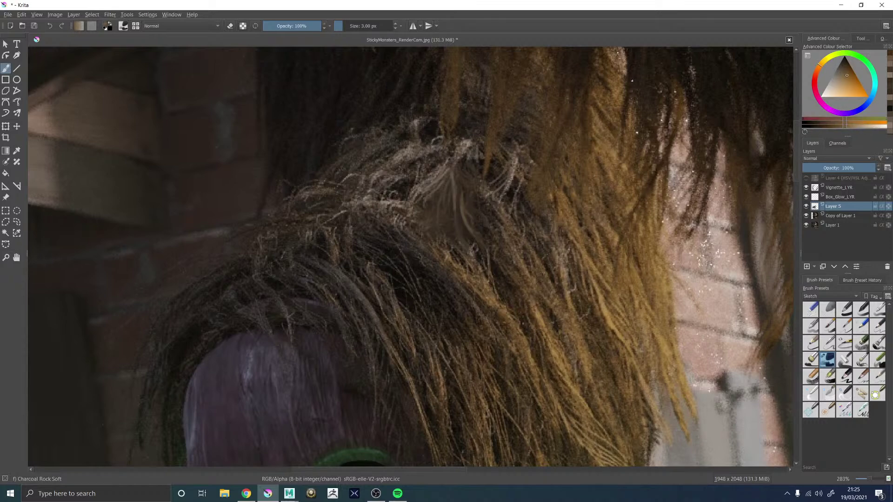
Step: Paint golden strands sampled from the lit fur through the lower head patch, and blend them with sampled darker browns
{"action": "left_click", "coordinate": [614, 321], "text": "ctrl"}
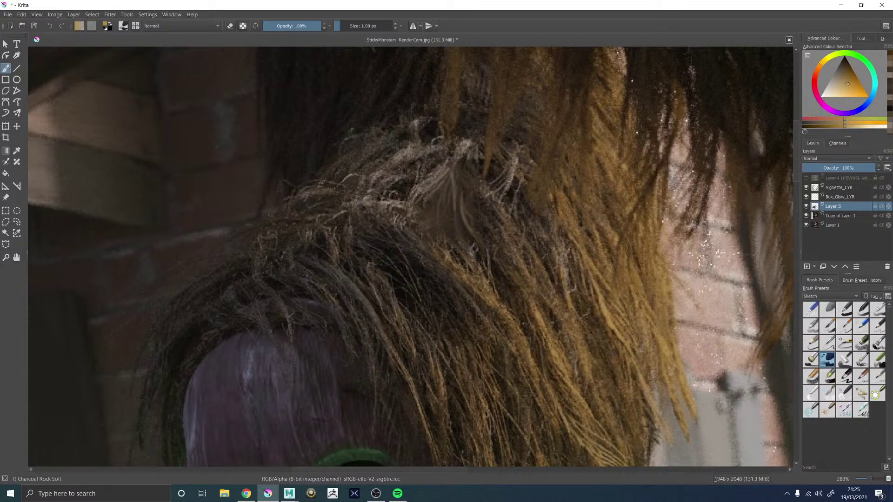
{"action": "mouse_move", "coordinate": [461, 218]}
{"action": "left_mouse_down"}
{"action": "mouse_move", "coordinate": [475, 234]}
{"action": "mouse_move", "coordinate": [467, 225]}
{"action": "left_mouse_up"}
{"action": "key", "text": "ctrl+z"}
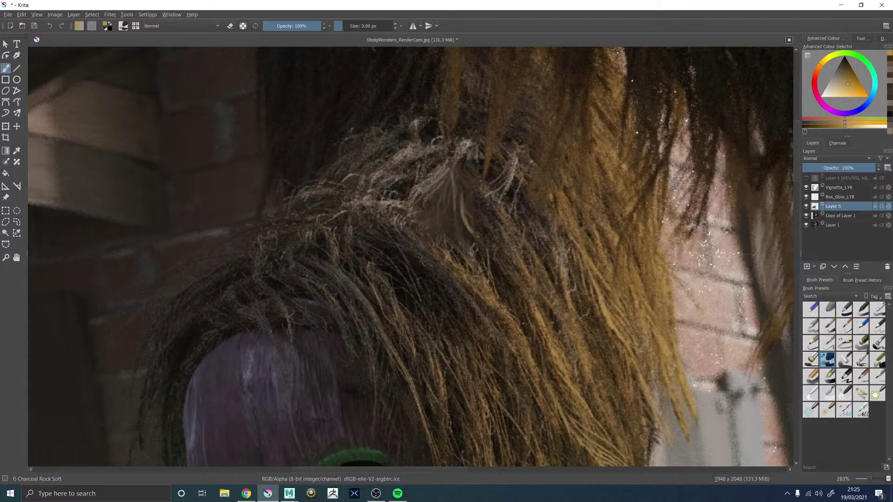
{"action": "mouse_move", "coordinate": [475, 228]}
{"action": "left_mouse_down"}
{"action": "mouse_move", "coordinate": [469, 208]}
{"action": "mouse_move", "coordinate": [479, 207]}
{"action": "mouse_move", "coordinate": [456, 212]}
{"action": "mouse_move", "coordinate": [448, 226]}
{"action": "mouse_move", "coordinate": [446, 210]}
{"action": "mouse_move", "coordinate": [447, 230]}
{"action": "left_mouse_up"}
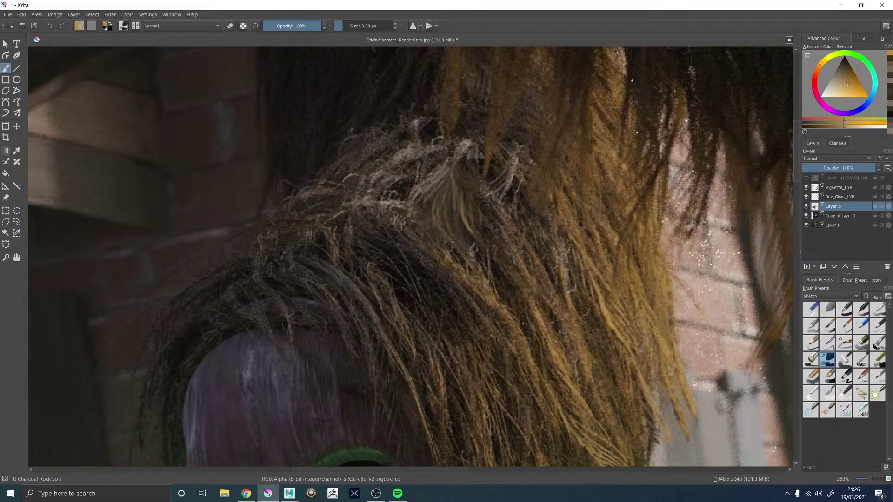
{"action": "left_click", "coordinate": [459, 256], "text": "ctrl"}
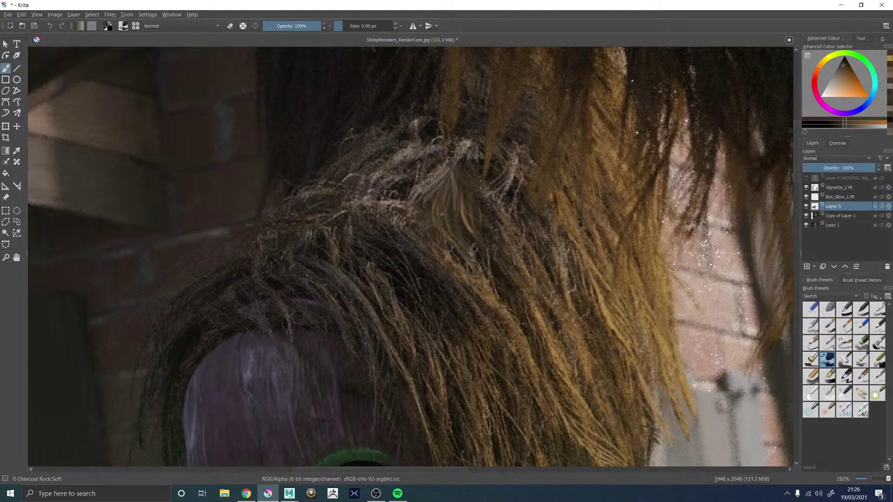
{"action": "left_click", "coordinate": [446, 205], "text": "ctrl"}
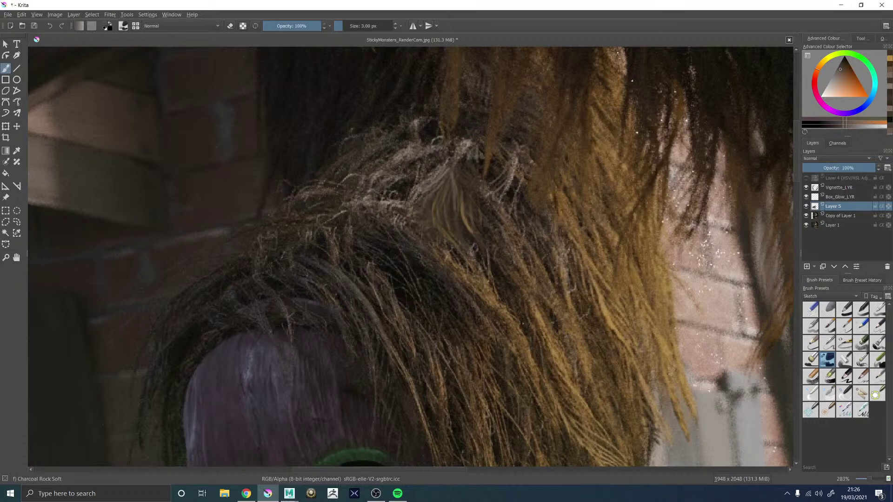
Step: Check how the finished hair patch on Layer 5 reads in the whole image by comparing it hidden and shown
{"action": "scroll", "coordinate": [503, 198], "scroll_direction": "down", "scroll_amount": 5}
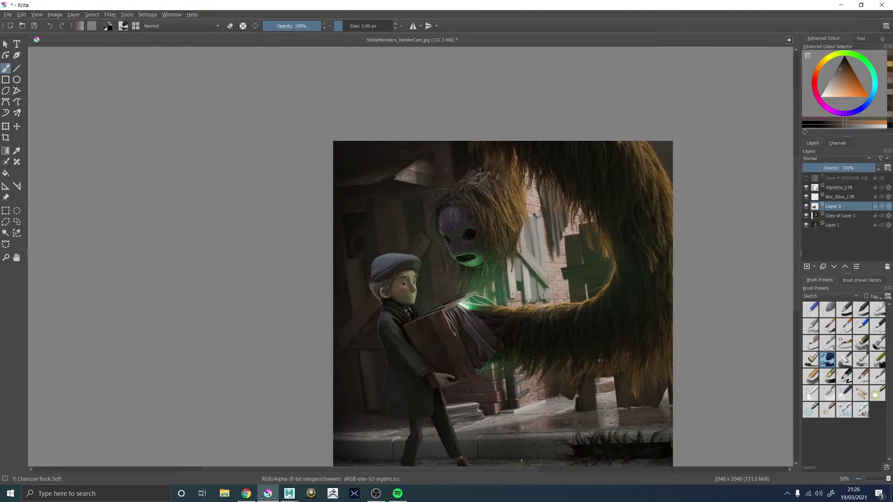
{"action": "left_click", "coordinate": [806, 207]}
{"action": "left_click", "coordinate": [806, 207]}
{"action": "left_click", "coordinate": [806, 208]}
{"action": "left_click", "coordinate": [806, 208]}
{"action": "left_click", "coordinate": [806, 208]}
{"action": "left_click", "coordinate": [806, 208]}
{"action": "left_click", "coordinate": [807, 208]}
{"action": "left_click", "coordinate": [807, 208]}
{"action": "left_click", "coordinate": [806, 209]}
{"action": "left_click", "coordinate": [807, 209]}
{"action": "left_click", "coordinate": [806, 209]}
{"action": "left_click", "coordinate": [806, 209]}
{"action": "left_click", "coordinate": [807, 209]}
{"action": "left_click", "coordinate": [806, 209]}
{"action": "left_click", "coordinate": [806, 208]}
{"action": "left_click", "coordinate": [806, 208]}
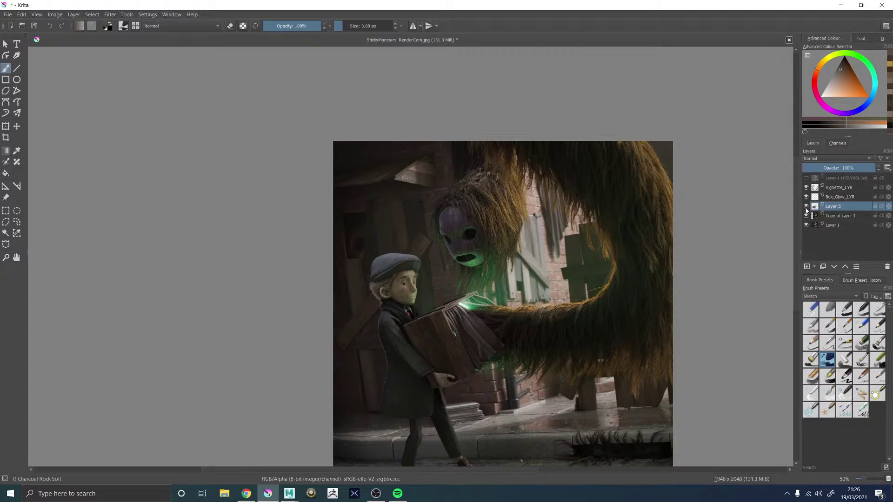
Step: Add a paint layer above Layer 5 and paint dark drip streaks below the monster's round eye in a sampled colour
{"action": "left_click", "coordinate": [806, 266]}
{"action": "scroll", "coordinate": [467, 235], "scroll_direction": "up", "scroll_amount": 8}
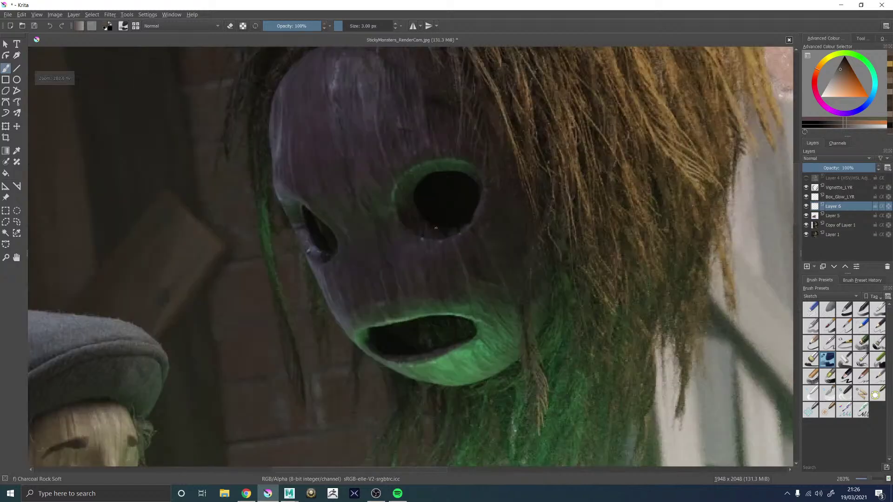
{"action": "left_click", "coordinate": [482, 248], "text": "ctrl"}
{"action": "left_click_drag", "start_coordinate": [479, 238], "coordinate": [476, 249]}
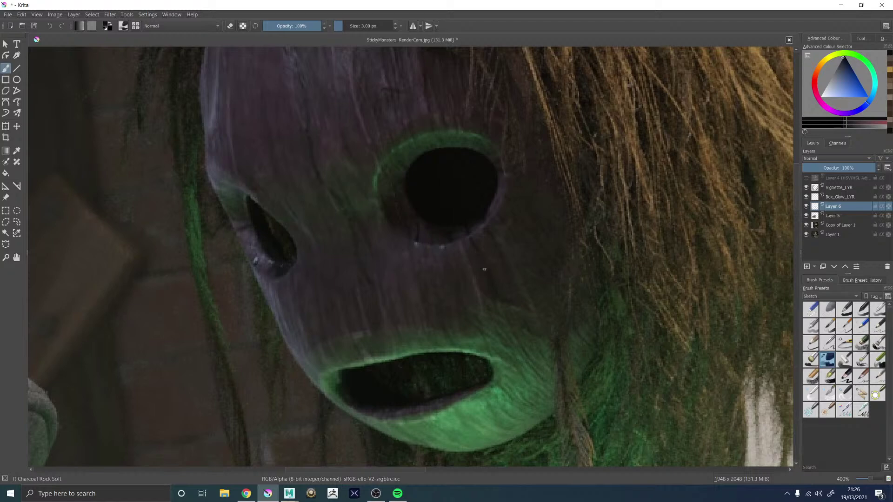
Step: Rename Layer 5 as HairPatch_LYR and Layer 6 as EyeDrips_LYR
{"action": "left_click", "coordinate": [806, 206]}
{"action": "double_click", "coordinate": [837, 216]}
{"action": "type", "text": "HairPatch_LYR"}
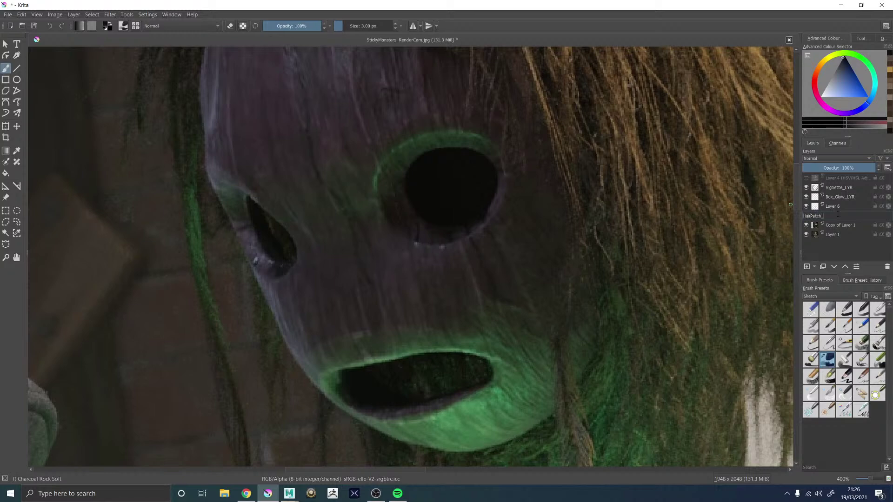
{"action": "key", "text": "Return"}
{"action": "double_click", "coordinate": [844, 206]}
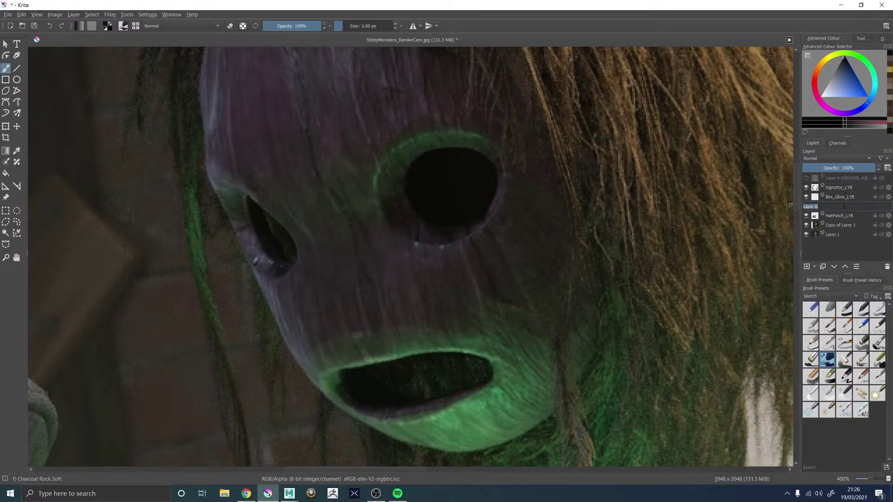
{"action": "type", "text": "EyeBlips_LYR"}
{"action": "key", "text": "Return"}
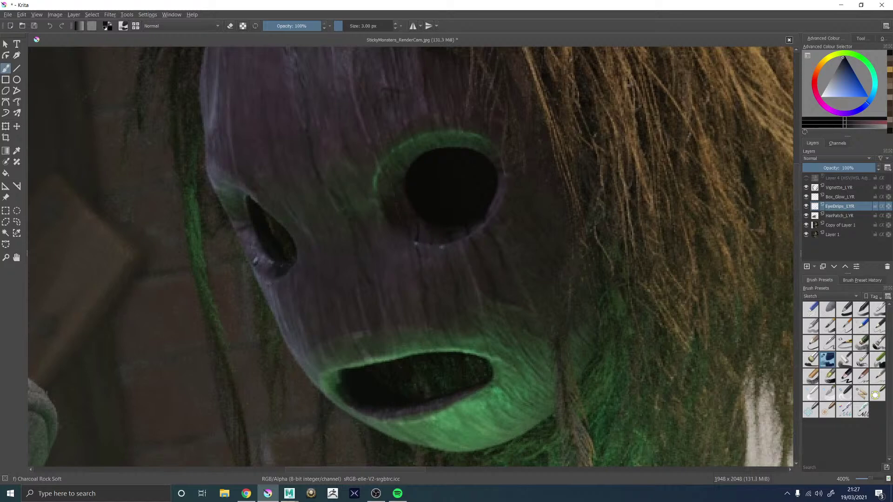
Step: Paint a small drip streak below the monster's narrow eye in a pale grey-blue sampled from the eye rim
{"action": "left_click", "coordinate": [263, 264], "text": "ctrl"}
{"action": "left_click_drag", "start_coordinate": [266, 280], "coordinate": [269, 300]}
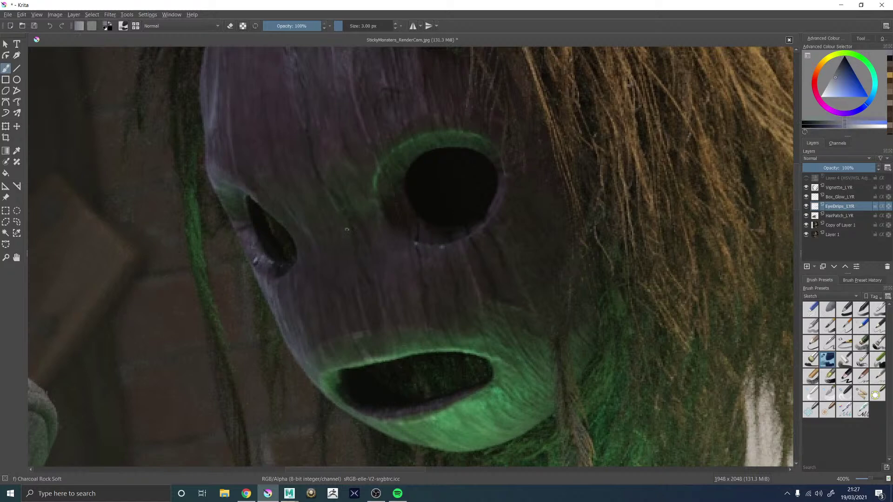
{"action": "scroll", "coordinate": [348, 245], "scroll_direction": "down", "scroll_amount": 3}
Step: Compare the monster's face with and without EyeDrips_LYR at several zoom levels, leaving the layer shown
{"action": "left_click", "coordinate": [806, 206]}
{"action": "left_click", "coordinate": [806, 207]}
{"action": "key", "text": "ctrl+shift+0"}
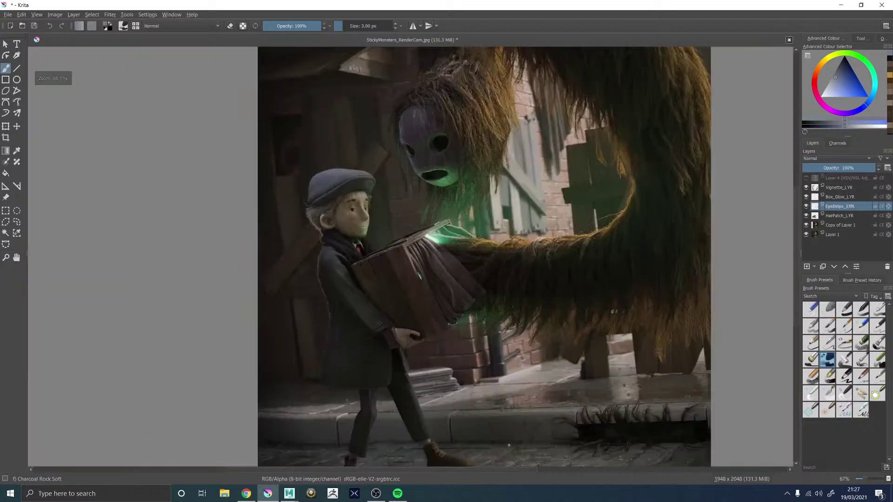
{"action": "key", "text": "1"}
{"action": "left_click", "coordinate": [806, 207]}
{"action": "left_click", "coordinate": [806, 206]}
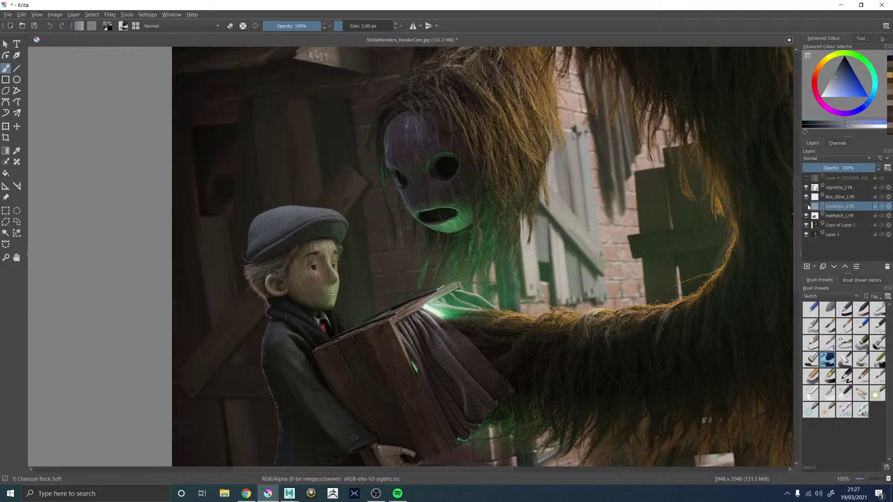
{"action": "left_click", "coordinate": [807, 206]}
{"action": "left_click", "coordinate": [806, 206]}
Step: Paint a fine highlight on the drip below the round eye with a 1 px brush in a lightened sampled blue-violet
{"action": "scroll", "coordinate": [482, 213], "scroll_direction": "up", "scroll_amount": 6}
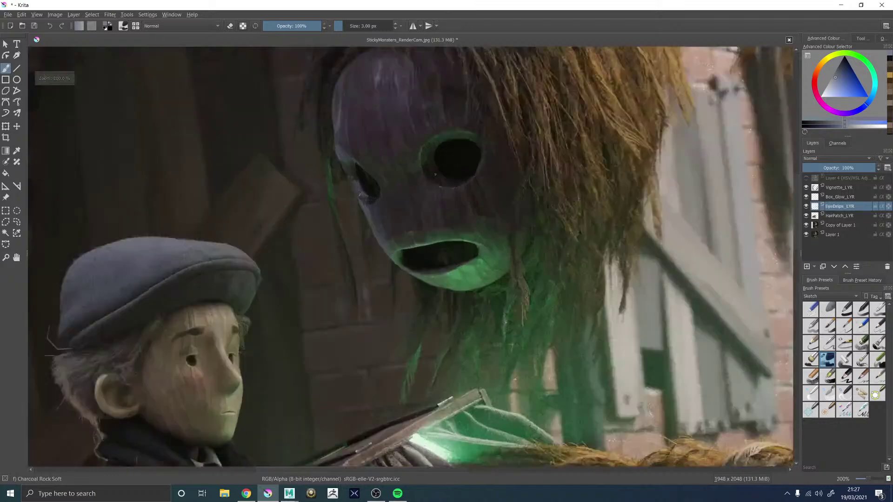
{"action": "left_click", "coordinate": [449, 206], "text": "ctrl"}
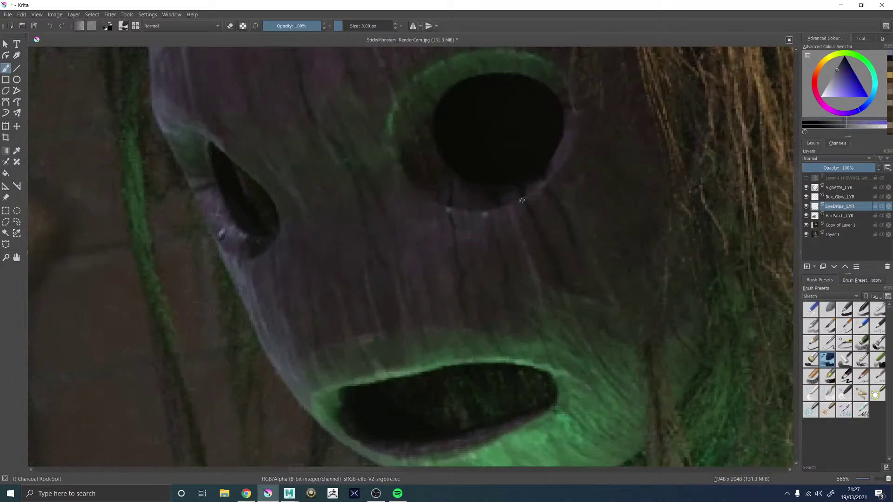
{"action": "left_click", "coordinate": [834, 76]}
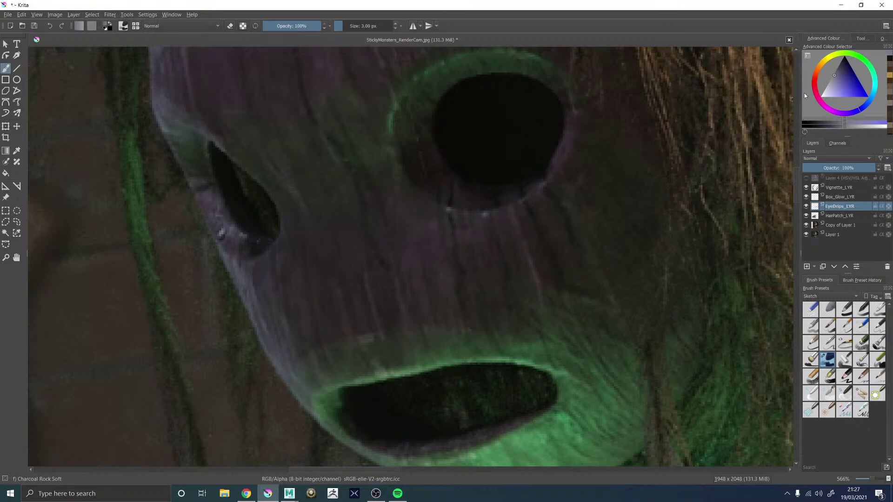
{"action": "key", "text": "bracketleft"}
{"action": "key", "text": "bracketleft"}
{"action": "left_click_drag", "start_coordinate": [454, 248], "coordinate": [455, 255]}
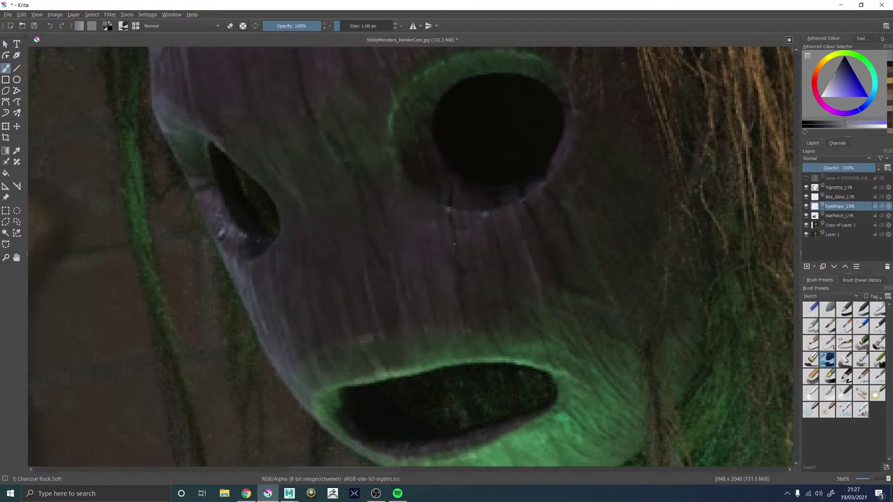
{"action": "scroll", "coordinate": [527, 231], "scroll_direction": "down", "scroll_amount": 4}
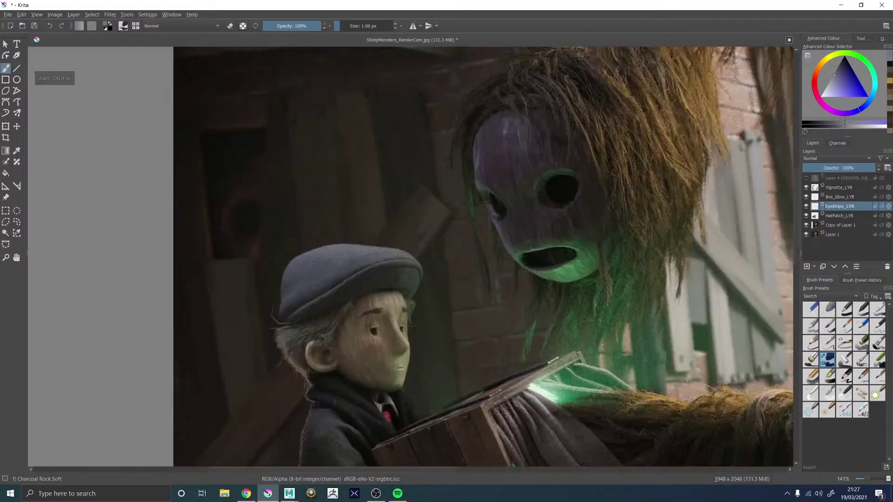
{"action": "scroll", "coordinate": [583, 224], "scroll_direction": "down", "scroll_amount": 3}
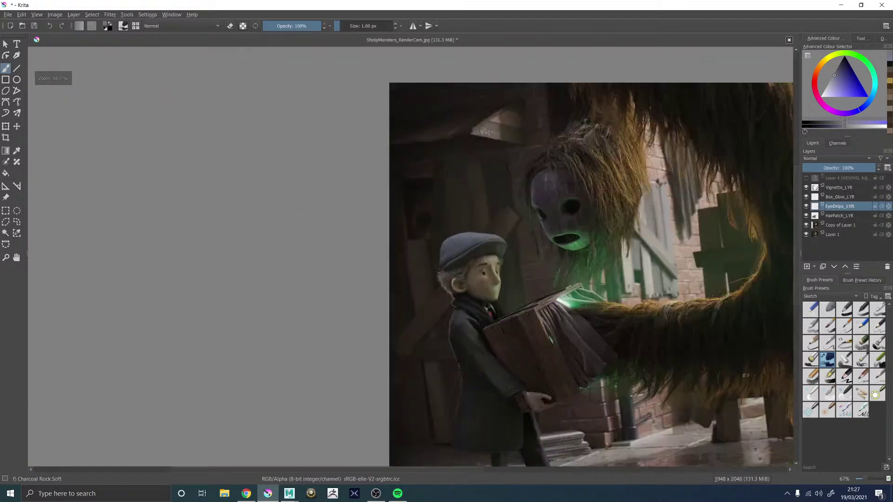
{"action": "scroll", "coordinate": [409, 232], "scroll_direction": "up", "scroll_amount": 2}
{"action": "left_click_drag", "start_coordinate": [409, 233], "coordinate": [737, 257]}
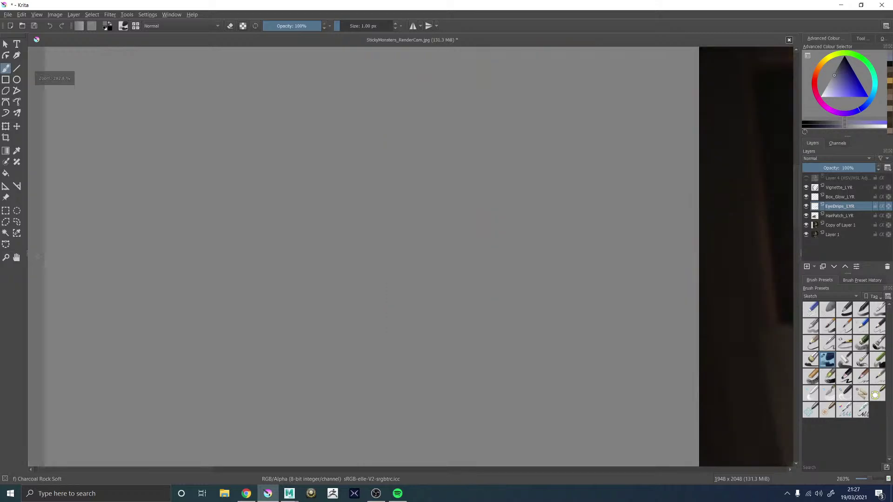
Step: Examine the whole render, the glowing box and the boy's face at several zoom levels
{"action": "scroll", "coordinate": [737, 257], "scroll_direction": "down", "scroll_amount": 2}
{"action": "scroll", "coordinate": [718, 256], "scroll_direction": "up", "scroll_amount": 1}
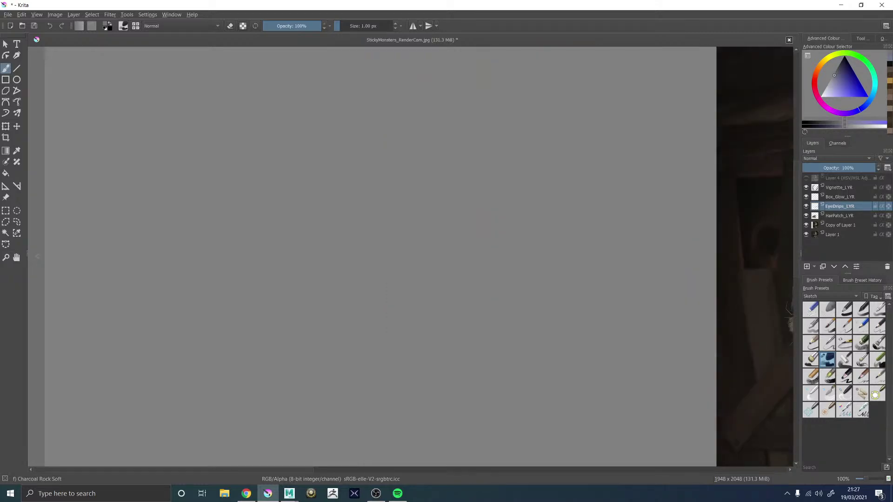
{"action": "scroll", "coordinate": [716, 260], "scroll_direction": "down", "scroll_amount": 8}
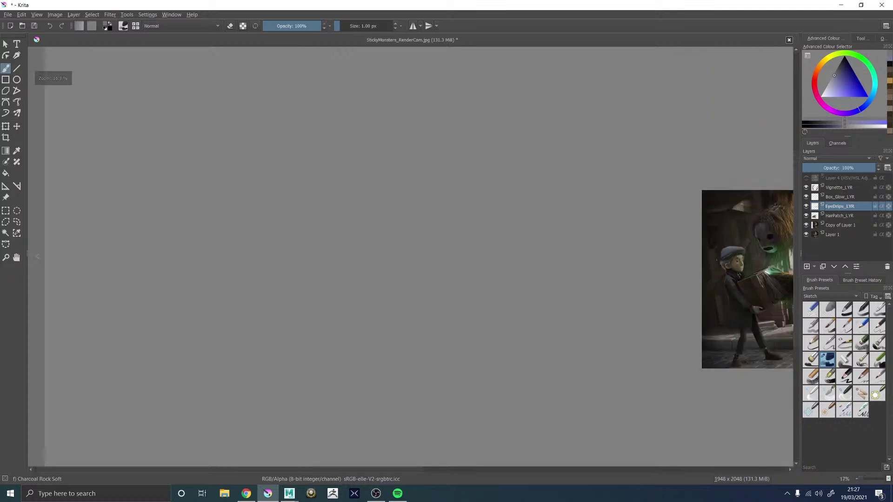
{"action": "scroll", "coordinate": [716, 251], "scroll_direction": "up", "scroll_amount": 6}
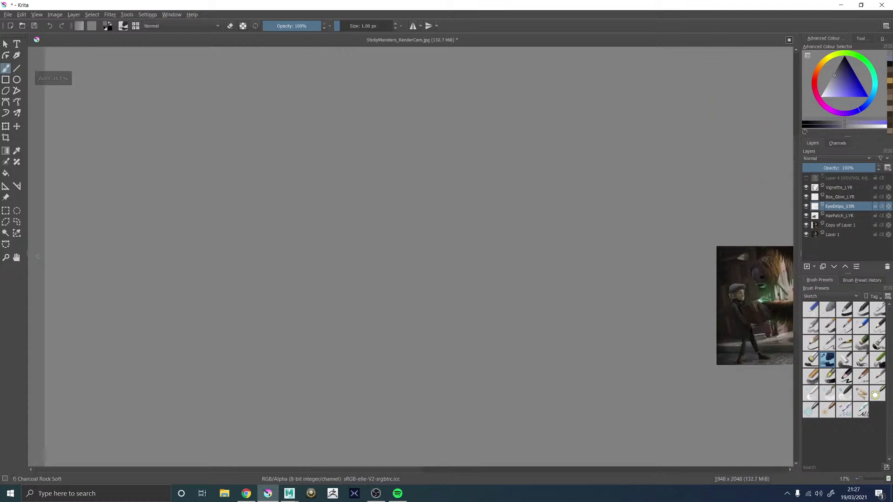
{"action": "right_click", "coordinate": [580, 187]}
{"action": "right_click", "coordinate": [597, 187]}
{"action": "left_click_drag", "start_coordinate": [597, 187], "coordinate": [643, 178]}
{"action": "scroll", "coordinate": [534, 221], "scroll_direction": "down", "scroll_amount": 1}
{"action": "scroll", "coordinate": [534, 220], "scroll_direction": "up", "scroll_amount": 5}
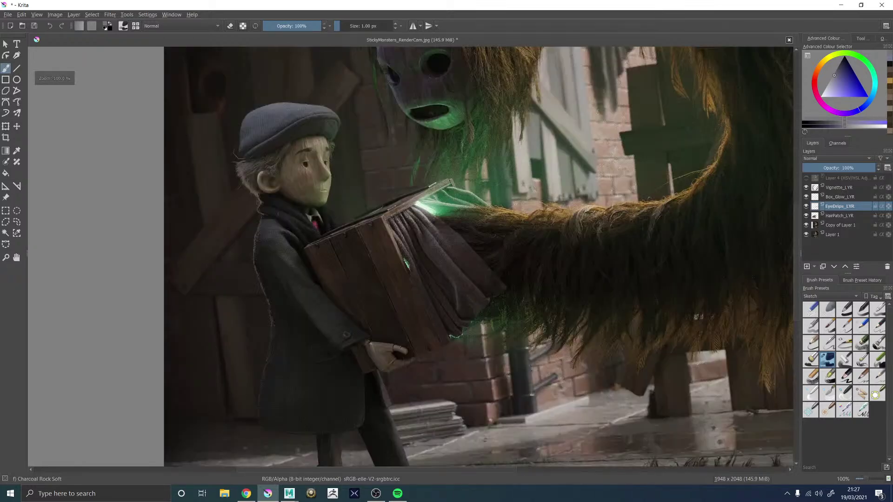
{"action": "scroll", "coordinate": [348, 157], "scroll_direction": "down", "scroll_amount": 4}
{"action": "scroll", "coordinate": [339, 153], "scroll_direction": "up", "scroll_amount": 6}
{"action": "scroll", "coordinate": [283, 120], "scroll_direction": "up", "scroll_amount": 1}
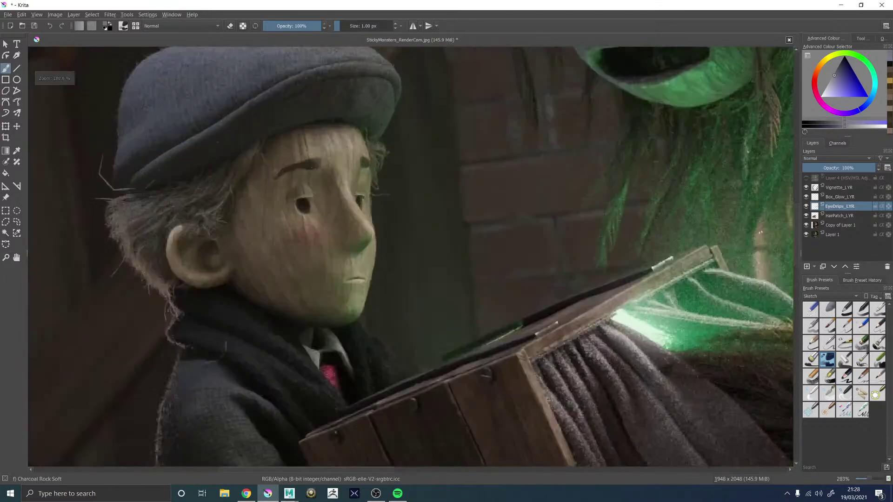
Step: Compare the image with and without EyeDrips_LYR around the boy and the monster's face, leaving the layer shown
{"action": "left_click", "coordinate": [805, 206]}
{"action": "left_click", "coordinate": [806, 206]}
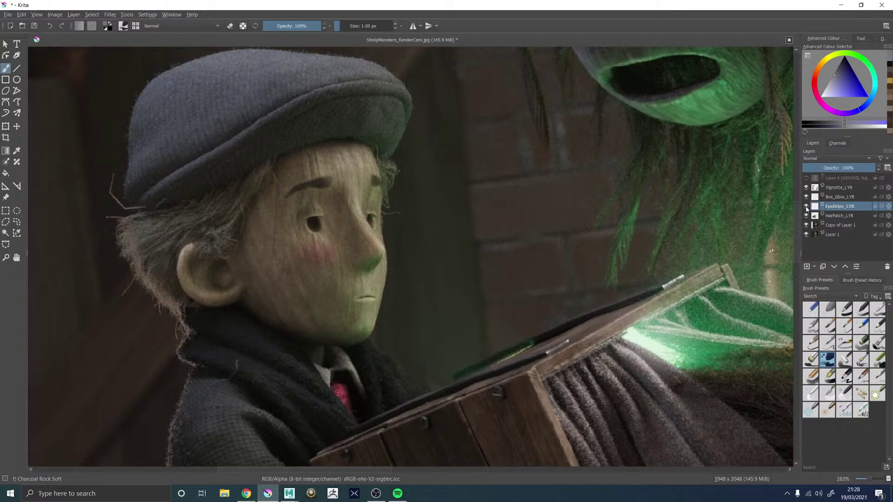
{"action": "scroll", "coordinate": [691, 184], "scroll_direction": "down", "scroll_amount": 3}
{"action": "scroll", "coordinate": [716, 74], "scroll_direction": "up", "scroll_amount": 2}
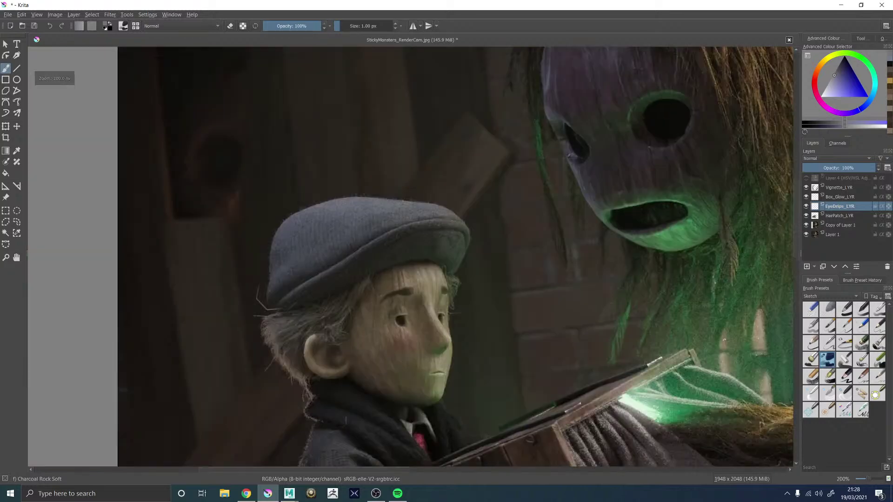
{"action": "left_click", "coordinate": [805, 206]}
{"action": "left_click", "coordinate": [805, 206]}
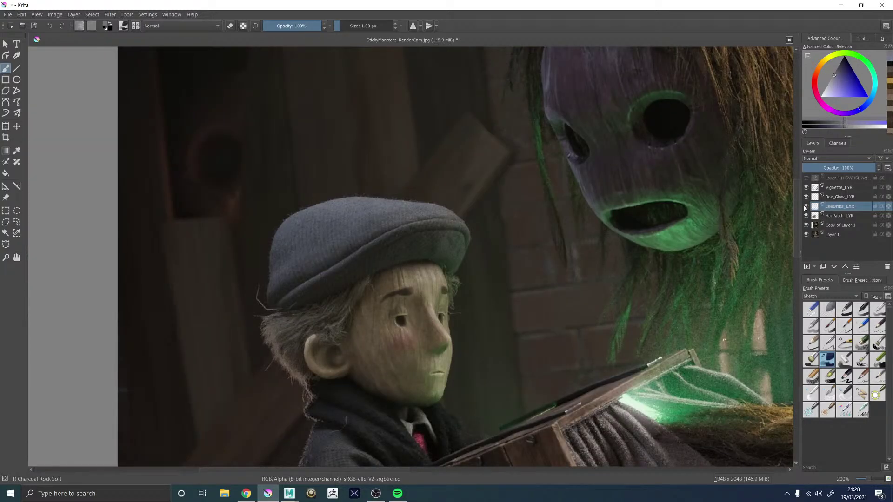
Step: Check the image's values in greyscale by toggling the Layer 4 HSV/HSL adjustment, leaving that layer hidden
{"action": "left_click", "coordinate": [806, 177]}
{"action": "left_click", "coordinate": [806, 178]}
{"action": "left_click", "coordinate": [806, 178]}
{"action": "left_click", "coordinate": [806, 178]}
{"action": "left_click", "coordinate": [806, 178]}
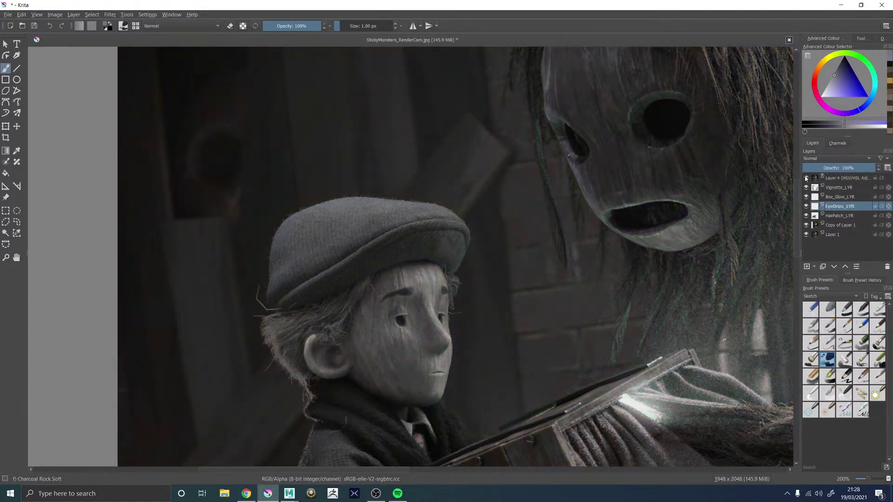
{"action": "left_click", "coordinate": [806, 178]}
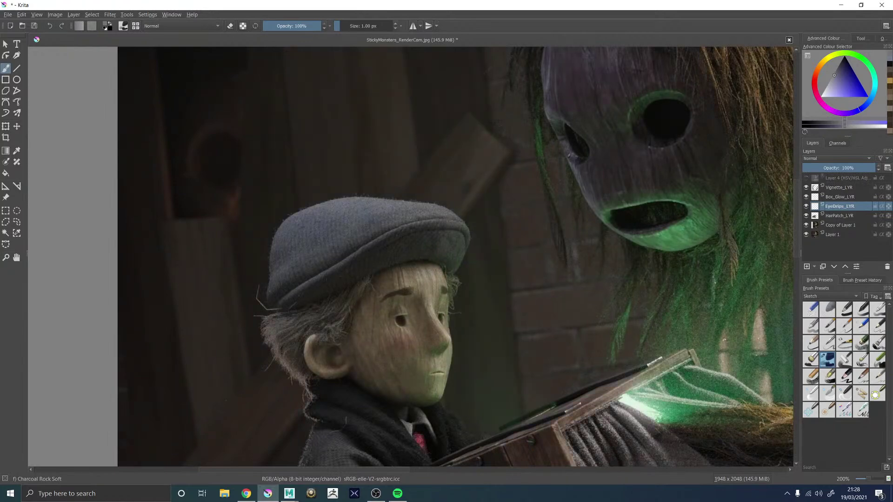
Step: Add a new paint layer directly above Box_Glow_LYR and name it WoodCracks_LYR
{"action": "scroll", "coordinate": [646, 170], "scroll_direction": "down", "scroll_amount": 7}
{"action": "scroll", "coordinate": [692, 171], "scroll_direction": "up", "scroll_amount": 4}
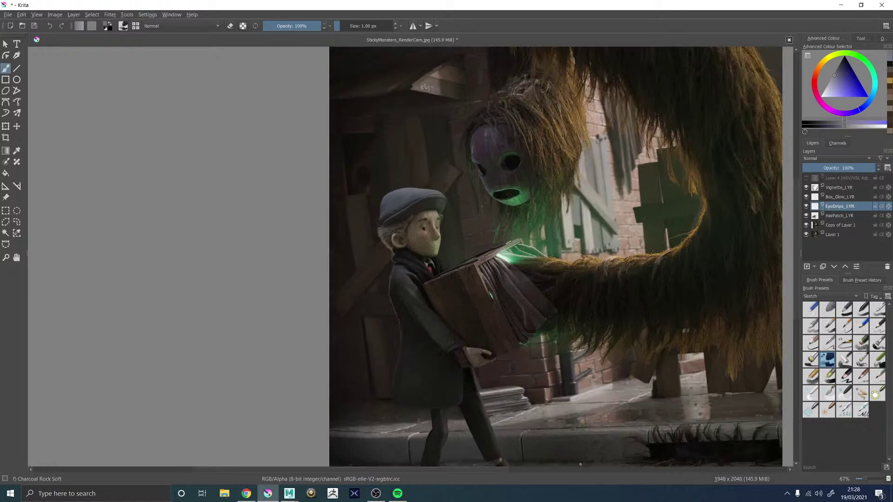
{"action": "scroll", "coordinate": [624, 203], "scroll_direction": "up", "scroll_amount": 1}
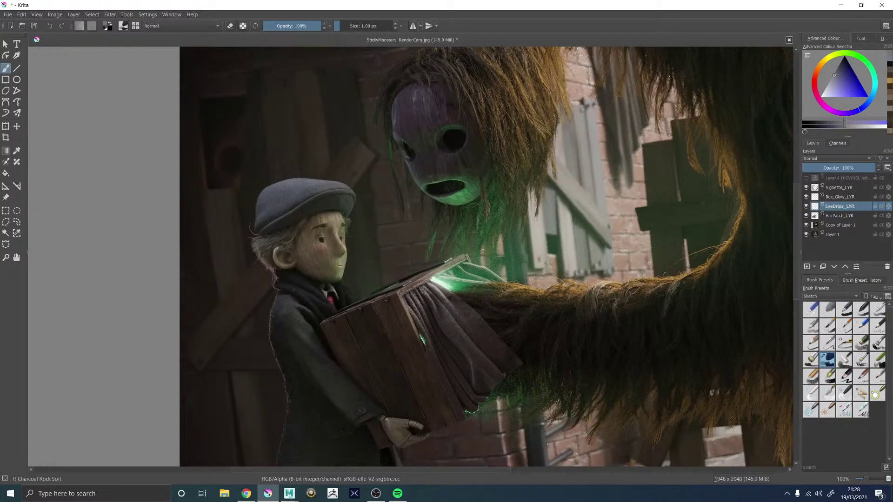
{"action": "scroll", "coordinate": [465, 209], "scroll_direction": "down", "scroll_amount": 4}
{"action": "scroll", "coordinate": [572, 279], "scroll_direction": "up", "scroll_amount": 5}
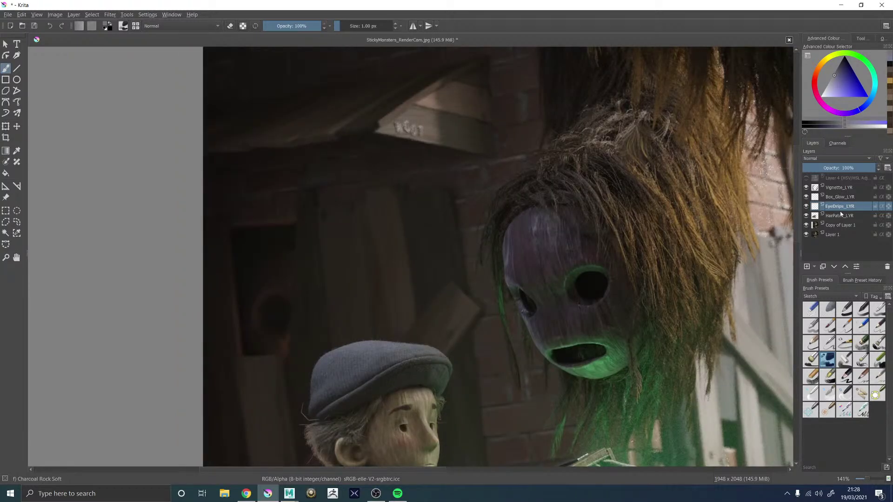
{"action": "left_click", "coordinate": [838, 198]}
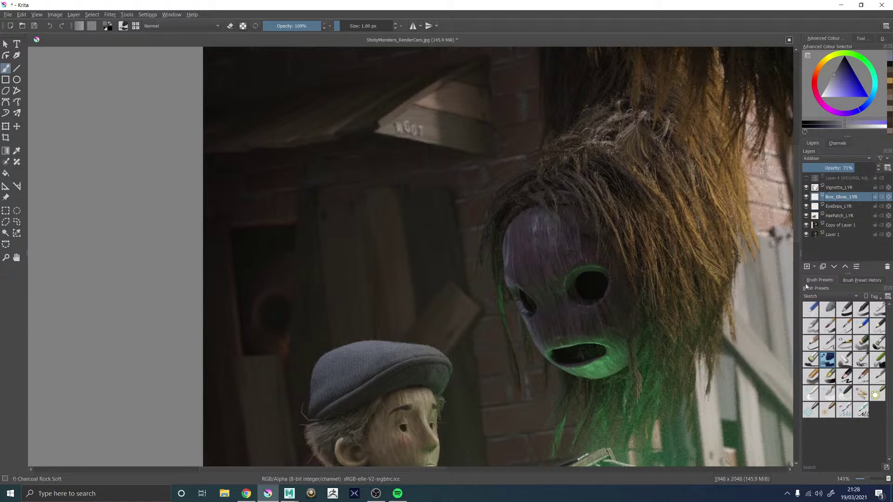
{"action": "left_click", "coordinate": [807, 267]}
{"action": "double_click", "coordinate": [837, 197]}
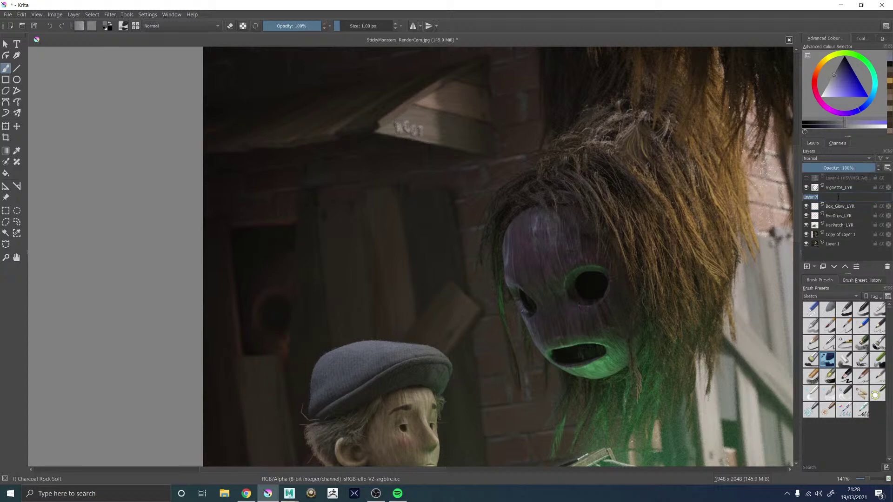
{"action": "type", "text": "WoodCracks_LYR"}
{"action": "key", "text": "Return"}
Step: Paint dark cracks on the wooden planks behind the boy with a 6 px brush in dark browns sampled from the background
{"action": "left_click", "coordinate": [369, 125], "text": "ctrl"}
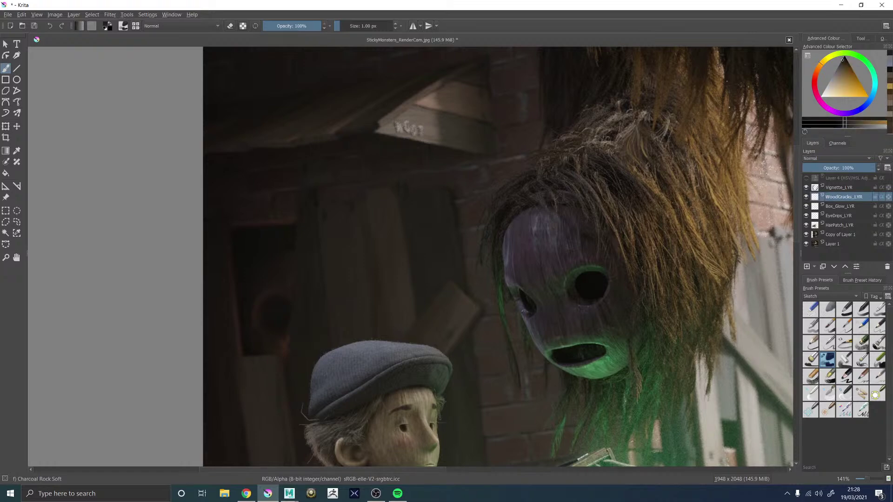
{"action": "key", "text": "bracketright"}
{"action": "key", "text": "bracketright"}
{"action": "key", "text": "bracketright"}
{"action": "key", "text": "bracketright"}
{"action": "key", "text": "bracketright"}
{"action": "key", "text": "bracketright"}
{"action": "key", "text": "bracketright"}
{"action": "left_click", "coordinate": [483, 120], "text": "ctrl"}
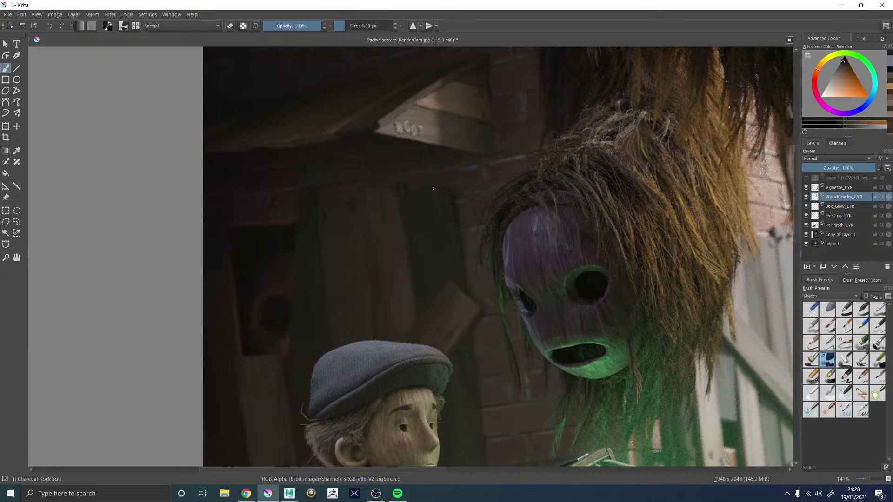
{"action": "left_click", "coordinate": [448, 199], "text": "ctrl"}
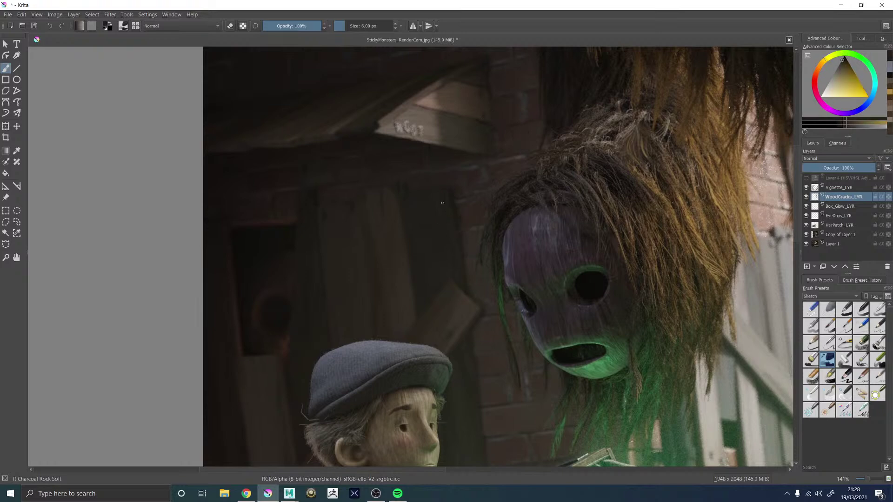
{"action": "left_click", "coordinate": [454, 195], "text": "ctrl"}
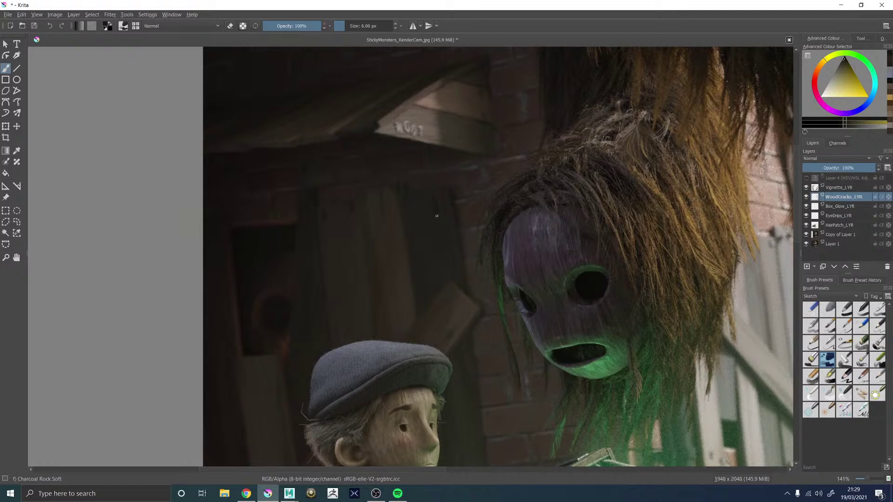
Step: Refine the cracks at the top of the dark plank beside the monster's head, alternating erasing and painting at 6 px
{"action": "scroll", "coordinate": [438, 199], "scroll_direction": "up", "scroll_amount": 3}
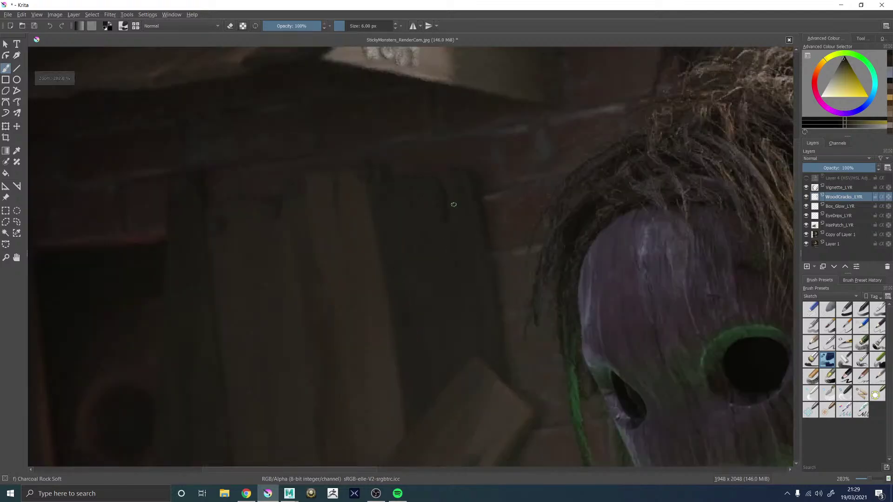
{"action": "key", "text": "e"}
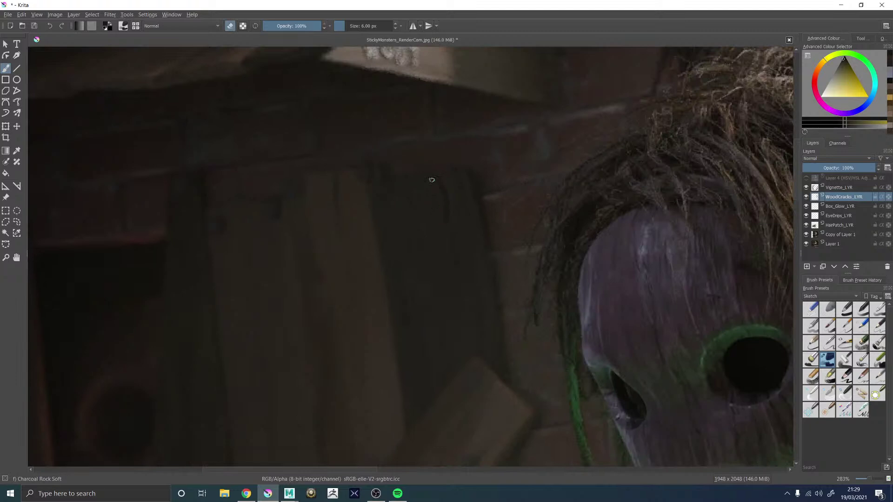
{"action": "key", "text": "e"}
{"action": "key", "text": "e"}
Step: Compare the full image with and without WoodCracks_LYR, leaving the layer shown
{"action": "scroll", "coordinate": [467, 216], "scroll_direction": "down", "scroll_amount": 4}
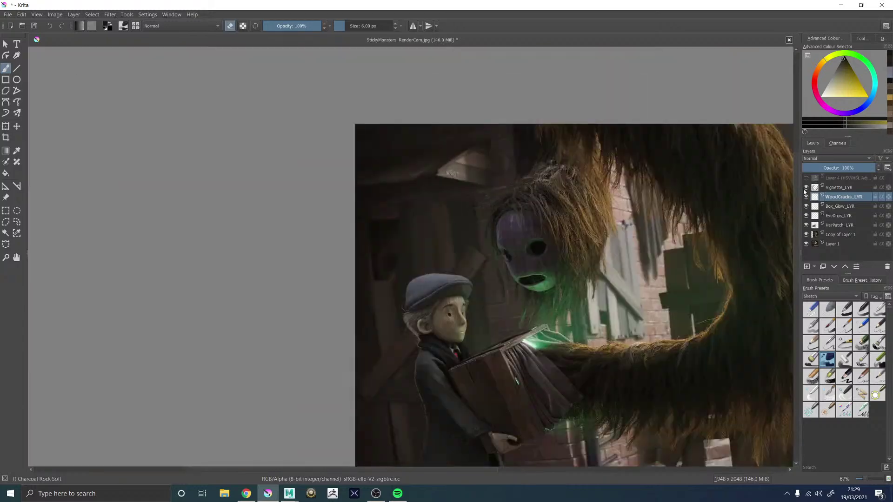
{"action": "scroll", "coordinate": [577, 203], "scroll_direction": "down", "scroll_amount": 3}
{"action": "scroll", "coordinate": [605, 204], "scroll_direction": "up", "scroll_amount": 3}
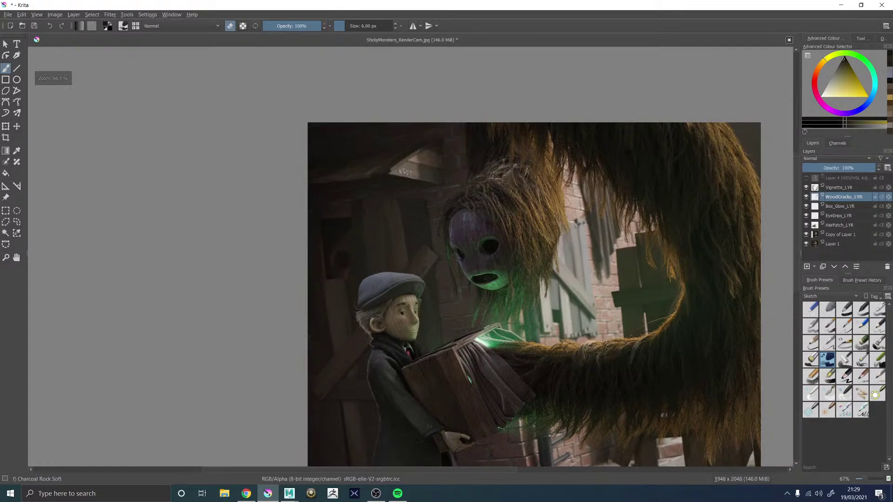
{"action": "left_click", "coordinate": [806, 197]}
{"action": "left_click", "coordinate": [807, 197]}
{"action": "left_click", "coordinate": [806, 197]}
{"action": "left_click", "coordinate": [806, 197]}
Step: Paint finer cracks down the dark plank with a 1 px brush and clean them up with a 3 px eraser
{"action": "scroll", "coordinate": [410, 201], "scroll_direction": "up", "scroll_amount": 6}
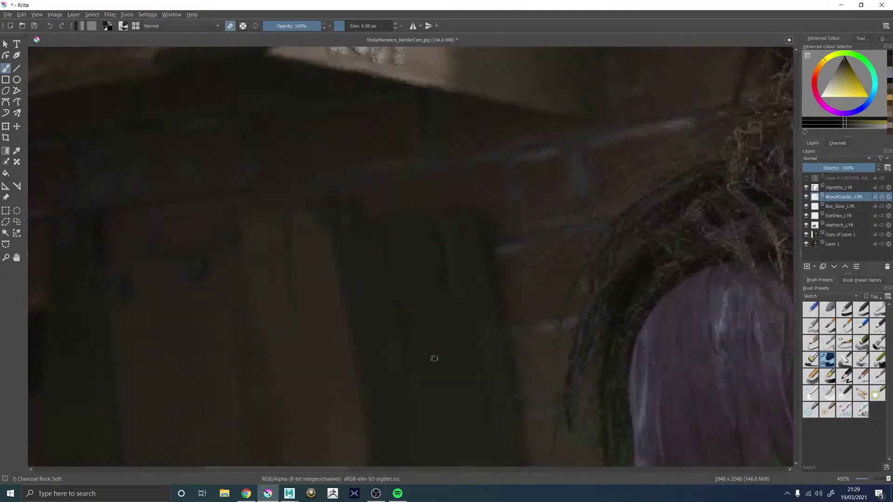
{"action": "key", "text": "bracketleft"}
{"action": "key", "text": "bracketleft"}
{"action": "key", "text": "bracketleft"}
{"action": "key", "text": "bracketleft"}
{"action": "key", "text": "e"}
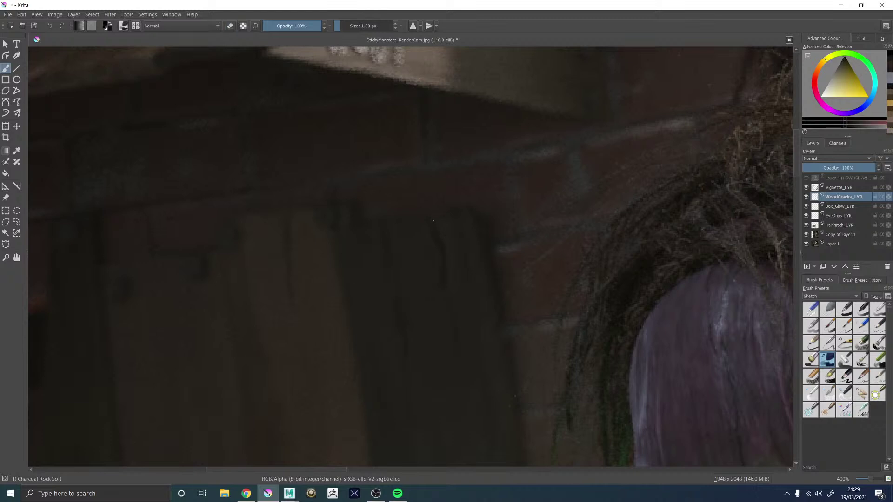
{"action": "key", "text": "bracketright"}
{"action": "key", "text": "bracketright"}
{"action": "key", "text": "e"}
Step: Check the refined plank cracks from a distance by toggling WoodCracks_LYR, leaving it visible
{"action": "scroll", "coordinate": [520, 153], "scroll_direction": "down", "scroll_amount": 3}
{"action": "scroll", "coordinate": [558, 147], "scroll_direction": "down", "scroll_amount": 3}
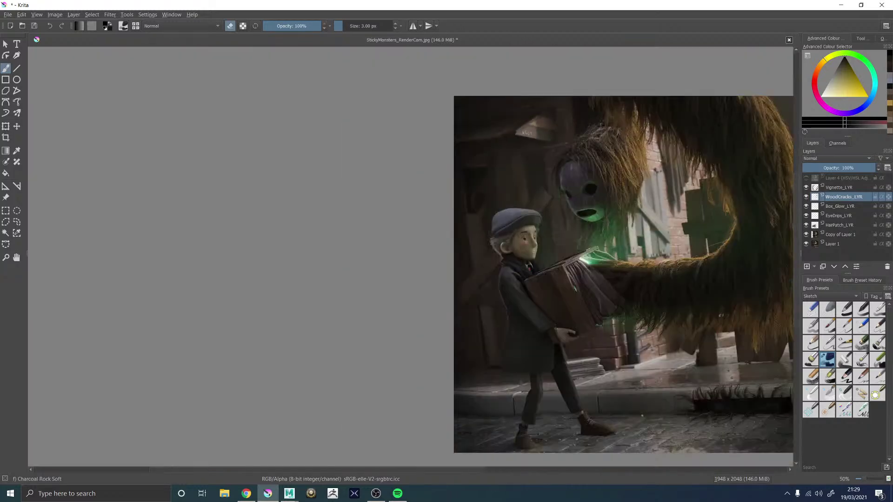
{"action": "scroll", "coordinate": [750, 162], "scroll_direction": "up", "scroll_amount": 1}
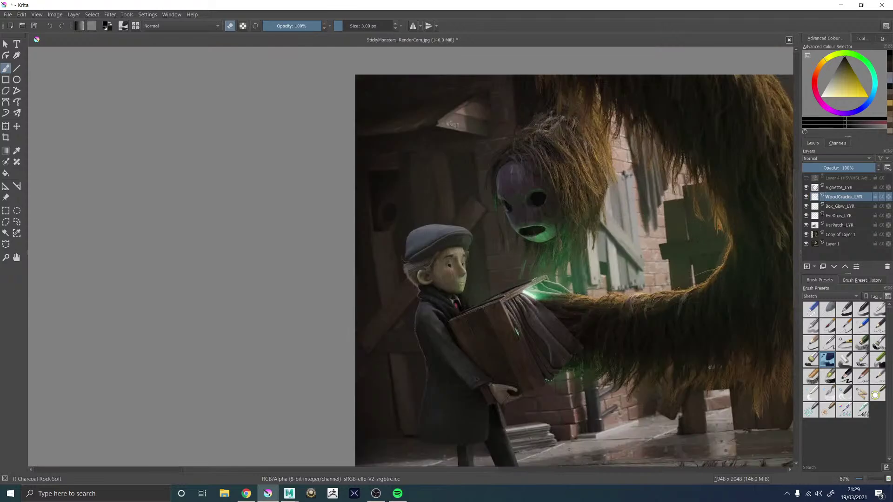
{"action": "left_click", "coordinate": [807, 196]}
{"action": "left_click", "coordinate": [806, 197]}
{"action": "left_click", "coordinate": [806, 197]}
{"action": "left_click", "coordinate": [807, 197]}
Step: Inspect the lower ends of the wooden fence boards beneath the monster's arm at close zoom
{"action": "scroll", "coordinate": [450, 177], "scroll_direction": "down", "scroll_amount": 2}
{"action": "scroll", "coordinate": [583, 193], "scroll_direction": "up", "scroll_amount": 1}
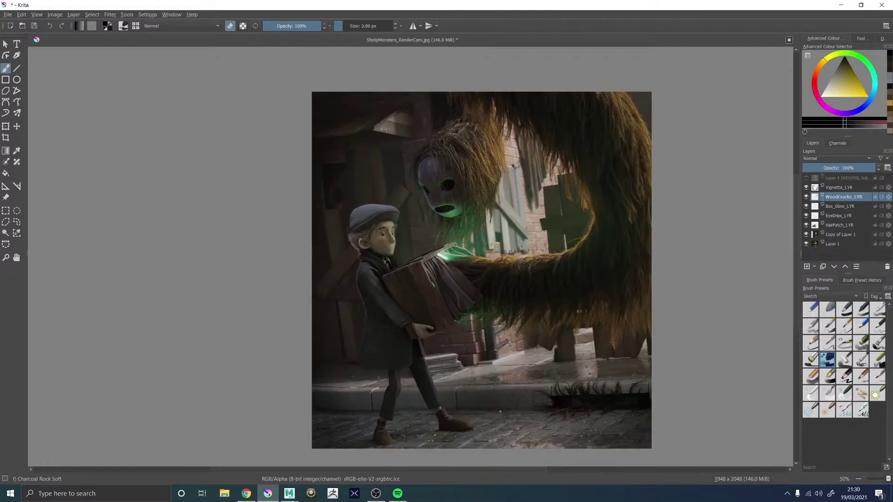
{"action": "scroll", "coordinate": [550, 316], "scroll_direction": "up", "scroll_amount": 5}
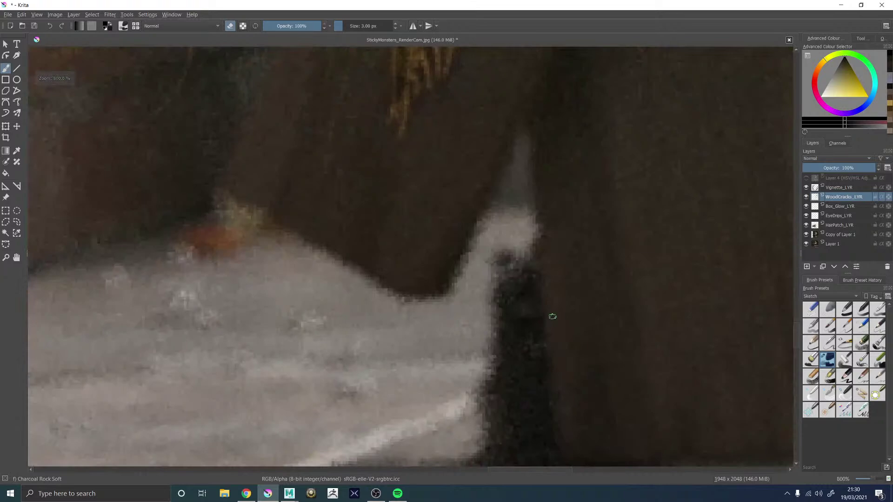
{"action": "scroll", "coordinate": [540, 317], "scroll_direction": "down", "scroll_amount": 5}
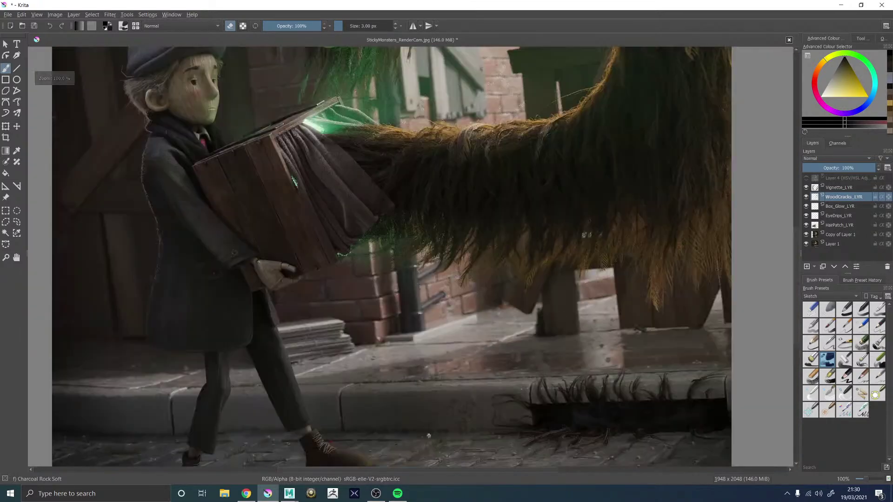
{"action": "scroll", "coordinate": [577, 337], "scroll_direction": "up", "scroll_amount": 5}
{"action": "scroll", "coordinate": [578, 337], "scroll_direction": "up", "scroll_amount": 3}
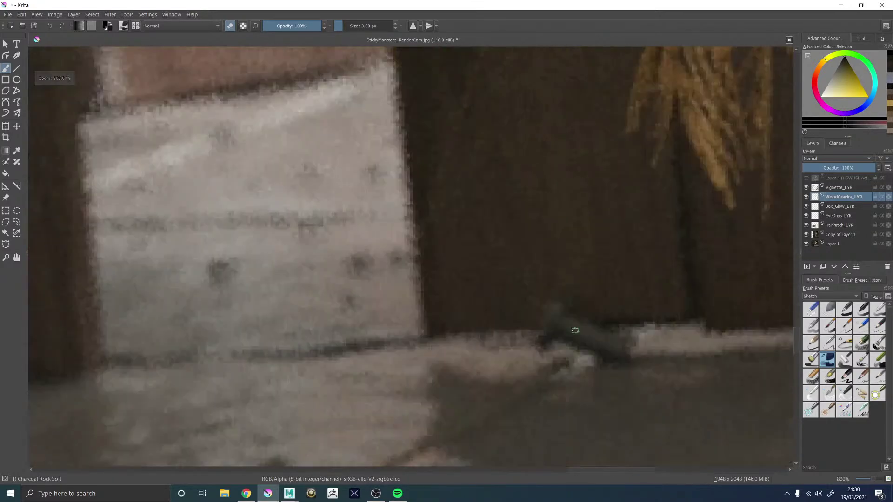
Step: Hide Copy of Layer 1 and group the layers from Vignette_LYR down to HairPatch_LYR with Quick Group
{"action": "scroll", "coordinate": [534, 230], "scroll_direction": "down", "scroll_amount": 3}
{"action": "scroll", "coordinate": [495, 171], "scroll_direction": "down", "scroll_amount": 6}
{"action": "scroll", "coordinate": [494, 171], "scroll_direction": "up", "scroll_amount": 3}
{"action": "left_click", "coordinate": [838, 188]}
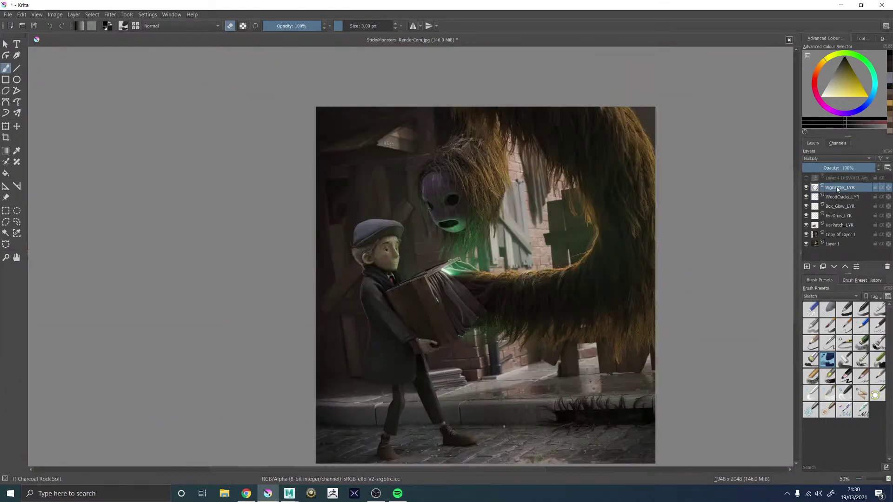
{"action": "left_click", "coordinate": [806, 235]}
{"action": "left_click", "coordinate": [845, 226], "text": "shift"}
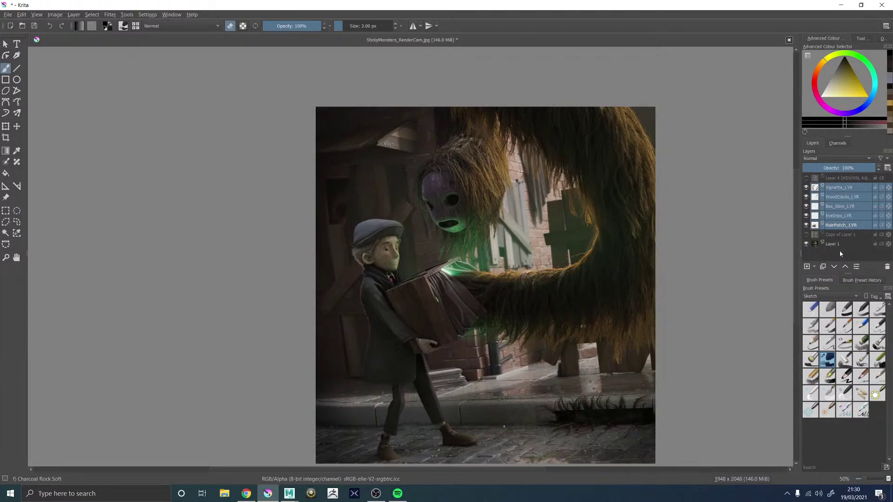
{"action": "right_click", "coordinate": [847, 189]}
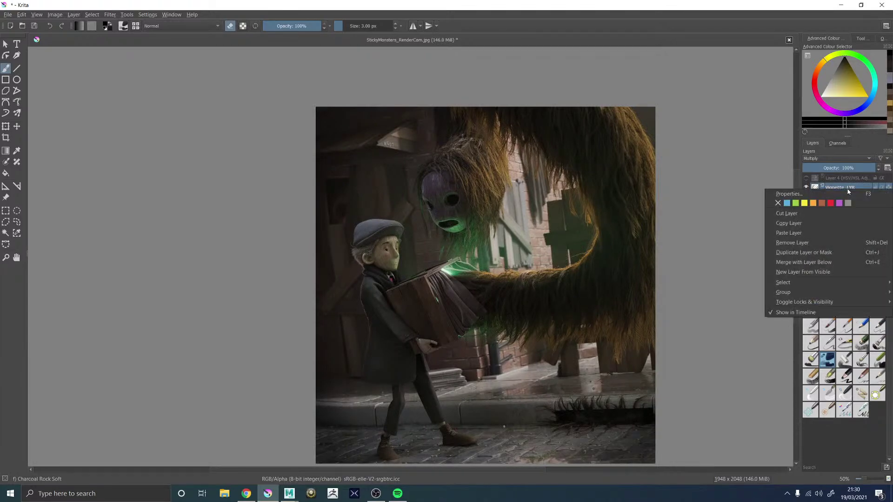
{"action": "mouse_move", "coordinate": [790, 292]}
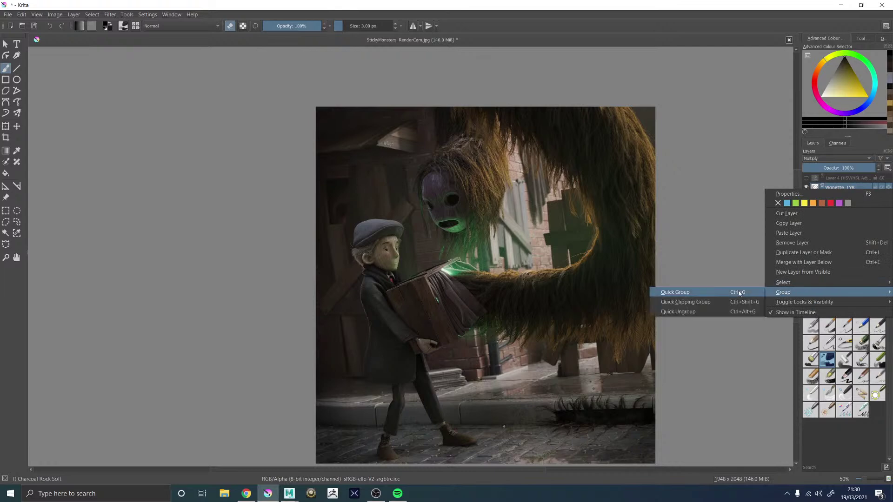
{"action": "left_click", "coordinate": [701, 293]}
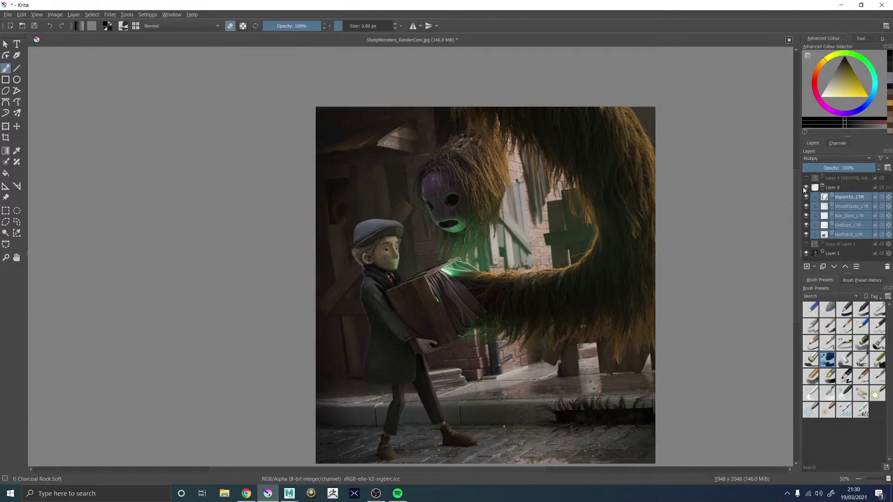
Step: On HairPatch_LYR, turn off eraser mode, reduce the brush to 1 px and retouch the monster's hair patch with sampled hair colours
{"action": "scroll", "coordinate": [475, 132], "scroll_direction": "up", "scroll_amount": 6}
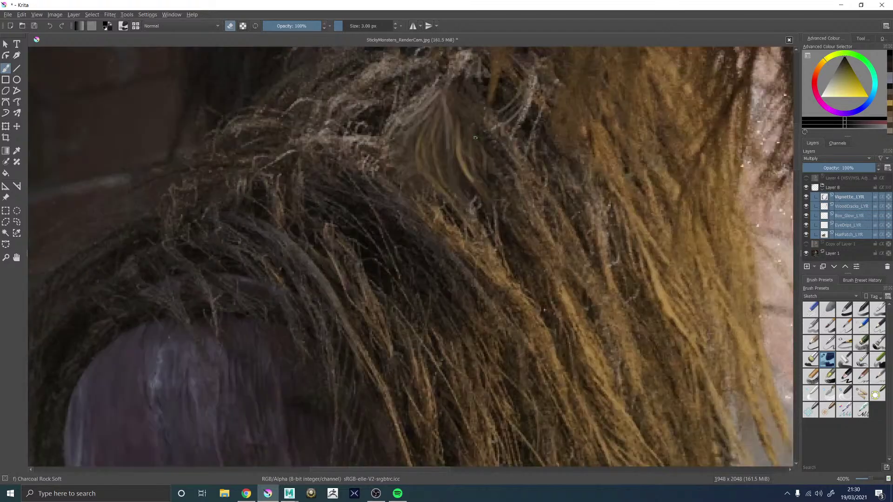
{"action": "left_click", "coordinate": [450, 224], "text": "ctrl"}
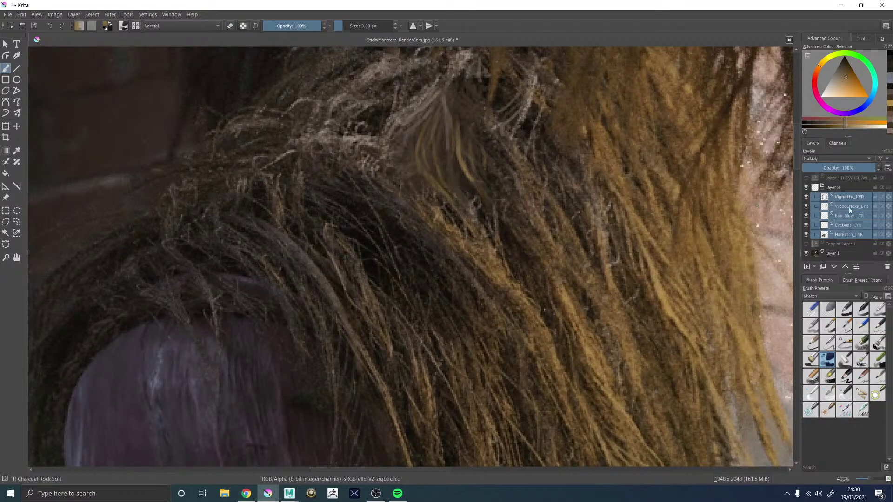
{"action": "left_click", "coordinate": [849, 234]}
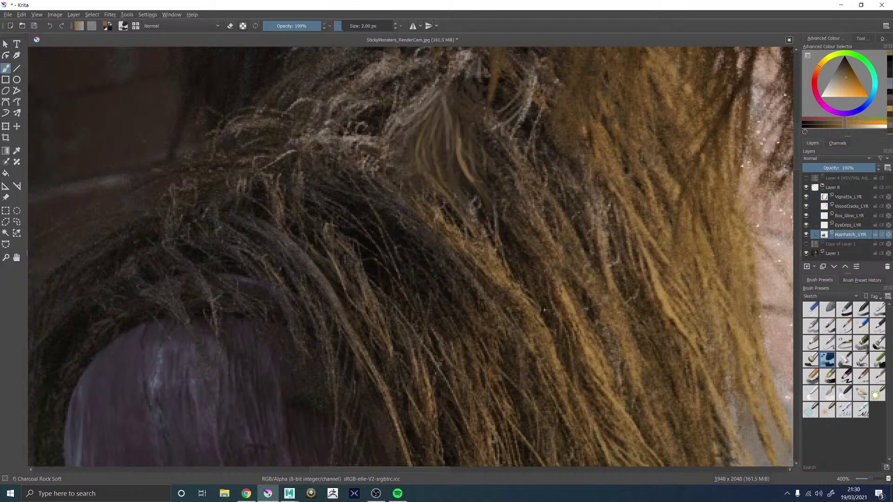
{"action": "key", "text": "bracketleft"}
{"action": "left_click", "coordinate": [486, 80], "text": "ctrl"}
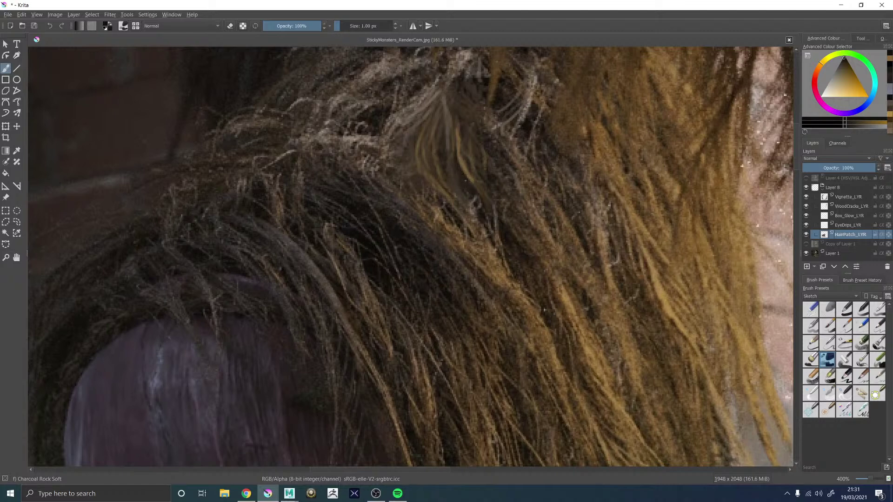
Step: Blend the ends of the hair patch into the monster's surrounding hair with fine 1 px strokes in sampled browns
{"action": "left_click", "coordinate": [440, 238], "text": "ctrl"}
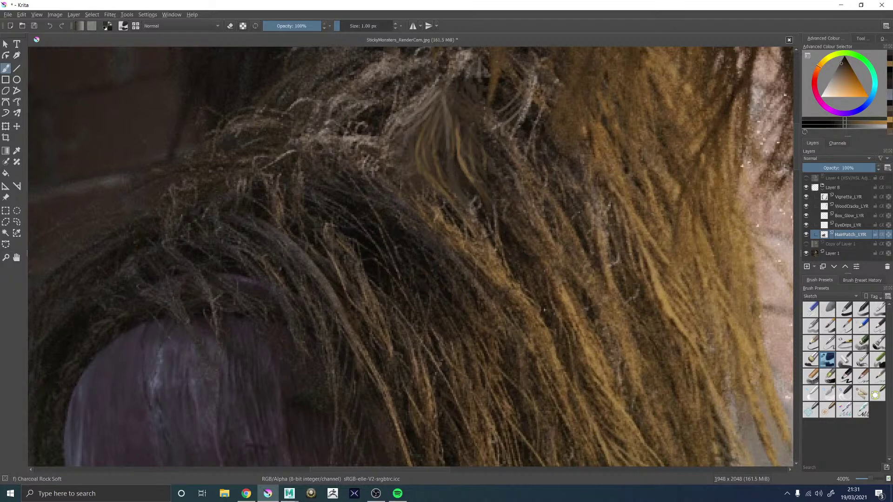
{"action": "left_click", "coordinate": [467, 150], "text": "ctrl"}
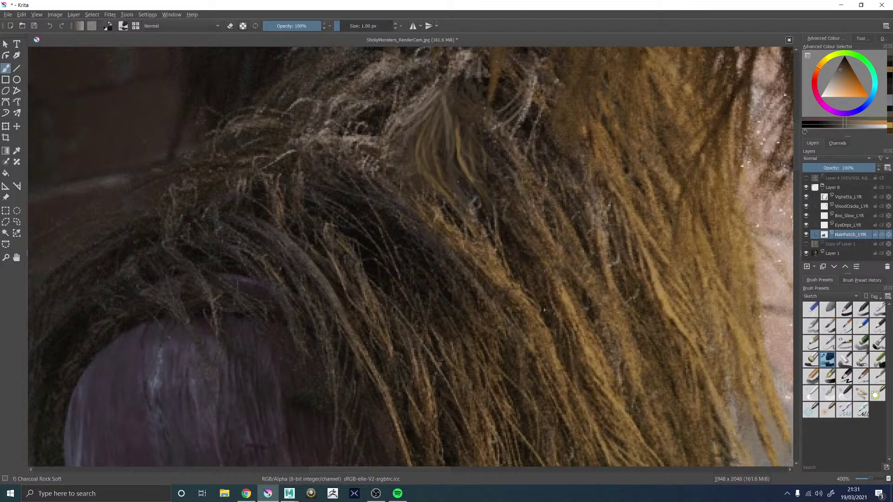
{"action": "scroll", "coordinate": [457, 181], "scroll_direction": "down", "scroll_amount": 5}
{"action": "scroll", "coordinate": [467, 124], "scroll_direction": "up", "scroll_amount": 6}
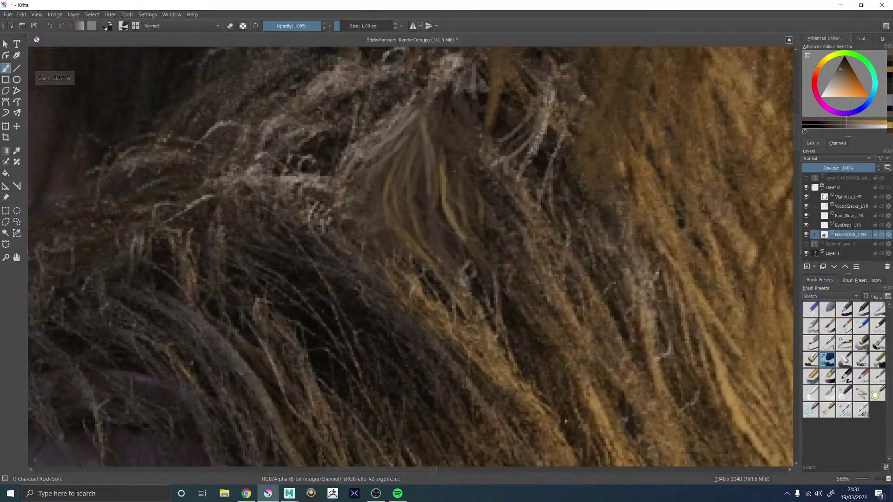
{"action": "left_click", "coordinate": [477, 189], "text": "ctrl"}
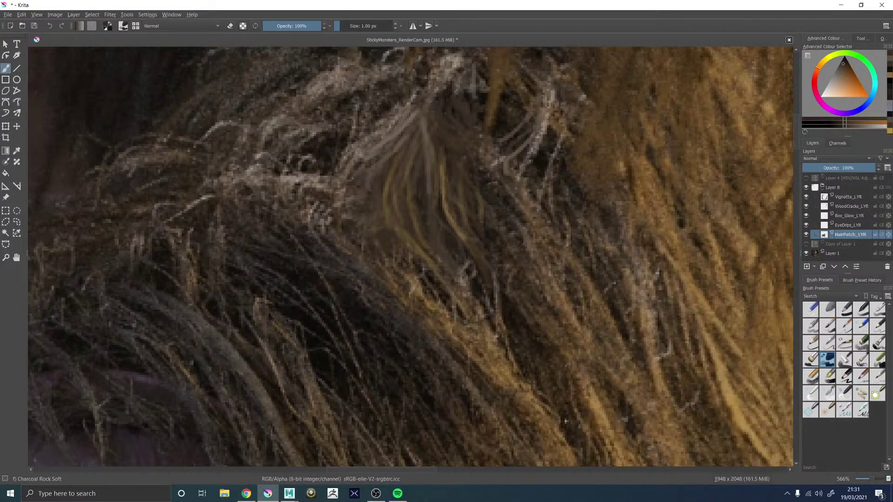
Step: Add a new layer directly above HairPatch_LYR and name it Strays_LYR
{"action": "scroll", "coordinate": [553, 154], "scroll_direction": "down", "scroll_amount": 6}
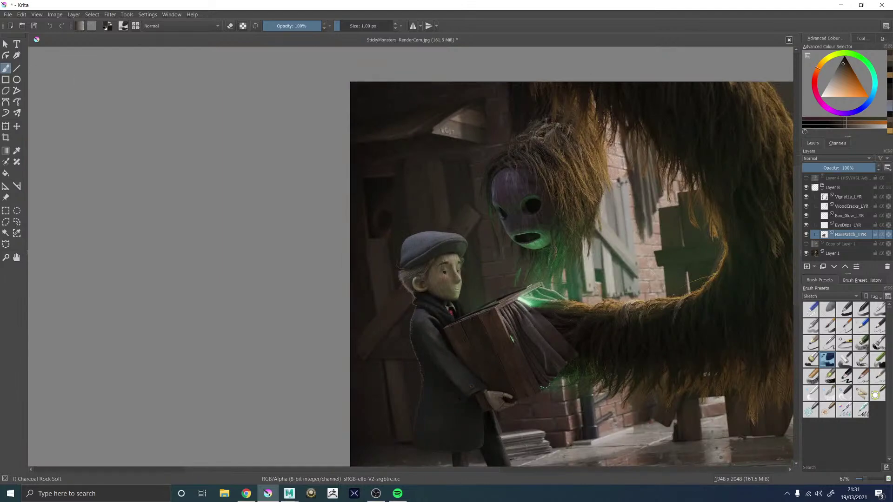
{"action": "scroll", "coordinate": [467, 161], "scroll_direction": "up", "scroll_amount": 8}
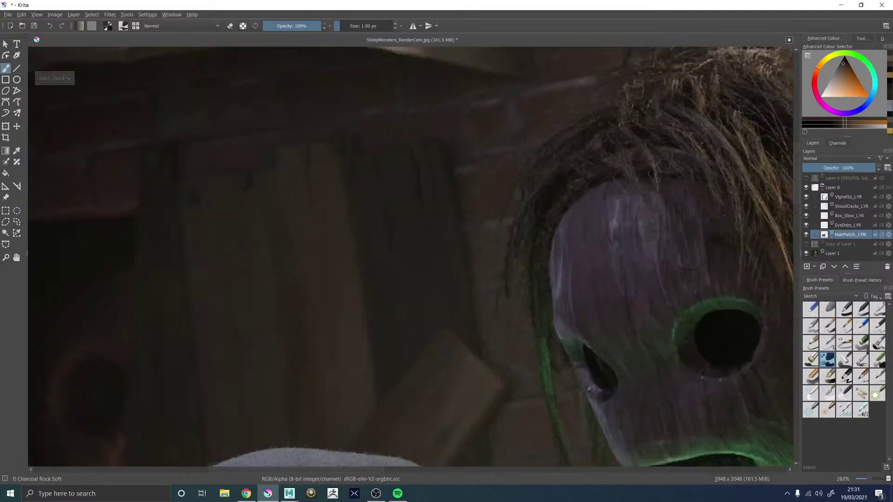
{"action": "scroll", "coordinate": [643, 234], "scroll_direction": "down", "scroll_amount": 3}
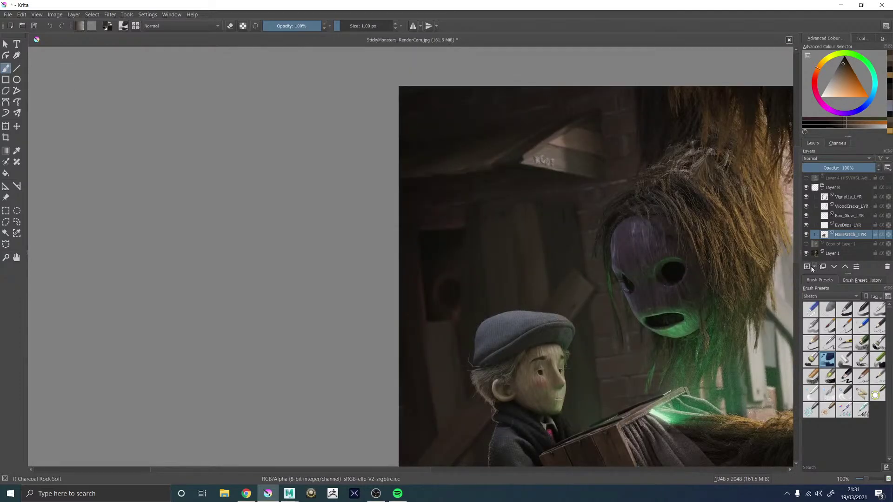
{"action": "left_click", "coordinate": [811, 267]}
{"action": "double_click", "coordinate": [844, 235]}
{"action": "type", "text": "Stray"}
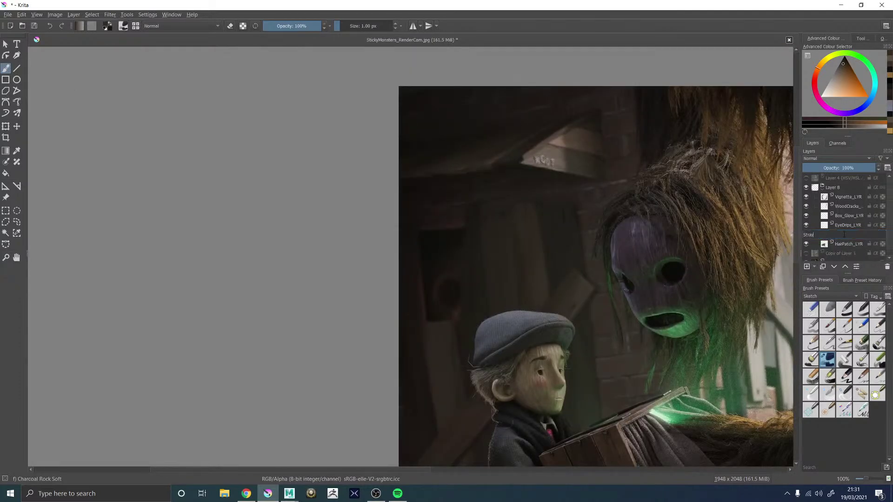
{"action": "type", "text": "s_LYR"}
{"action": "key", "text": "Return"}
Step: Paint fine stray hairs under the back edge of the boy's cap on Strays_LYR, using colours sampled from the existing strands
{"action": "scroll", "coordinate": [524, 371], "scroll_direction": "up", "scroll_amount": 5}
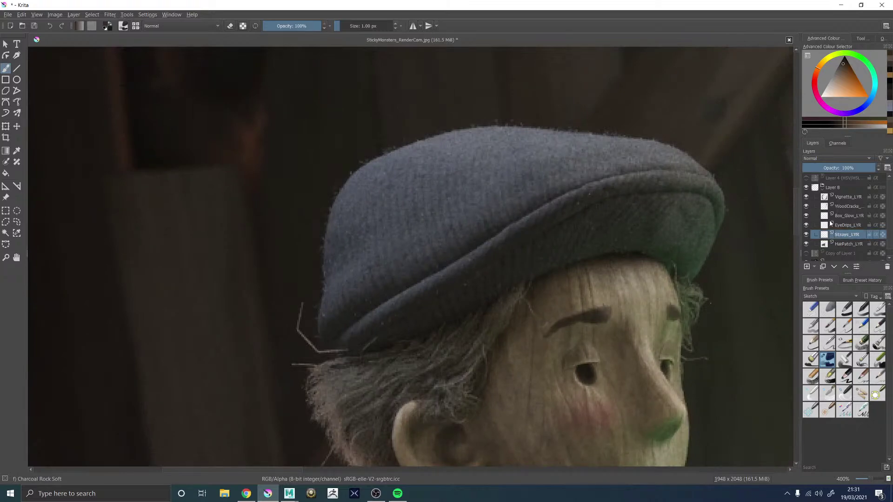
{"action": "left_click", "coordinate": [309, 339], "text": "ctrl"}
{"action": "left_click", "coordinate": [308, 339], "text": "ctrl"}
{"action": "left_click_drag", "start_coordinate": [308, 340], "coordinate": [309, 342]}
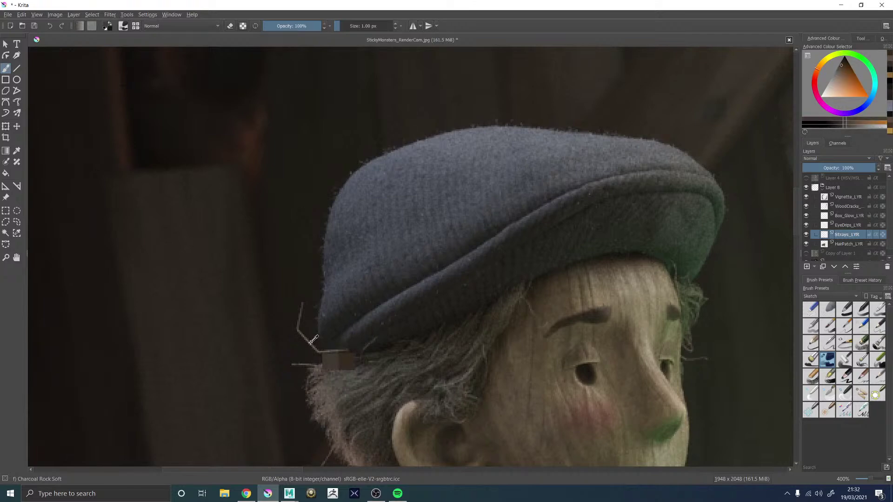
{"action": "left_click", "coordinate": [308, 343], "text": "ctrl"}
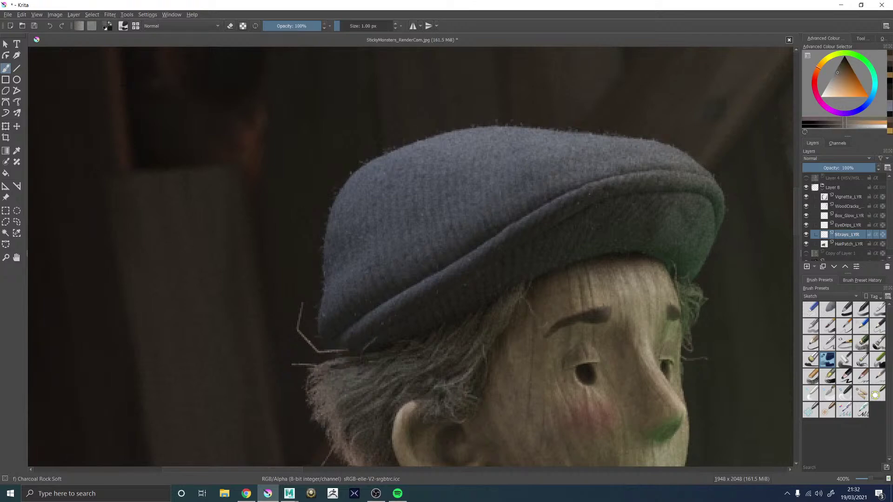
{"action": "left_click_drag", "start_coordinate": [310, 355], "coordinate": [320, 359]}
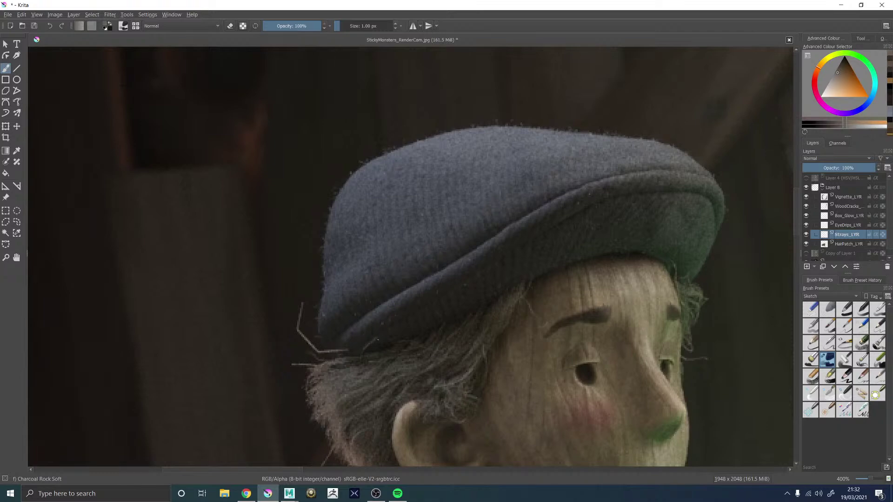
{"action": "scroll", "coordinate": [372, 314], "scroll_direction": "down", "scroll_amount": 2}
{"action": "scroll", "coordinate": [385, 375], "scroll_direction": "up", "scroll_amount": 2}
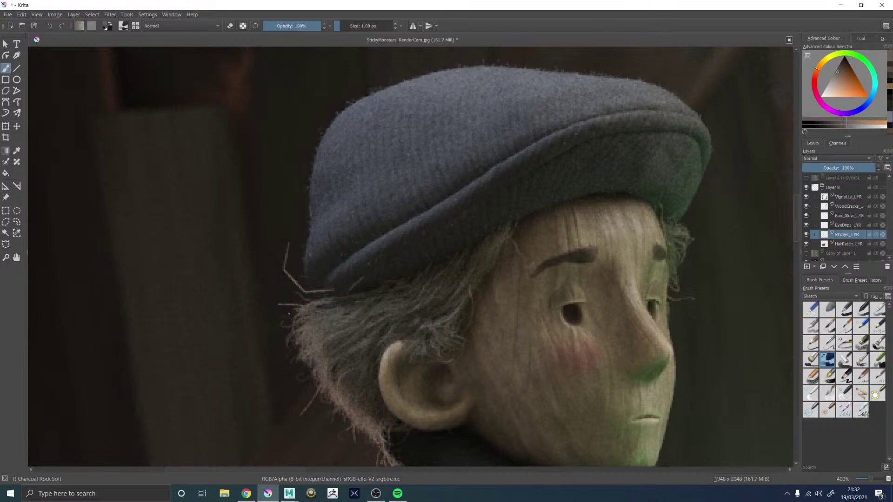
Step: Break up the edge of the boy's hair behind the ear with thin strokes in a sampled dark background colour
{"action": "key", "text": "minus"}
{"action": "key", "text": "minus"}
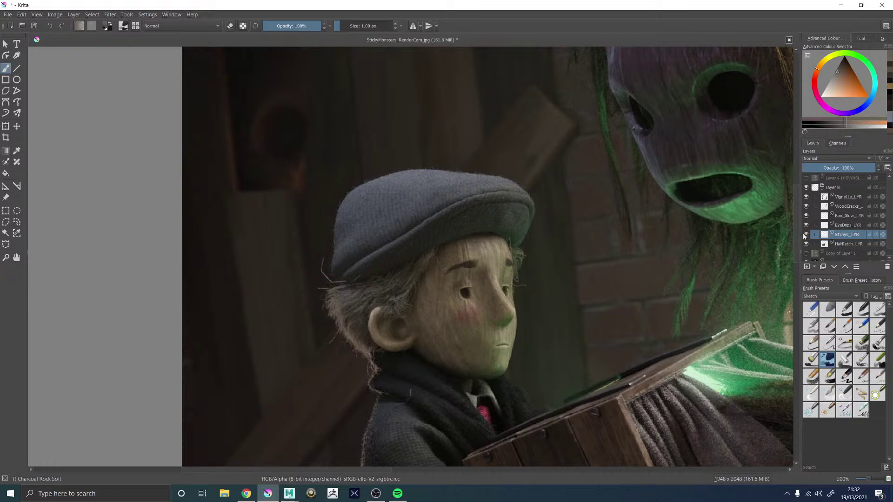
{"action": "scroll", "coordinate": [334, 326], "scroll_direction": "up", "scroll_amount": 5}
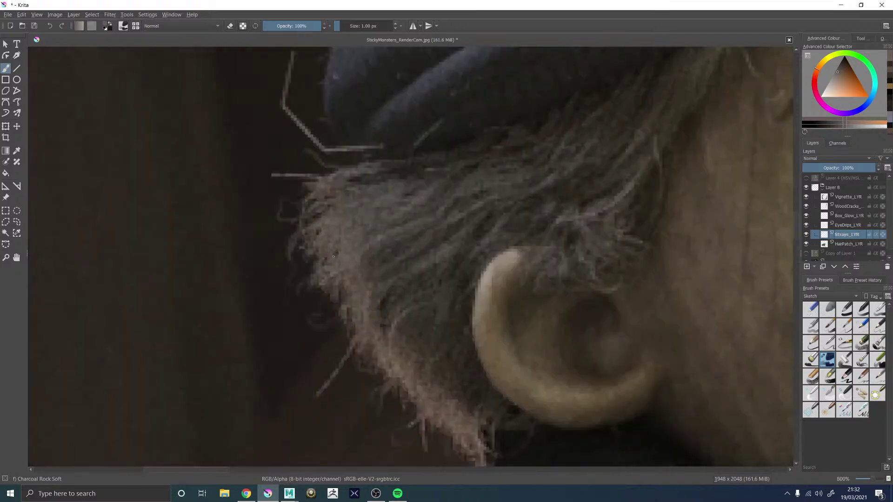
{"action": "left_click", "coordinate": [326, 307], "text": "ctrl"}
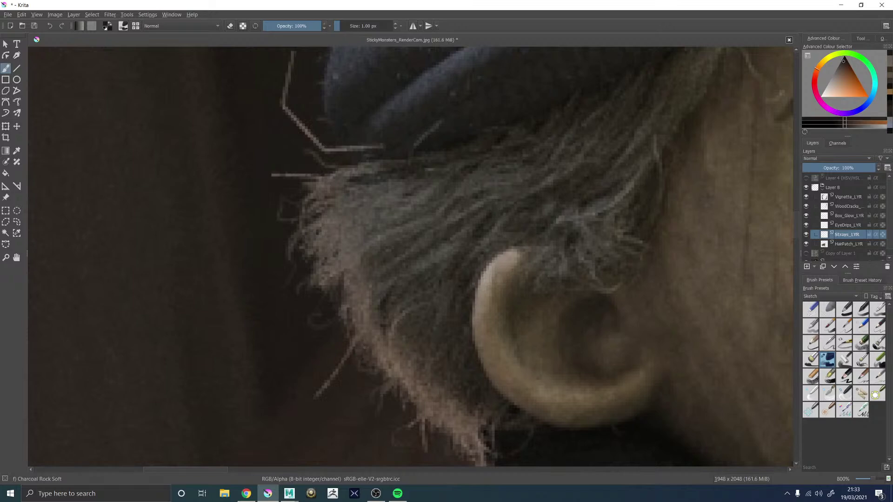
{"action": "left_click_drag", "start_coordinate": [365, 337], "coordinate": [367, 330]}
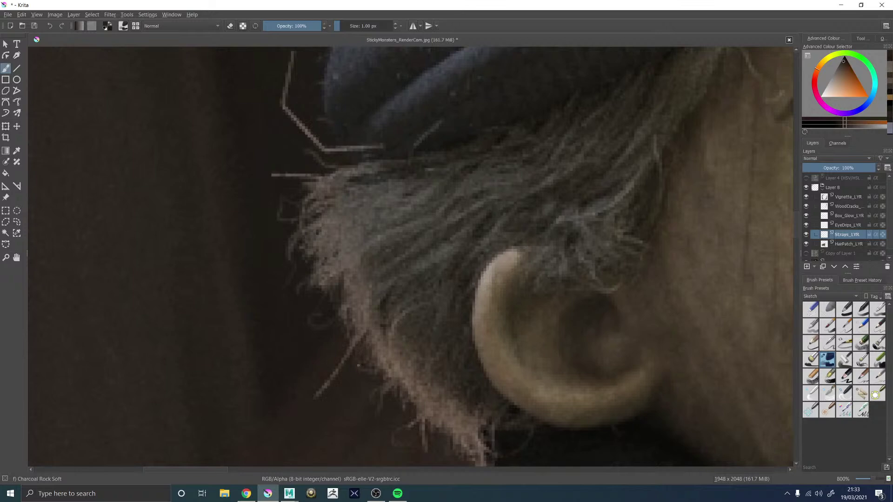
Step: Toggle the visibility of Strays_LYR repeatedly to compare the boy's hair with and without the painted strays
{"action": "left_click", "coordinate": [806, 234]}
{"action": "left_click", "coordinate": [805, 234]}
{"action": "left_click", "coordinate": [806, 235]}
{"action": "left_click", "coordinate": [806, 234]}
{"action": "scroll", "coordinate": [651, 243], "scroll_direction": "down", "scroll_amount": 5}
{"action": "scroll", "coordinate": [702, 281], "scroll_direction": "up", "scroll_amount": 1}
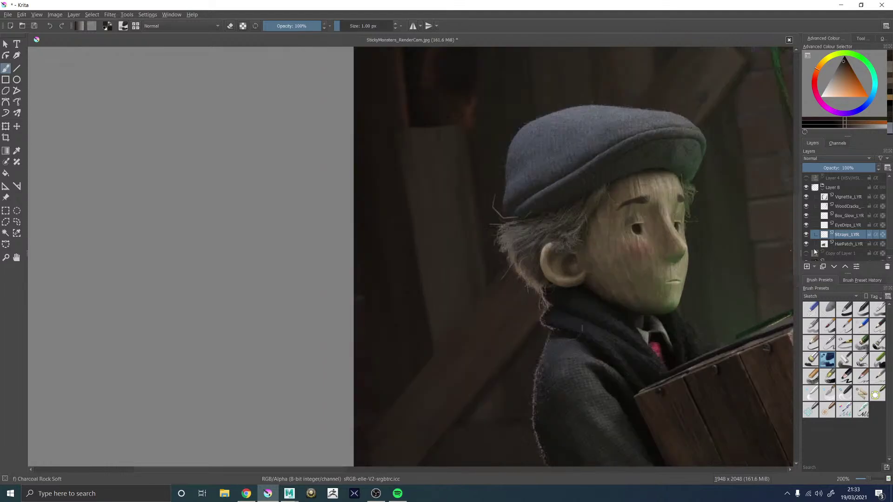
{"action": "left_click", "coordinate": [807, 235]}
{"action": "left_click", "coordinate": [806, 235]}
{"action": "left_click", "coordinate": [807, 235]}
{"action": "left_click", "coordinate": [807, 235]}
{"action": "left_click", "coordinate": [807, 235]}
{"action": "left_click", "coordinate": [807, 235]}
{"action": "left_click", "coordinate": [807, 235]}
{"action": "left_click", "coordinate": [807, 235]}
Step: Refine the stray hairs beside the boy's far temple with 1 px strokes in greenish colours sampled from the nearby strands
{"action": "scroll", "coordinate": [716, 188], "scroll_direction": "up", "scroll_amount": 4}
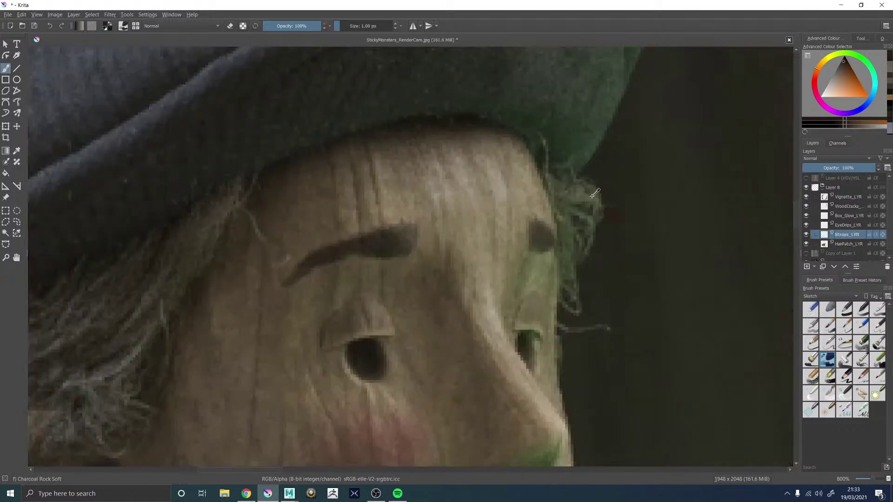
{"action": "left_click", "coordinate": [608, 212], "text": "ctrl"}
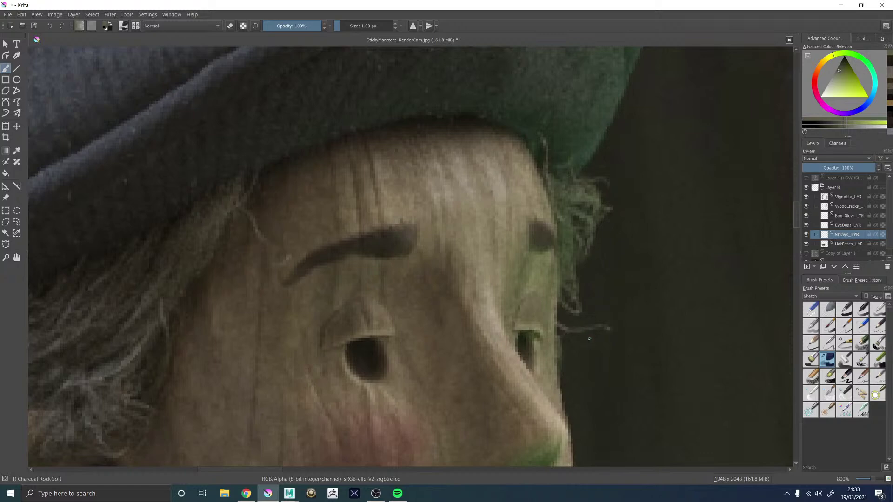
{"action": "left_click", "coordinate": [578, 328], "text": "ctrl"}
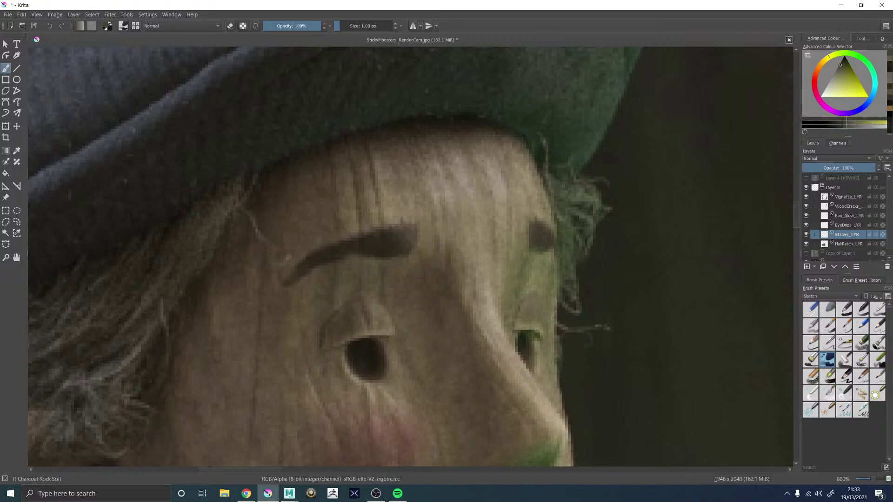
{"action": "scroll", "coordinate": [638, 249], "scroll_direction": "down", "scroll_amount": 5}
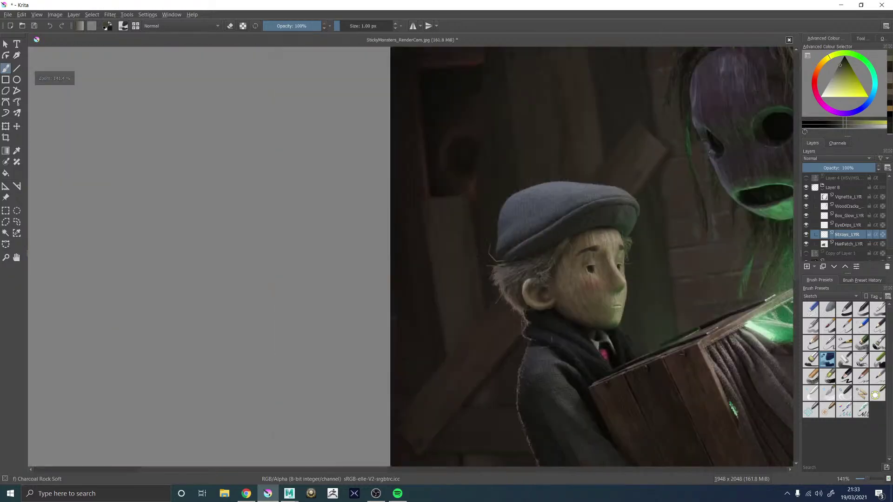
{"action": "scroll", "coordinate": [612, 279], "scroll_direction": "up", "scroll_amount": 5}
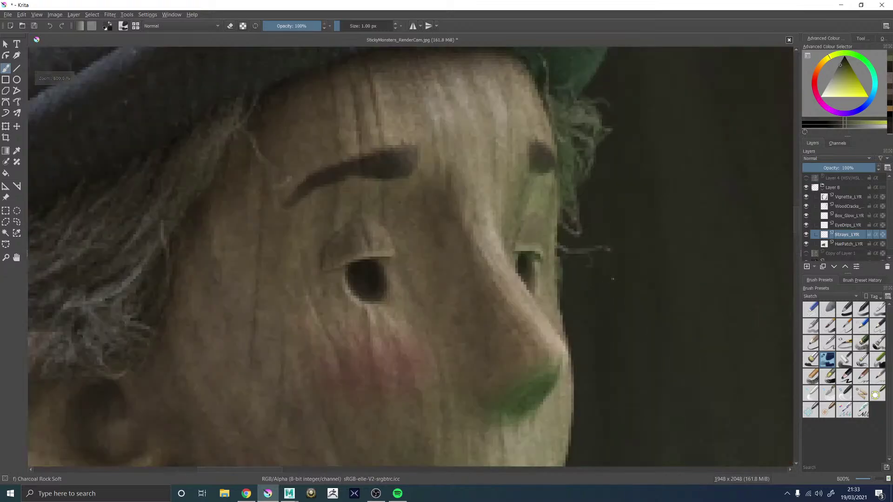
{"action": "scroll", "coordinate": [673, 137], "scroll_direction": "down", "scroll_amount": 4}
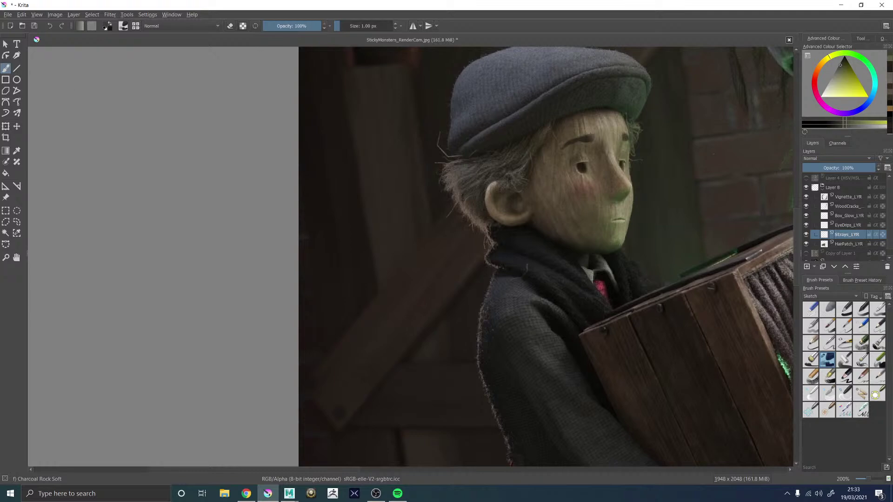
{"action": "scroll", "coordinate": [697, 173], "scroll_direction": "down", "scroll_amount": 6}
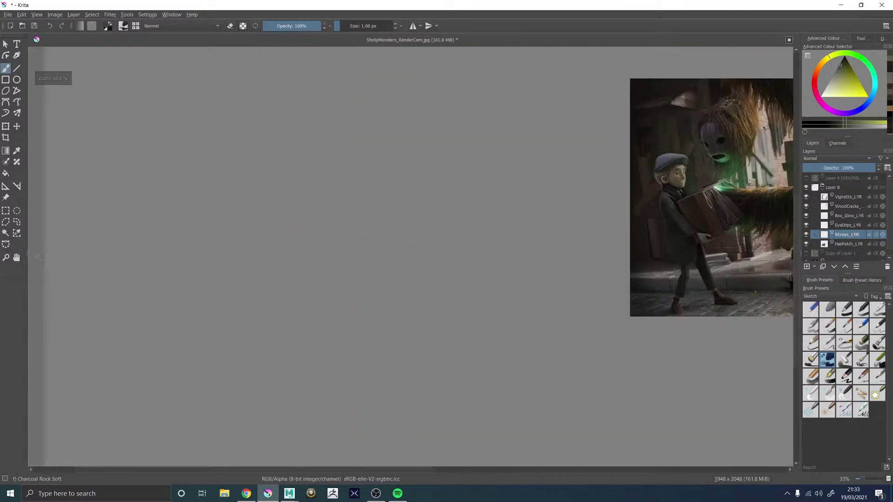
{"action": "scroll", "coordinate": [723, 168], "scroll_direction": "up", "scroll_amount": 4}
{"action": "scroll", "coordinate": [703, 154], "scroll_direction": "down", "scroll_amount": 1}
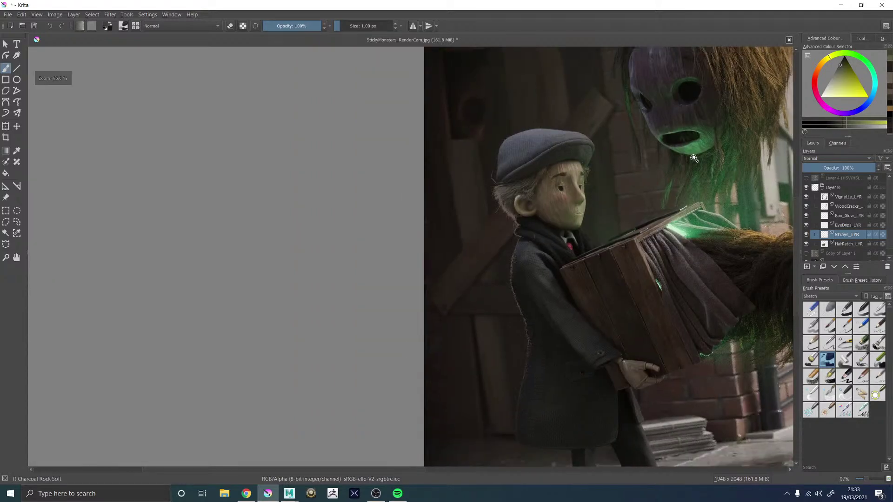
Step: Add a new paint layer above Strays_LYR and name it DrainMonster_Eye for work on the creature in the kerb drain
{"action": "scroll", "coordinate": [698, 153], "scroll_direction": "up", "scroll_amount": 1}
{"action": "scroll", "coordinate": [697, 153], "scroll_direction": "up", "scroll_amount": 4}
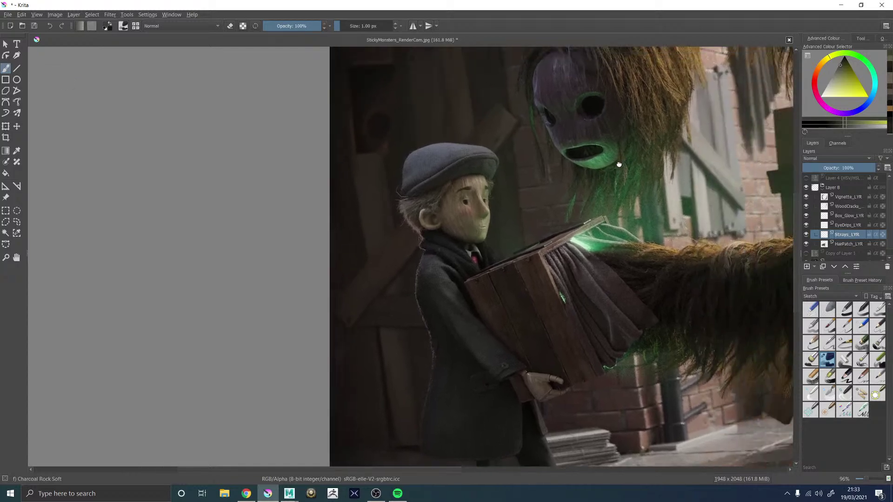
{"action": "key", "text": "1"}
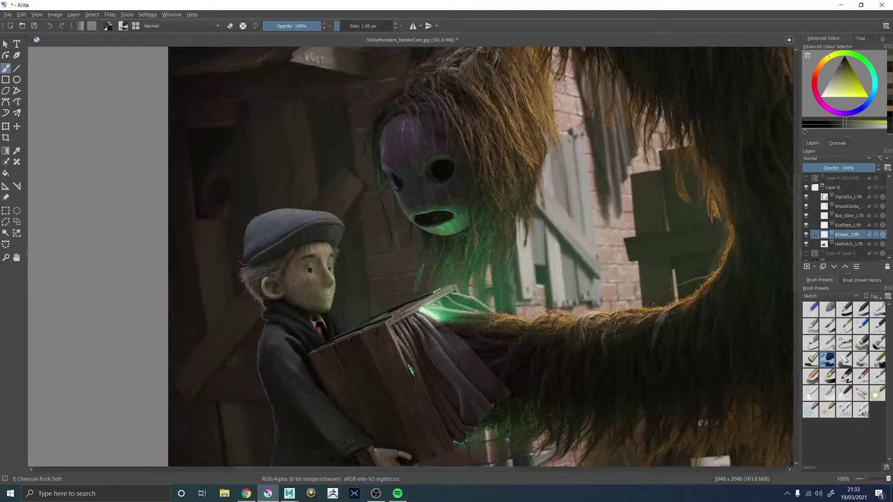
{"action": "left_click_drag", "start_coordinate": [502, 311], "coordinate": [358, 158]}
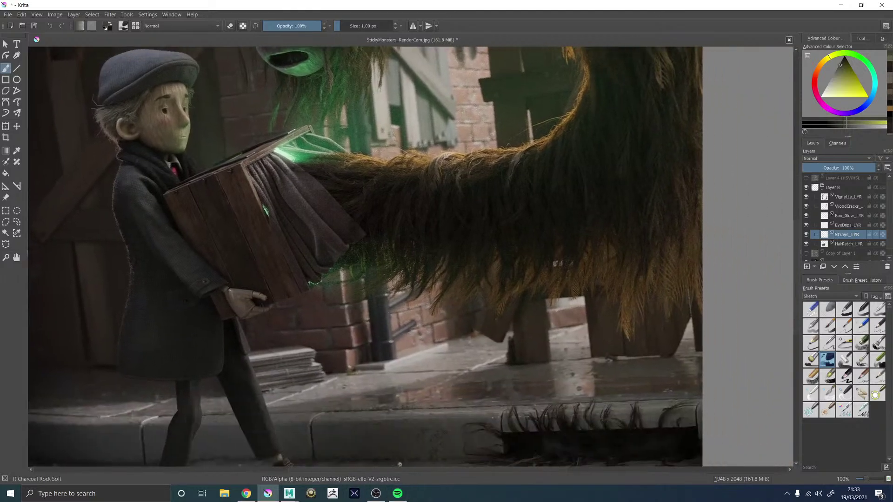
{"action": "left_click_drag", "start_coordinate": [400, 464], "coordinate": [405, 343]}
{"action": "scroll", "coordinate": [636, 335], "scroll_direction": "up", "scroll_amount": 6}
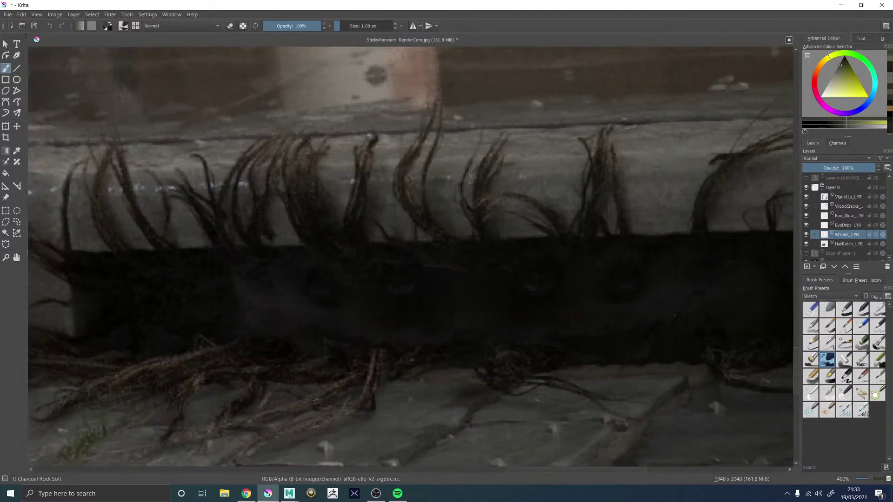
{"action": "left_click", "coordinate": [807, 266]}
{"action": "double_click", "coordinate": [843, 234]}
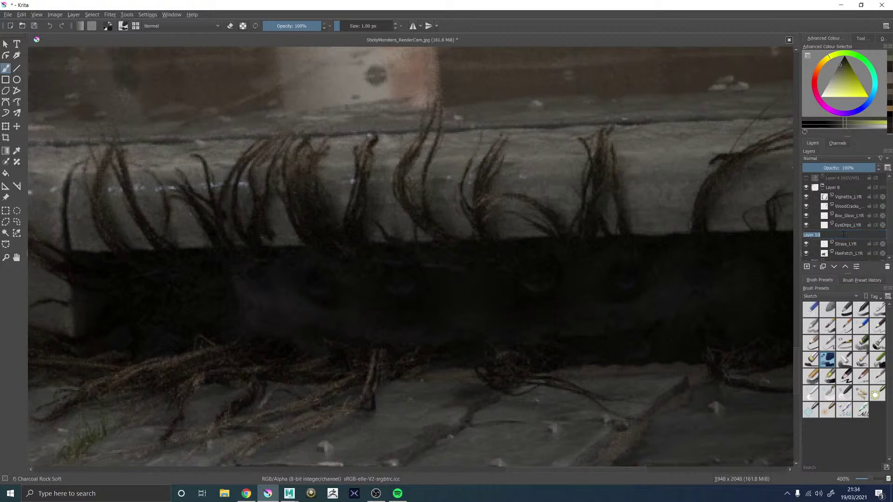
{"action": "type", "text": "Dr"}
{"action": "type", "text": "ainMonster"}
{"action": "type", "text": "_Eye"}
{"action": "key", "text": "Return"}
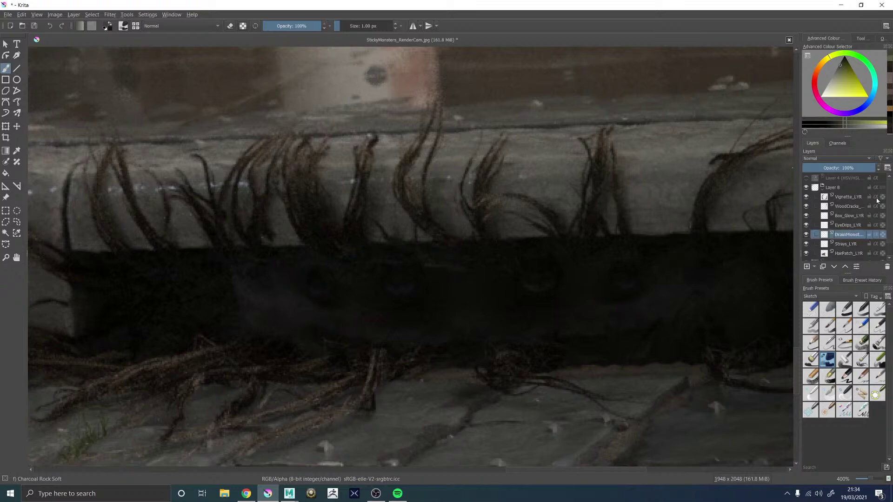
Step: Put Strays_LYR into a new quick group named Kid_GRP and toggle the group's visibility to check it
{"action": "left_click", "coordinate": [846, 245]}
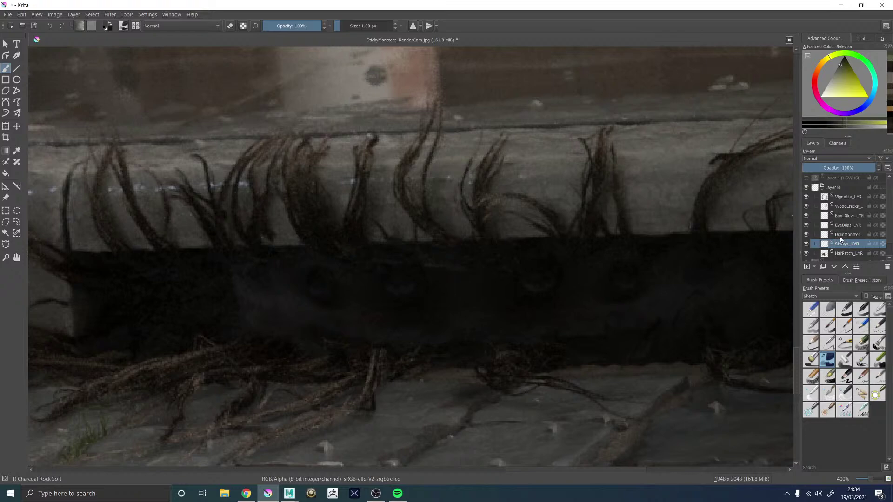
{"action": "right_click", "coordinate": [847, 246]}
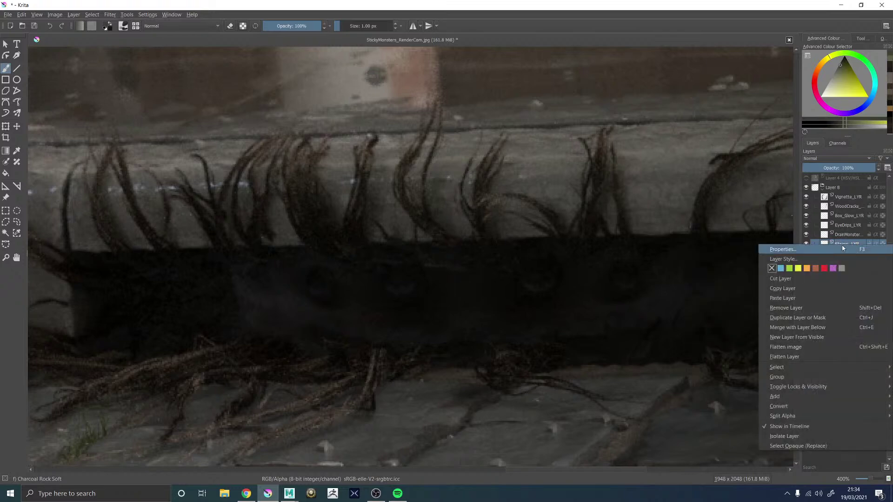
{"action": "left_click", "coordinate": [850, 244]}
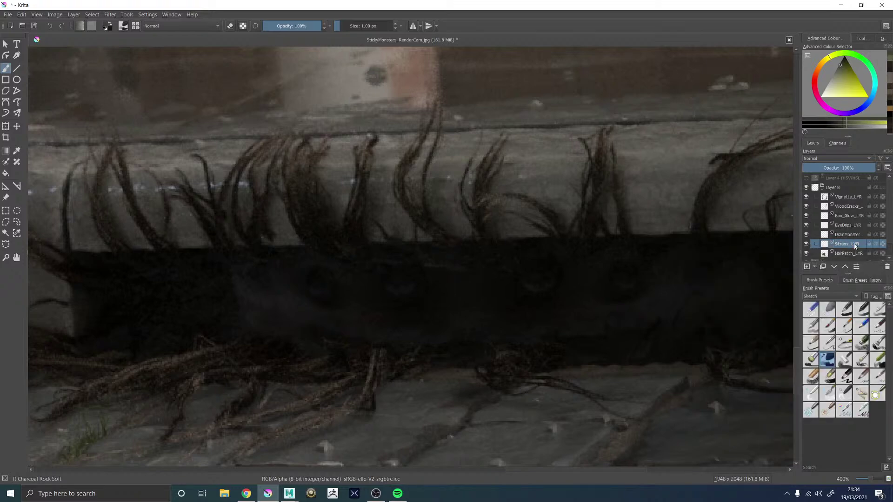
{"action": "left_click", "coordinate": [816, 267]}
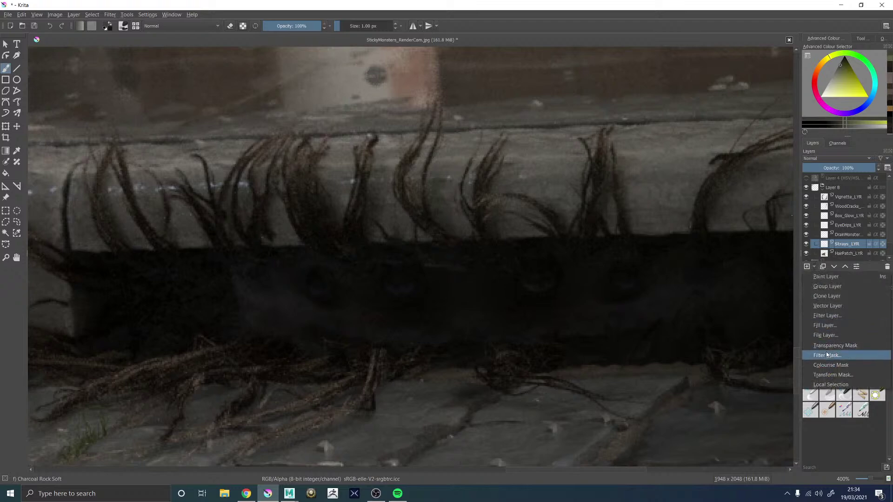
{"action": "left_click", "coordinate": [849, 246]}
{"action": "right_click", "coordinate": [848, 245]}
{"action": "mouse_move", "coordinate": [776, 373]}
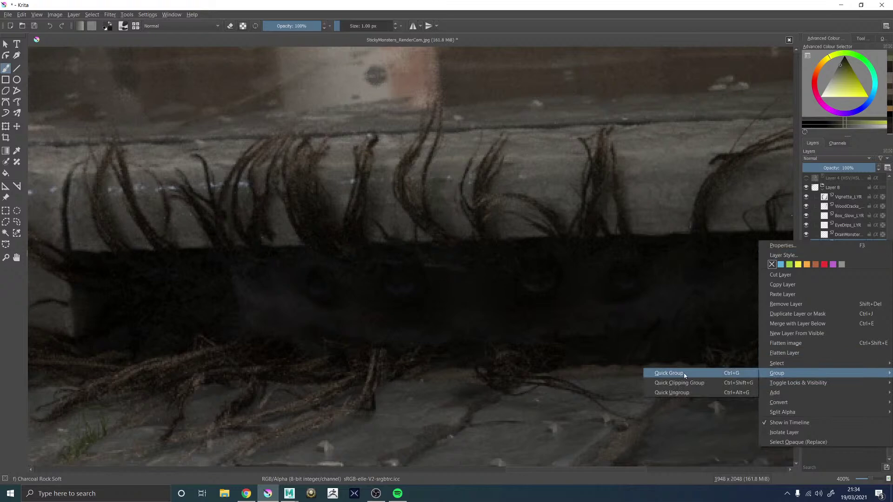
{"action": "left_click", "coordinate": [651, 372]}
{"action": "double_click", "coordinate": [851, 239]}
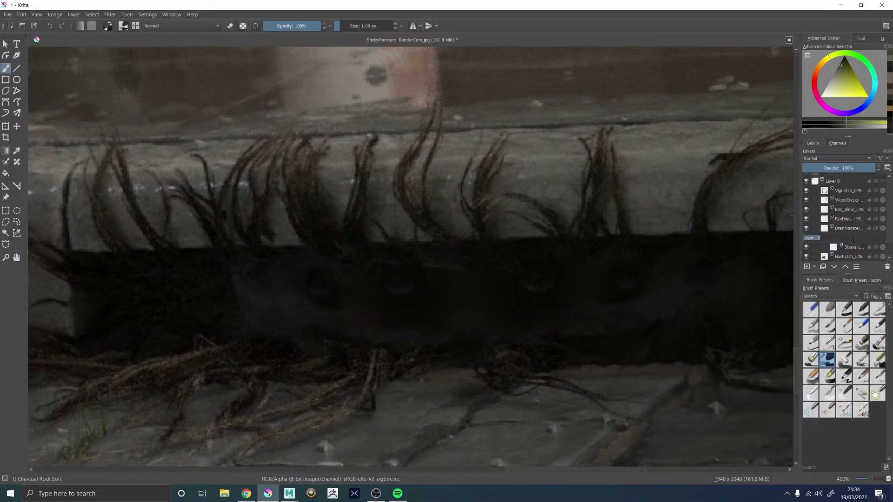
{"action": "type", "text": "Kid_GRP"}
{"action": "key", "text": "Return"}
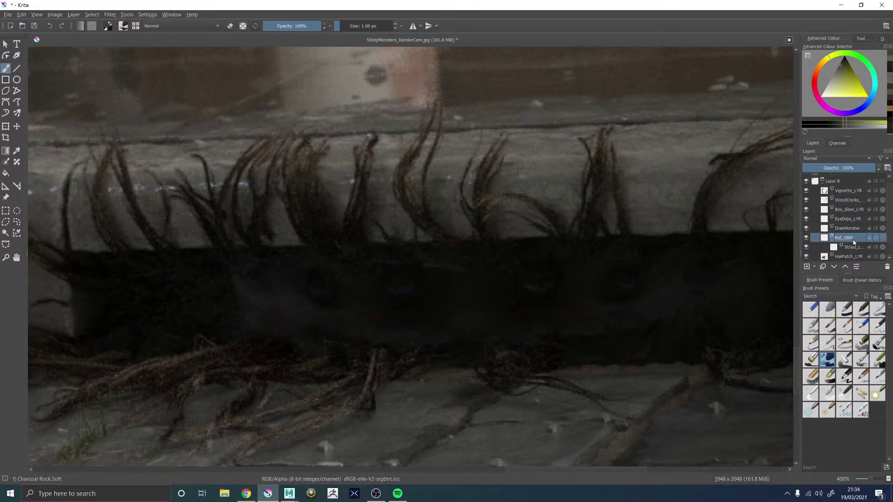
{"action": "left_click", "coordinate": [806, 238]}
{"action": "left_click", "coordinate": [805, 237]}
Step: Group the EyeDrips and HairPatch layers together and name the group Monster_GRP
{"action": "left_click", "coordinate": [849, 256]}
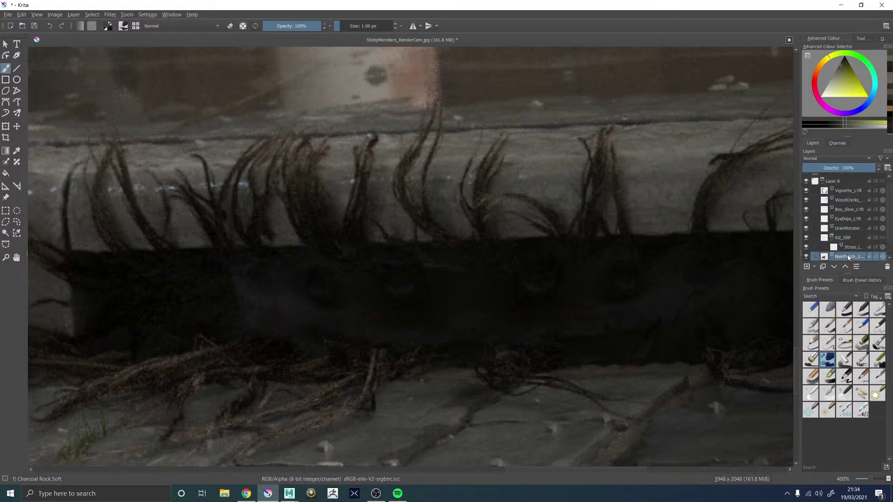
{"action": "left_click", "coordinate": [849, 220], "text": "ctrl"}
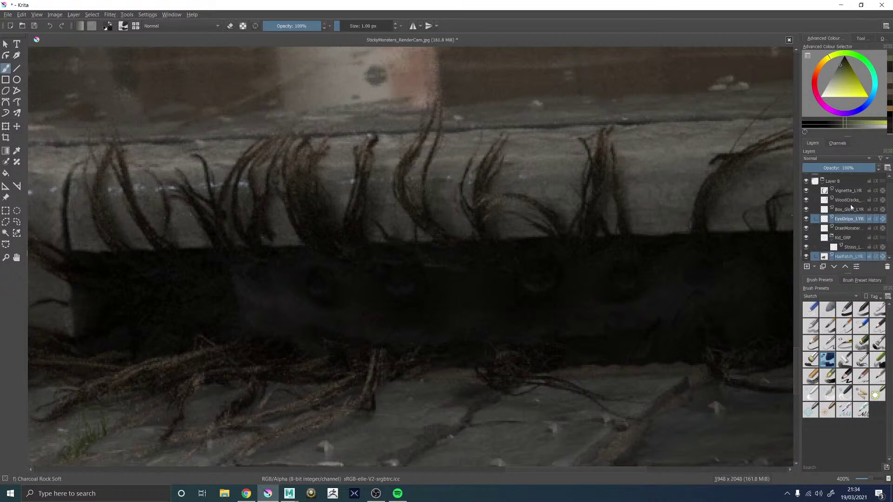
{"action": "right_click", "coordinate": [848, 217]}
{"action": "mouse_move", "coordinate": [787, 319]}
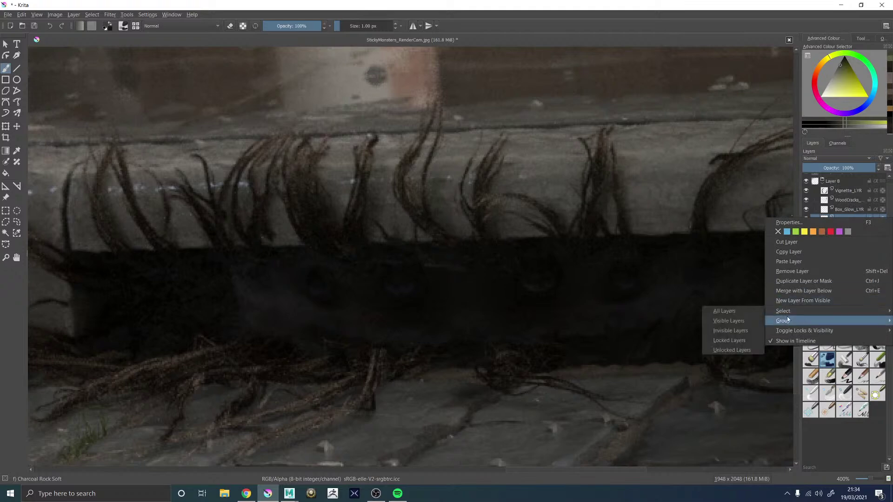
{"action": "left_click", "coordinate": [733, 320]}
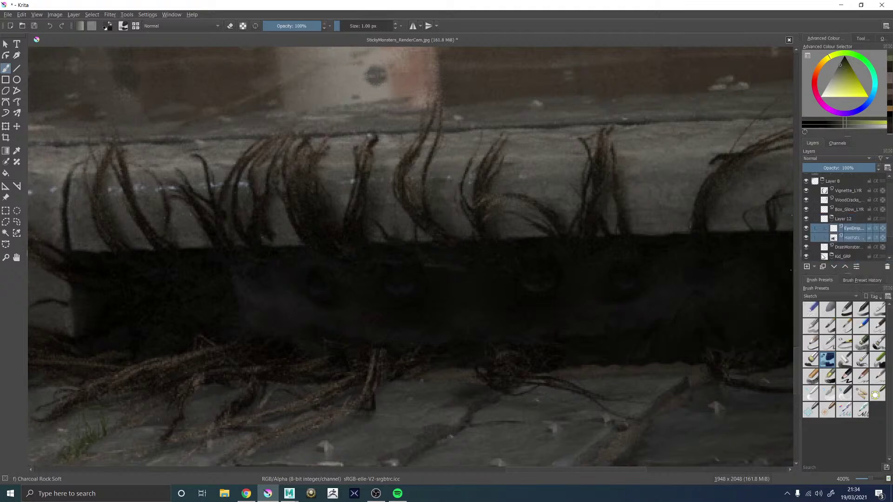
{"action": "double_click", "coordinate": [843, 221]}
{"action": "type", "text": "Mon"}
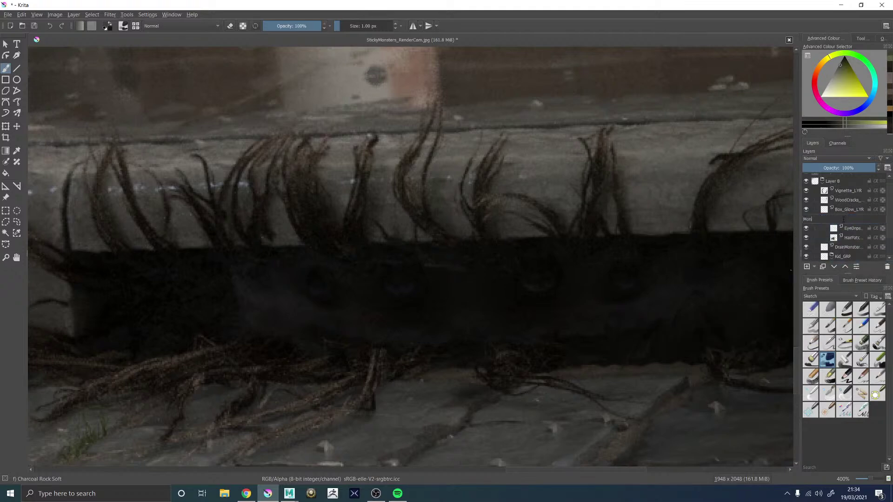
{"action": "type", "text": "ster_GRP"}
{"action": "key", "text": "Return"}
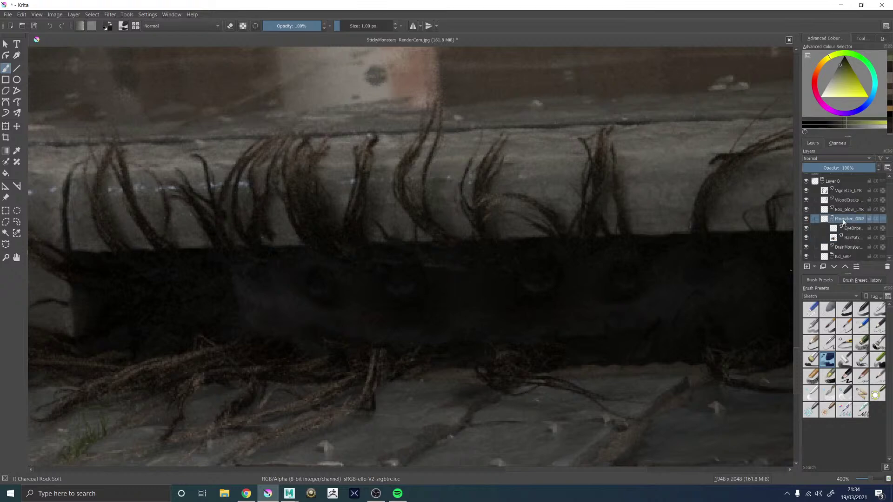
Step: Colour-label Monster_GRP red and Kid_GRP yellow
{"action": "right_click", "coordinate": [843, 221]}
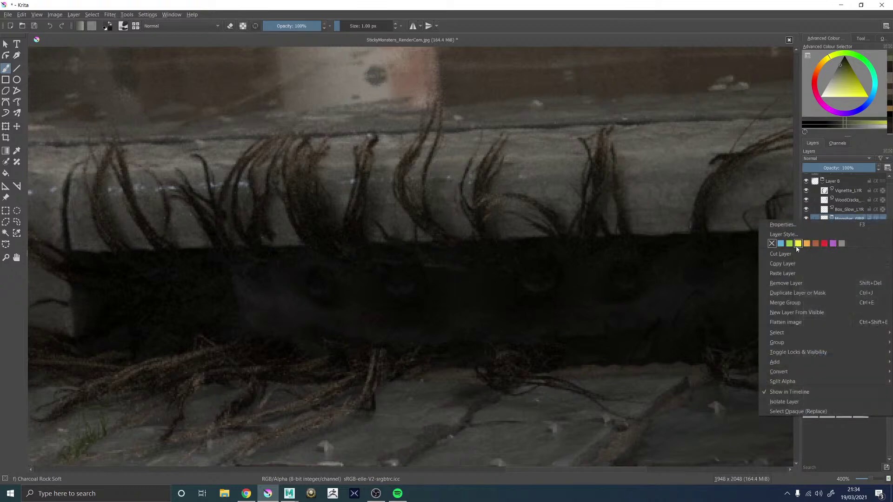
{"action": "left_click", "coordinate": [822, 245]}
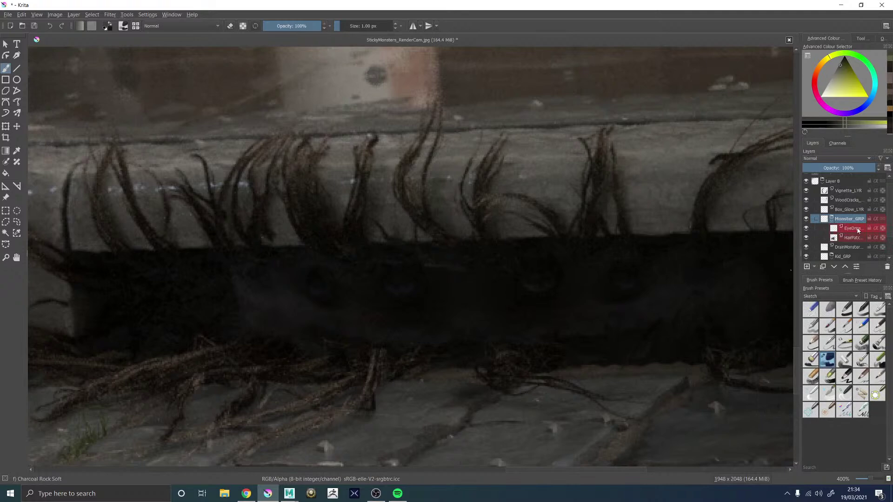
{"action": "right_click", "coordinate": [846, 257]}
{"action": "left_click", "coordinate": [798, 279]}
{"action": "scroll", "coordinate": [854, 236], "scroll_direction": "up", "scroll_amount": 3}
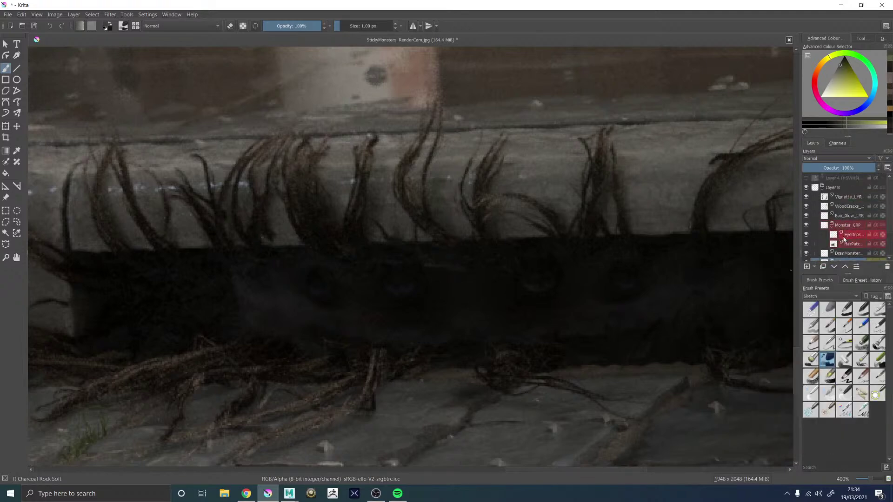
Step: Toggle the visibility of the Layer 8 group repeatedly at 100% zoom to compare the render with and without the retouching
{"action": "scroll", "coordinate": [487, 193], "scroll_direction": "down", "scroll_amount": 8}
{"action": "key", "text": "1"}
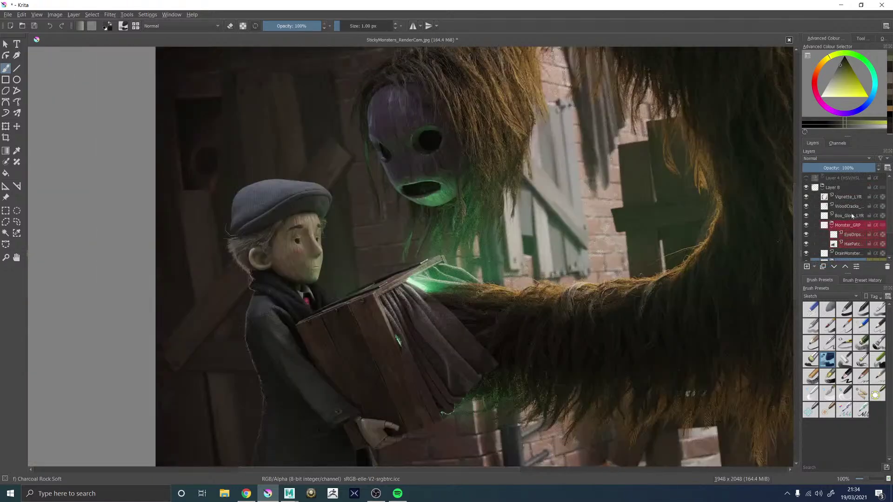
{"action": "left_click", "coordinate": [806, 187]}
{"action": "left_click", "coordinate": [806, 189]}
{"action": "left_click", "coordinate": [806, 189]}
{"action": "left_click", "coordinate": [807, 188]}
{"action": "left_click", "coordinate": [807, 188]}
{"action": "left_click", "coordinate": [807, 188]}
{"action": "left_click", "coordinate": [807, 189]}
{"action": "left_click", "coordinate": [807, 188]}
{"action": "left_click", "coordinate": [807, 188]}
{"action": "left_click", "coordinate": [807, 188]}
{"action": "left_click", "coordinate": [806, 188]}
{"action": "left_click", "coordinate": [807, 188]}
{"action": "left_click", "coordinate": [806, 188]}
{"action": "left_click", "coordinate": [807, 189]}
{"action": "left_click", "coordinate": [807, 189]}
{"action": "left_click", "coordinate": [807, 188]}
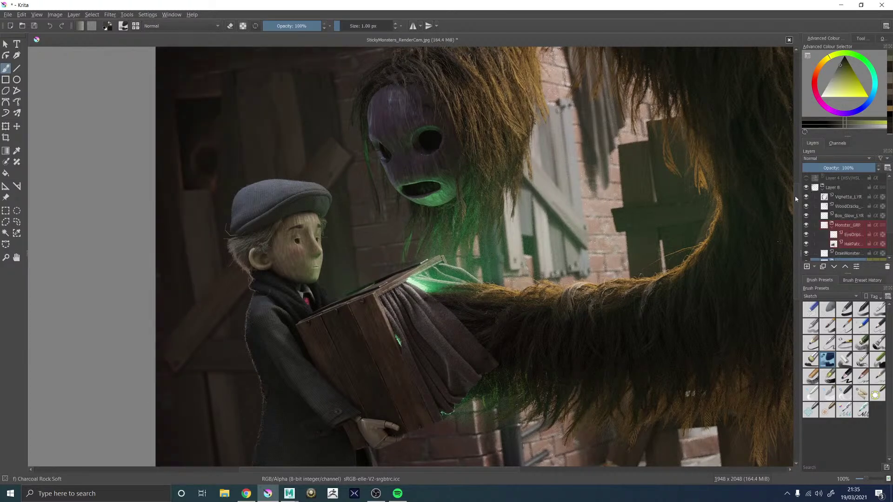
Step: Paint dark blue crescent highlights on the drain monster's four eyes on the DrainMonster_Eye layer, using a 3 px brush and a sampled eye colour
{"action": "left_click", "coordinate": [849, 254]}
{"action": "scroll", "coordinate": [642, 241], "scroll_direction": "down", "scroll_amount": 3}
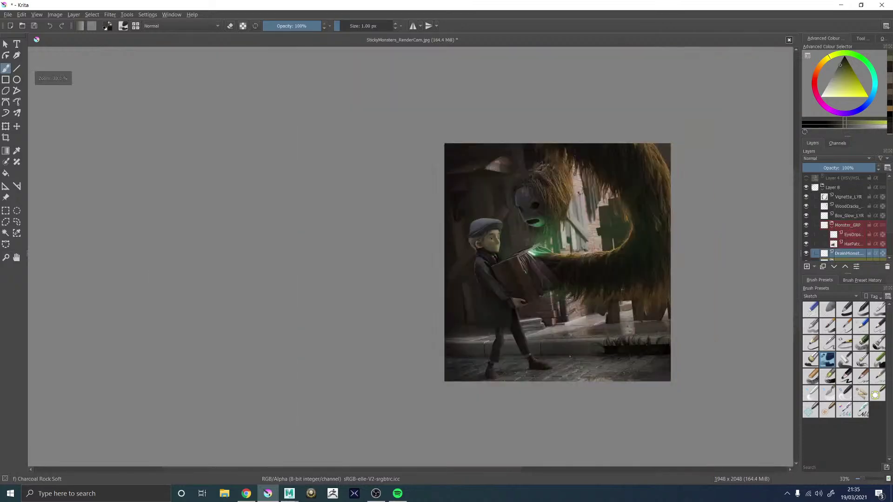
{"action": "scroll", "coordinate": [651, 358], "scroll_direction": "up", "scroll_amount": 8}
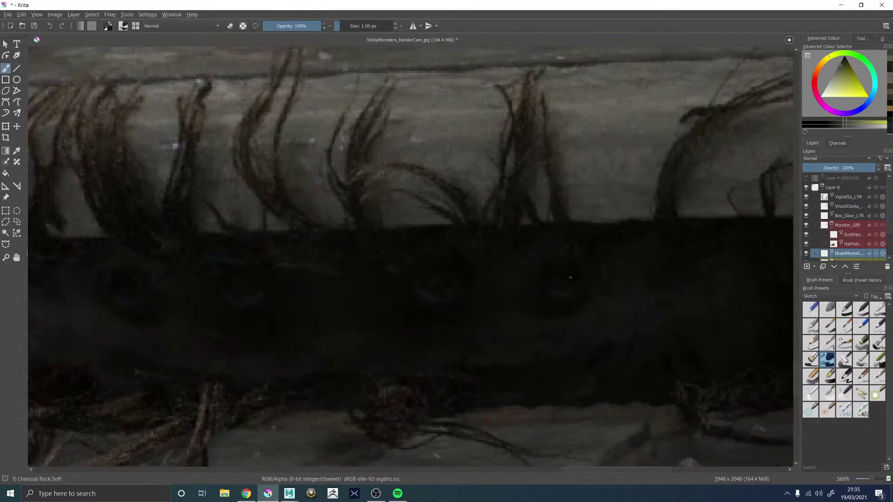
{"action": "left_click", "coordinate": [255, 297], "text": "ctrl"}
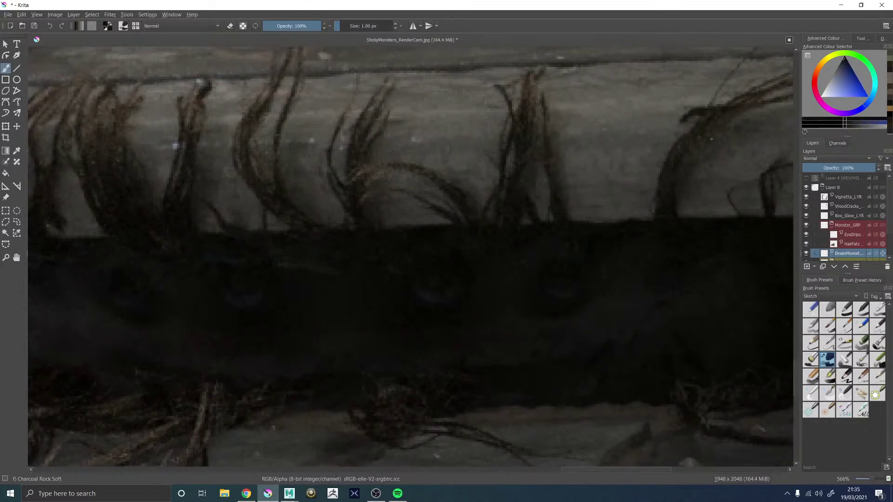
{"action": "left_click", "coordinate": [844, 65]}
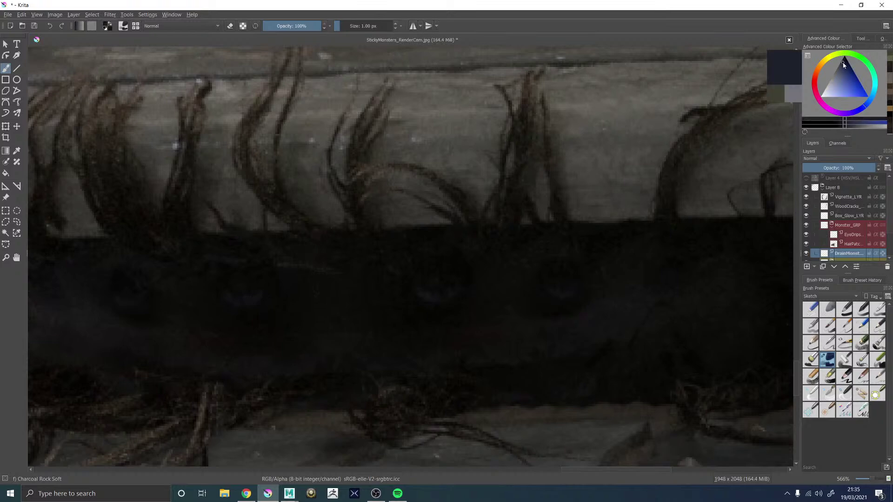
{"action": "key", "text": "bracketright"}
{"action": "key", "text": "bracketright"}
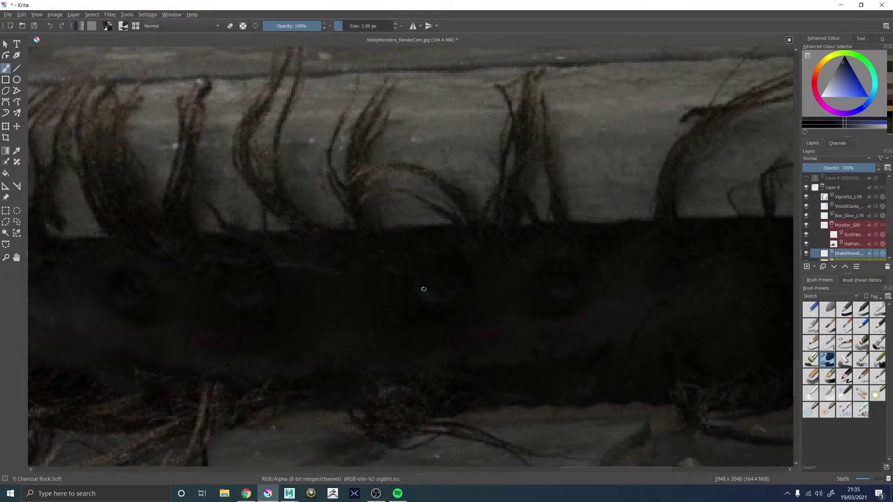
{"action": "mouse_move", "coordinate": [450, 290]}
{"action": "left_mouse_down"}
{"action": "mouse_move", "coordinate": [430, 294]}
{"action": "mouse_move", "coordinate": [416, 281]}
{"action": "left_mouse_up"}
{"action": "mouse_move", "coordinate": [570, 291]}
{"action": "left_mouse_down"}
{"action": "mouse_move", "coordinate": [553, 287]}
{"action": "mouse_move", "coordinate": [574, 280]}
{"action": "left_mouse_up"}
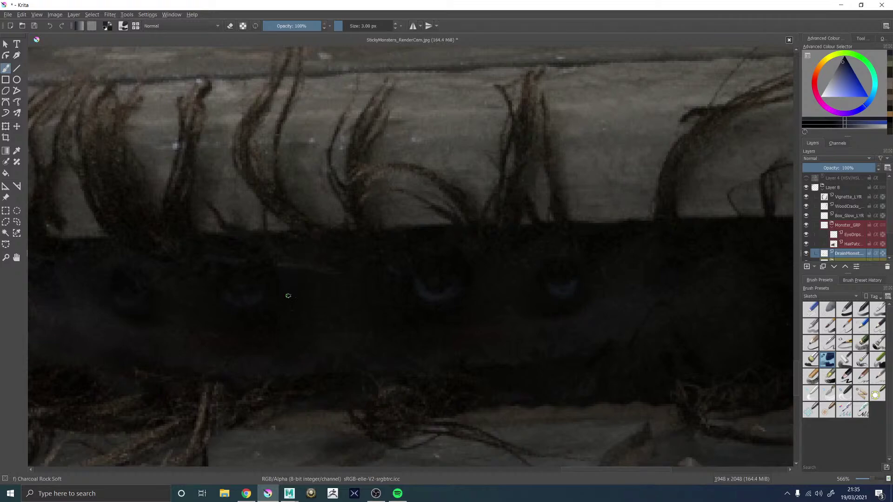
{"action": "mouse_move", "coordinate": [228, 297]}
{"action": "left_mouse_down"}
{"action": "mouse_move", "coordinate": [256, 301]}
{"action": "mouse_move", "coordinate": [258, 293]}
{"action": "left_mouse_up"}
{"action": "mouse_move", "coordinate": [138, 312]}
{"action": "left_mouse_down"}
{"action": "mouse_move", "coordinate": [122, 302]}
{"action": "mouse_move", "coordinate": [141, 300]}
{"action": "mouse_move", "coordinate": [116, 296]}
{"action": "mouse_move", "coordinate": [139, 293]}
{"action": "left_mouse_up"}
Step: Toggle the DrainMonster_Eye layer's visibility repeatedly to compare the drain with and without the painted eye highlights
{"action": "scroll", "coordinate": [221, 307], "scroll_direction": "down", "scroll_amount": 8}
{"action": "left_click", "coordinate": [806, 253]}
{"action": "left_click", "coordinate": [806, 255]}
{"action": "left_click", "coordinate": [807, 255]}
{"action": "left_click", "coordinate": [807, 255]}
{"action": "left_click", "coordinate": [807, 255]}
{"action": "left_click", "coordinate": [807, 255]}
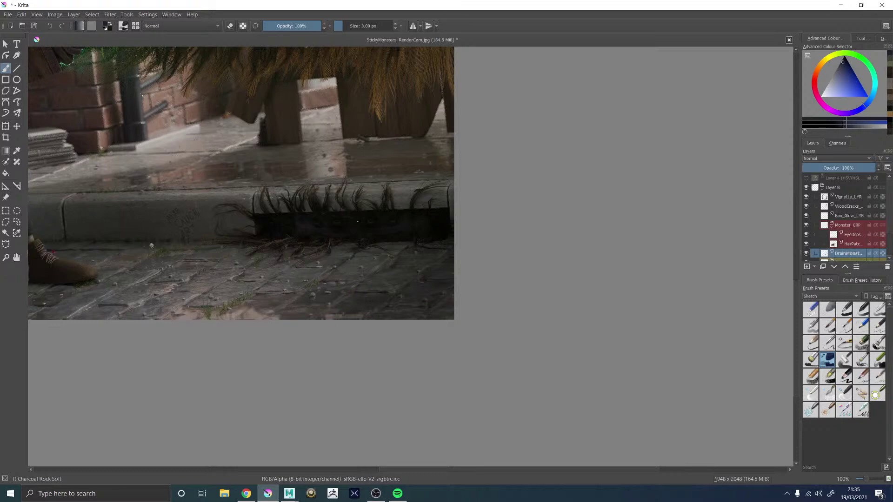
Step: Darken the pupils above the blue crescent highlights in the drain monster's eyes with near-black, using the 3 px Charcoal Rock Soft brush
{"action": "scroll", "coordinate": [424, 227], "scroll_direction": "up", "scroll_amount": 8}
{"action": "left_click", "coordinate": [845, 68]}
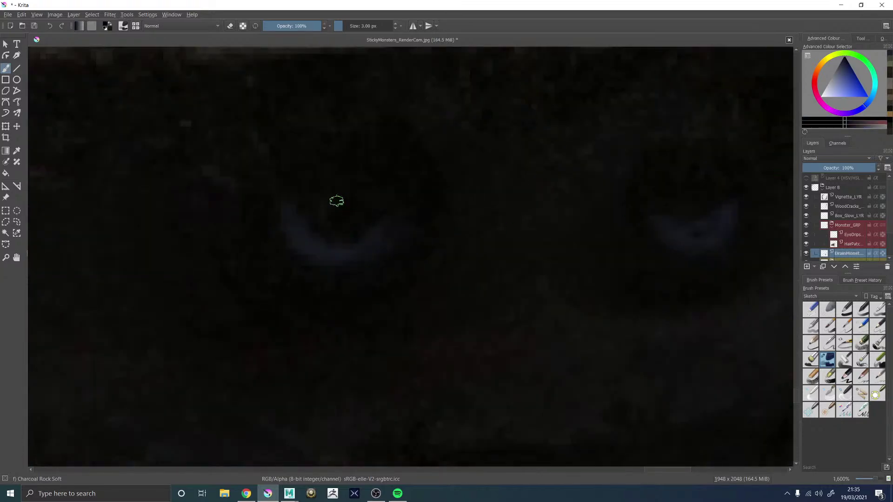
{"action": "mouse_move", "coordinate": [322, 197]}
{"action": "left_mouse_down"}
{"action": "mouse_move", "coordinate": [331, 207]}
{"action": "mouse_move", "coordinate": [328, 193]}
{"action": "left_mouse_up"}
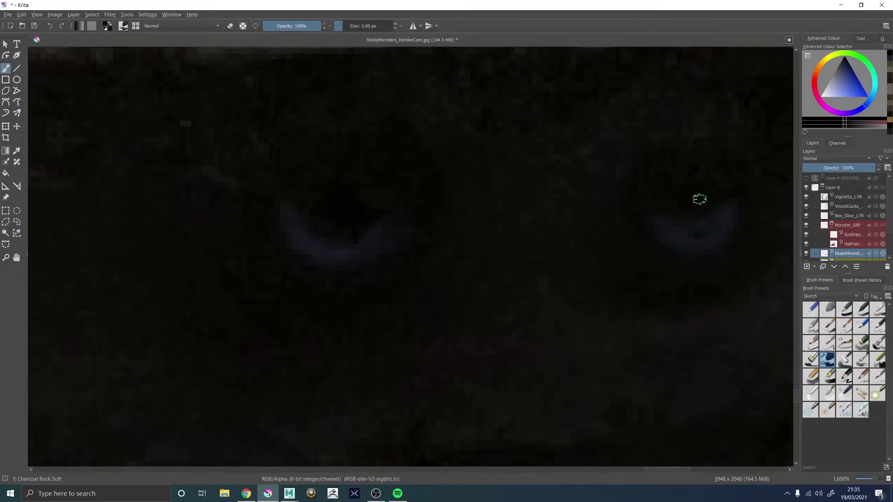
{"action": "scroll", "coordinate": [685, 195], "scroll_direction": "down", "scroll_amount": 5}
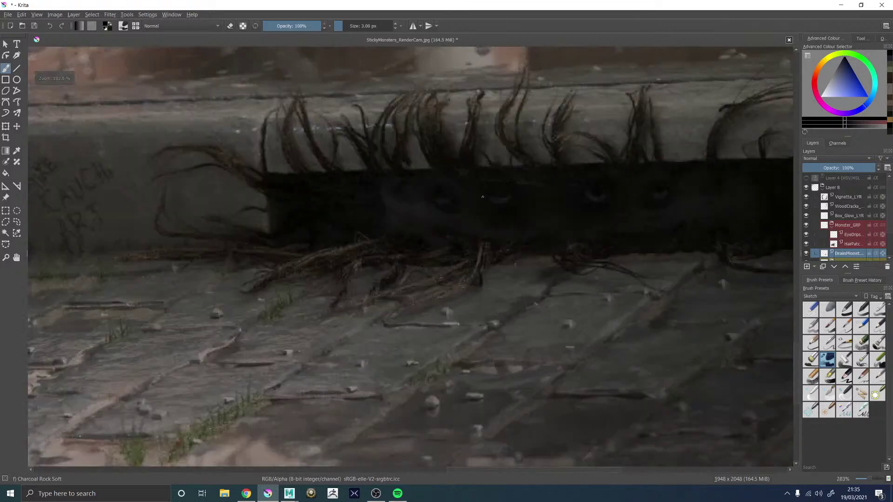
{"action": "scroll", "coordinate": [479, 177], "scroll_direction": "up", "scroll_amount": 3}
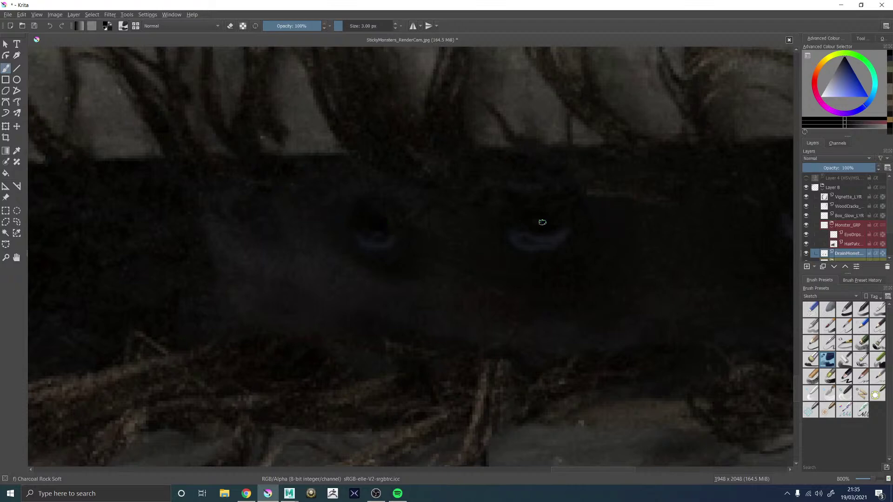
{"action": "scroll", "coordinate": [479, 248], "scroll_direction": "down", "scroll_amount": 4}
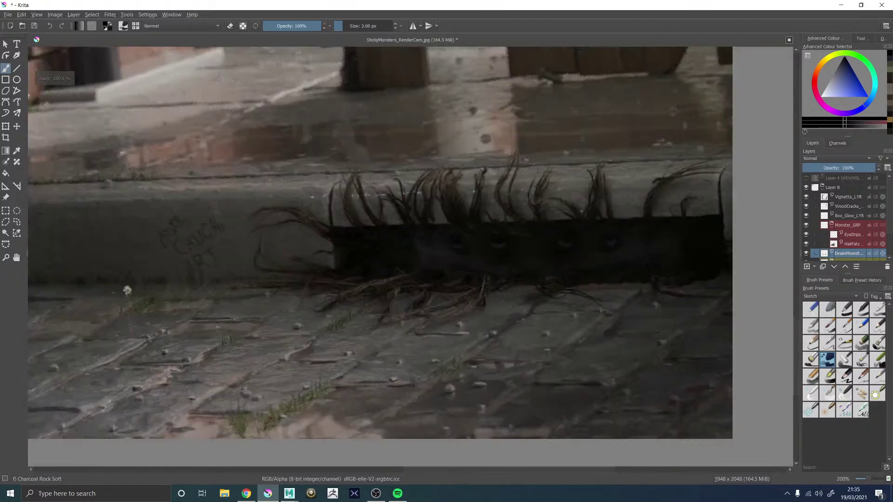
Step: Toggle the eye layer's visibility and examine the drain monster's eyes both close up and in the full image
{"action": "left_click", "coordinate": [807, 253]}
{"action": "left_click", "coordinate": [807, 253]}
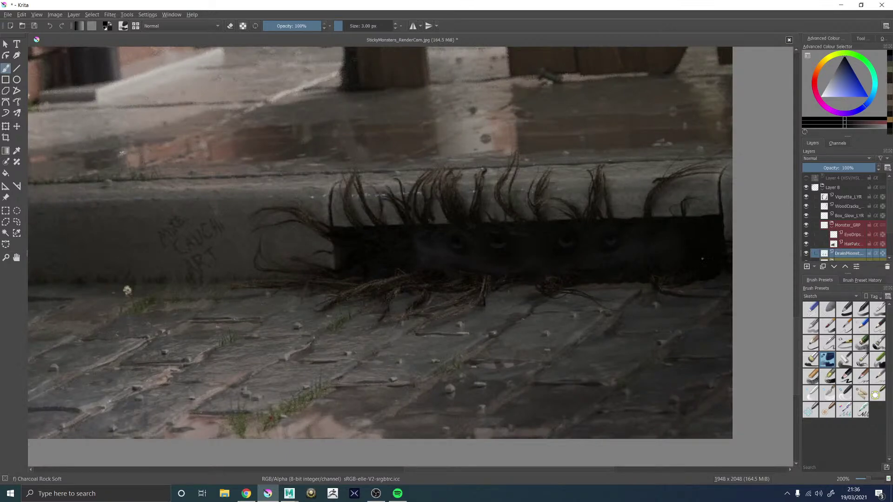
{"action": "scroll", "coordinate": [586, 236], "scroll_direction": "up", "scroll_amount": 5}
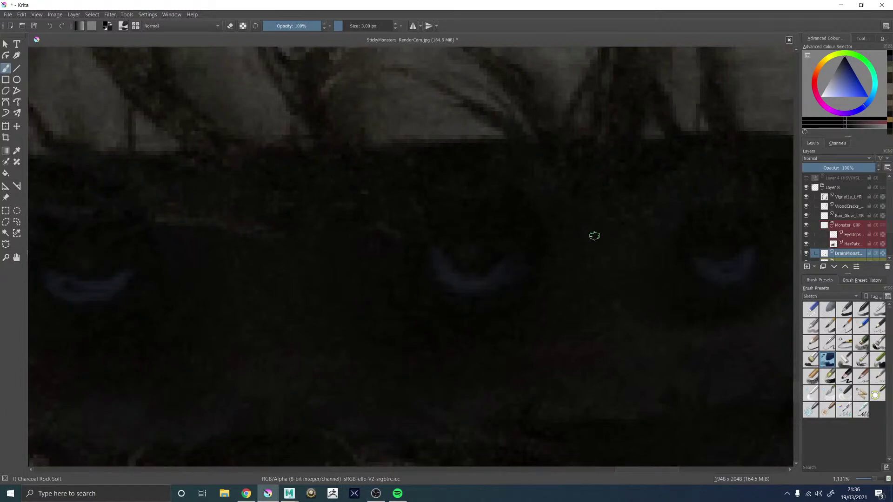
{"action": "scroll", "coordinate": [597, 234], "scroll_direction": "down", "scroll_amount": 5}
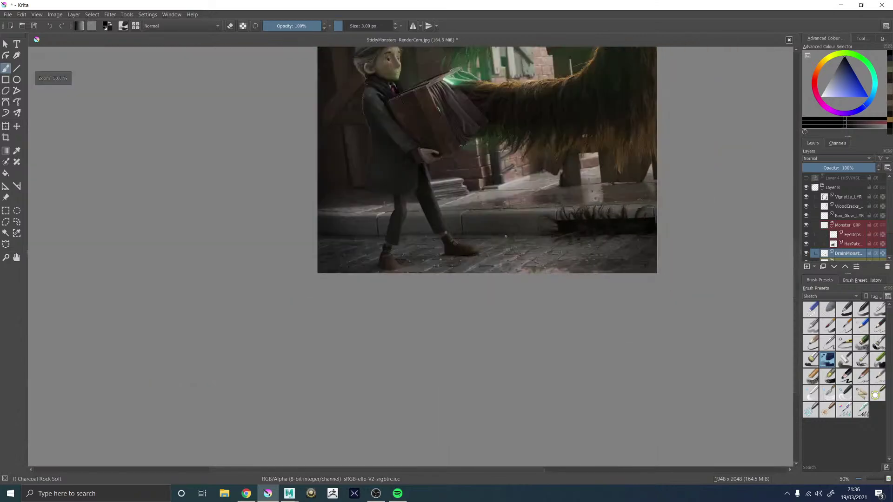
{"action": "scroll", "coordinate": [618, 230], "scroll_direction": "up", "scroll_amount": 1}
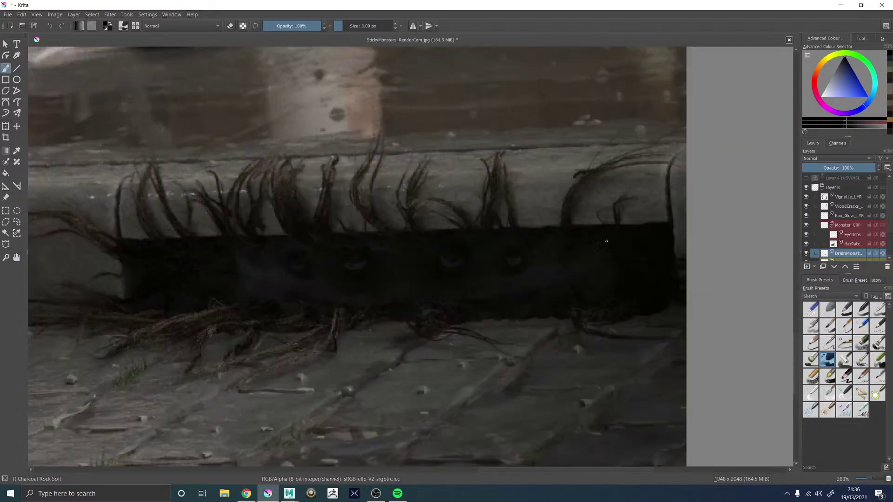
Step: Rename the eye layer DrainMonster_Eyes_LYR and widen the layer list so the full names can be read
{"action": "double_click", "coordinate": [845, 254]}
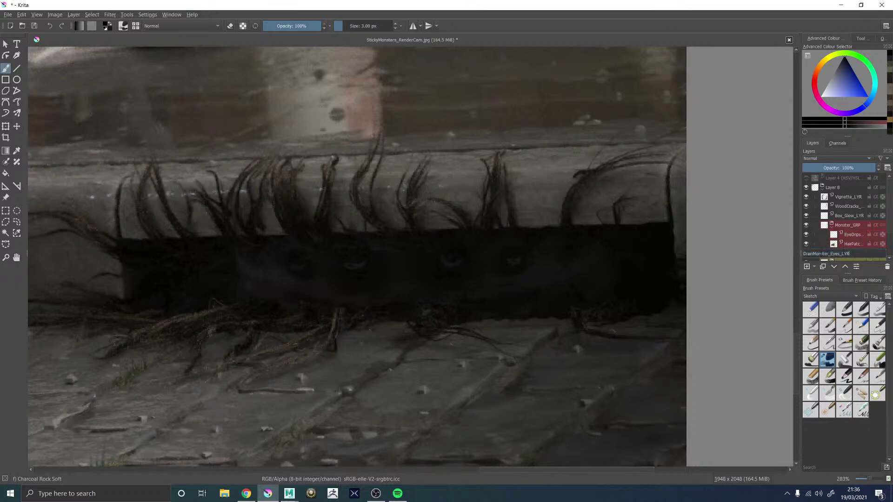
{"action": "left_click", "coordinate": [821, 247]}
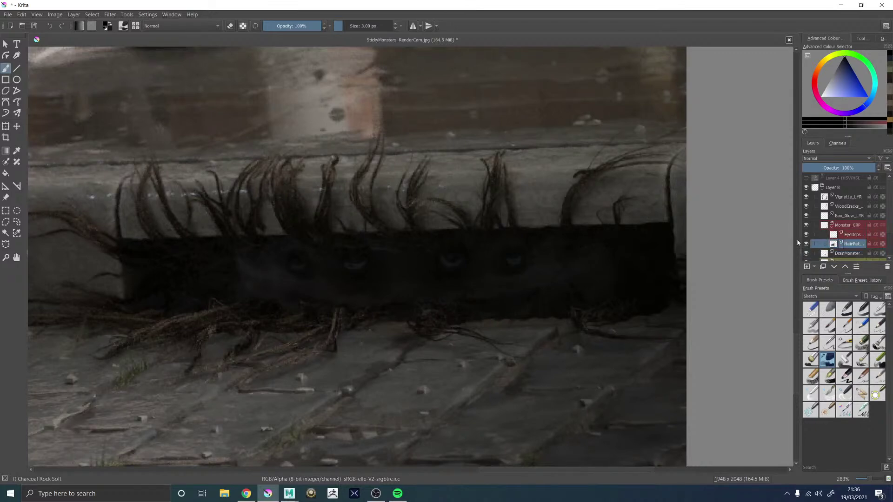
{"action": "left_click_drag", "start_coordinate": [796, 239], "coordinate": [704, 240]}
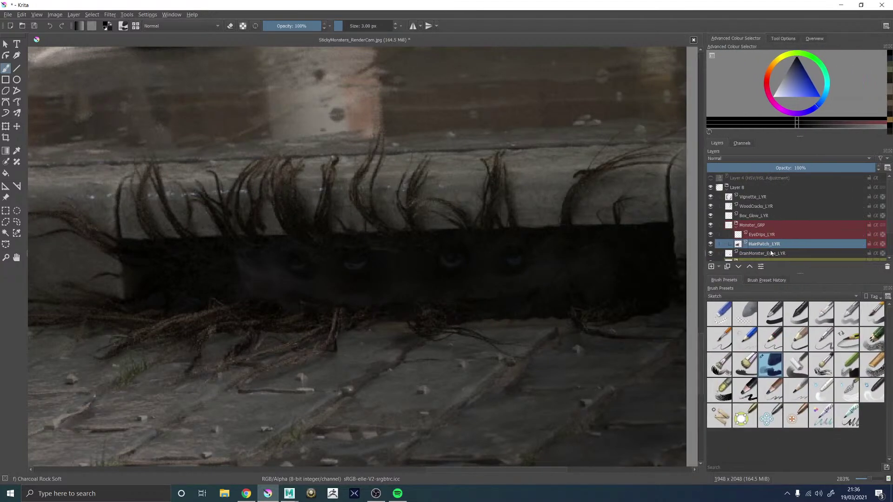
Step: Group the DrainMonster_Eyes_LYR layer and name the new group DrainMonster_GRP
{"action": "left_click", "coordinate": [767, 253]}
{"action": "right_click", "coordinate": [766, 253]}
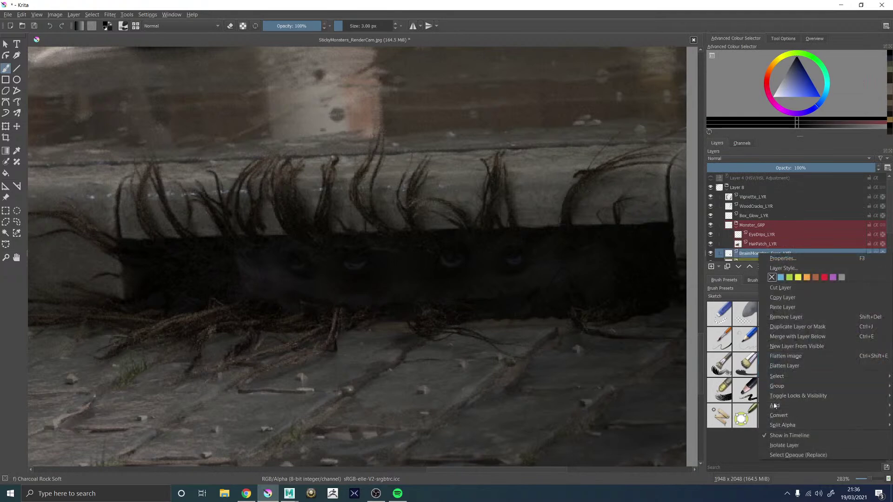
{"action": "left_click", "coordinate": [679, 386]}
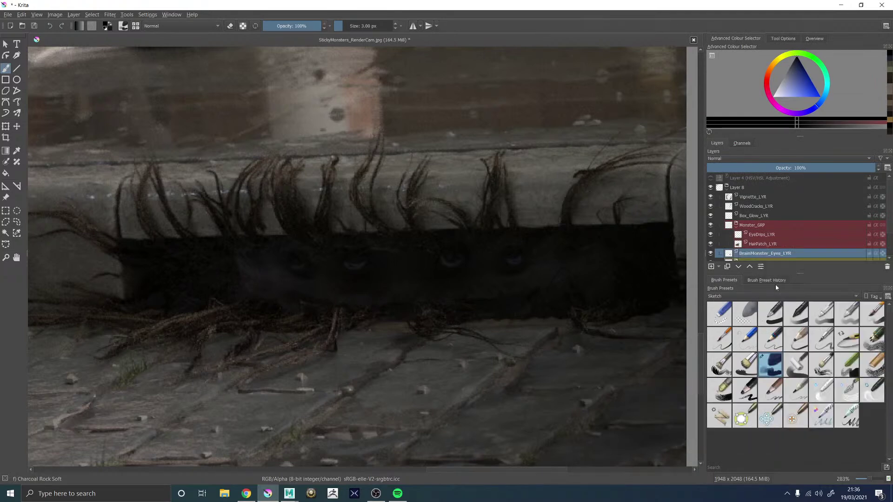
{"action": "double_click", "coordinate": [759, 239]}
{"action": "type", "text": "Dra"}
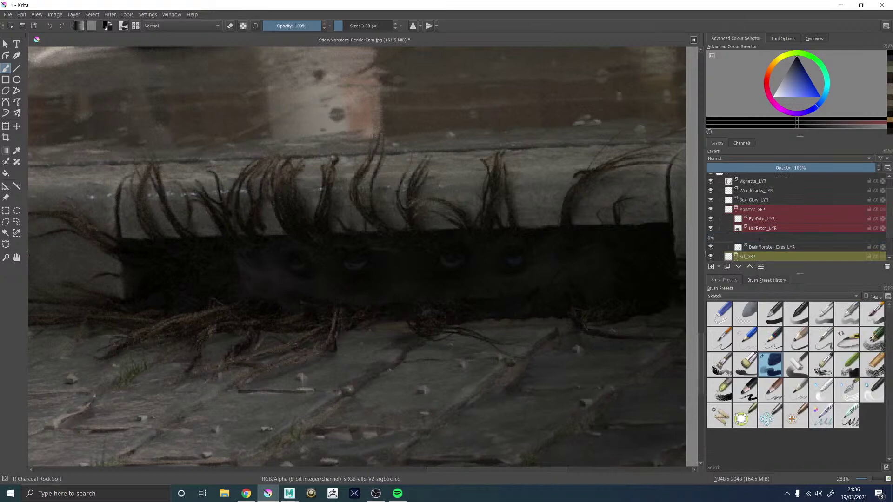
{"action": "type", "text": "inMonster_GRP"}
{"action": "key", "text": "Return"}
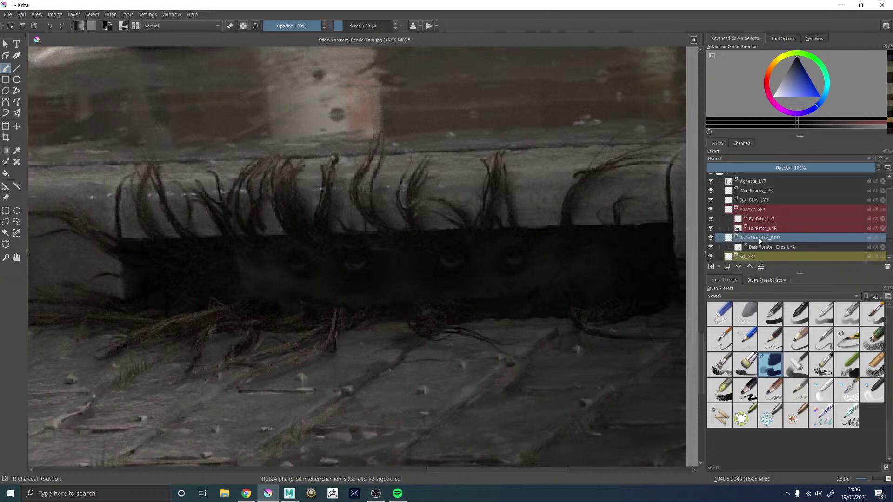
Step: Add a paint layer above DrainMonster_Eyes_LYR inside the group and name it DrainMonster_Strays_LYR
{"action": "left_click", "coordinate": [768, 247]}
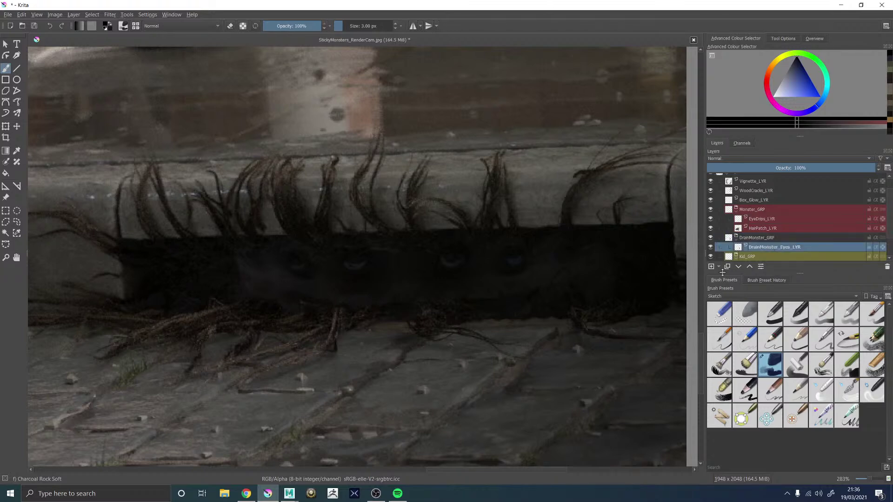
{"action": "left_click", "coordinate": [711, 267]}
{"action": "double_click", "coordinate": [763, 249]}
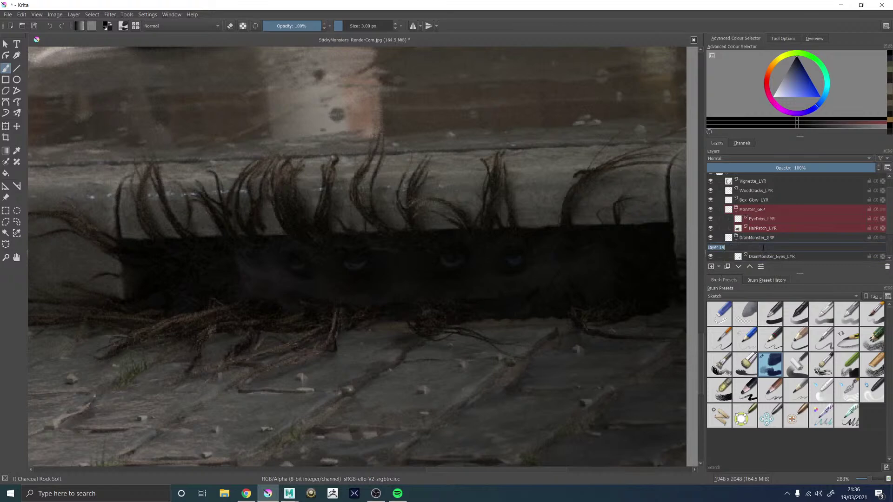
{"action": "type", "text": "DrainMonster_Strays_LYR"}
{"action": "key", "text": "Return"}
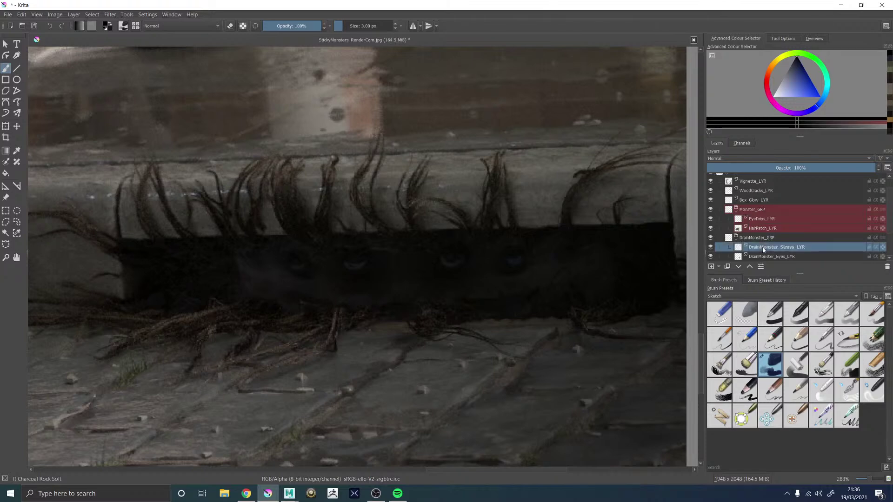
Step: Colour-label DrainMonster_GRP purple
{"action": "left_click", "coordinate": [758, 237]}
{"action": "right_click", "coordinate": [758, 237]}
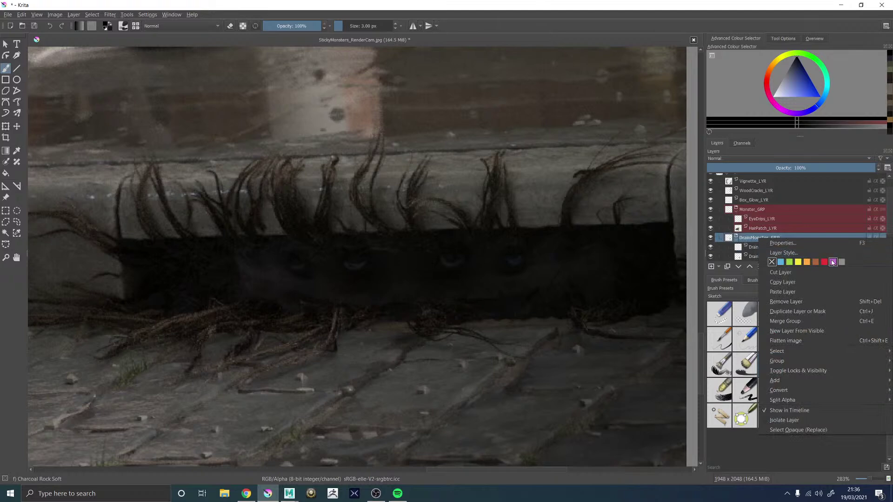
{"action": "left_click", "coordinate": [826, 264]}
Step: Paint fine stray hairs around the drain's right-hand tufts on DrainMonster_Strays_LYR, using a 2 px brush and colours sampled from the hair
{"action": "left_click", "coordinate": [774, 247]}
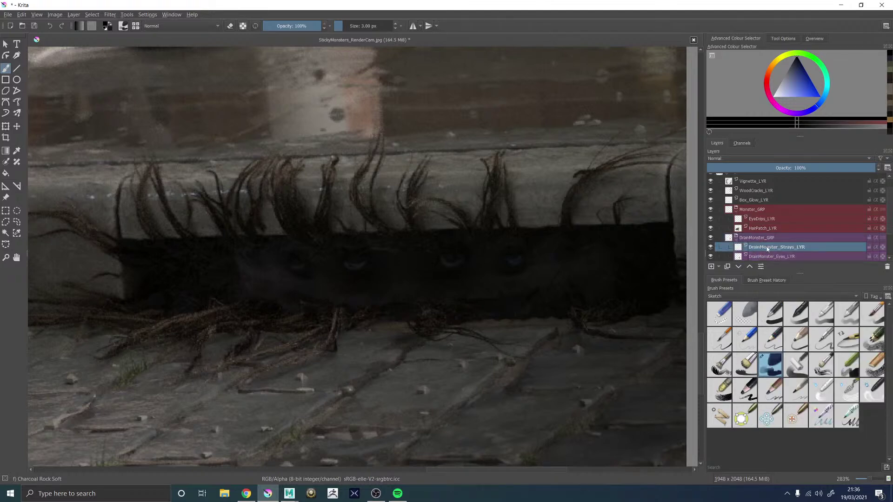
{"action": "left_click", "coordinate": [491, 201], "text": "ctrl"}
{"action": "key", "text": "bracketleft"}
{"action": "key", "text": "bracketleft"}
{"action": "key", "text": "bracketright"}
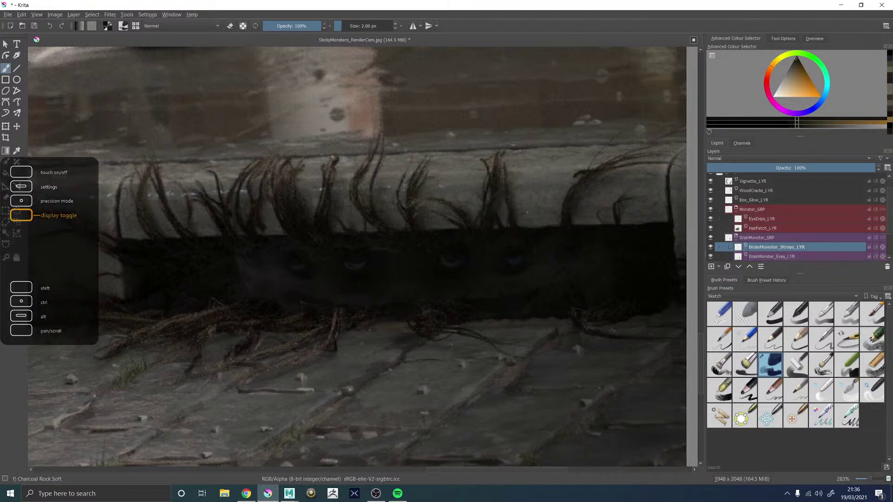
{"action": "left_click_drag", "start_coordinate": [539, 210], "coordinate": [534, 195]}
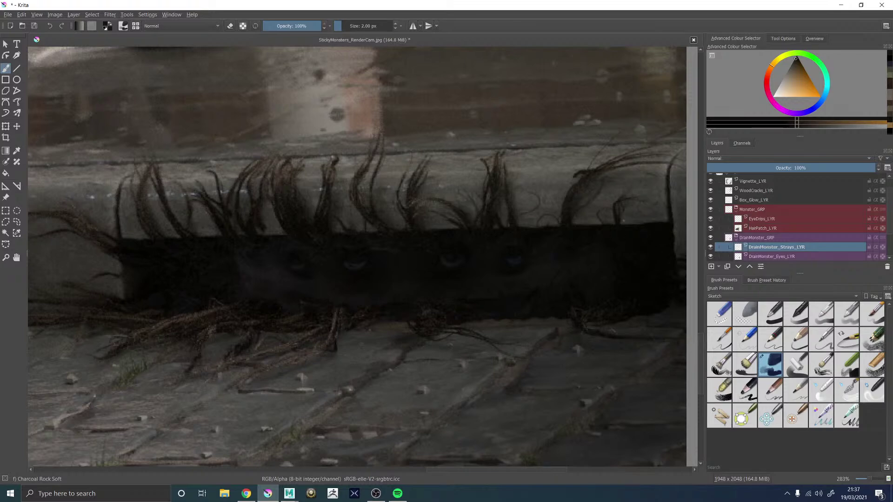
{"action": "left_click", "coordinate": [615, 219], "text": "ctrl"}
{"action": "left_click", "coordinate": [616, 217], "text": "ctrl"}
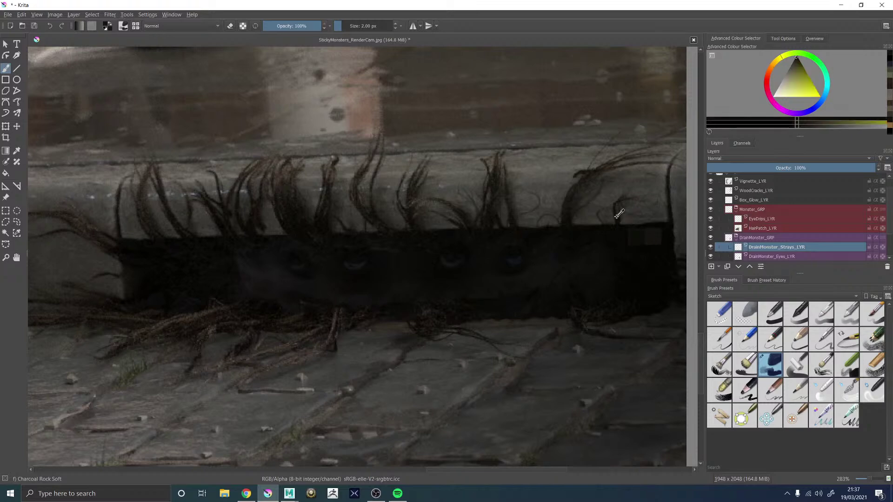
{"action": "left_click_drag", "start_coordinate": [617, 219], "coordinate": [624, 216]}
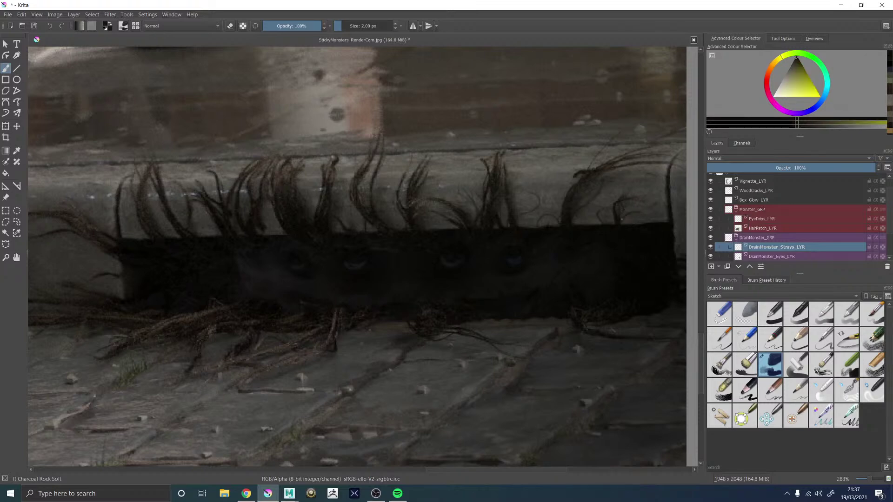
Step: Paint thinner stray hairs among the middle and right tufts above the drain with a 1 px brush, resampling the hair colour for each tuft
{"action": "key", "text": "bracketleft"}
{"action": "key", "text": "minus"}
{"action": "key", "text": "minus"}
{"action": "key", "text": "minus"}
{"action": "key", "text": "minus"}
{"action": "key", "text": "plus"}
{"action": "key", "text": "plus"}
{"action": "key", "text": "plus"}
{"action": "key", "text": "plus"}
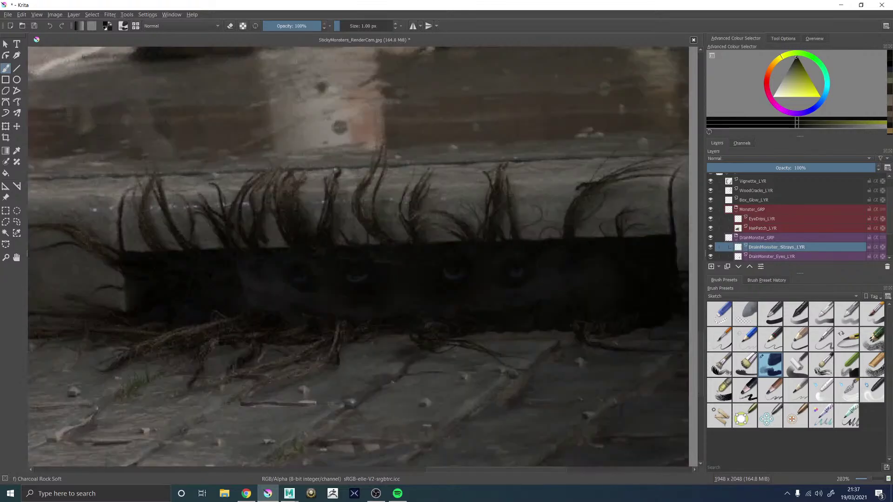
{"action": "left_click", "coordinate": [516, 229], "text": "ctrl"}
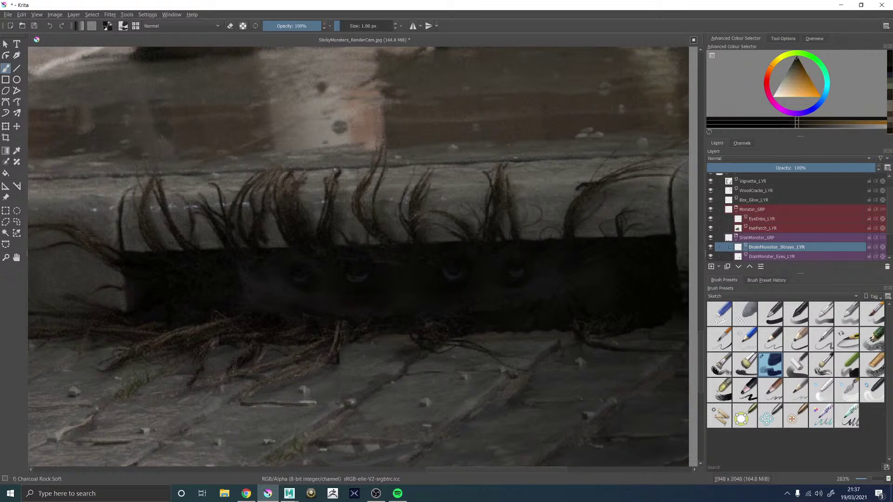
{"action": "left_click", "coordinate": [464, 226], "text": "ctrl"}
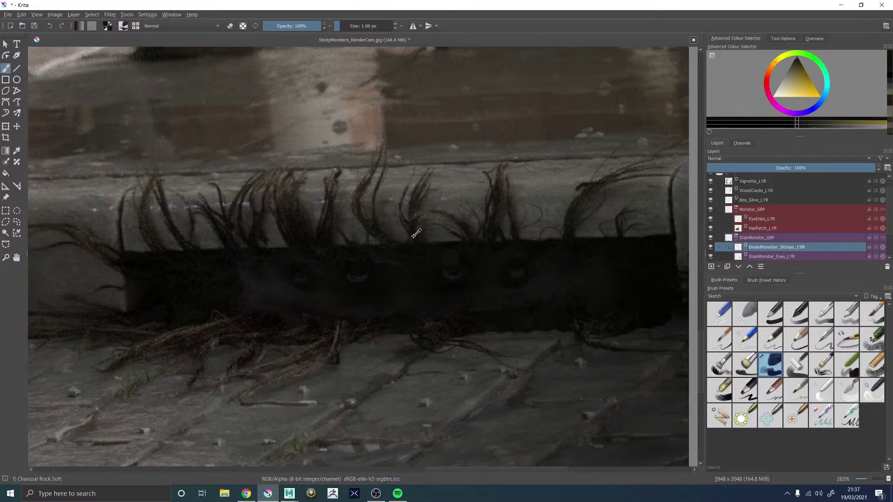
{"action": "left_click", "coordinate": [414, 236], "text": "ctrl"}
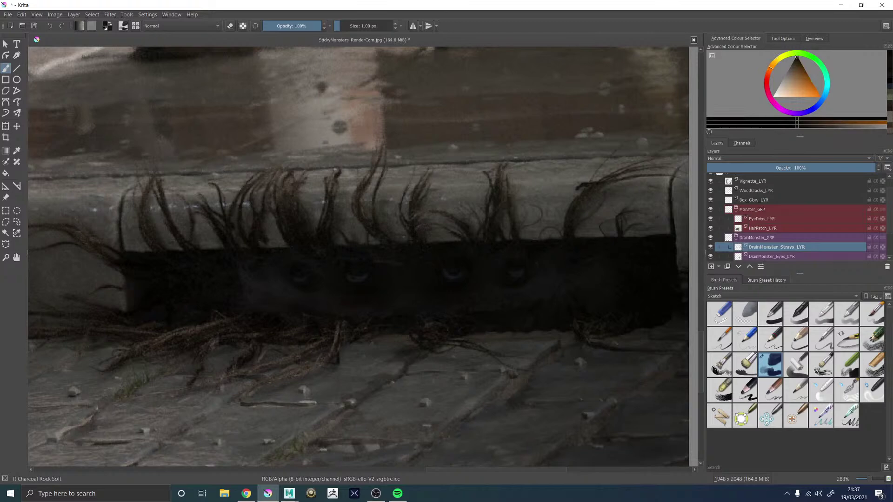
Step: Add stray hairs at the base of the centre-left tufts above the drain with a 2 px brush and sampled dark hair colours
{"action": "key", "text": "]"}
{"action": "left_click", "coordinate": [332, 238], "text": "ctrl"}
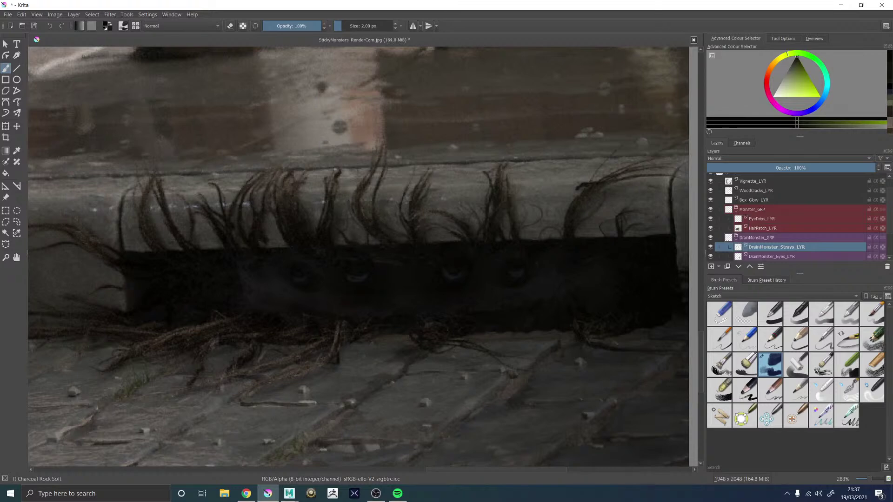
{"action": "left_click", "coordinate": [339, 241], "text": "ctrl"}
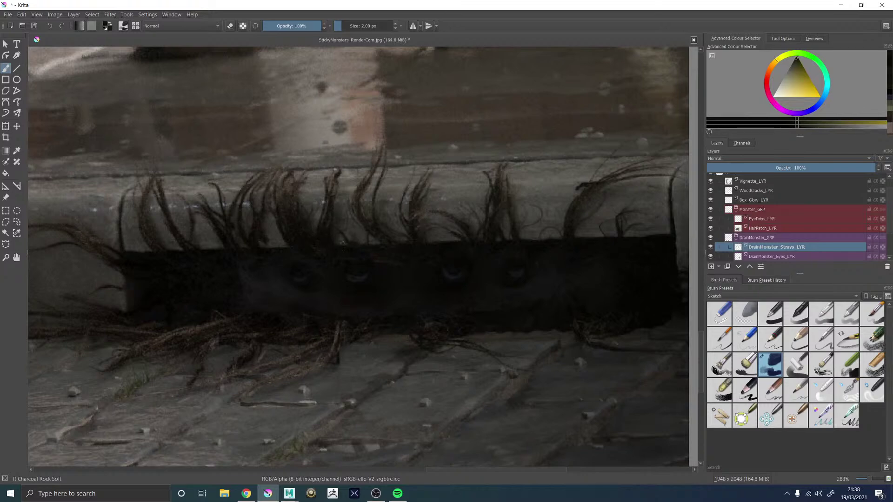
Step: Toggle the DrainMonster_Strays_LYR layer's visibility repeatedly to compare the drain with and without the stray hairs
{"action": "left_click", "coordinate": [711, 247]}
{"action": "left_click", "coordinate": [711, 247]}
{"action": "left_click", "coordinate": [711, 247]}
{"action": "left_click", "coordinate": [710, 247]}
Step: Paint curved stray hairs around the drain's left end with colours sampled from the nearby tufts, tidying them with the brush's eraser mode
{"action": "left_click", "coordinate": [175, 223], "text": "ctrl"}
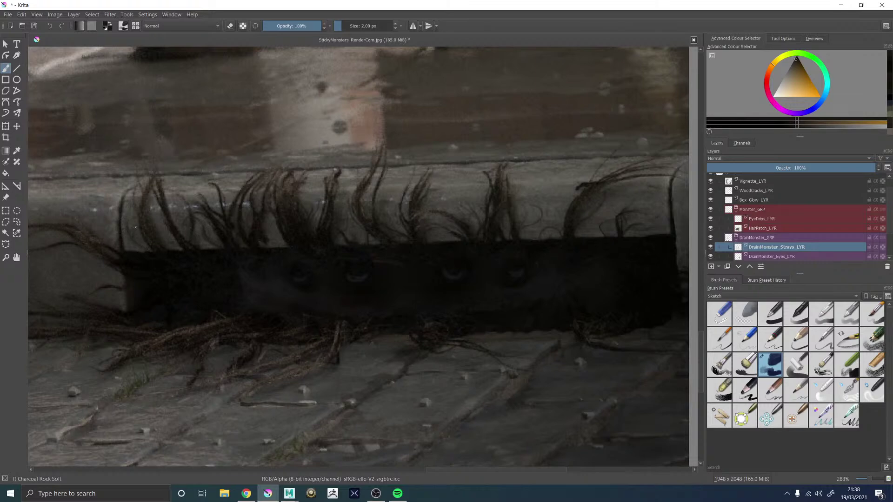
{"action": "left_click", "coordinate": [141, 234], "text": "ctrl"}
{"action": "left_click", "coordinate": [170, 220], "text": "ctrl"}
{"action": "key", "text": "e"}
{"action": "key", "text": "e"}
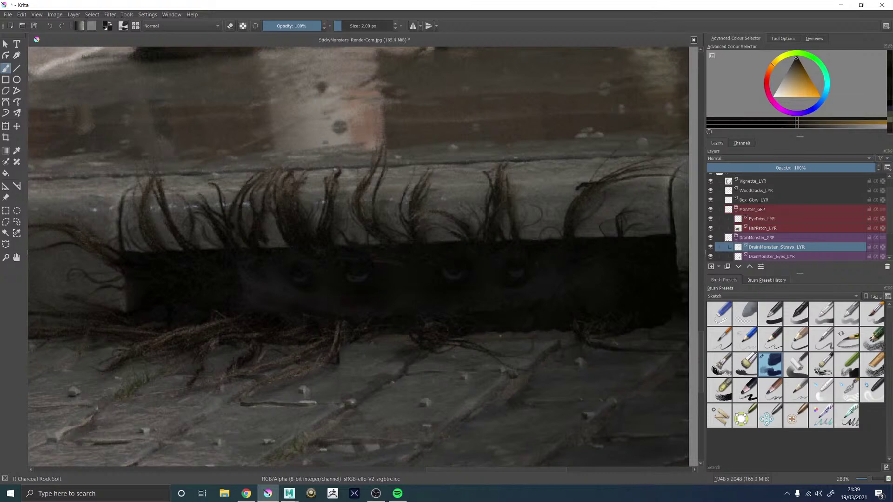
Step: Paint long curling 2 px stray hairs just left of the large right-hand tuft above the drain, undoing and redrawing unsatisfactory strokes
{"action": "scroll", "coordinate": [359, 258], "scroll_direction": "down", "scroll_amount": 5}
{"action": "scroll", "coordinate": [513, 329], "scroll_direction": "up", "scroll_amount": 6}
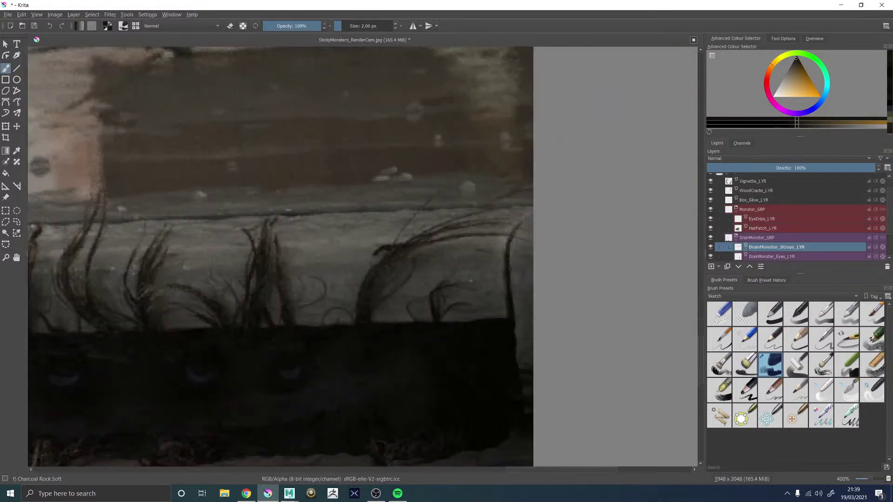
{"action": "left_click_drag", "start_coordinate": [346, 302], "coordinate": [328, 268]}
{"action": "key", "text": "ctrl+z"}
{"action": "mouse_move", "coordinate": [345, 301]}
{"action": "left_mouse_down"}
{"action": "mouse_move", "coordinate": [331, 284]}
{"action": "mouse_move", "coordinate": [339, 266]}
{"action": "left_mouse_up"}
{"action": "mouse_move", "coordinate": [355, 307]}
{"action": "left_mouse_down"}
{"action": "mouse_move", "coordinate": [349, 266]}
{"action": "mouse_move", "coordinate": [345, 273]}
{"action": "left_mouse_up"}
{"action": "key", "text": "ctrl+z"}
{"action": "mouse_move", "coordinate": [352, 306]}
{"action": "left_mouse_down"}
{"action": "mouse_move", "coordinate": [359, 270]}
{"action": "mouse_move", "coordinate": [350, 261]}
{"action": "left_mouse_up"}
{"action": "key", "text": "ctrl+z"}
{"action": "key", "text": "ctrl+z"}
{"action": "mouse_move", "coordinate": [352, 296]}
{"action": "left_mouse_down"}
{"action": "mouse_move", "coordinate": [328, 284]}
{"action": "mouse_move", "coordinate": [323, 259]}
{"action": "left_mouse_up"}
{"action": "mouse_move", "coordinate": [358, 285]}
{"action": "left_mouse_down"}
{"action": "mouse_move", "coordinate": [357, 264]}
{"action": "mouse_move", "coordinate": [335, 255]}
{"action": "left_mouse_up"}
{"action": "key", "text": "ctrl+z"}
{"action": "mouse_move", "coordinate": [359, 269]}
{"action": "left_mouse_down"}
{"action": "mouse_move", "coordinate": [349, 253]}
{"action": "mouse_move", "coordinate": [339, 271]}
{"action": "left_mouse_up"}
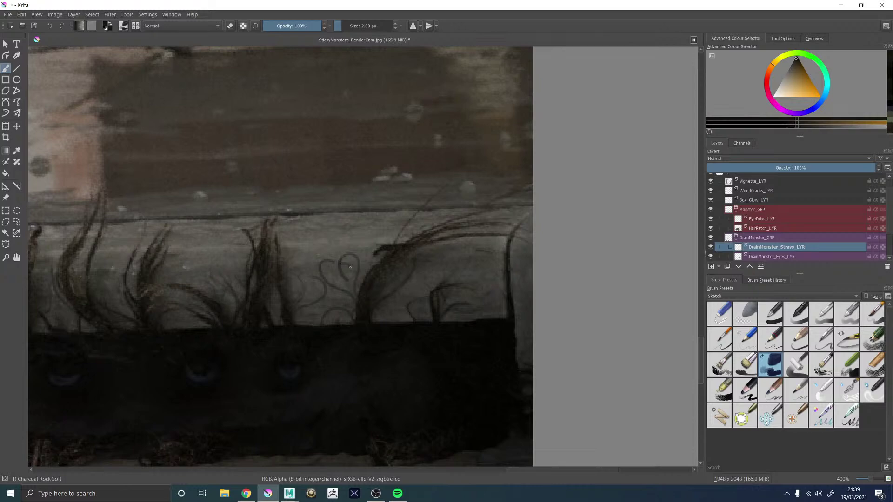
Step: Try to paint an inner curl inside the heart-shaped stray hairs beside the large right-hand tuft, and undo the strokes
{"action": "left_click_drag", "start_coordinate": [352, 284], "coordinate": [342, 265]}
{"action": "mouse_move", "coordinate": [330, 283]}
{"action": "left_mouse_down"}
{"action": "mouse_move", "coordinate": [322, 274]}
{"action": "mouse_move", "coordinate": [333, 259]}
{"action": "left_mouse_up"}
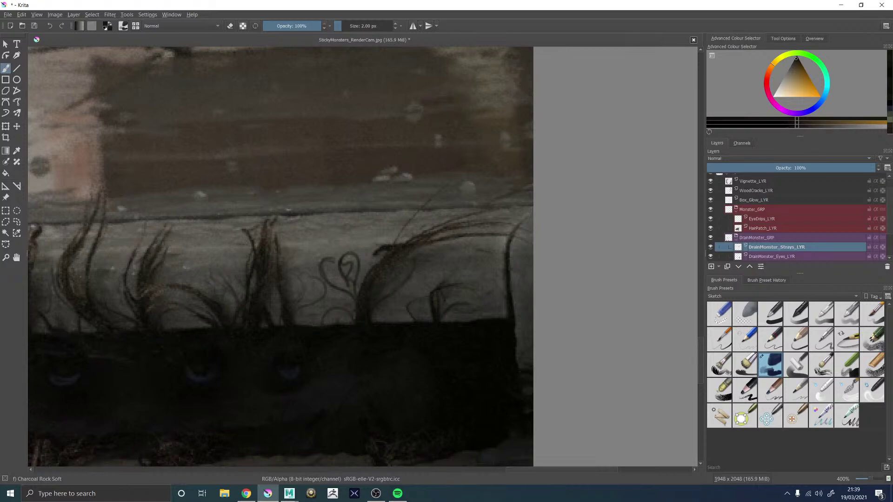
{"action": "left_click_drag", "start_coordinate": [327, 258], "coordinate": [339, 261]}
{"action": "key", "text": "alt+z"}
{"action": "key", "text": "alt+z"}
{"action": "key", "text": "ctrl+z"}
{"action": "key", "text": "ctrl+z"}
{"action": "key", "text": "ctrl+z"}
{"action": "key", "text": "ctrl+z"}
{"action": "key", "text": "ctrl+z"}
{"action": "key", "text": "ctrl+z"}
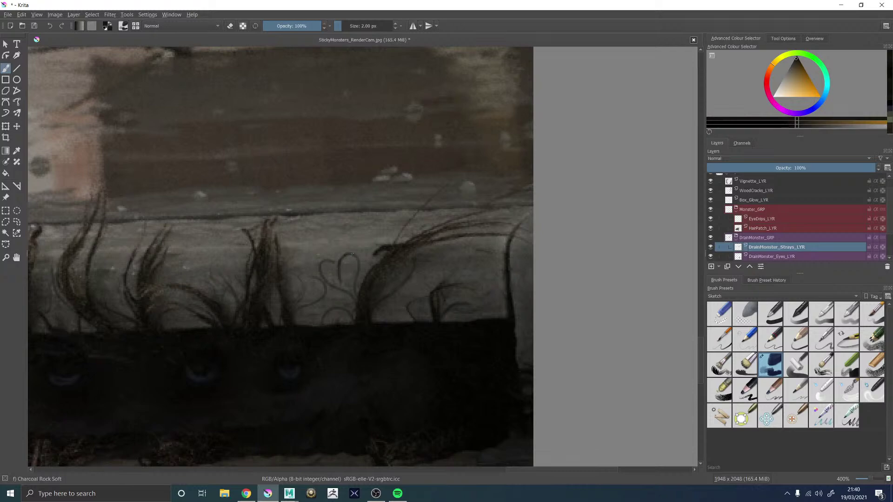
Step: Paint a small R-shaped strand inside the heart-shaped stray hairs with the 2 px brush and strengthen the heart's left curve
{"action": "left_click_drag", "start_coordinate": [362, 288], "coordinate": [358, 272]}
{"action": "mouse_move", "coordinate": [341, 264]}
{"action": "left_mouse_down"}
{"action": "mouse_move", "coordinate": [346, 273]}
{"action": "mouse_move", "coordinate": [346, 255]}
{"action": "mouse_move", "coordinate": [352, 286]}
{"action": "left_mouse_up"}
{"action": "key", "text": "1"}
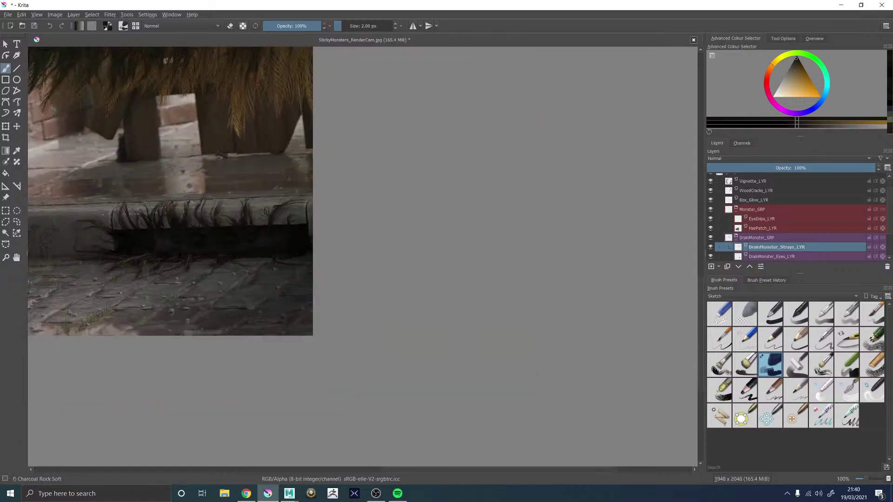
{"action": "scroll", "coordinate": [263, 205], "scroll_direction": "up", "scroll_amount": 5}
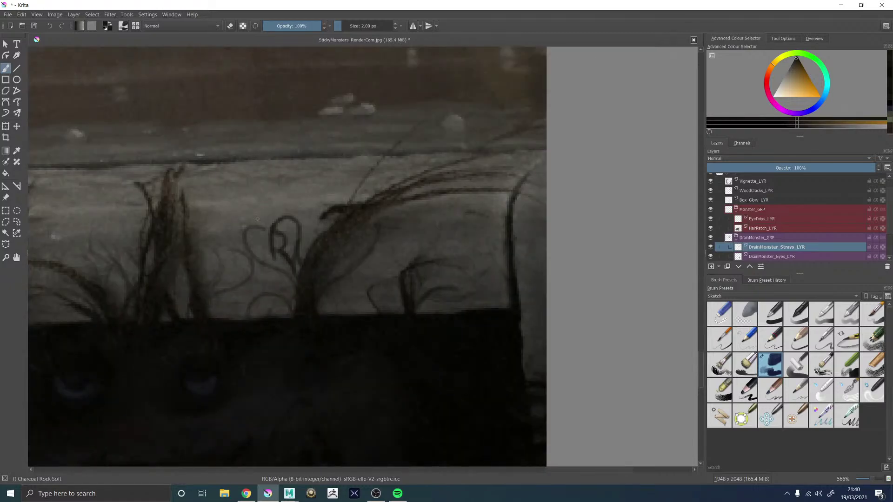
{"action": "mouse_move", "coordinate": [299, 280]}
{"action": "left_mouse_down"}
{"action": "mouse_move", "coordinate": [251, 259]}
{"action": "mouse_move", "coordinate": [245, 231]}
{"action": "mouse_move", "coordinate": [260, 228]}
{"action": "left_mouse_up"}
Step: Examine the heart-shaped stray hairs both close up and within the whole picture to judge how well they blend in
{"action": "scroll", "coordinate": [361, 248], "scroll_direction": "down", "scroll_amount": 4}
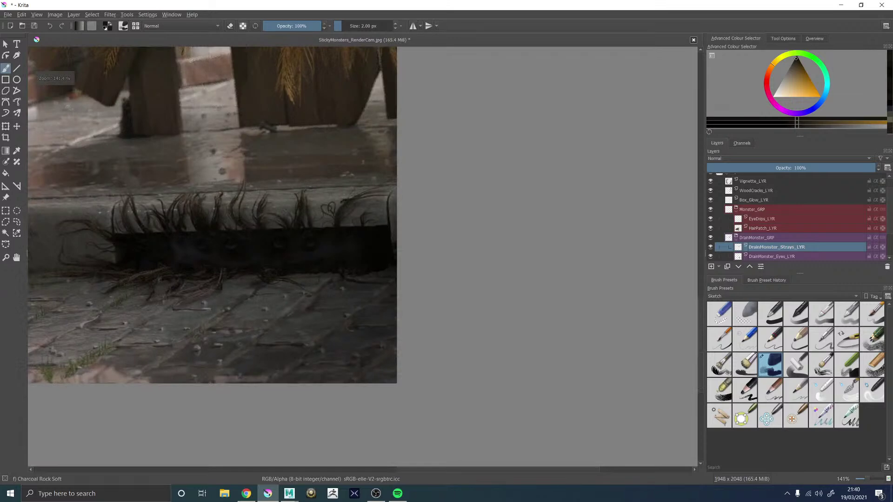
{"action": "scroll", "coordinate": [263, 184], "scroll_direction": "down", "scroll_amount": 2}
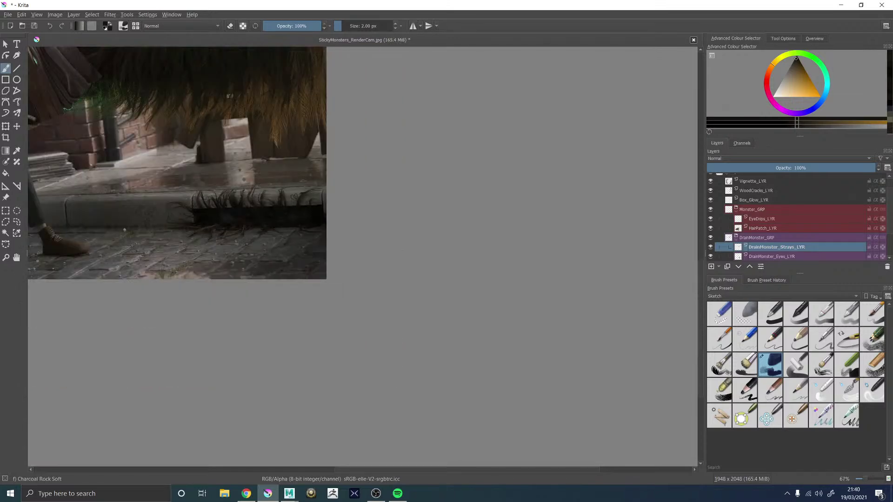
{"action": "scroll", "coordinate": [190, 192], "scroll_direction": "up", "scroll_amount": 1}
{"action": "scroll", "coordinate": [239, 198], "scroll_direction": "down", "scroll_amount": 5}
{"action": "scroll", "coordinate": [255, 190], "scroll_direction": "up", "scroll_amount": 6}
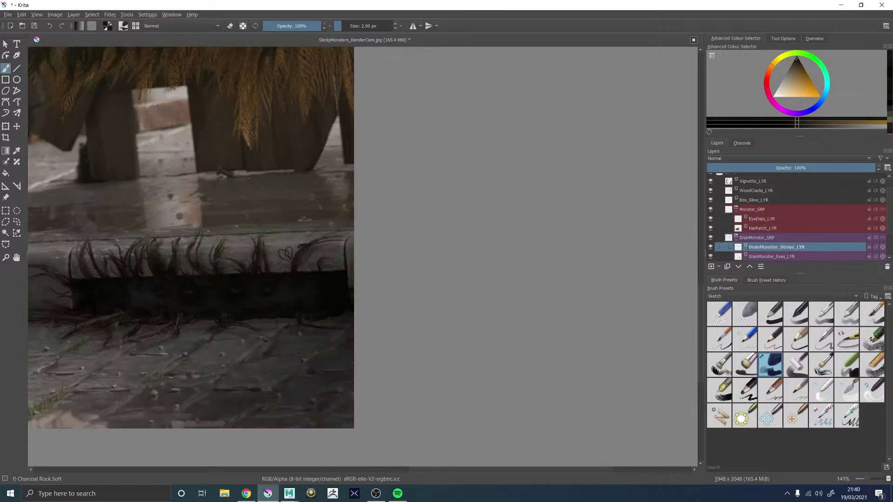
{"action": "scroll", "coordinate": [300, 255], "scroll_direction": "up", "scroll_amount": 4}
{"action": "key", "text": "e"}
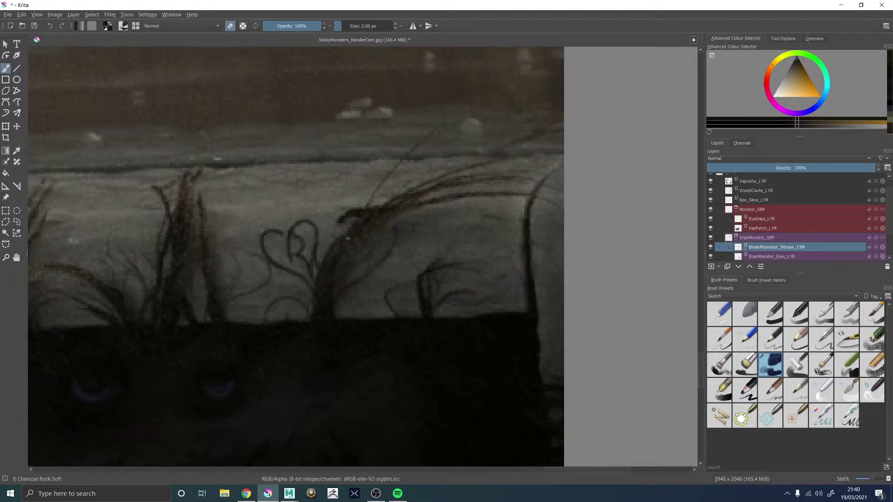
{"action": "key", "text": "1"}
{"action": "scroll", "coordinate": [366, 178], "scroll_direction": "down", "scroll_amount": 4}
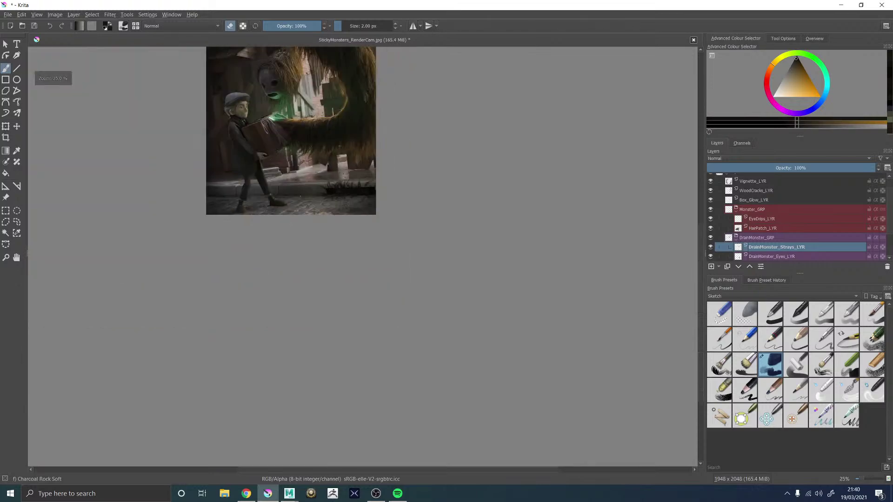
{"action": "scroll", "coordinate": [347, 186], "scroll_direction": "up", "scroll_amount": 10}
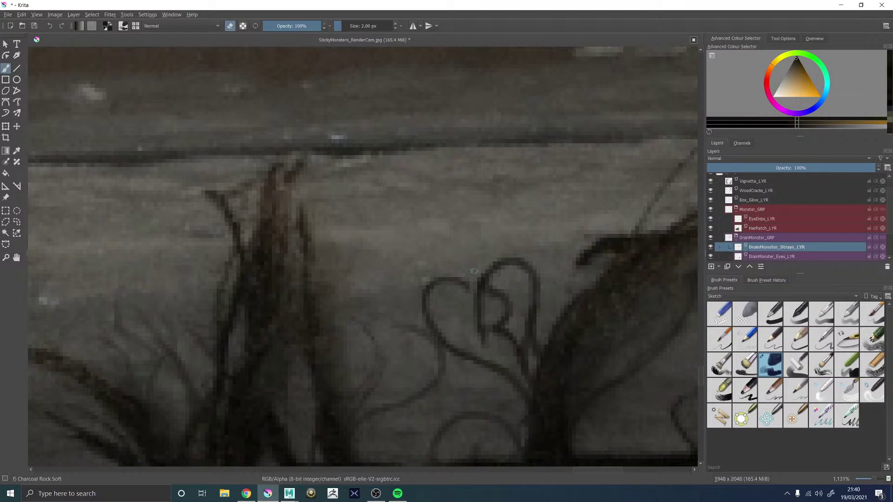
{"action": "scroll", "coordinate": [496, 264], "scroll_direction": "down", "scroll_amount": 7}
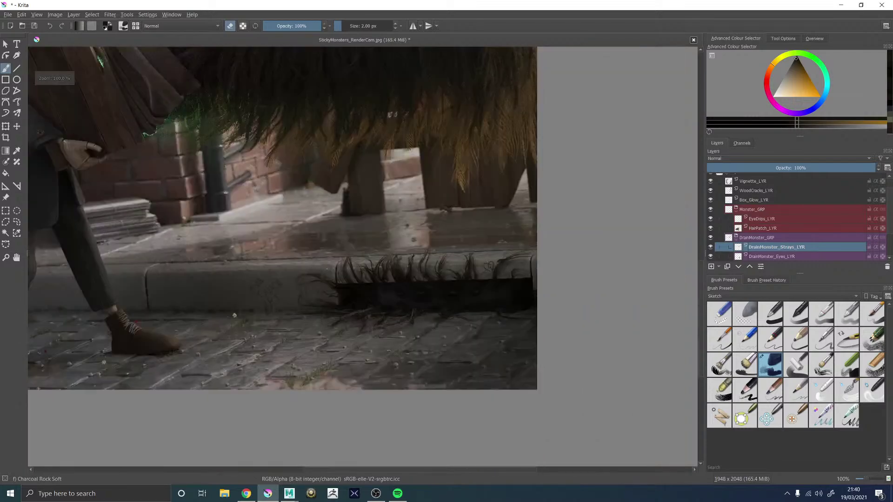
Step: Touch up the stray hairs around the drain's upper-left corner with a 1 px brush and colours sampled from the nearby hair and kerb
{"action": "scroll", "coordinate": [314, 307], "scroll_direction": "up", "scroll_amount": 3}
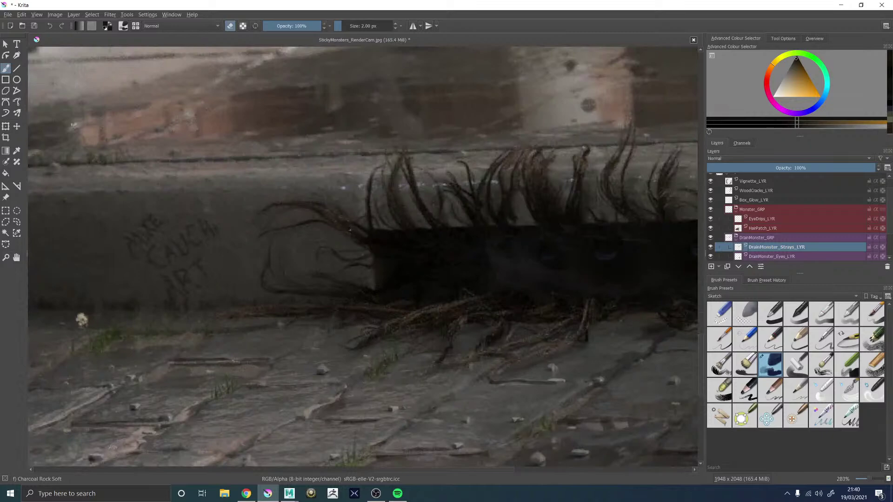
{"action": "left_click", "coordinate": [365, 224], "text": "ctrl"}
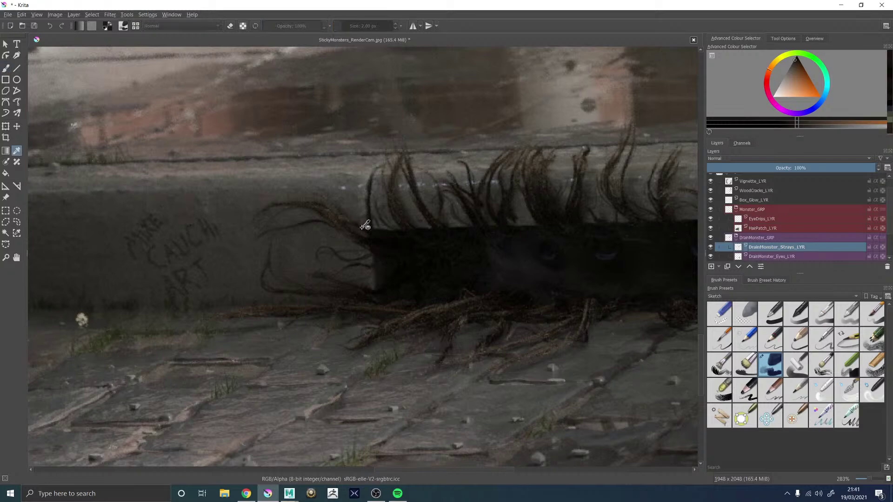
{"action": "key", "text": "bracketleft"}
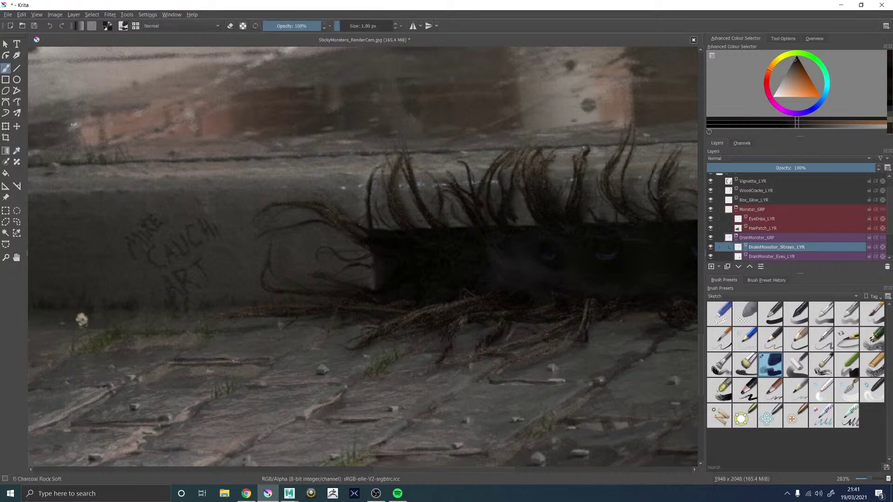
{"action": "left_click", "coordinate": [361, 222], "text": "ctrl"}
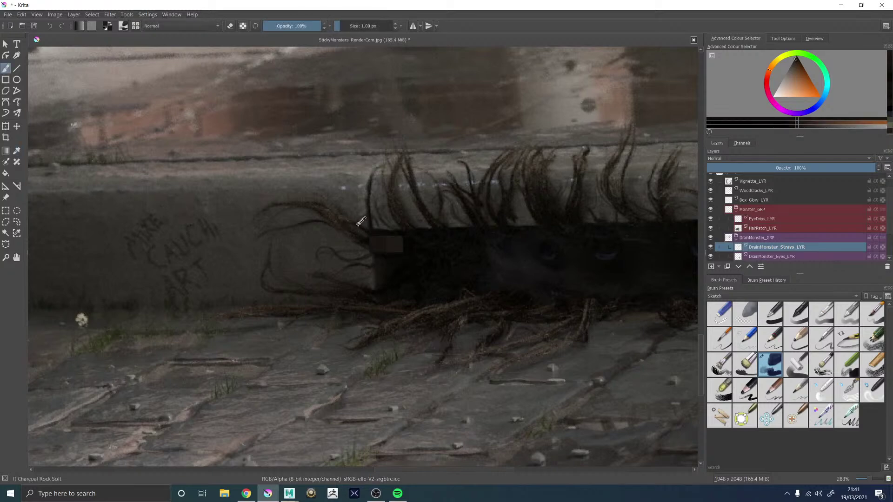
{"action": "left_click", "coordinate": [372, 232], "text": "ctrl"}
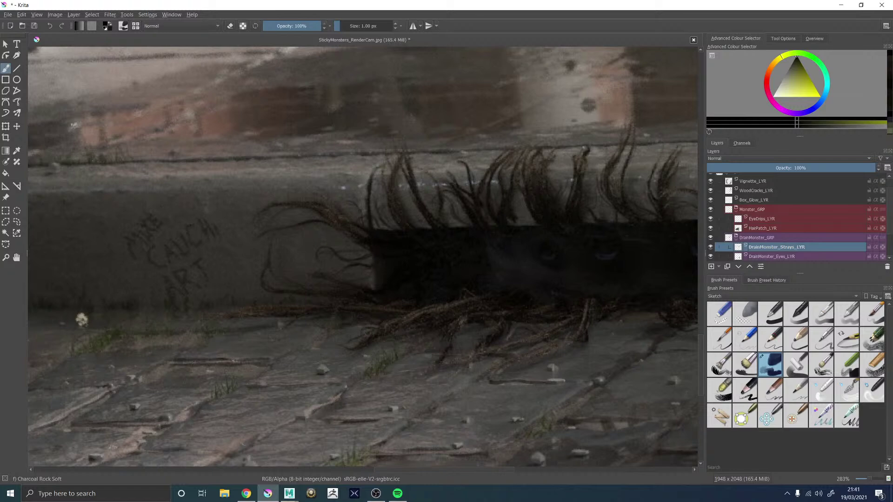
{"action": "left_click", "coordinate": [354, 233], "text": "ctrl"}
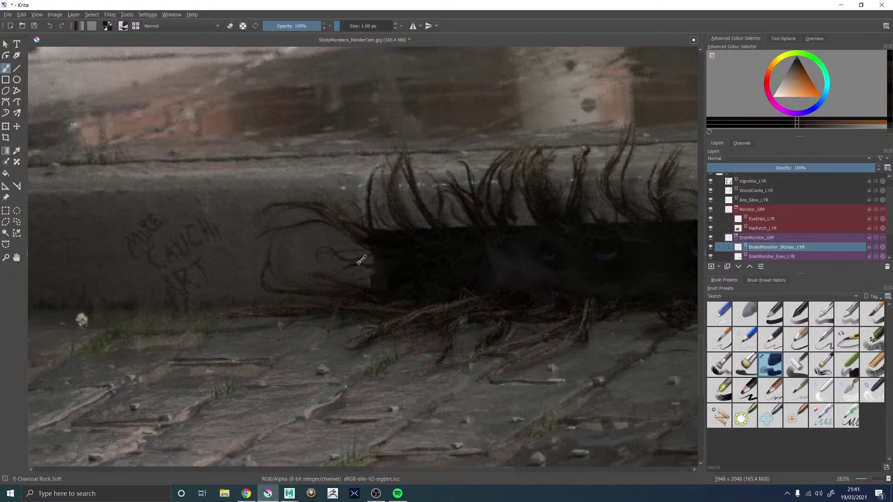
{"action": "left_click", "coordinate": [375, 265], "text": "ctrl"}
{"action": "left_click", "coordinate": [352, 262], "text": "ctrl"}
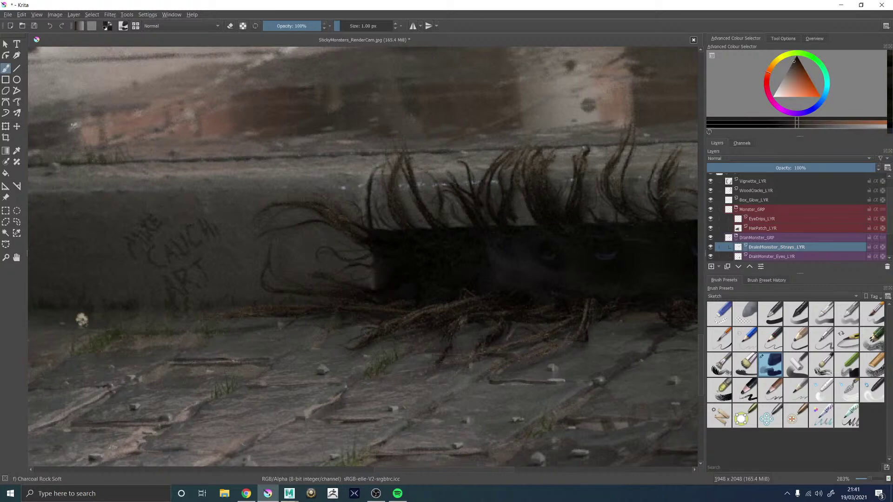
{"action": "left_click", "coordinate": [368, 256], "text": "ctrl"}
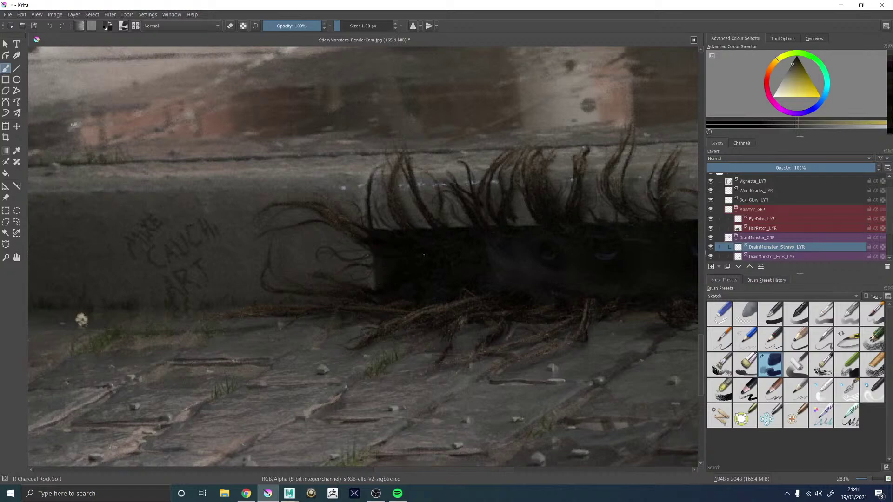
Step: Toggle the DrainMonster_Strays_LYR layer's visibility repeatedly at close and wide views to compare the drain with and without its stray hairs
{"action": "scroll", "coordinate": [428, 249], "scroll_direction": "down", "scroll_amount": 4}
{"action": "scroll", "coordinate": [594, 209], "scroll_direction": "up", "scroll_amount": 4}
{"action": "scroll", "coordinate": [300, 295], "scroll_direction": "down", "scroll_amount": 4}
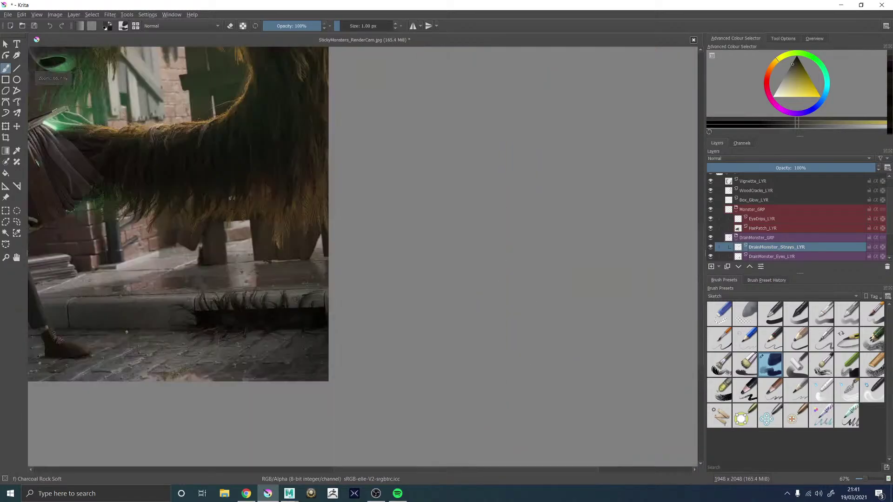
{"action": "scroll", "coordinate": [153, 328], "scroll_direction": "up", "scroll_amount": 3}
{"action": "left_click", "coordinate": [710, 247]}
{"action": "left_click", "coordinate": [710, 247]}
{"action": "left_click", "coordinate": [710, 247]}
{"action": "left_click", "coordinate": [710, 247]}
{"action": "left_click", "coordinate": [710, 247]}
{"action": "left_click", "coordinate": [710, 247]}
{"action": "scroll", "coordinate": [477, 195], "scroll_direction": "down", "scroll_amount": 4}
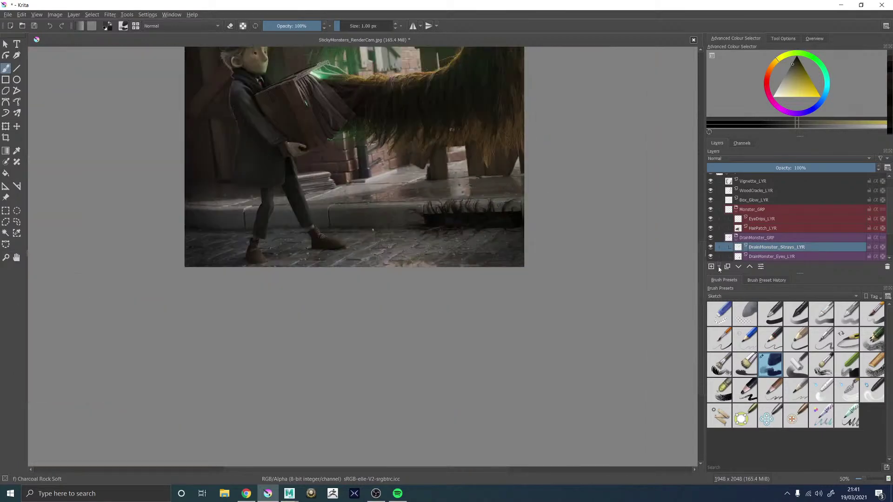
{"action": "left_click", "coordinate": [711, 247]}
{"action": "left_click", "coordinate": [710, 247]}
{"action": "left_click", "coordinate": [711, 247]}
{"action": "left_click", "coordinate": [711, 247]}
{"action": "scroll", "coordinate": [511, 233], "scroll_direction": "up", "scroll_amount": 1}
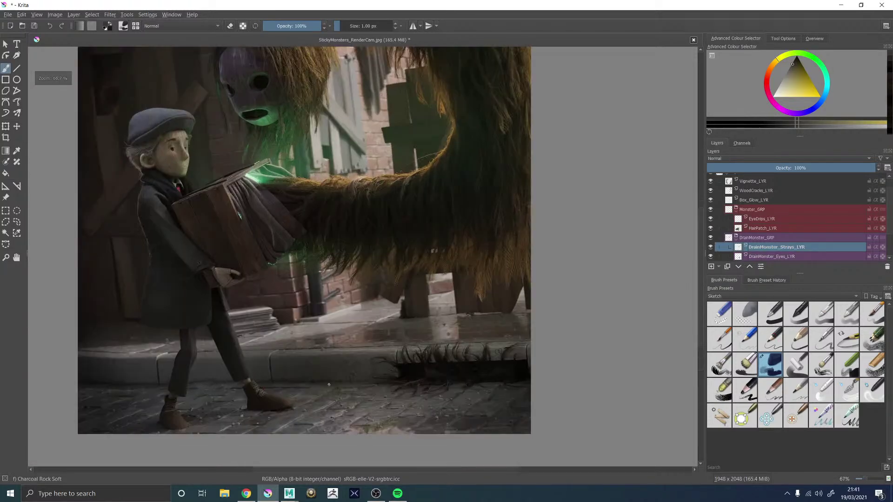
Step: Toggle the visibility of the group containing all retouch layers to compare the full image with and without the paint-over
{"action": "scroll", "coordinate": [353, 232], "scroll_direction": "down", "scroll_amount": 2}
{"action": "scroll", "coordinate": [353, 232], "scroll_direction": "up", "scroll_amount": 1}
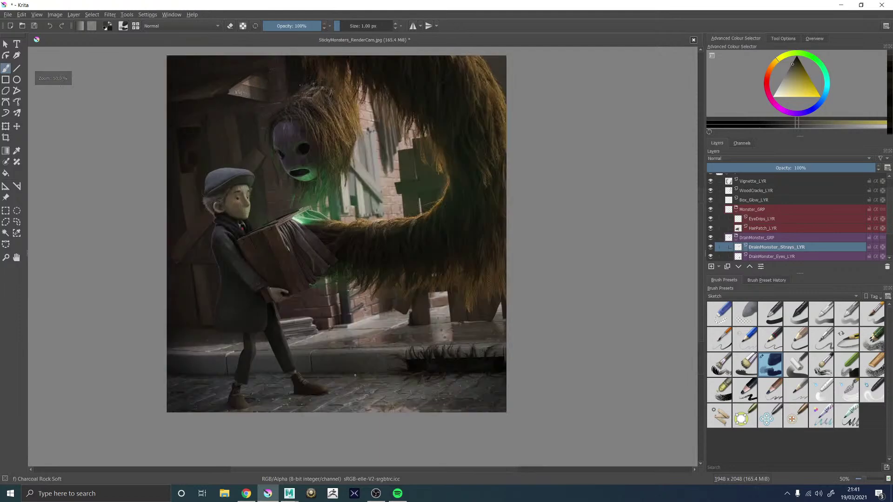
{"action": "scroll", "coordinate": [710, 195], "scroll_direction": "up", "scroll_amount": 2}
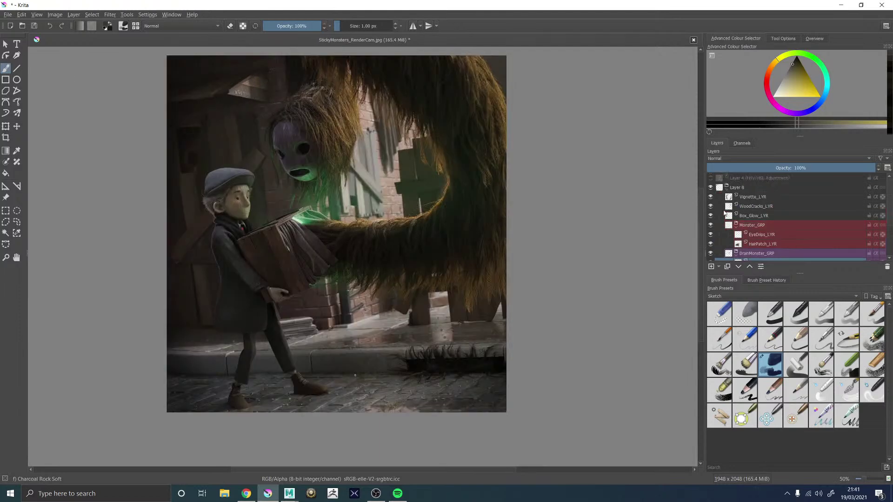
{"action": "left_click", "coordinate": [710, 191]}
{"action": "left_click", "coordinate": [710, 190]}
{"action": "left_click", "coordinate": [710, 190]}
{"action": "left_click", "coordinate": [710, 191]}
{"action": "left_click", "coordinate": [710, 191]}
{"action": "left_click", "coordinate": [710, 191]}
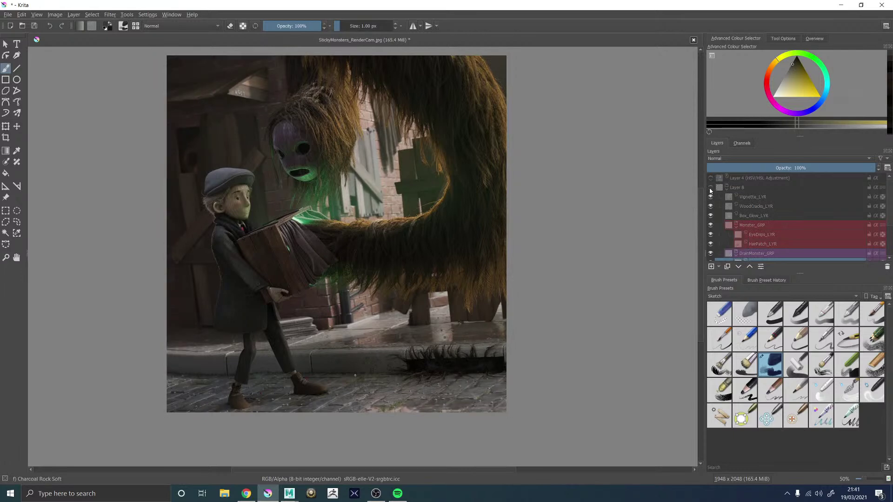
{"action": "left_click", "coordinate": [710, 191]}
{"action": "left_click", "coordinate": [710, 191]}
Step: Rename the group containing all retouch layers as COMP_GRP
{"action": "double_click", "coordinate": [734, 187]}
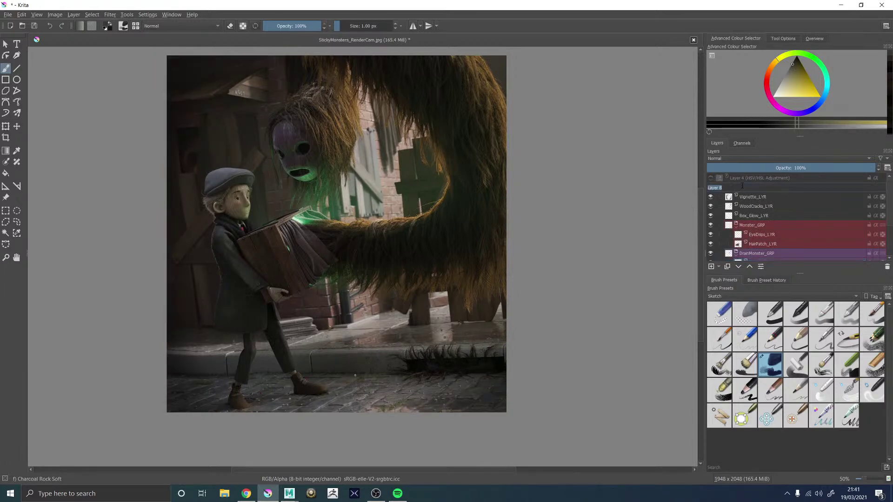
{"action": "type", "text": "coMP_GRP"}
{"action": "key", "text": "Return"}
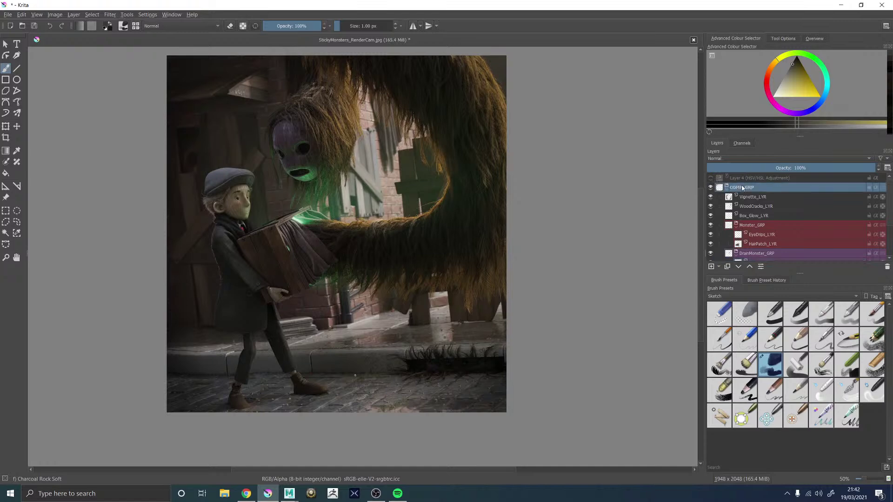
Step: Toggle the visibility of the HSV/HSL adjustment layer above COMP_GRP to check the image with the adjustment applied
{"action": "left_click", "coordinate": [711, 179]}
{"action": "left_click", "coordinate": [711, 179]}
{"action": "left_click", "coordinate": [711, 178]}
{"action": "left_click", "coordinate": [711, 178]}
{"action": "left_click", "coordinate": [711, 178]}
{"action": "left_click", "coordinate": [711, 179]}
Step: Save the painting as the Krita document StickyMonsters_RenderCam.kra in Personal_projects > StickyMonsters > Images > !OUTPUT
{"action": "left_click", "coordinate": [9, 14]}
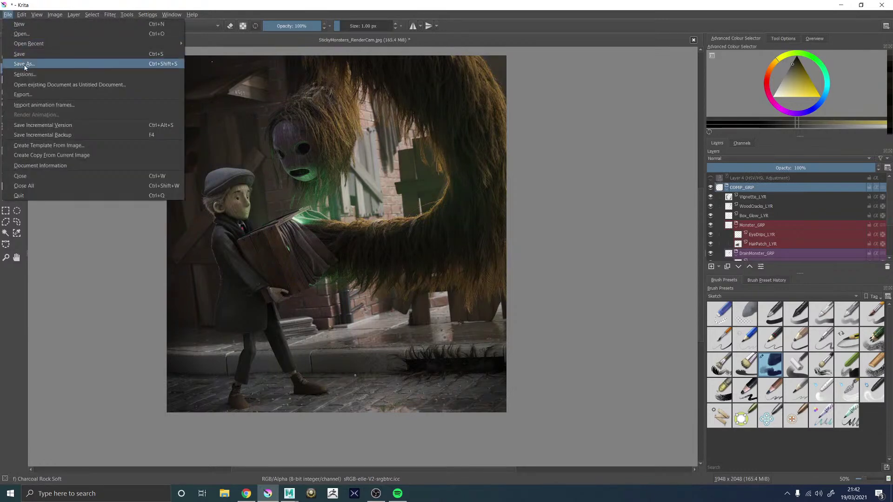
{"action": "left_click", "coordinate": [25, 64]}
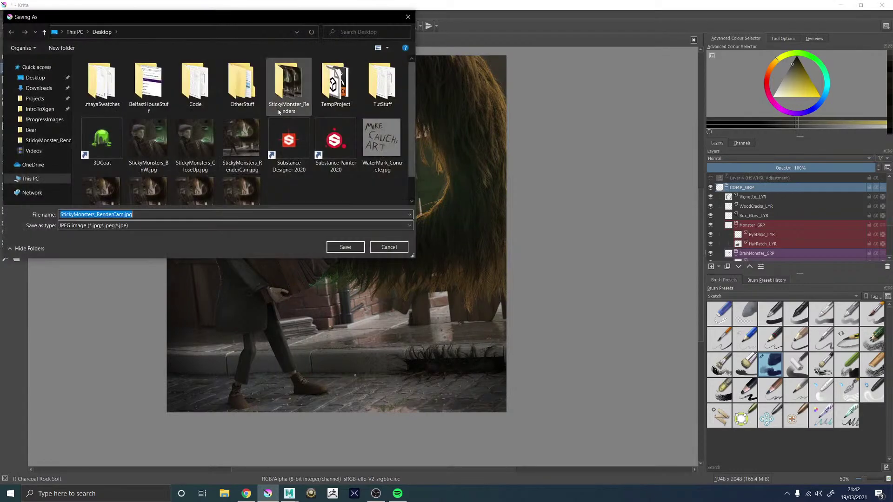
{"action": "left_click", "coordinate": [33, 99]}
{"action": "double_click", "coordinate": [111, 93]}
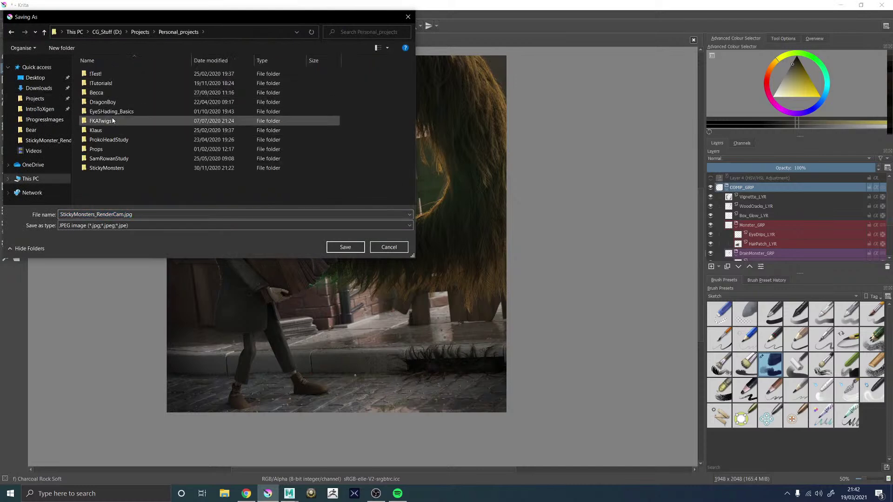
{"action": "double_click", "coordinate": [112, 168]}
{"action": "double_click", "coordinate": [105, 92]}
{"action": "double_click", "coordinate": [108, 75]}
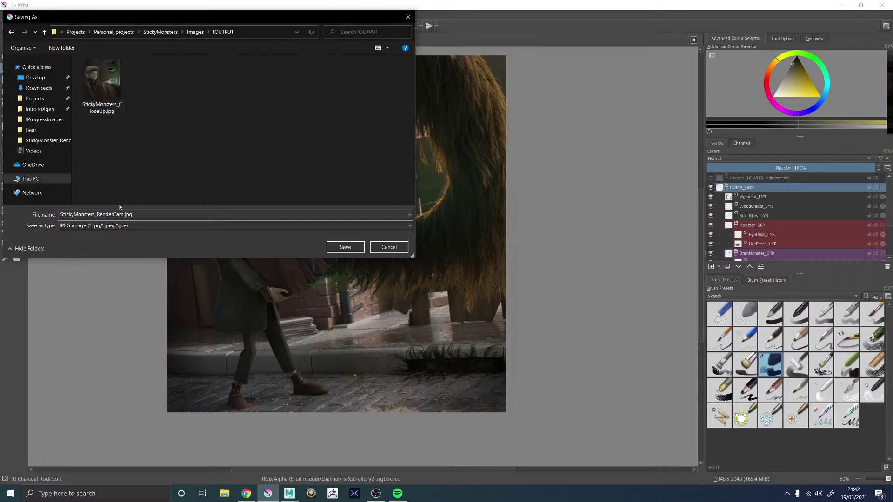
{"action": "left_click", "coordinate": [95, 226]}
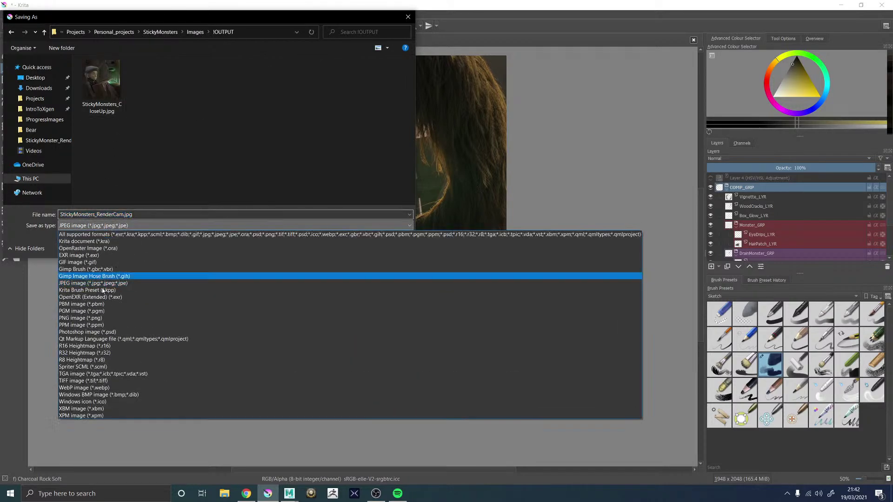
{"action": "left_click", "coordinate": [97, 241]}
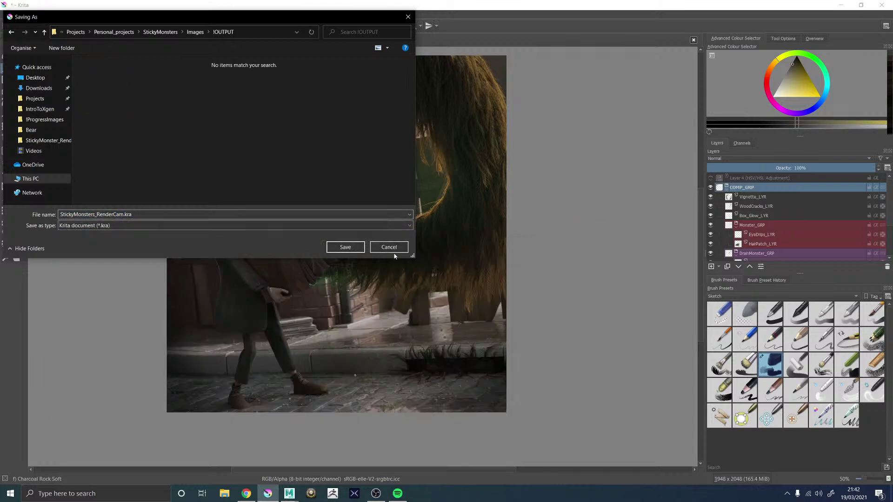
{"action": "left_click", "coordinate": [345, 247]}
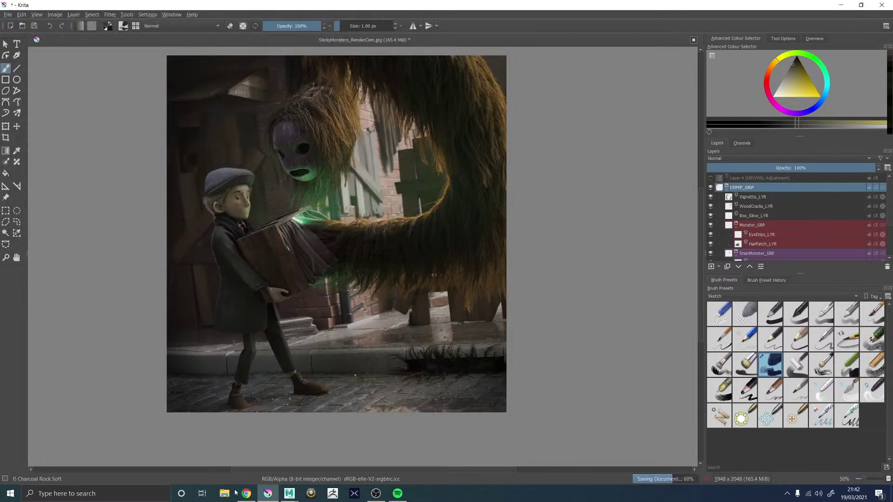
Step: Switch to the Maya window showing the StickyMonsters scene in the Arnold RenderView
{"action": "mouse_move", "coordinate": [289, 494]}
{"action": "left_click", "coordinate": [316, 437]}
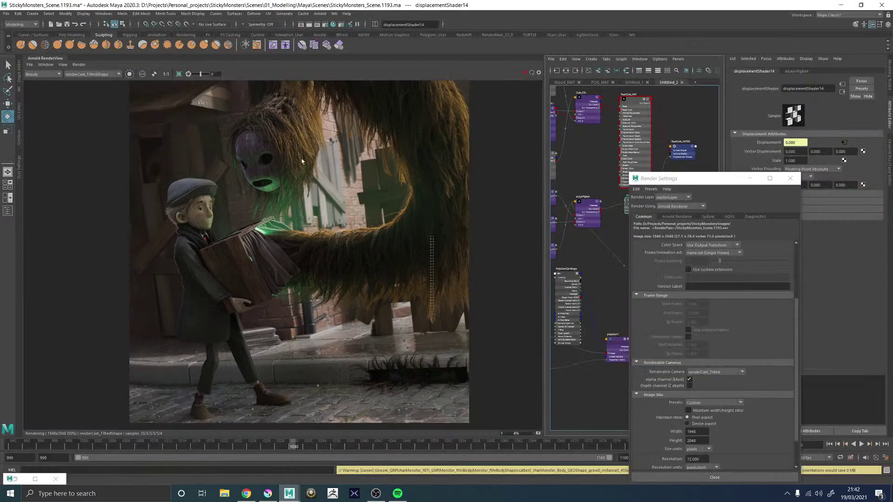
Step: Examine the Arnold render up close, covering the monster's head, the boy's face, the drain kerb, the furry arm and the upper boards
{"action": "scroll", "coordinate": [281, 195], "scroll_direction": "down", "scroll_amount": 3}
{"action": "scroll", "coordinate": [240, 166], "scroll_direction": "up", "scroll_amount": 5}
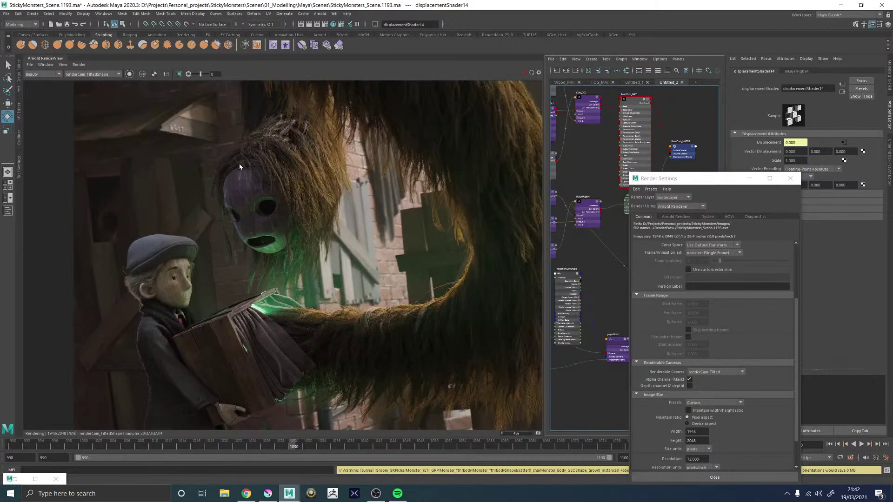
{"action": "scroll", "coordinate": [383, 160], "scroll_direction": "up", "scroll_amount": 3}
{"action": "scroll", "coordinate": [372, 186], "scroll_direction": "down", "scroll_amount": 2}
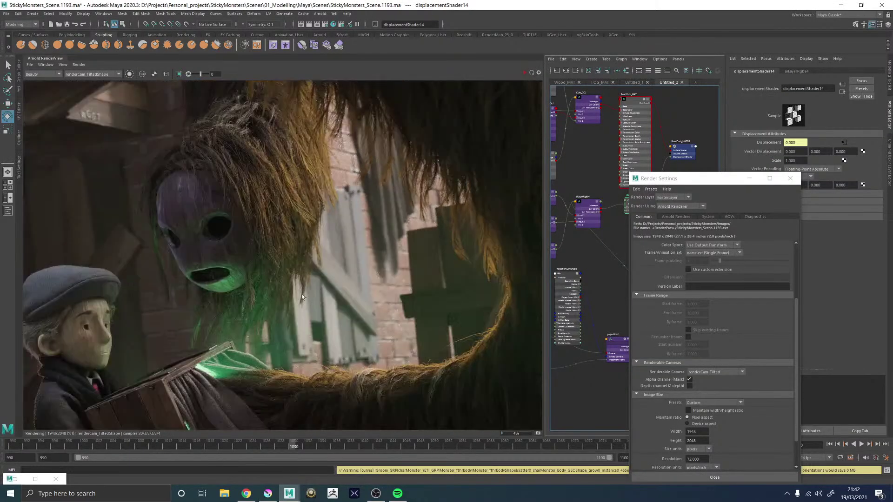
{"action": "scroll", "coordinate": [164, 186], "scroll_direction": "up", "scroll_amount": 8}
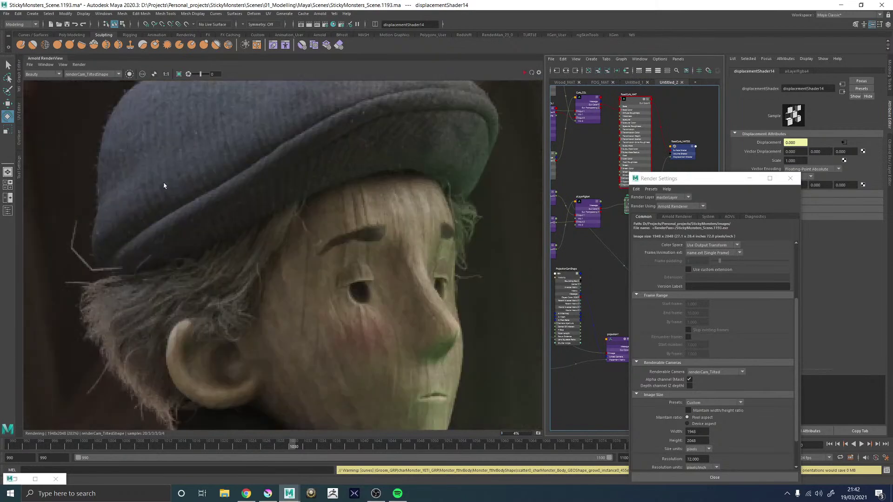
{"action": "scroll", "coordinate": [236, 247], "scroll_direction": "down", "scroll_amount": 4}
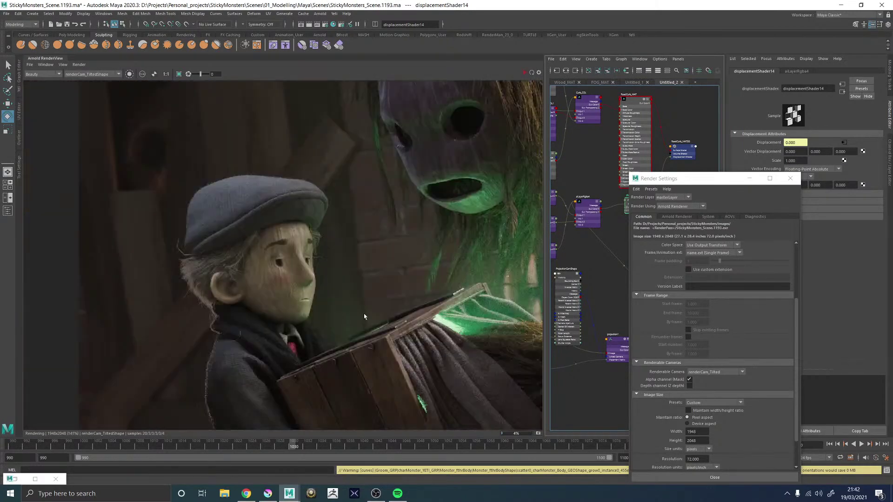
{"action": "scroll", "coordinate": [372, 272], "scroll_direction": "up", "scroll_amount": 1}
{"action": "left_click_drag", "start_coordinate": [416, 363], "coordinate": [302, 186]}
{"action": "left_click_drag", "start_coordinate": [498, 367], "coordinate": [306, 175]}
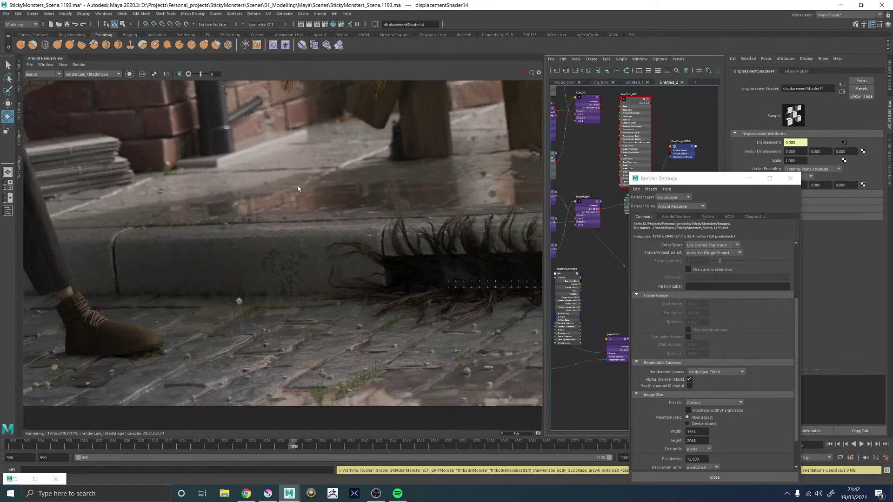
{"action": "scroll", "coordinate": [295, 199], "scroll_direction": "down", "scroll_amount": 1}
{"action": "left_click_drag", "start_coordinate": [279, 182], "coordinate": [308, 201]}
{"action": "scroll", "coordinate": [481, 152], "scroll_direction": "up", "scroll_amount": 1}
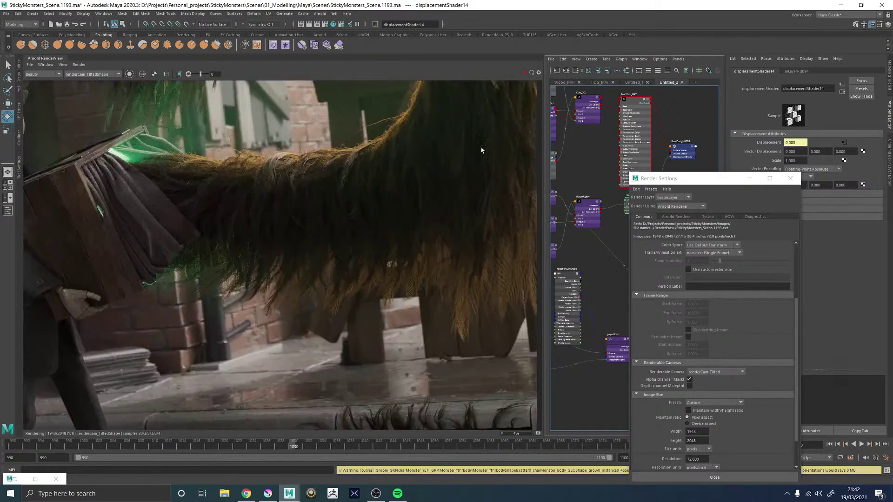
{"action": "left_click_drag", "start_coordinate": [468, 119], "coordinate": [442, 236]}
{"action": "left_click_drag", "start_coordinate": [414, 165], "coordinate": [474, 255]}
{"action": "scroll", "coordinate": [405, 247], "scroll_direction": "down", "scroll_amount": 1}
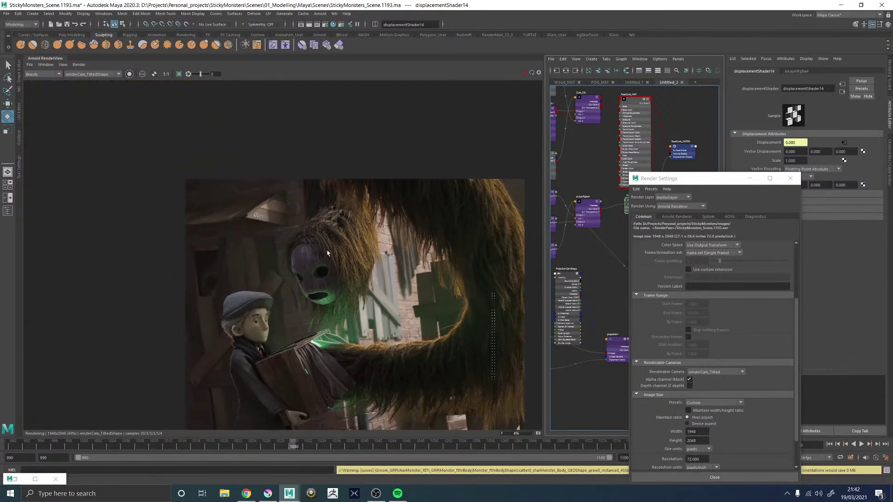
{"action": "scroll", "coordinate": [281, 204], "scroll_direction": "up", "scroll_amount": 3}
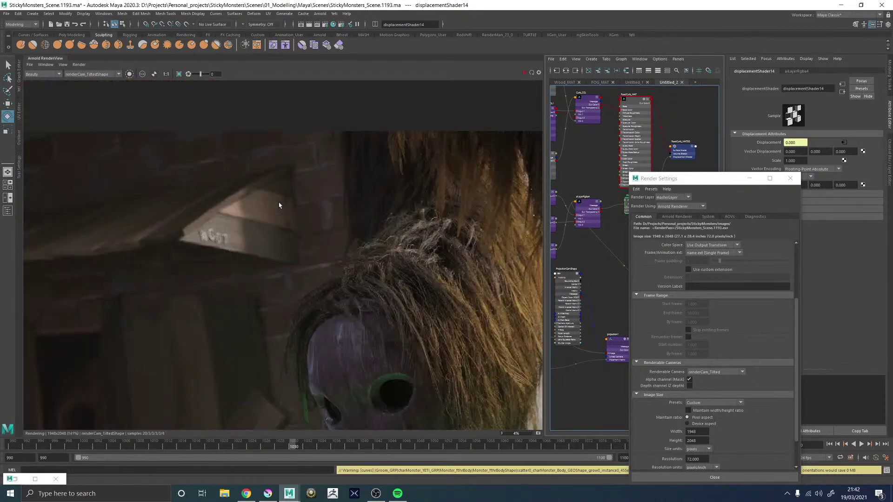
Step: Save the render image as StickyMonsters_RenderCam.jpg in StickyMonsters > Images > !OUTPUT
{"action": "left_click", "coordinate": [30, 64]}
{"action": "left_click", "coordinate": [44, 73]}
{"action": "double_click", "coordinate": [106, 74]}
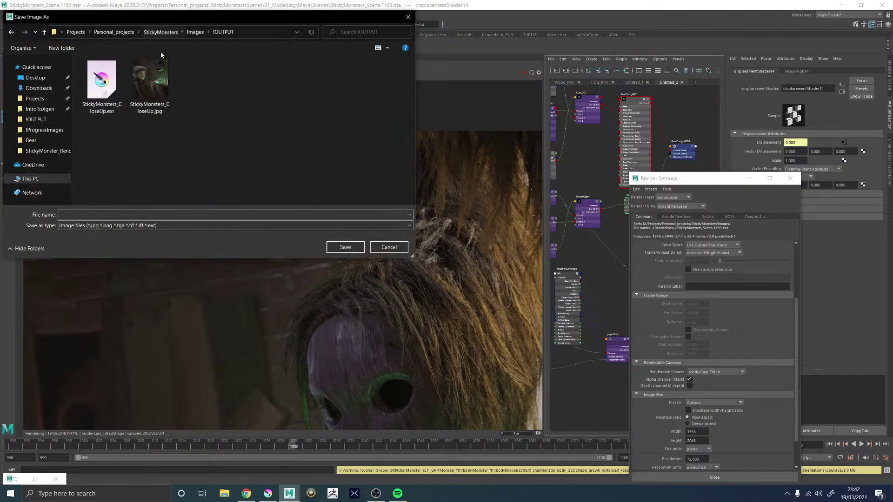
{"action": "left_click", "coordinate": [160, 32]}
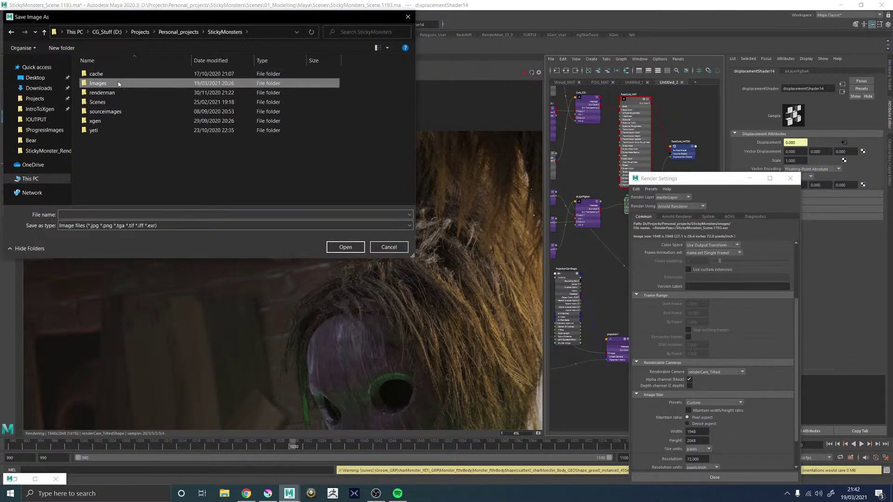
{"action": "double_click", "coordinate": [121, 83]}
{"action": "double_click", "coordinate": [118, 74]}
{"action": "left_click", "coordinate": [161, 87]}
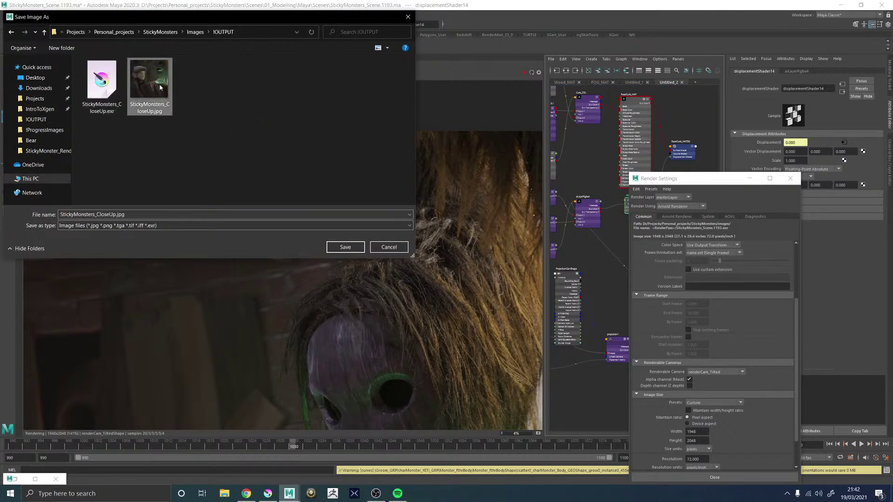
{"action": "left_click", "coordinate": [111, 214]}
{"action": "left_click_drag", "start_coordinate": [117, 214], "coordinate": [99, 214]}
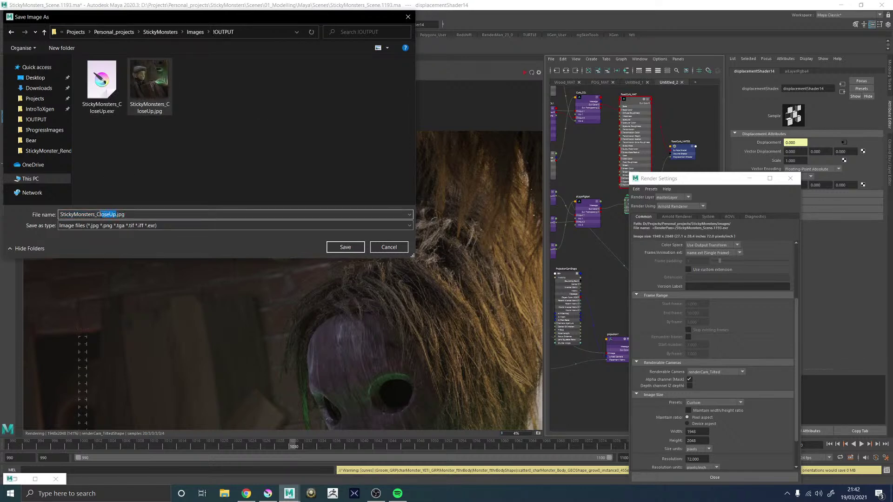
{"action": "type", "text": "RenderCam"}
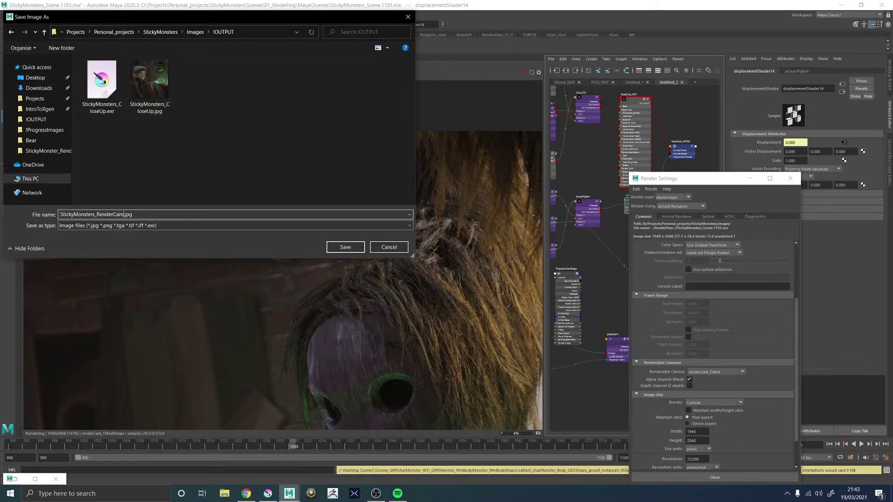
{"action": "key", "text": "Return"}
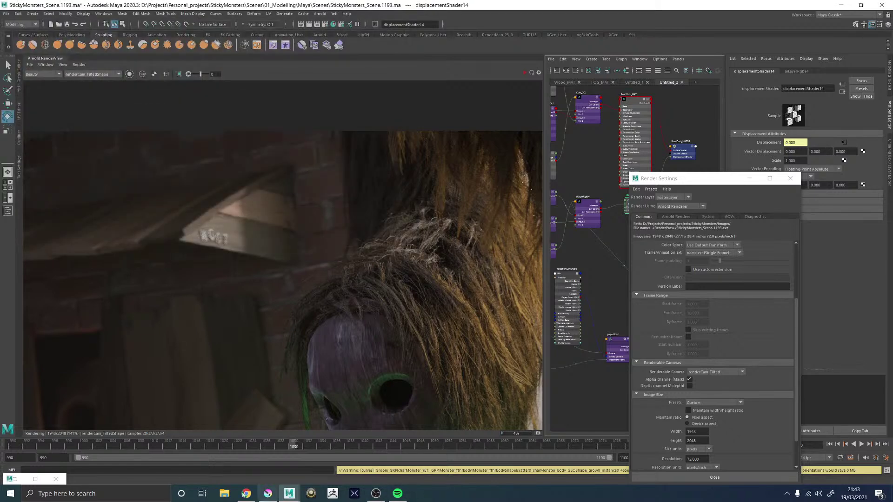
Step: Switch to Krita and open StickyMonsters_RenderCam.jpg from the !OUTPUT folder
{"action": "scroll", "coordinate": [301, 331], "scroll_direction": "down", "scroll_amount": 5}
{"action": "scroll", "coordinate": [302, 333], "scroll_direction": "down", "scroll_amount": 2}
{"action": "left_click_drag", "start_coordinate": [385, 380], "coordinate": [382, 292]}
{"action": "scroll", "coordinate": [349, 291], "scroll_direction": "up", "scroll_amount": 3}
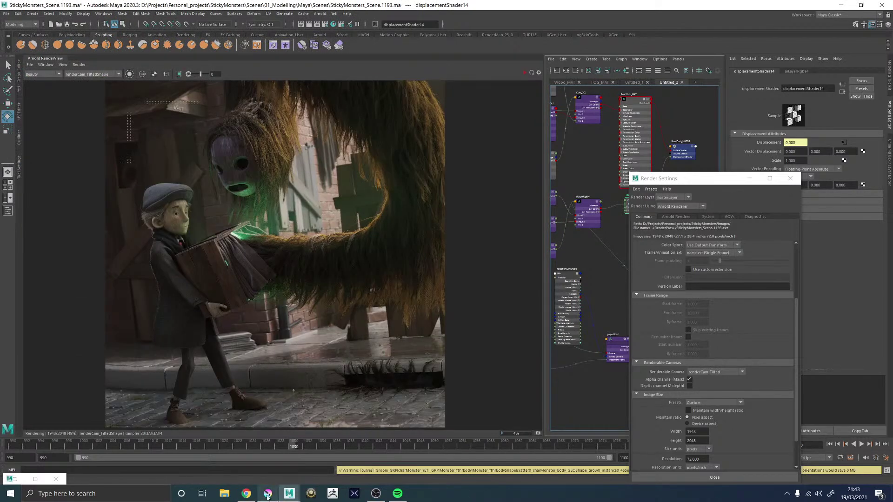
{"action": "left_click", "coordinate": [268, 494]}
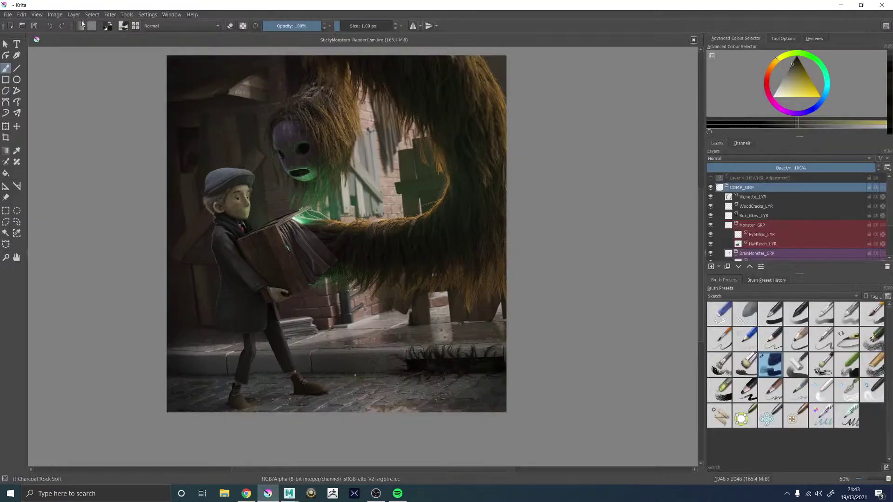
{"action": "left_click", "coordinate": [7, 14]}
{"action": "left_click", "coordinate": [21, 34]}
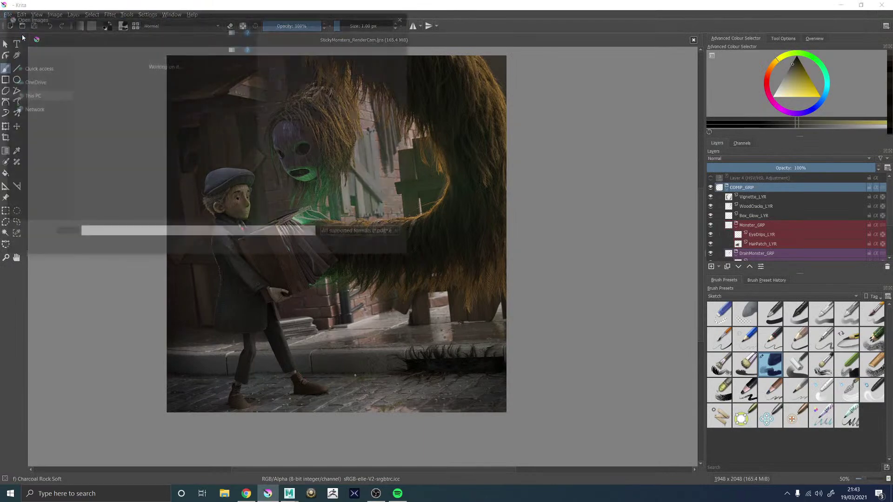
{"action": "left_click", "coordinate": [35, 119]}
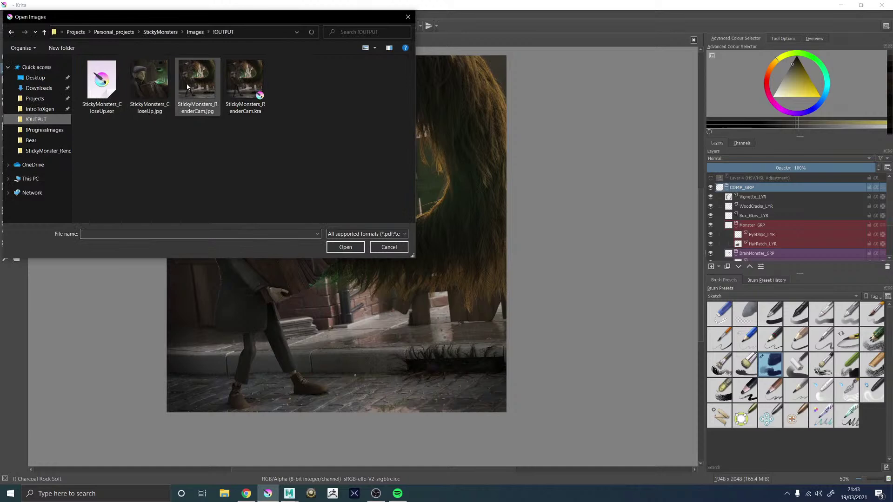
{"action": "double_click", "coordinate": [211, 80]}
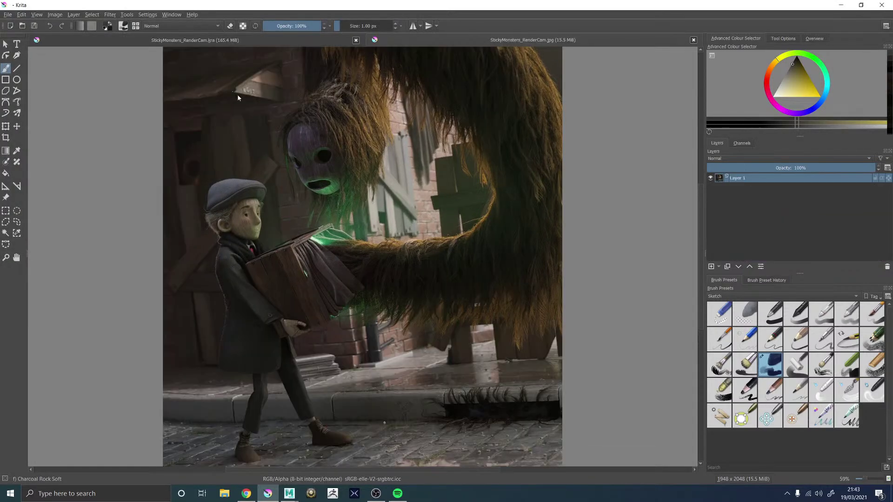
Step: Copy the new render's layer from the JPG document and paste it into StickyMonsters_RenderCam.kra
{"action": "right_click", "coordinate": [739, 177]}
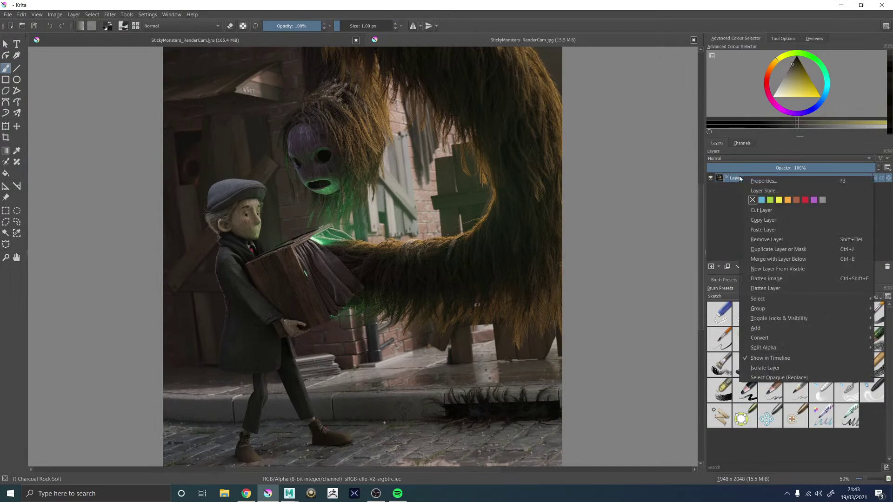
{"action": "left_click", "coordinate": [763, 225]}
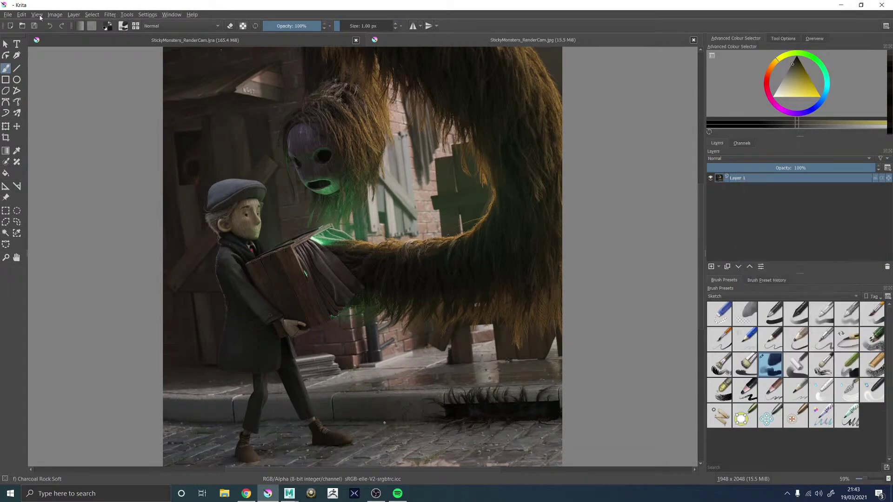
{"action": "left_click", "coordinate": [174, 41]}
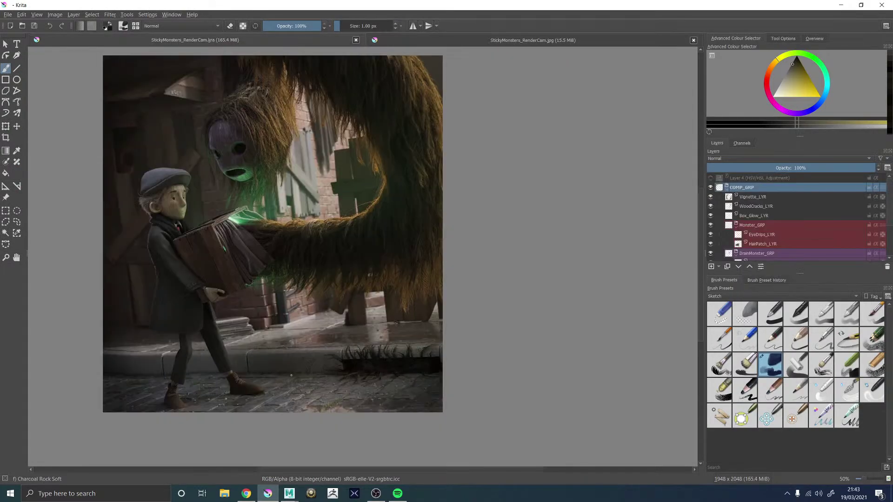
{"action": "right_click", "coordinate": [762, 187]}
{"action": "left_click", "coordinate": [781, 239]}
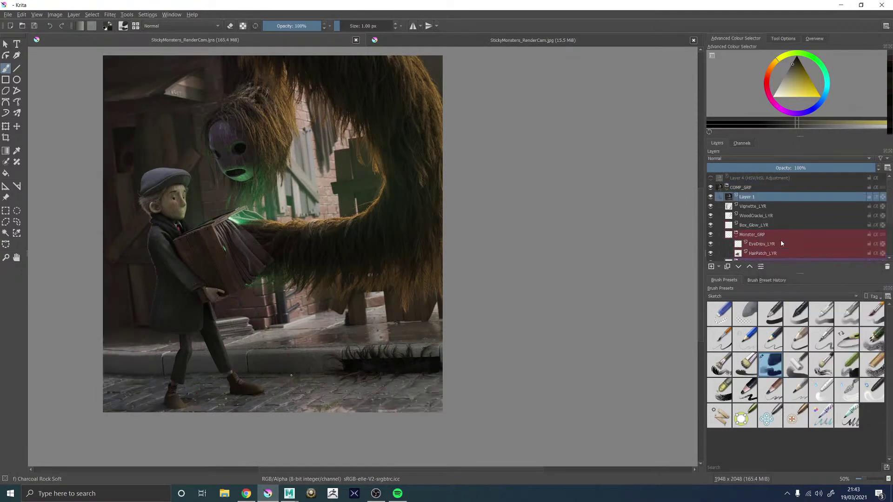
Step: Move the pasted render layer out of COMP_GRP to directly below it, and collapse the group
{"action": "scroll", "coordinate": [753, 200], "scroll_direction": "down", "scroll_amount": 1}
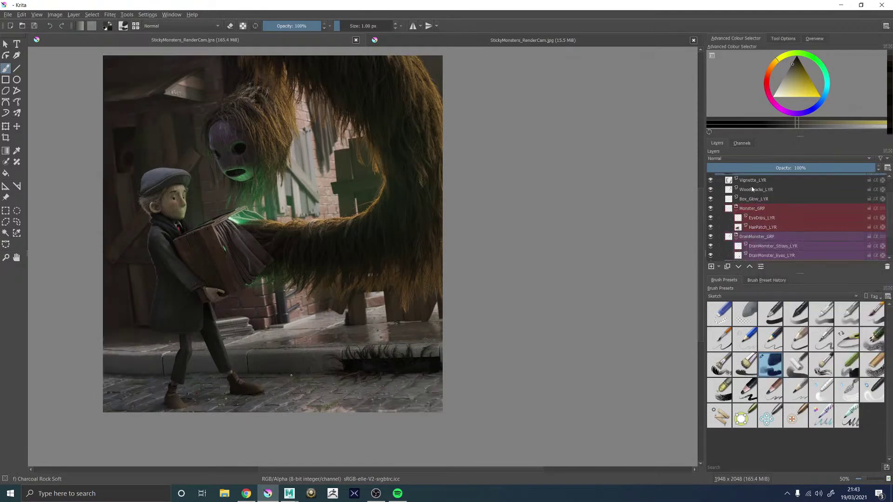
{"action": "scroll", "coordinate": [752, 190], "scroll_direction": "up", "scroll_amount": 1}
{"action": "mouse_move", "coordinate": [753, 196]}
{"action": "left_mouse_down"}
{"action": "mouse_move", "coordinate": [753, 184]}
{"action": "mouse_move", "coordinate": [742, 187]}
{"action": "mouse_move", "coordinate": [752, 206]}
{"action": "left_mouse_up"}
{"action": "left_click", "coordinate": [725, 195]}
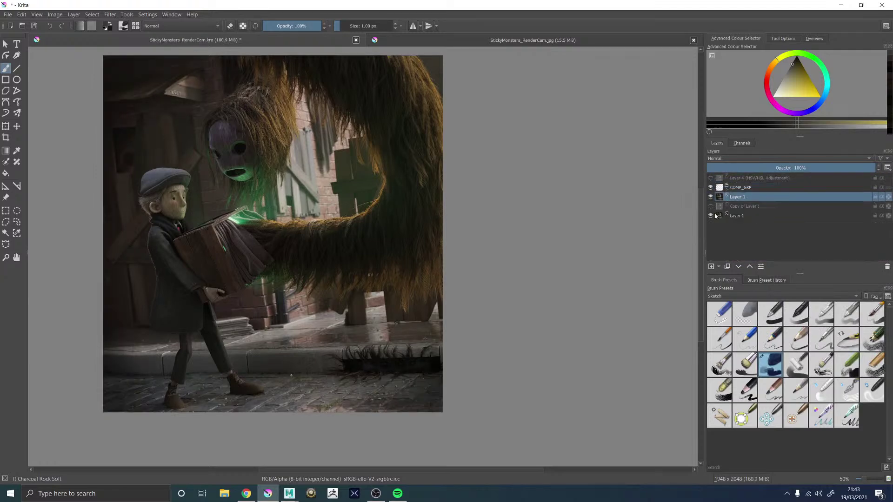
Step: Toggle the visibility of the pasted render and the original base layer to compare the two renders across the whole image
{"action": "left_click", "coordinate": [711, 216]}
{"action": "left_click", "coordinate": [710, 197]}
{"action": "left_click", "coordinate": [710, 197]}
{"action": "left_click", "coordinate": [711, 216]}
{"action": "left_click", "coordinate": [710, 197]}
{"action": "left_click", "coordinate": [710, 196]}
{"action": "left_click", "coordinate": [710, 197]}
Step: Compare the new and old renders around the boy's face and the glowing box by toggling the pasted layer's visibility
{"action": "scroll", "coordinate": [169, 194], "scroll_direction": "up", "scroll_amount": 4}
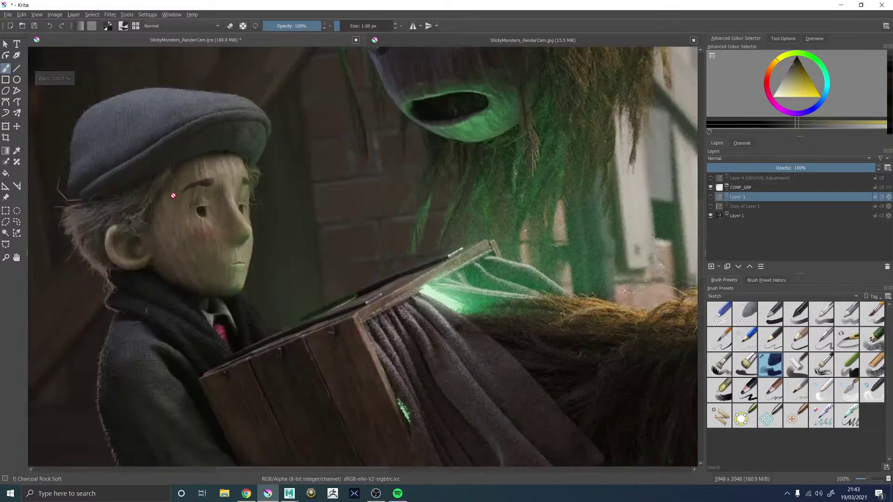
{"action": "left_click", "coordinate": [710, 200]}
{"action": "left_click", "coordinate": [710, 200]}
{"action": "left_click", "coordinate": [710, 201]}
{"action": "left_click", "coordinate": [710, 201]}
{"action": "left_click", "coordinate": [710, 200]}
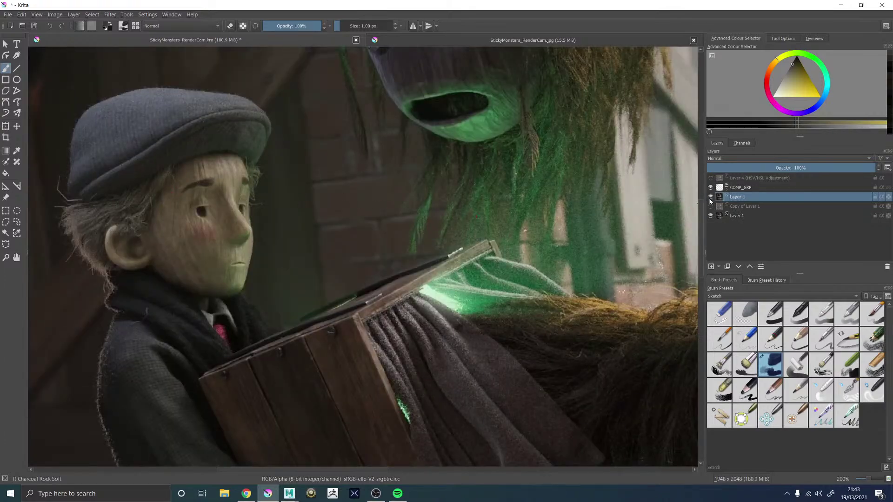
Step: Compare the two renders around the monster's fur and the background fence by toggling the pasted layer's visibility
{"action": "scroll", "coordinate": [302, 226], "scroll_direction": "down", "scroll_amount": 6}
{"action": "scroll", "coordinate": [359, 192], "scroll_direction": "up", "scroll_amount": 6}
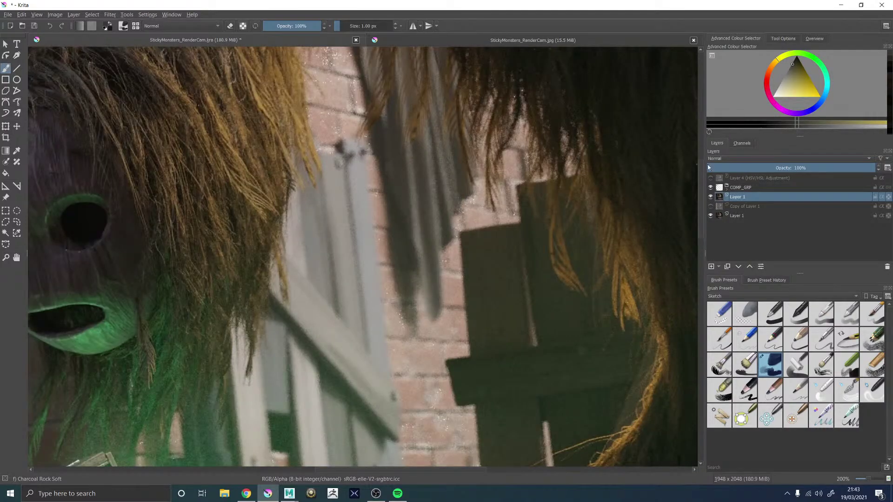
{"action": "left_click", "coordinate": [710, 197]}
{"action": "left_click", "coordinate": [710, 197]}
{"action": "left_click", "coordinate": [710, 198]}
{"action": "left_click", "coordinate": [710, 197]}
Step: Compare the two renders on the lettered boards above the monster's head by toggling the pasted layer's visibility
{"action": "scroll", "coordinate": [352, 187], "scroll_direction": "down", "scroll_amount": 4}
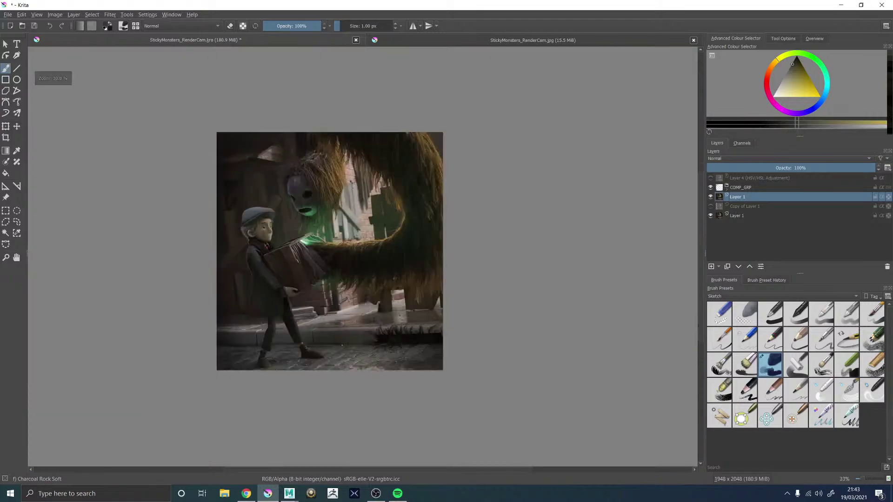
{"action": "scroll", "coordinate": [448, 235], "scroll_direction": "up", "scroll_amount": 7}
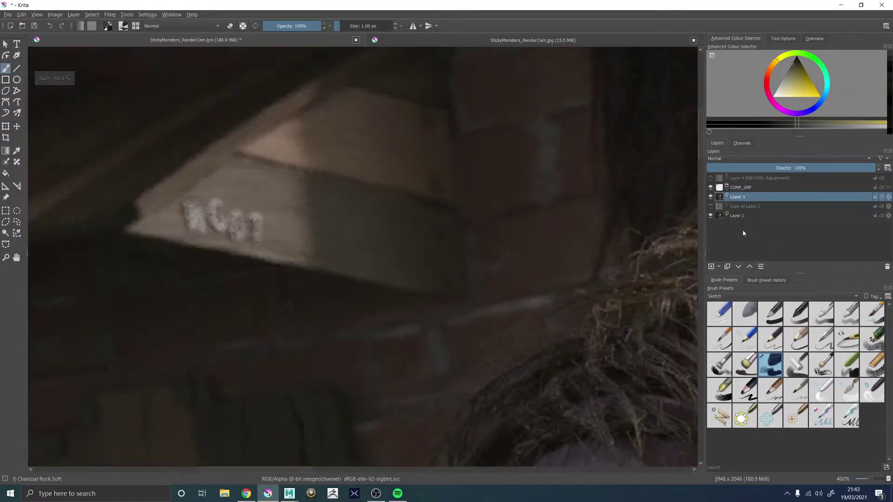
{"action": "left_click", "coordinate": [712, 197]}
{"action": "left_click", "coordinate": [711, 197]}
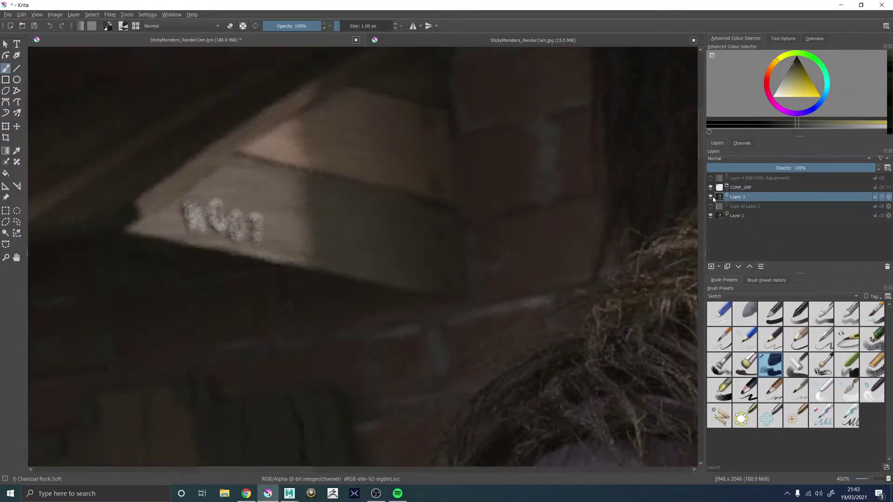
Step: Compare the new and old renders along the monster's furry arm, the lower fence and the drain monster's opening
{"action": "scroll", "coordinate": [362, 257], "scroll_direction": "down", "scroll_amount": 9}
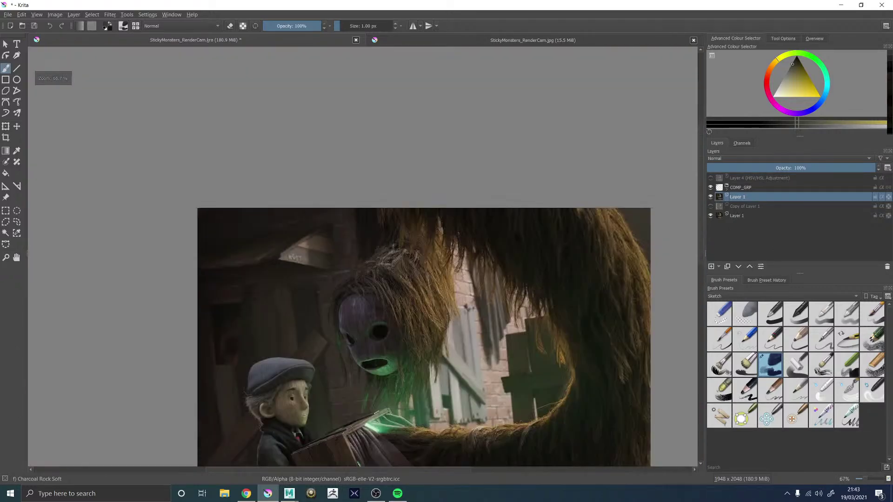
{"action": "scroll", "coordinate": [450, 360], "scroll_direction": "up", "scroll_amount": 7}
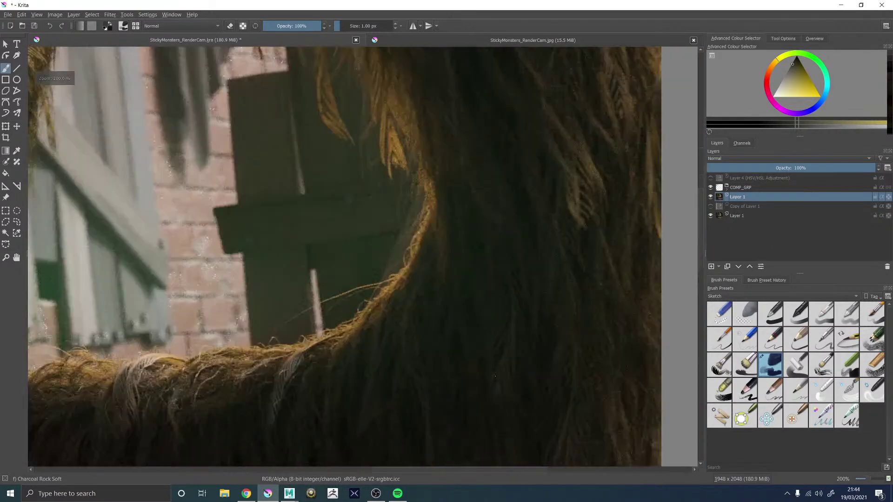
{"action": "scroll", "coordinate": [493, 311], "scroll_direction": "down", "scroll_amount": 4}
{"action": "left_click_drag", "start_coordinate": [482, 319], "coordinate": [463, 186]}
{"action": "scroll", "coordinate": [458, 269], "scroll_direction": "up", "scroll_amount": 5}
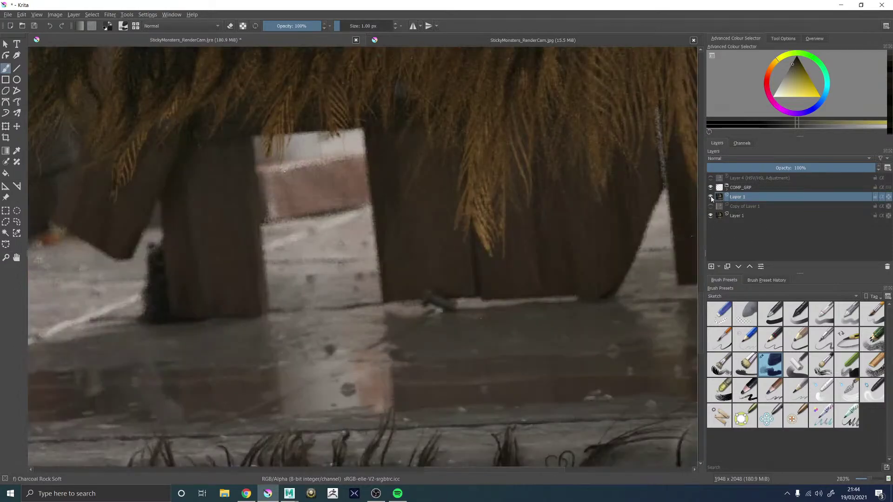
{"action": "scroll", "coordinate": [363, 260], "scroll_direction": "down", "scroll_amount": 5}
{"action": "scroll", "coordinate": [362, 326], "scroll_direction": "up", "scroll_amount": 5}
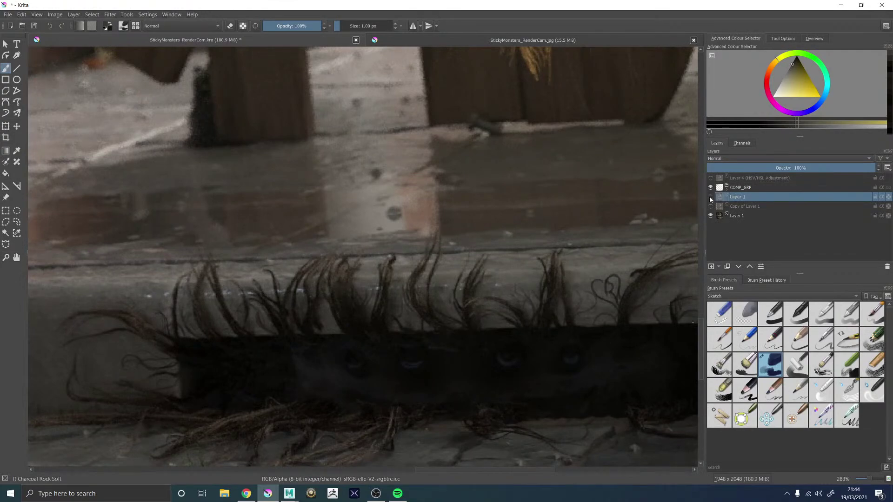
Step: Expand COMP_GRP and remove the bottom Layer 1 and the hidden Copy of Layer 1, keeping the new render
{"action": "scroll", "coordinate": [362, 256], "scroll_direction": "down", "scroll_amount": 8}
{"action": "scroll", "coordinate": [363, 255], "scroll_direction": "up", "scroll_amount": 4}
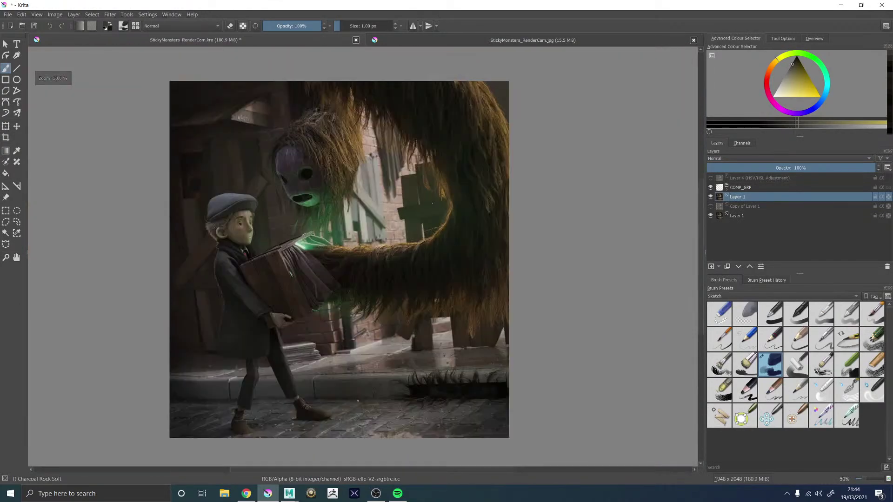
{"action": "left_click", "coordinate": [726, 186]}
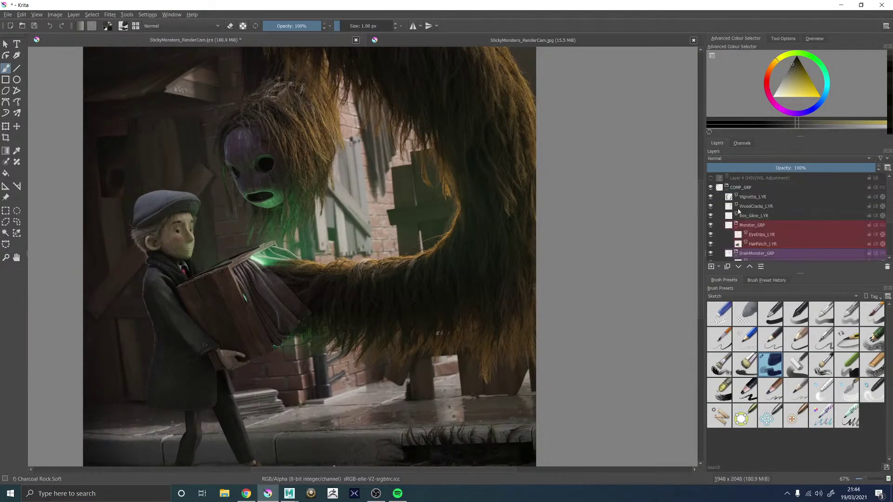
{"action": "scroll", "coordinate": [743, 251], "scroll_direction": "down", "scroll_amount": 3}
{"action": "left_click", "coordinate": [743, 255]}
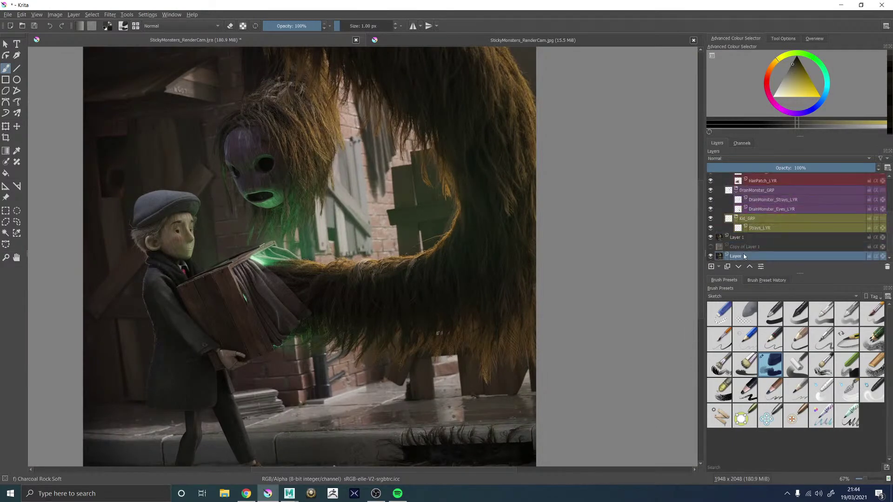
{"action": "right_click", "coordinate": [743, 255]}
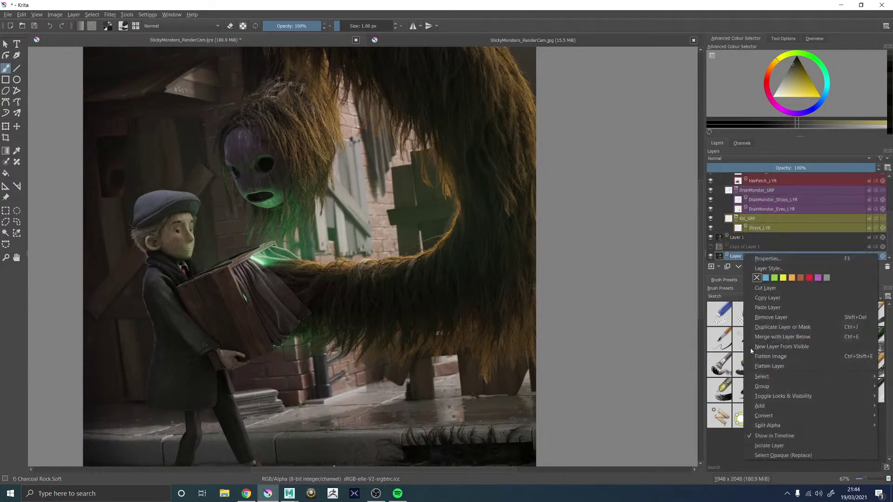
{"action": "left_click", "coordinate": [770, 317]}
{"action": "right_click", "coordinate": [752, 255]}
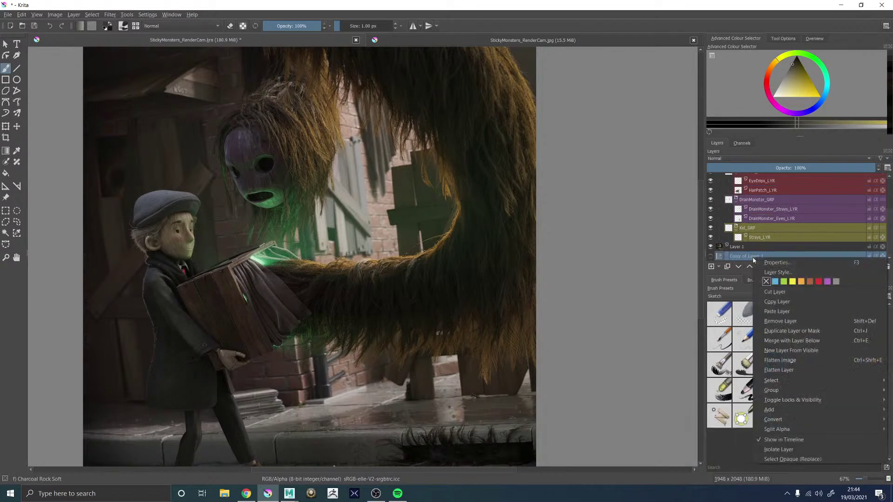
{"action": "left_click", "coordinate": [778, 319]}
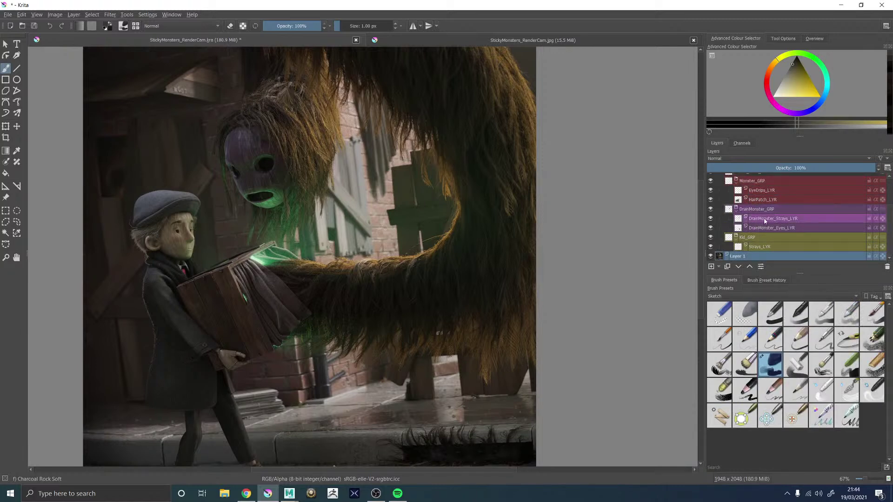
Step: Examine the whole painting from the boy and monster's face to the fence, curb, drain opening and cobblestones for remaining flaws
{"action": "scroll", "coordinate": [742, 221], "scroll_direction": "up", "scroll_amount": 1}
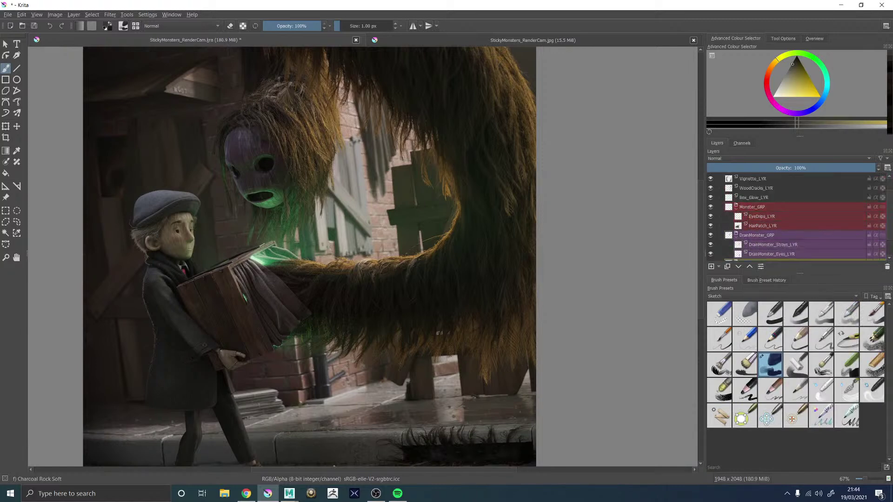
{"action": "scroll", "coordinate": [165, 218], "scroll_direction": "up", "scroll_amount": 3}
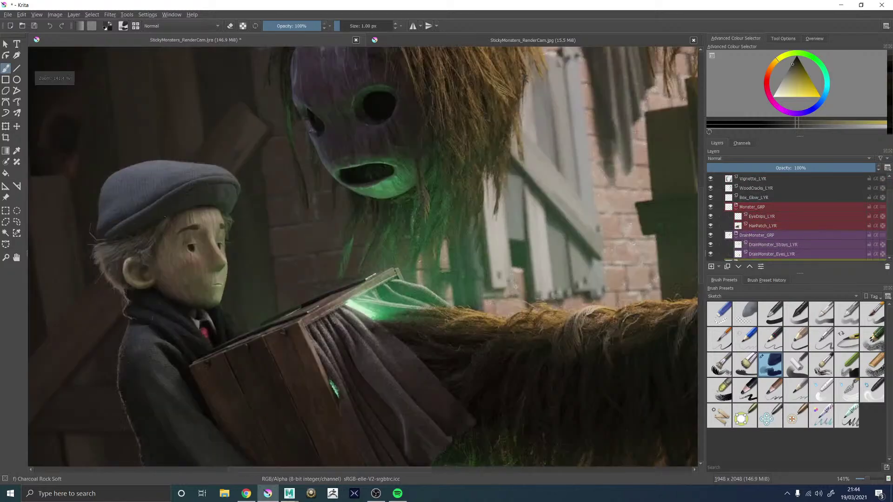
{"action": "scroll", "coordinate": [292, 209], "scroll_direction": "down", "scroll_amount": 2}
{"action": "left_click_drag", "start_coordinate": [292, 209], "coordinate": [189, 140]}
{"action": "left_click_drag", "start_coordinate": [371, 369], "coordinate": [353, 294]}
{"action": "scroll", "coordinate": [478, 330], "scroll_direction": "up", "scroll_amount": 4}
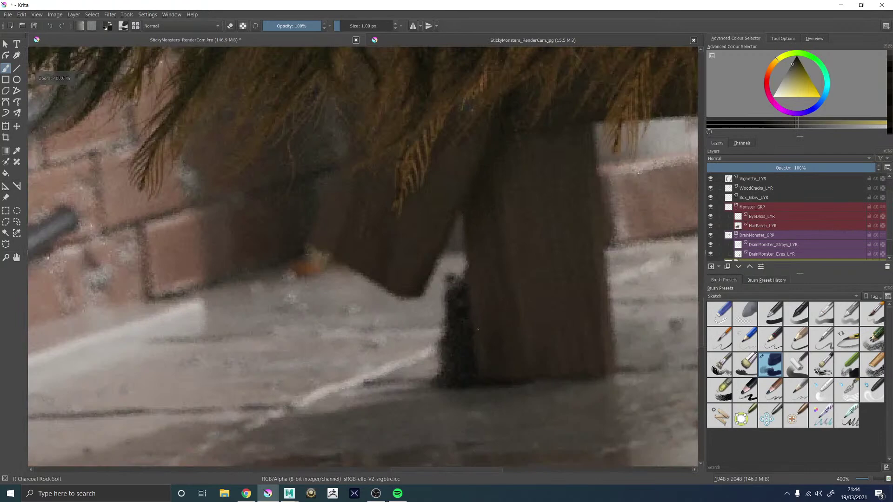
{"action": "scroll", "coordinate": [456, 289], "scroll_direction": "down", "scroll_amount": 1}
{"action": "left_click_drag", "start_coordinate": [527, 293], "coordinate": [354, 309]}
{"action": "scroll", "coordinate": [409, 227], "scroll_direction": "down", "scroll_amount": 5}
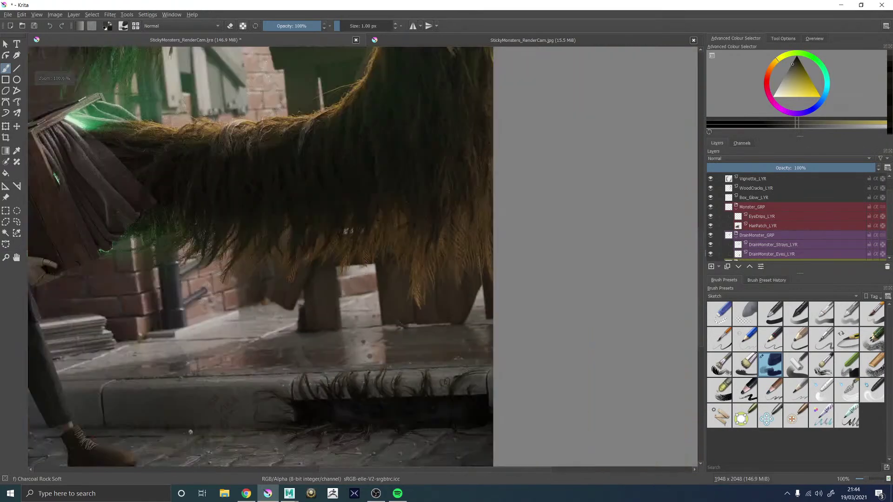
{"action": "scroll", "coordinate": [241, 280], "scroll_direction": "up", "scroll_amount": 1}
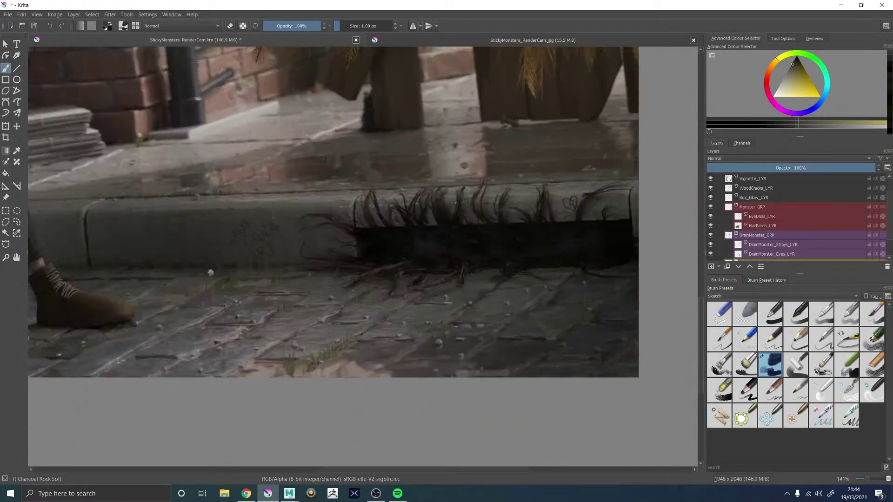
{"action": "scroll", "coordinate": [337, 251], "scroll_direction": "up", "scroll_amount": 1}
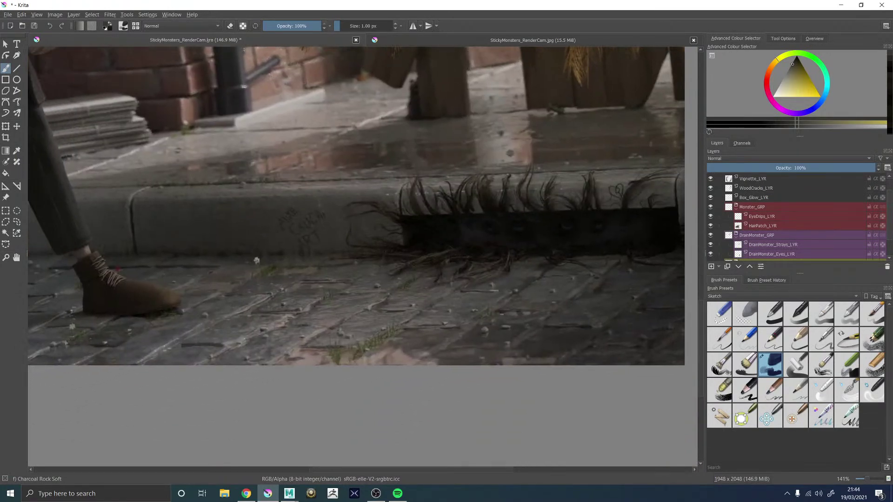
{"action": "left_click_drag", "start_coordinate": [256, 261], "coordinate": [627, 279]}
{"action": "scroll", "coordinate": [299, 282], "scroll_direction": "down", "scroll_amount": 4}
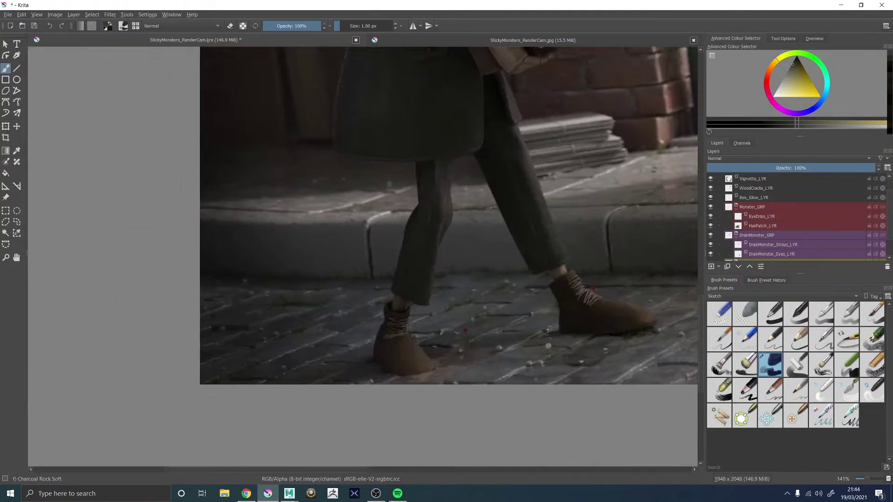
{"action": "left_click_drag", "start_coordinate": [539, 285], "coordinate": [412, 391]}
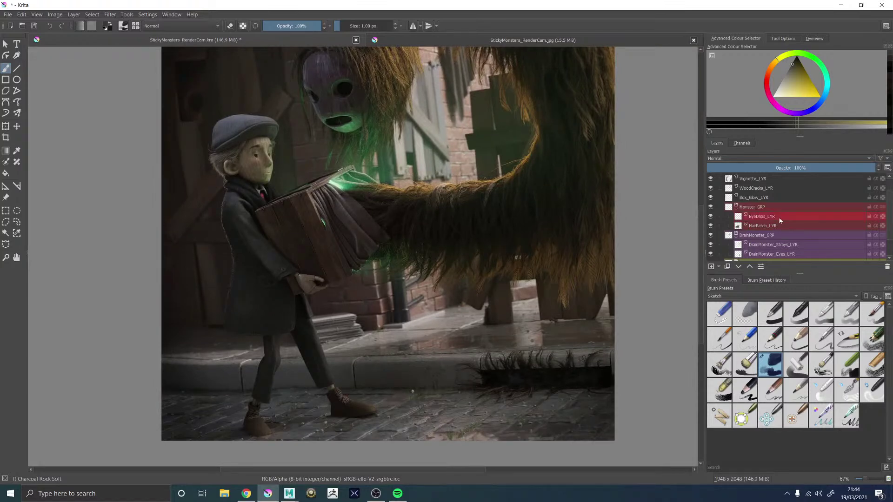
Step: Add a paint layer above WoodCracks_LYR and rename it Curb_Stain_LYR
{"action": "left_click", "coordinate": [757, 189]}
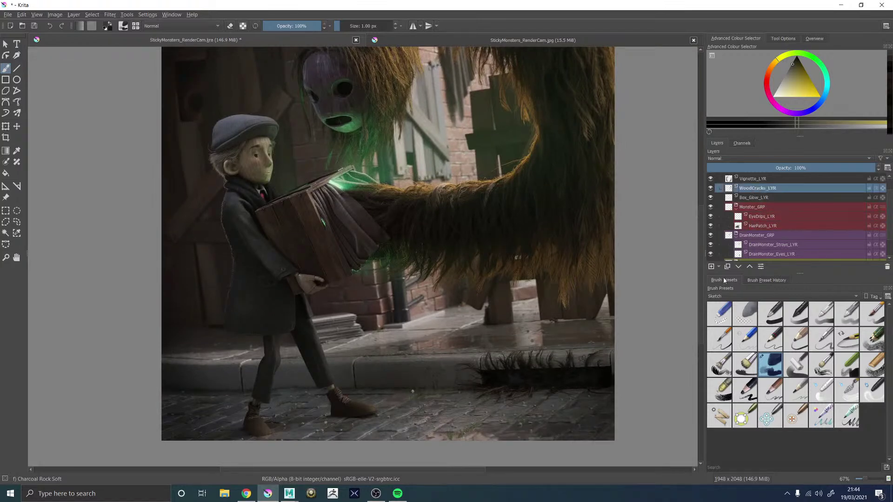
{"action": "left_click", "coordinate": [713, 267]}
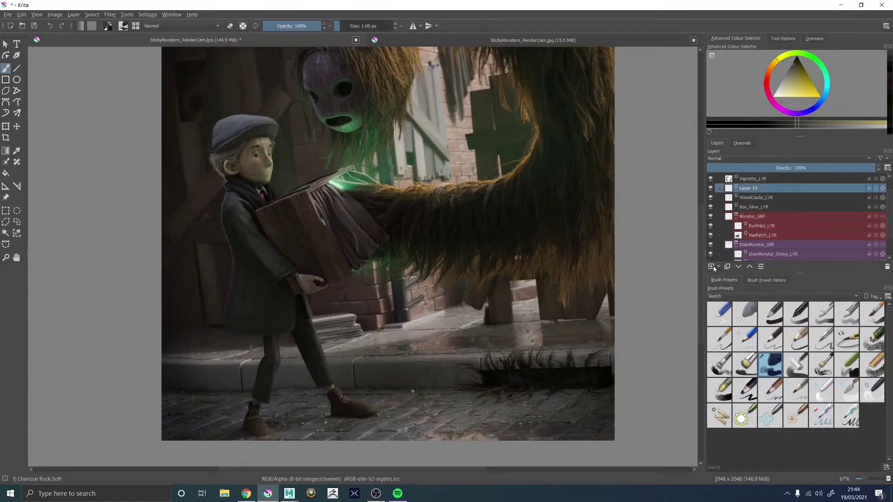
{"action": "double_click", "coordinate": [753, 189]}
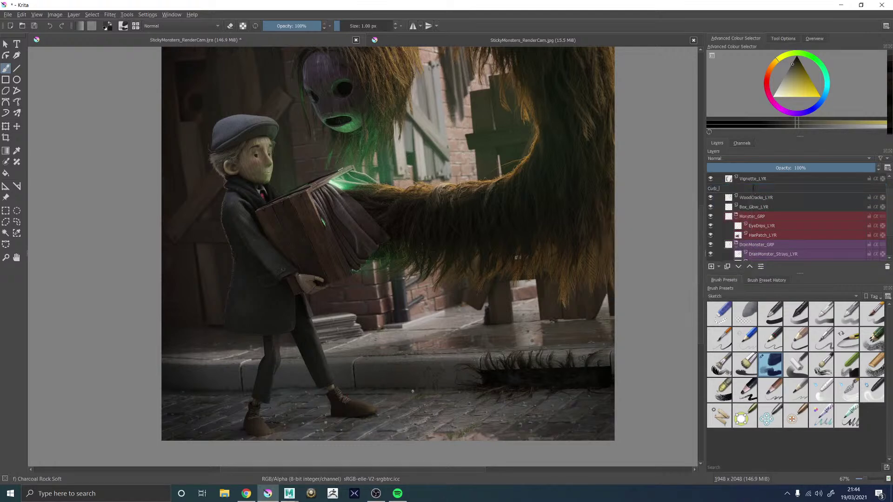
{"action": "type", "text": "Curb_Stain_LYR"}
{"action": "key", "text": "Return"}
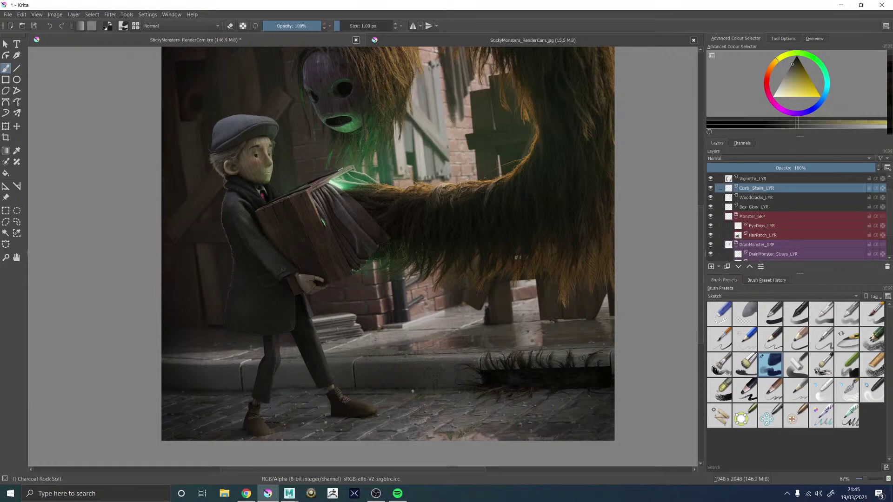
Step: Paint near-black stains along the curb's base and joints with the Charcoal Rock Soft brush at 38 px
{"action": "scroll", "coordinate": [387, 338], "scroll_direction": "up", "scroll_amount": 2}
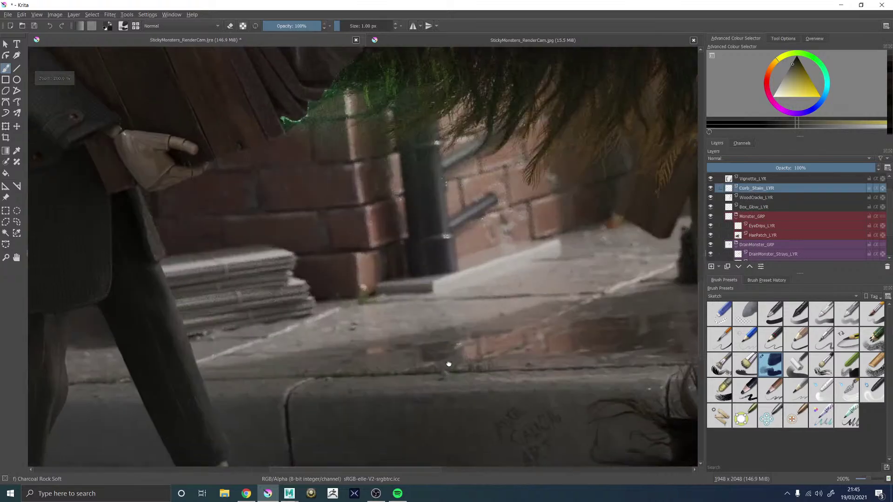
{"action": "left_click_drag", "start_coordinate": [387, 339], "coordinate": [483, 135]}
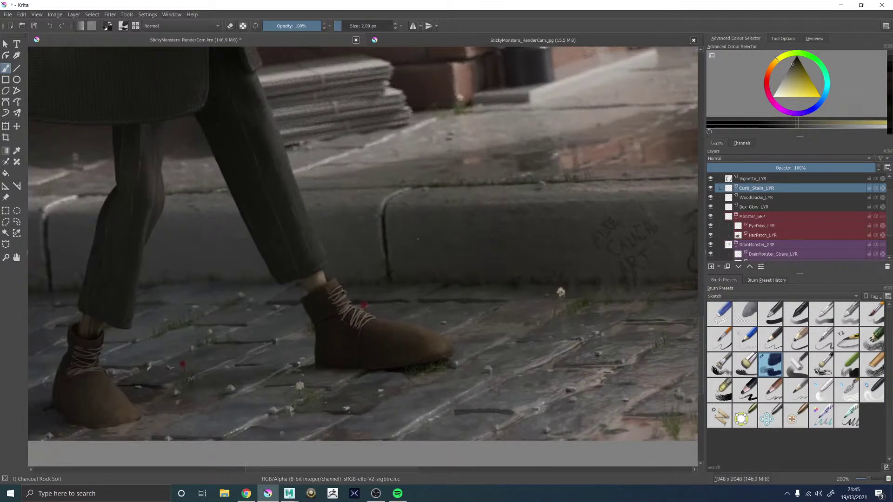
{"action": "mouse_move", "coordinate": [413, 242]}
{"action": "left_mouse_down"}
{"action": "mouse_move", "coordinate": [392, 263]}
{"action": "mouse_move", "coordinate": [408, 278]}
{"action": "left_mouse_up"}
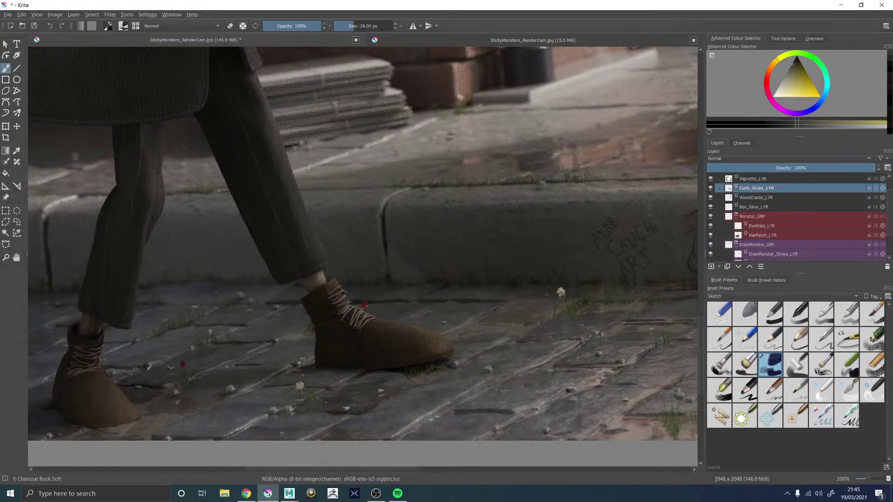
{"action": "left_click_drag", "start_coordinate": [799, 84], "coordinate": [796, 56]}
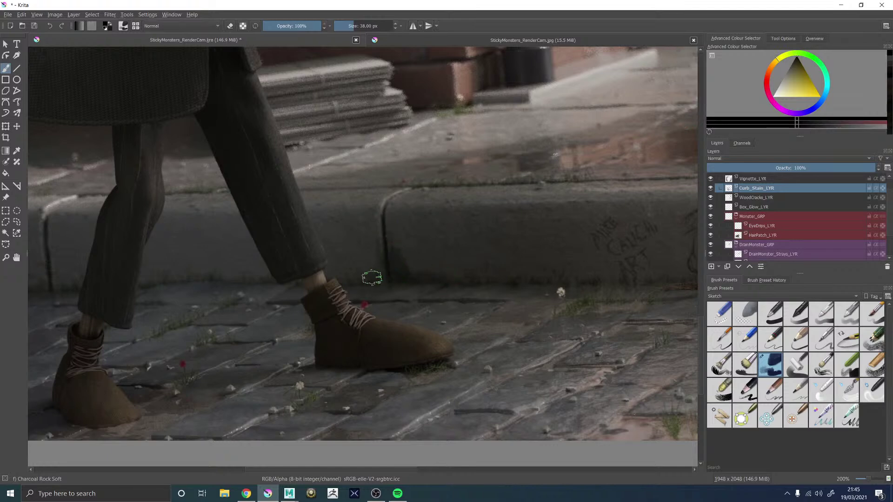
{"action": "mouse_move", "coordinate": [458, 276]}
{"action": "left_mouse_down"}
{"action": "mouse_move", "coordinate": [541, 274]}
{"action": "mouse_move", "coordinate": [423, 283]}
{"action": "mouse_move", "coordinate": [416, 270]}
{"action": "mouse_move", "coordinate": [623, 272]}
{"action": "mouse_move", "coordinate": [613, 271]}
{"action": "mouse_move", "coordinate": [653, 281]}
{"action": "mouse_move", "coordinate": [638, 271]}
{"action": "mouse_move", "coordinate": [646, 239]}
{"action": "mouse_move", "coordinate": [616, 269]}
{"action": "mouse_move", "coordinate": [492, 270]}
{"action": "left_mouse_up"}
{"action": "mouse_move", "coordinate": [321, 285]}
{"action": "left_mouse_down"}
{"action": "mouse_move", "coordinate": [510, 263]}
{"action": "mouse_move", "coordinate": [541, 272]}
{"action": "left_mouse_up"}
{"action": "mouse_move", "coordinate": [426, 261]}
{"action": "left_mouse_down"}
{"action": "mouse_move", "coordinate": [399, 265]}
{"action": "mouse_move", "coordinate": [479, 241]}
{"action": "left_mouse_up"}
{"action": "mouse_move", "coordinate": [321, 260]}
{"action": "left_mouse_down"}
{"action": "mouse_move", "coordinate": [301, 257]}
{"action": "mouse_move", "coordinate": [361, 259]}
{"action": "mouse_move", "coordinate": [263, 250]}
{"action": "mouse_move", "coordinate": [391, 225]}
{"action": "mouse_move", "coordinate": [473, 229]}
{"action": "mouse_move", "coordinate": [343, 215]}
{"action": "mouse_move", "coordinate": [358, 263]}
{"action": "mouse_move", "coordinate": [331, 193]}
{"action": "mouse_move", "coordinate": [325, 255]}
{"action": "mouse_move", "coordinate": [134, 251]}
{"action": "mouse_move", "coordinate": [203, 261]}
{"action": "mouse_move", "coordinate": [139, 252]}
{"action": "mouse_move", "coordinate": [358, 250]}
{"action": "mouse_move", "coordinate": [320, 237]}
{"action": "left_mouse_up"}
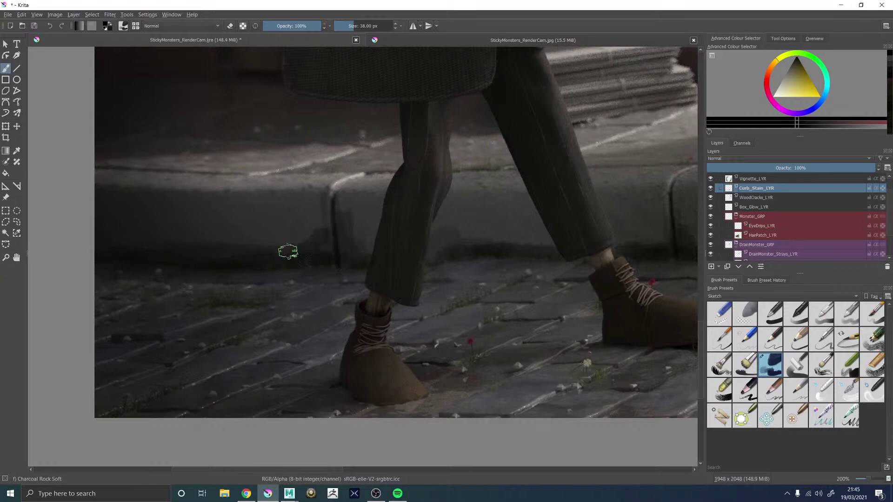
Step: Check the curb stains against the whole image by toggling Curb_Stain_LYR's visibility
{"action": "scroll", "coordinate": [329, 177], "scroll_direction": "down", "scroll_amount": 5}
{"action": "scroll", "coordinate": [392, 151], "scroll_direction": "down", "scroll_amount": 3}
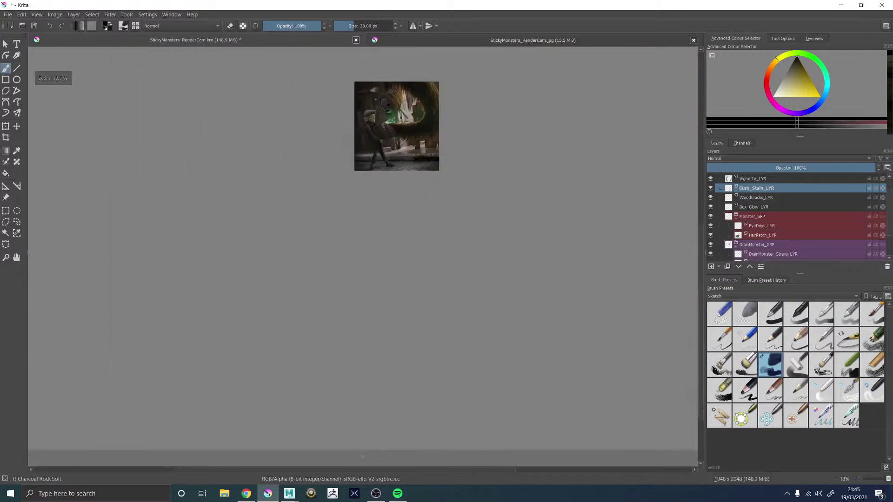
{"action": "scroll", "coordinate": [393, 153], "scroll_direction": "up", "scroll_amount": 5}
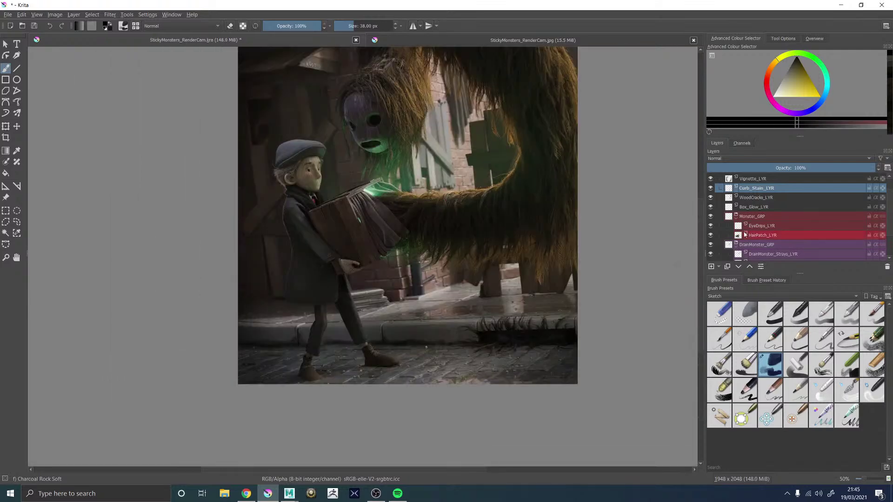
{"action": "left_click", "coordinate": [710, 188]}
{"action": "left_click", "coordinate": [710, 188]}
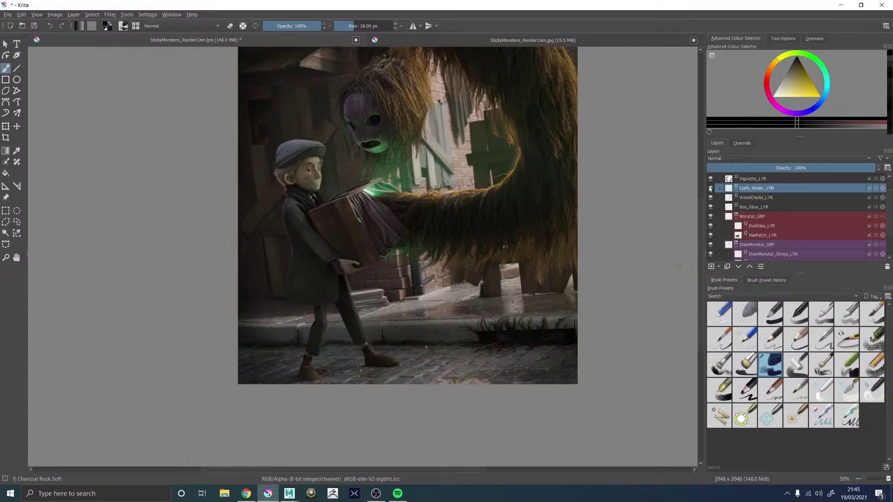
Step: Set Curb_Stain_LYR to the Multiply blending mode and lower its opacity to 33%
{"action": "left_click", "coordinate": [756, 159]}
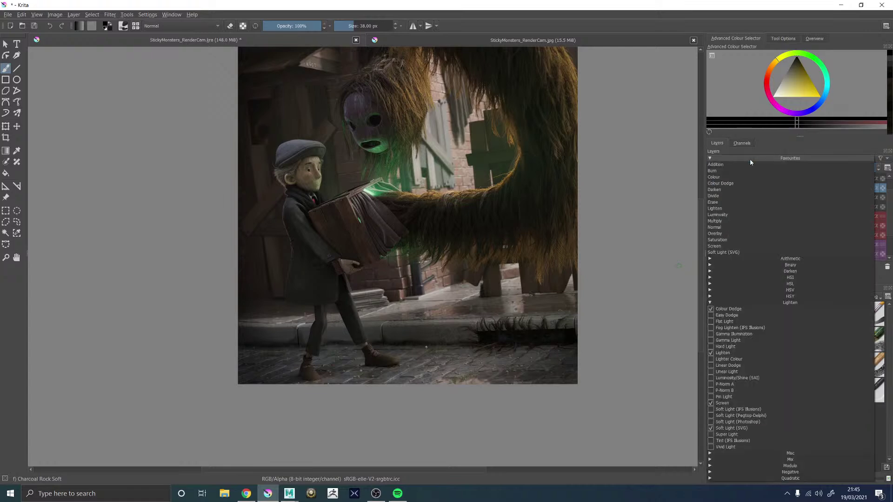
{"action": "left_click", "coordinate": [720, 222]}
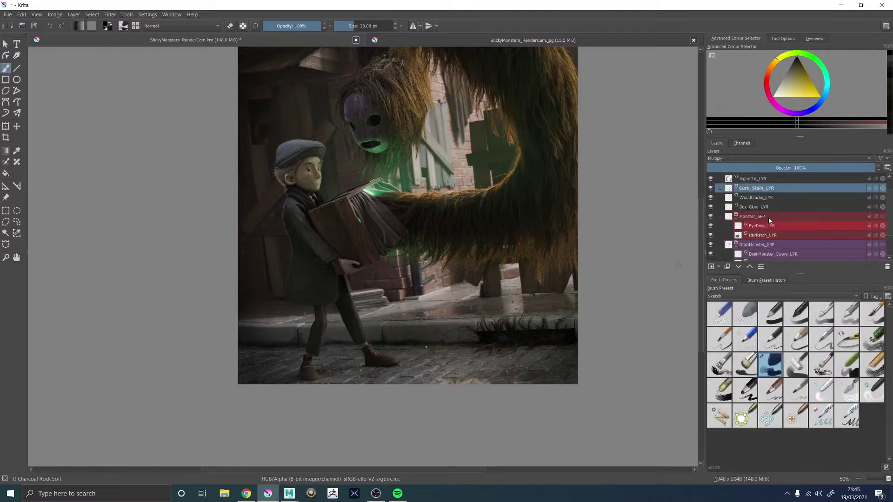
{"action": "left_click_drag", "start_coordinate": [803, 171], "coordinate": [763, 166]}
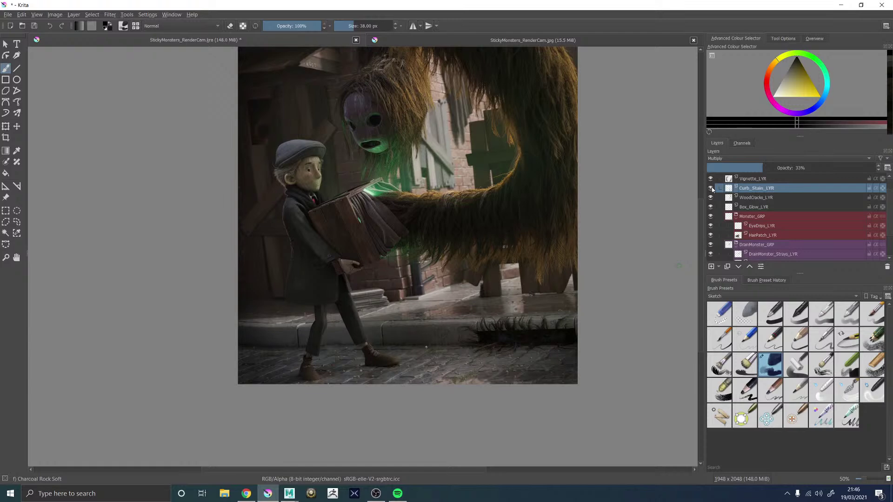
Step: Inspect the softened stain close up on the curb face by switching Curb_Stain_LYR off and on
{"action": "mouse_move", "coordinate": [712, 188]}
{"action": "scroll", "coordinate": [411, 344], "scroll_direction": "up", "scroll_amount": 5}
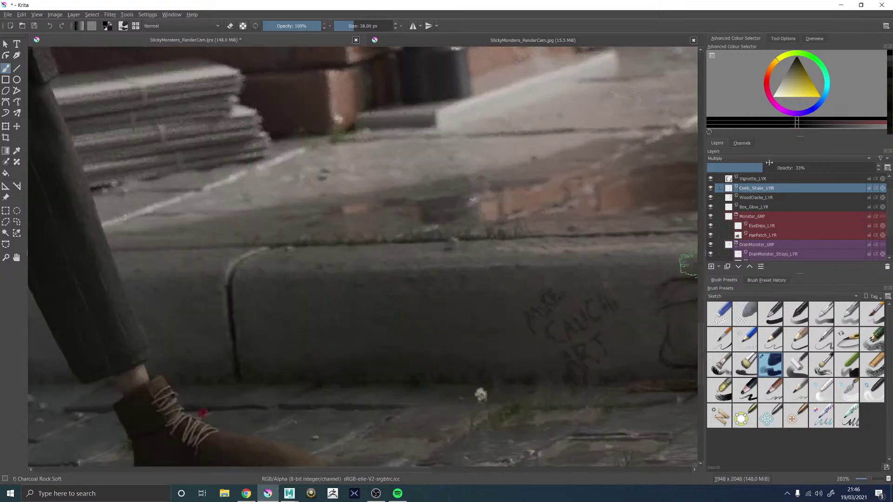
{"action": "left_click", "coordinate": [709, 188]}
{"action": "left_click", "coordinate": [709, 188]}
{"action": "scroll", "coordinate": [629, 279], "scroll_direction": "down", "scroll_amount": 3}
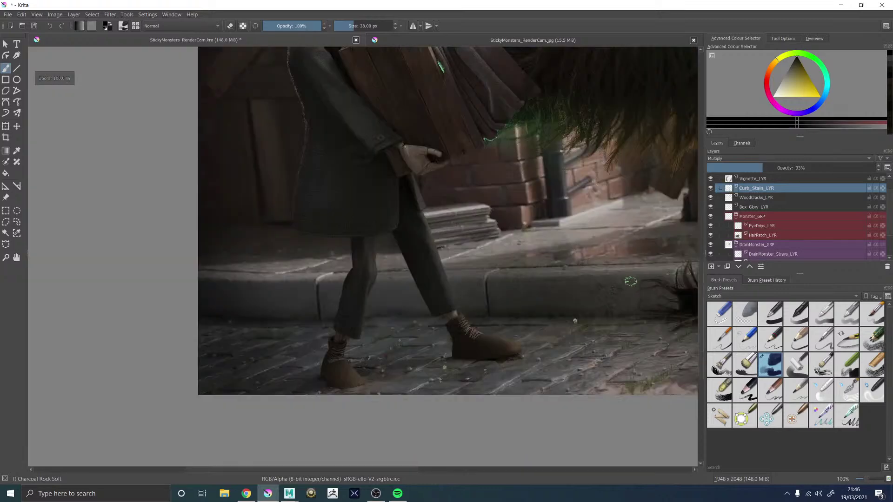
Step: Erase the curb stain over the drain monster's stray hairs with a 5 px eraser, and undo the last dab
{"action": "scroll", "coordinate": [673, 311], "scroll_direction": "up", "scroll_amount": 2}
{"action": "scroll", "coordinate": [673, 311], "scroll_direction": "up", "scroll_amount": 2}
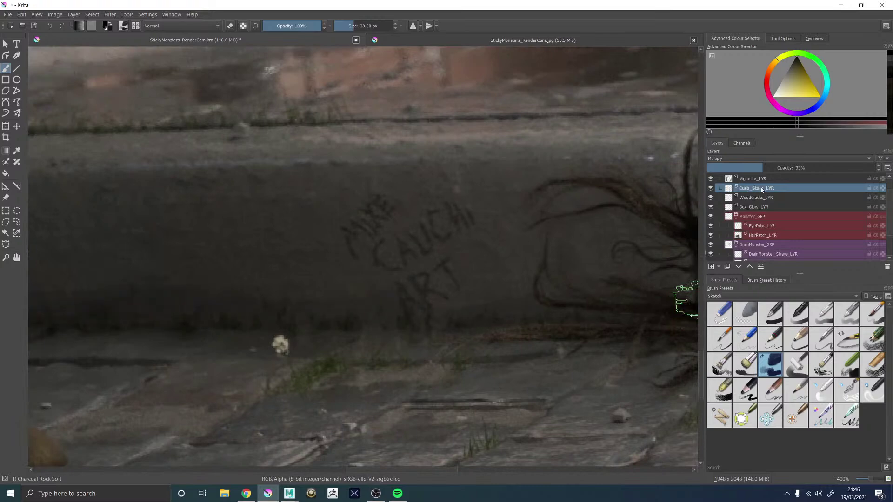
{"action": "key", "text": "e"}
{"action": "key", "text": "bracketleft"}
{"action": "key", "text": "bracketleft"}
{"action": "key", "text": "bracketleft"}
{"action": "key", "text": "bracketleft"}
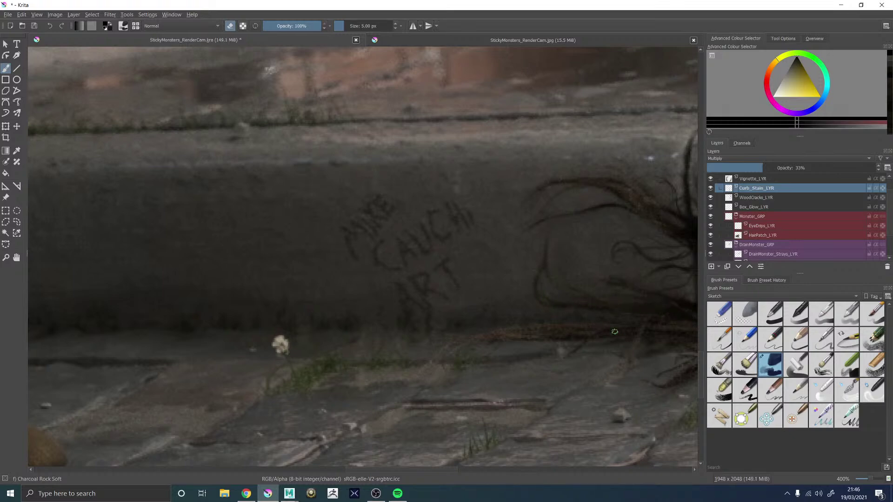
{"action": "left_click", "coordinate": [710, 188]}
{"action": "left_click", "coordinate": [710, 188]}
{"action": "left_click", "coordinate": [710, 188]}
{"action": "left_click", "coordinate": [656, 308]}
{"action": "key", "text": "ctrl+z"}
Step: Compare the full image with and without the curb stain by repeatedly toggling Curb_Stain_LYR, and inspect the bricks and newspaper stack
{"action": "scroll", "coordinate": [481, 341], "scroll_direction": "down", "scroll_amount": 10}
{"action": "scroll", "coordinate": [323, 360], "scroll_direction": "up", "scroll_amount": 5}
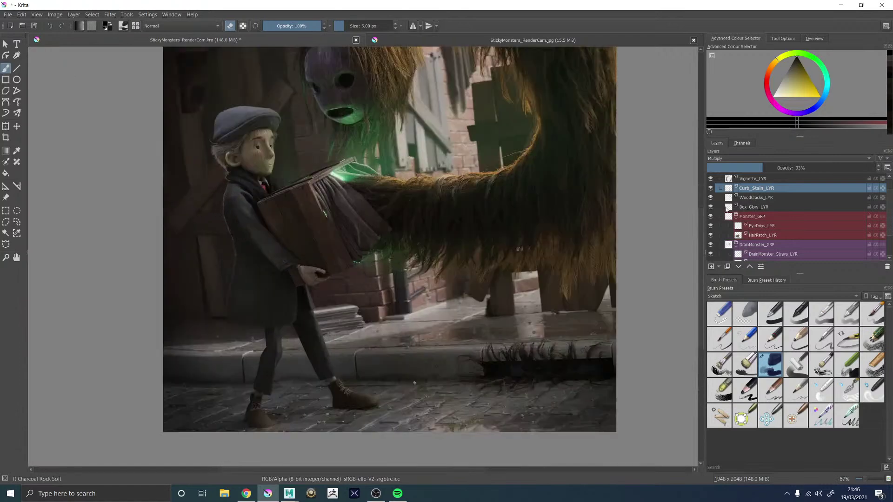
{"action": "left_click", "coordinate": [711, 188]}
{"action": "left_click", "coordinate": [711, 189]}
{"action": "left_click", "coordinate": [711, 189]}
{"action": "left_click", "coordinate": [711, 188]}
{"action": "left_click", "coordinate": [711, 189]}
{"action": "left_click", "coordinate": [711, 188]}
{"action": "left_click", "coordinate": [711, 188]}
{"action": "left_click", "coordinate": [711, 189]}
{"action": "left_click", "coordinate": [711, 188]}
{"action": "left_click", "coordinate": [711, 189]}
{"action": "scroll", "coordinate": [318, 345], "scroll_direction": "up", "scroll_amount": 6}
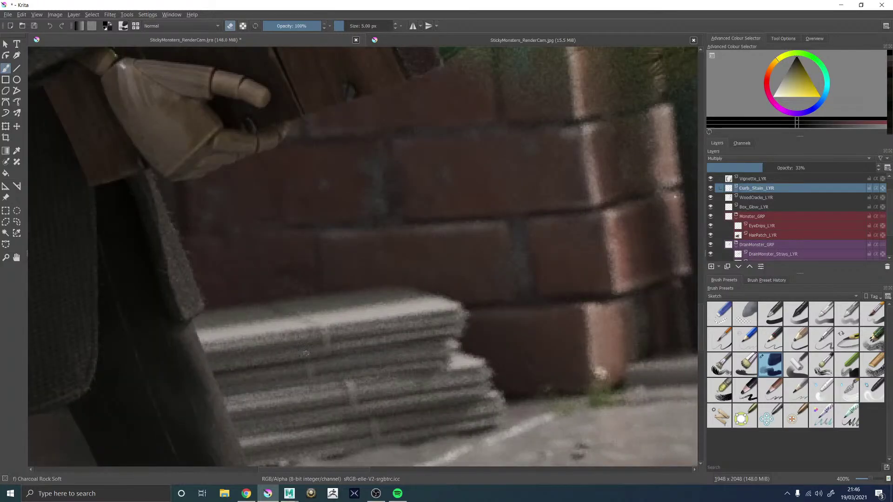
Step: Review the whole paint-over and the monster's head close up, switching Curb_Stain_LYR off and on to compare
{"action": "scroll", "coordinate": [363, 259], "scroll_direction": "down", "scroll_amount": 8}
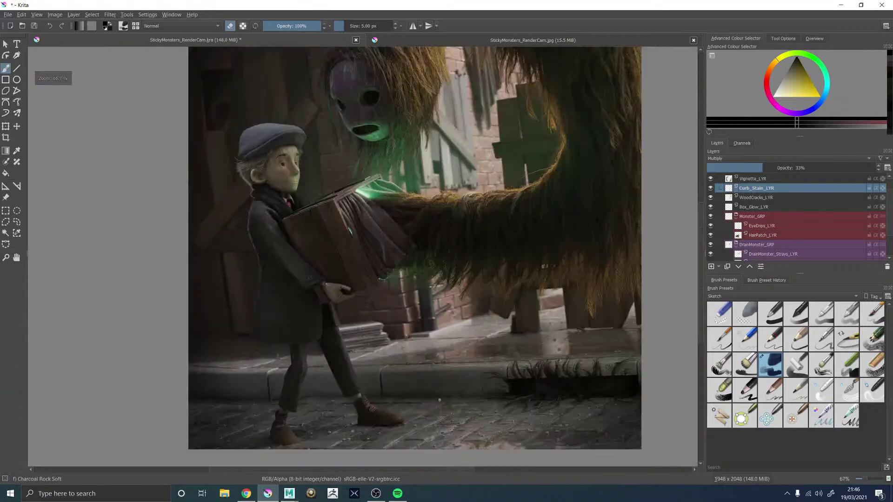
{"action": "scroll", "coordinate": [409, 278], "scroll_direction": "up", "scroll_amount": 2}
{"action": "scroll", "coordinate": [409, 278], "scroll_direction": "down", "scroll_amount": 1}
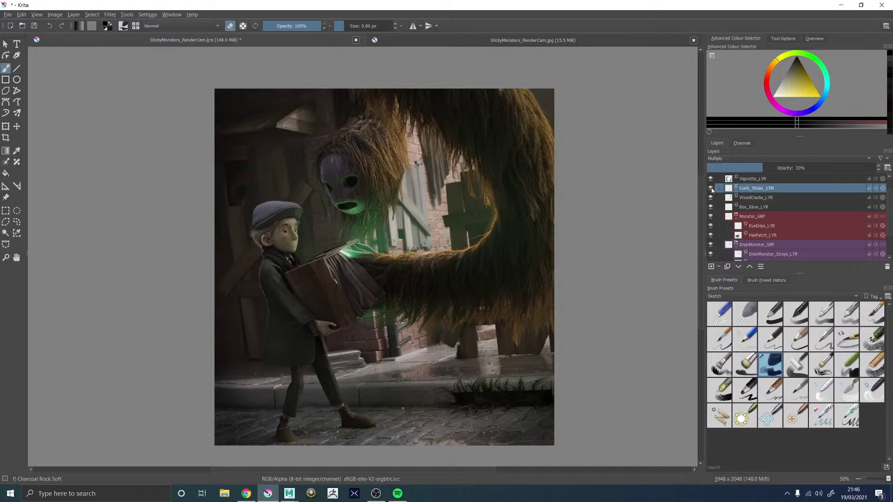
{"action": "scroll", "coordinate": [288, 172], "scroll_direction": "down", "scroll_amount": 2}
{"action": "scroll", "coordinate": [332, 153], "scroll_direction": "up", "scroll_amount": 4}
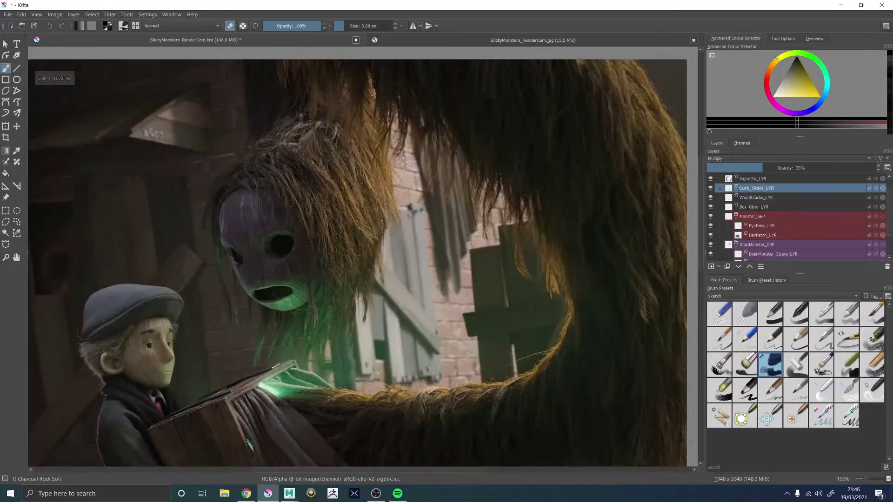
{"action": "left_click", "coordinate": [709, 189]}
{"action": "left_click", "coordinate": [710, 188]}
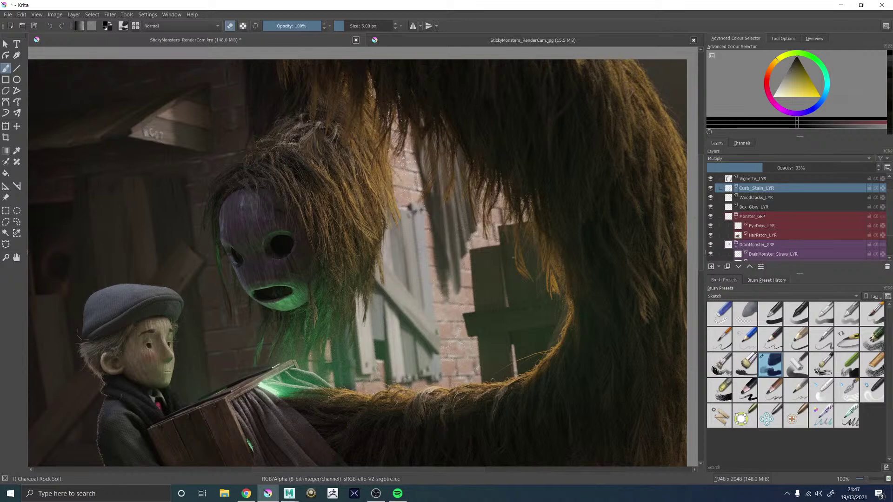
{"action": "scroll", "coordinate": [266, 472], "scroll_direction": "down", "scroll_amount": 2}
{"action": "scroll", "coordinate": [266, 472], "scroll_direction": "up", "scroll_amount": 1}
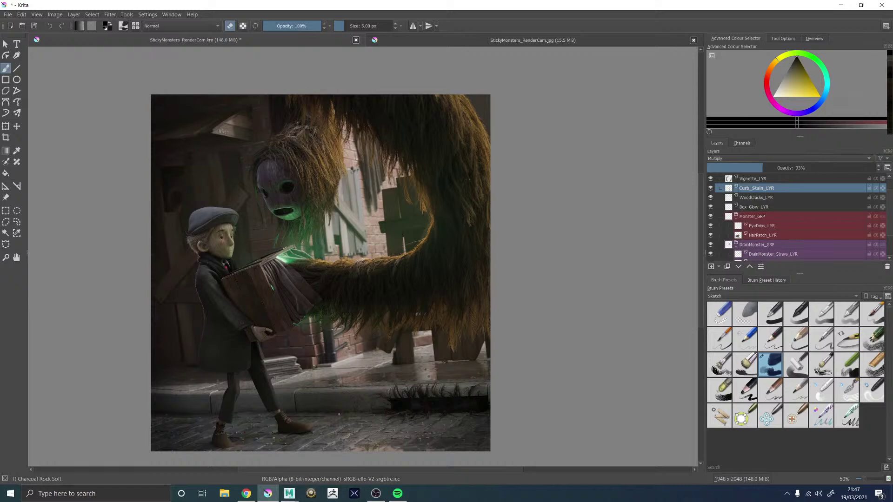
Step: Save the Krita document, and save a JPEG copy of the paint-over as StickyMonsters_RenderCam_PAINTOVER.jpg in the !OUTPUT folder
{"action": "key", "text": "ctrl+s"}
{"action": "left_click", "coordinate": [8, 15]}
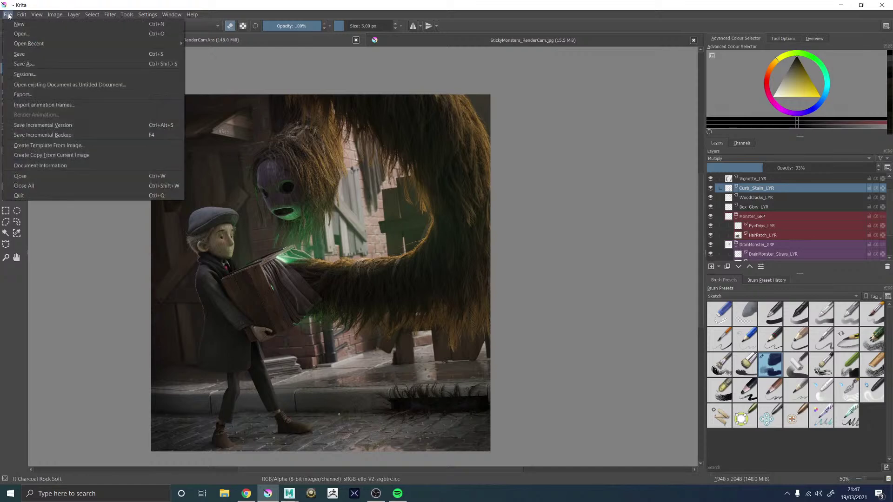
{"action": "left_click", "coordinate": [28, 62]}
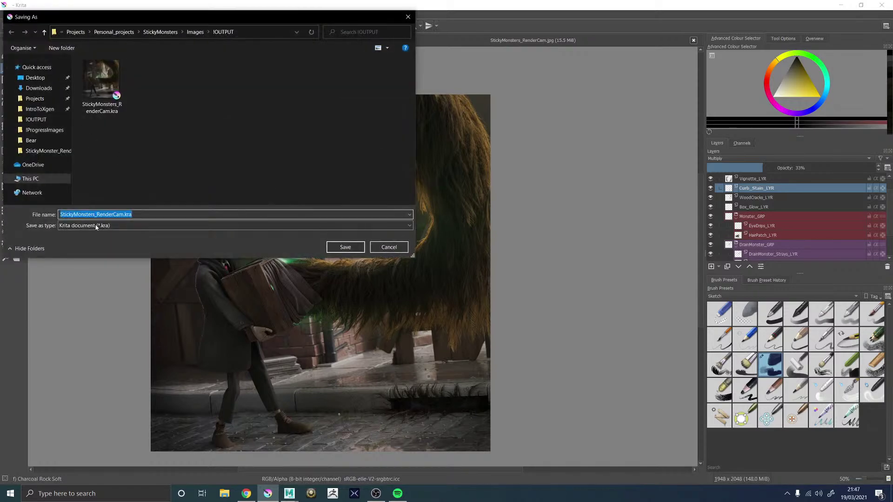
{"action": "left_click", "coordinate": [97, 225]}
{"action": "left_click", "coordinate": [93, 283]}
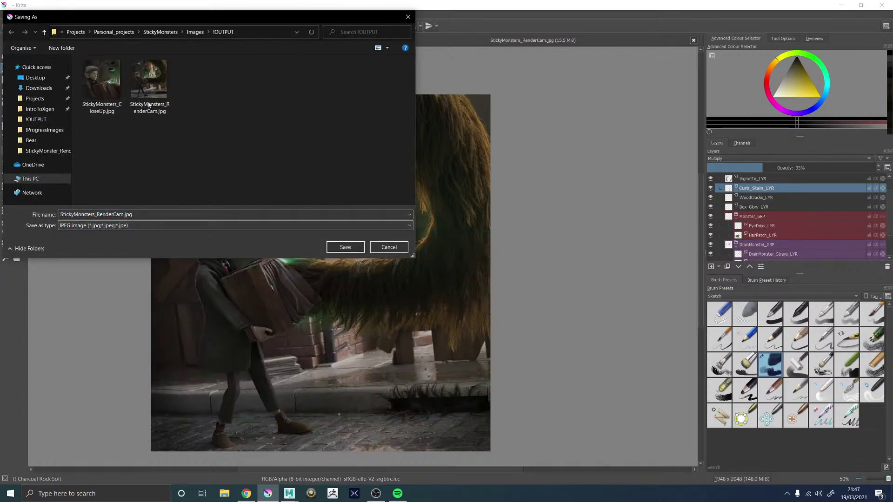
{"action": "left_click", "coordinate": [123, 215]}
{"action": "left_click", "coordinate": [123, 215]}
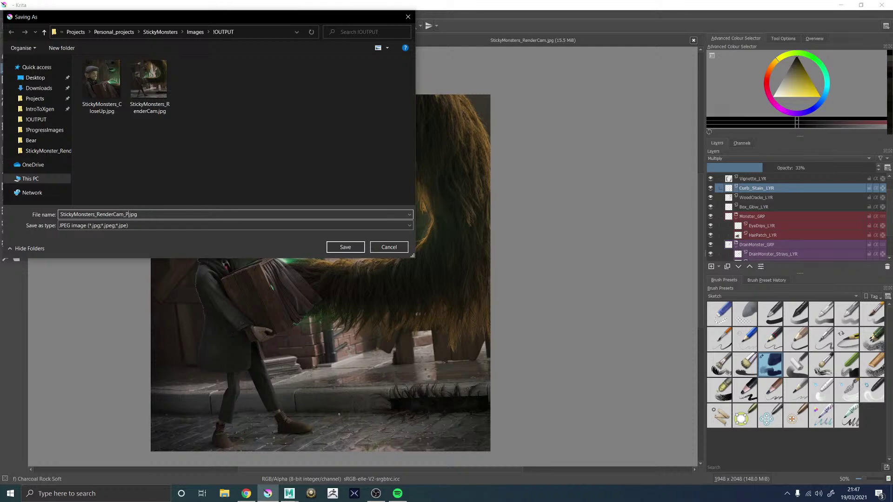
{"action": "key", "text": "Return"}
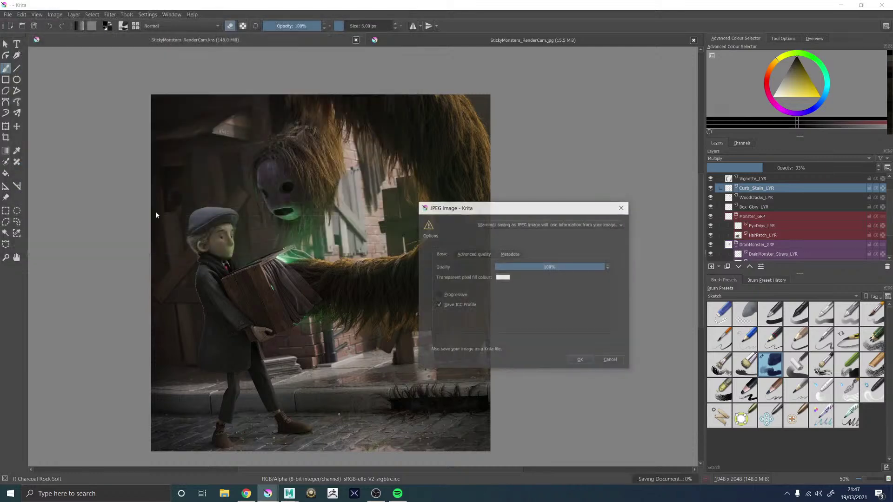
{"action": "left_click", "coordinate": [582, 360]}
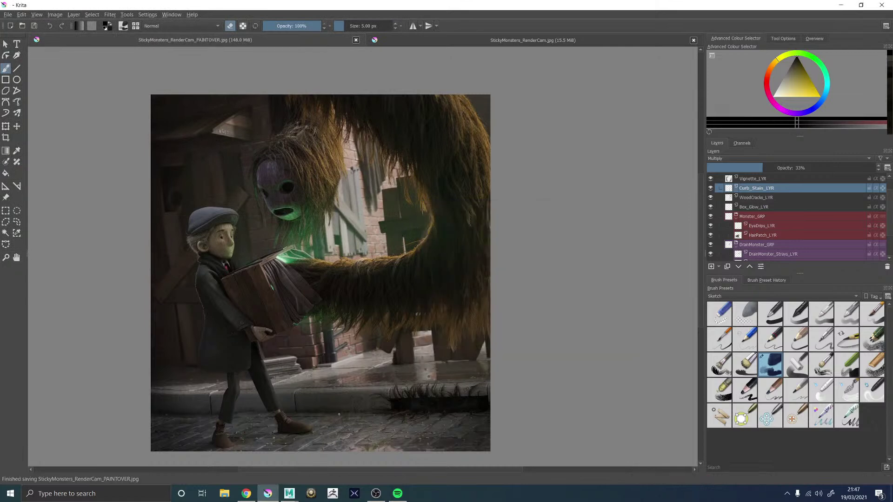
Step: Switch to Maya, minimise Render Settings, and replace the node graph with the perspective view beside a narrower Arnold RenderView
{"action": "mouse_move", "coordinate": [291, 492]}
{"action": "left_click", "coordinate": [326, 464]}
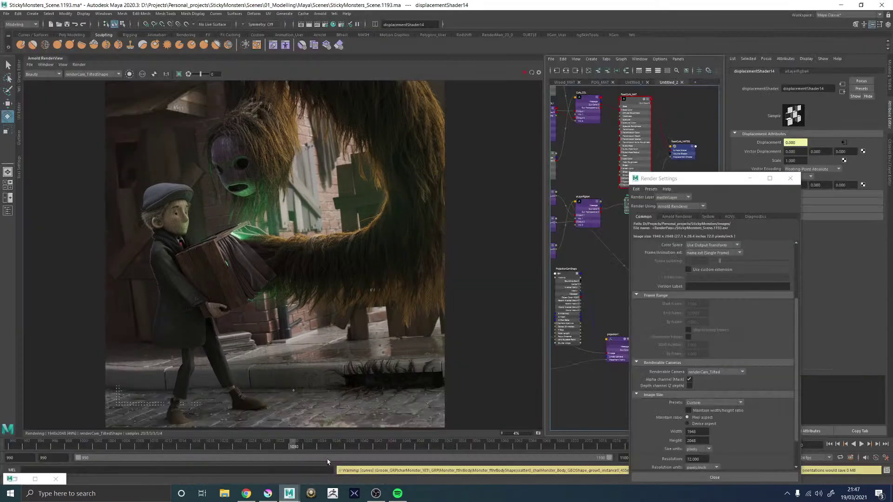
{"action": "left_click", "coordinate": [749, 178]}
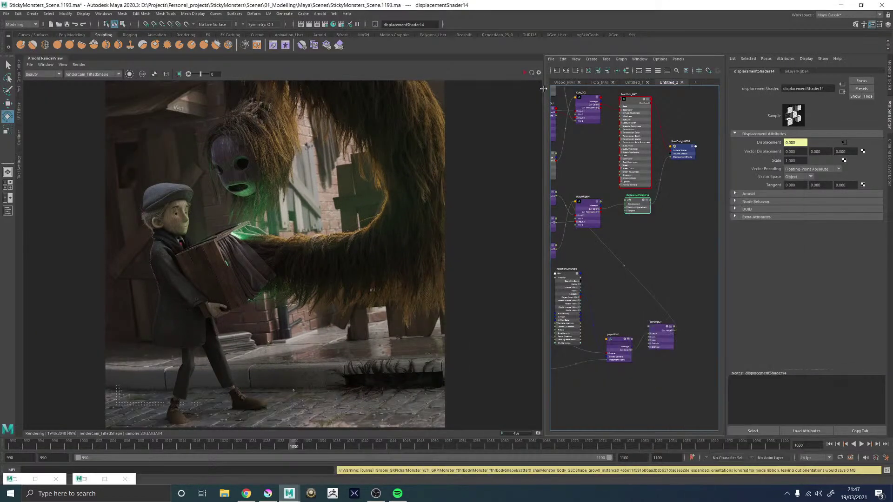
{"action": "left_click_drag", "start_coordinate": [543, 89], "coordinate": [370, 89]}
{"action": "left_click", "coordinate": [641, 273]}
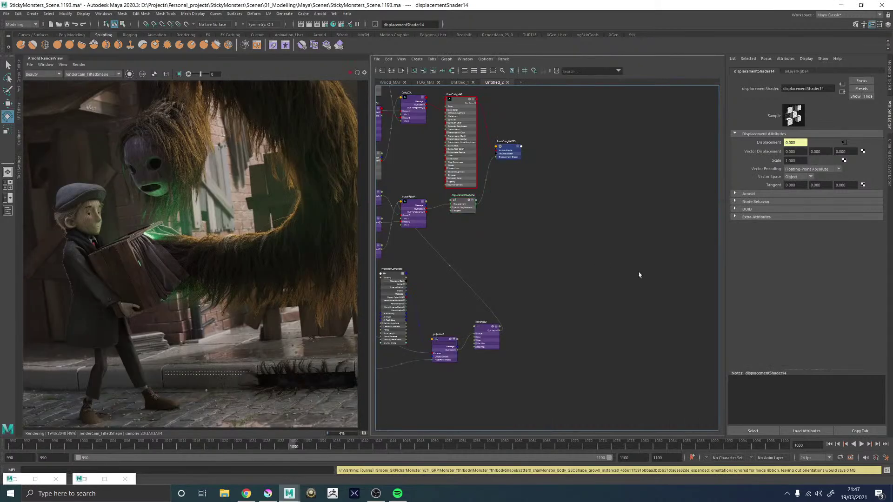
{"action": "key", "text": "space"}
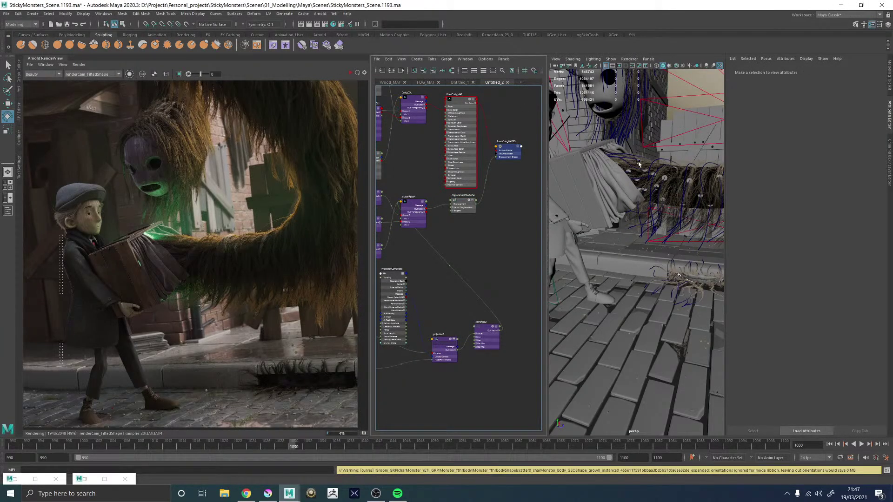
{"action": "key", "text": "space"}
Step: Examine the 3D alley scene in a widened perspective view, from the cobbles and drain monster's hairs out to the full set
{"action": "scroll", "coordinate": [571, 214], "scroll_direction": "down", "scroll_amount": 5}
{"action": "left_click_drag", "start_coordinate": [571, 213], "coordinate": [460, 65]}
{"action": "left_click", "coordinate": [433, 59]}
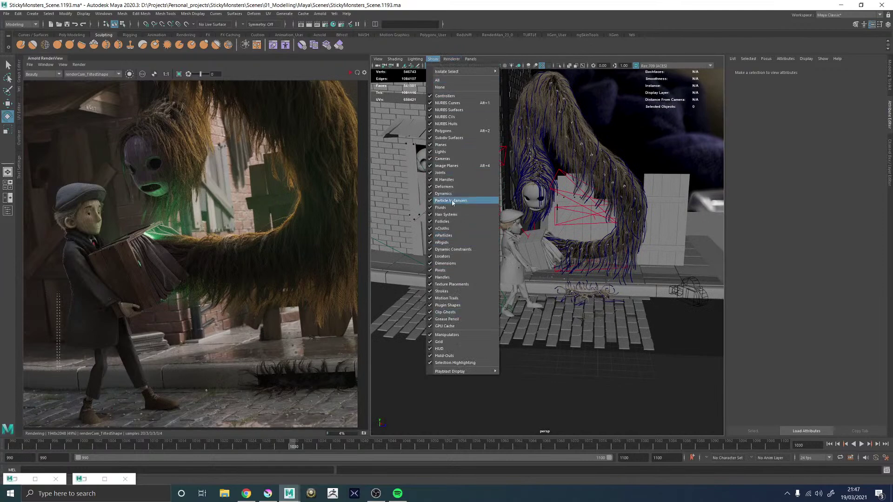
{"action": "left_click", "coordinate": [20, 142]}
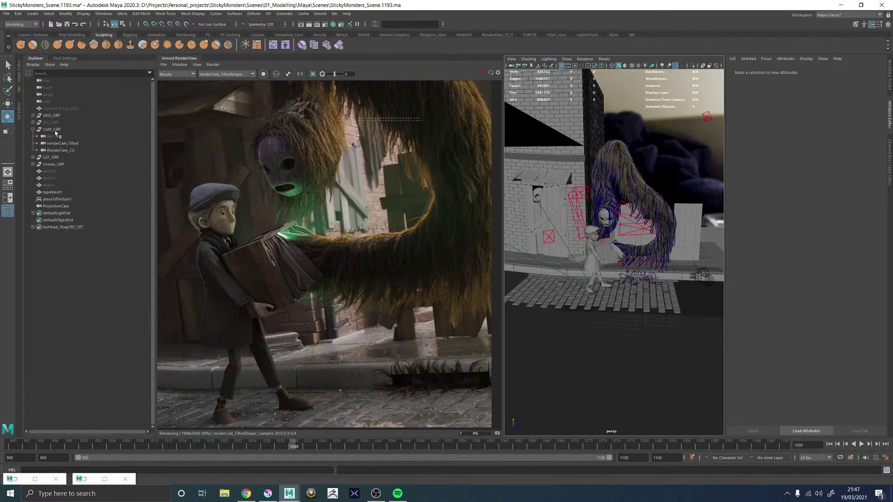
{"action": "mouse_move", "coordinate": [691, 280]}
{"action": "left_mouse_down"}
{"action": "mouse_move", "coordinate": [605, 282]}
{"action": "mouse_move", "coordinate": [614, 250]}
{"action": "mouse_move", "coordinate": [731, 305]}
{"action": "mouse_move", "coordinate": [693, 268]}
{"action": "left_mouse_up"}
{"action": "left_click_drag", "start_coordinate": [645, 218], "coordinate": [646, 312]}
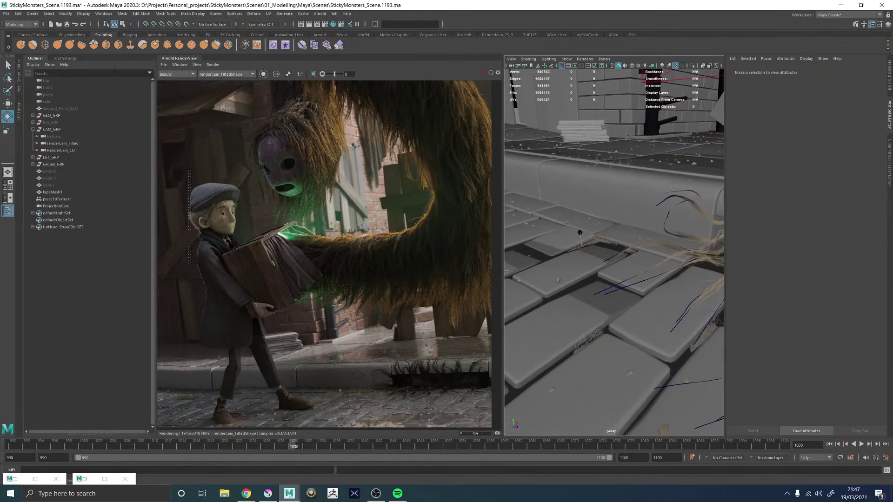
{"action": "left_click_drag", "start_coordinate": [387, 167], "coordinate": [230, 186]}
{"action": "scroll", "coordinate": [553, 250], "scroll_direction": "down", "scroll_amount": 5}
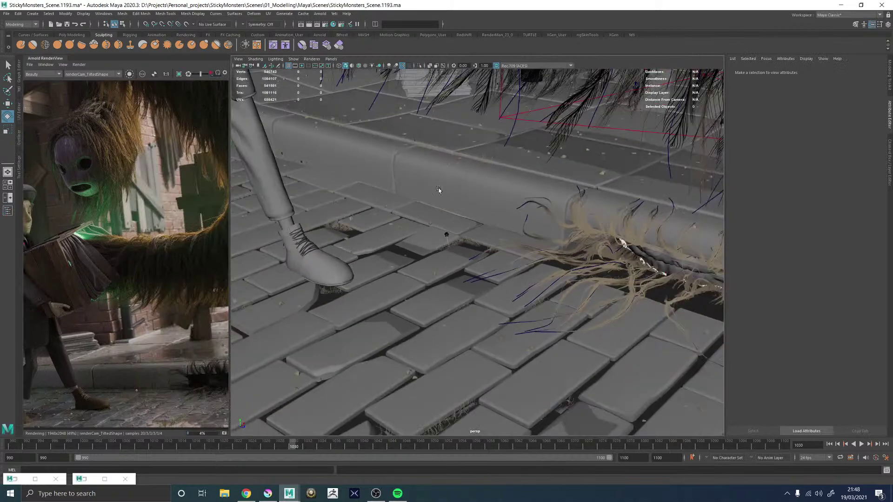
{"action": "scroll", "coordinate": [553, 249], "scroll_direction": "down", "scroll_amount": 5}
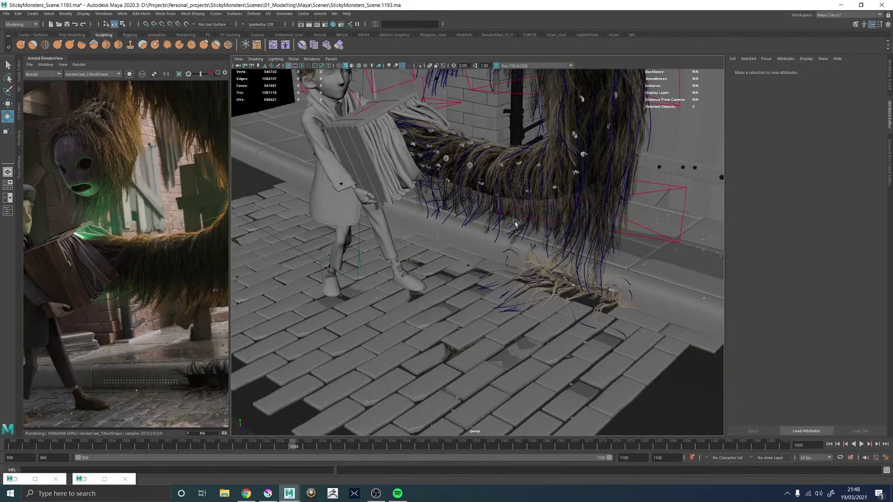
{"action": "scroll", "coordinate": [520, 209], "scroll_direction": "down", "scroll_amount": 3}
{"action": "left_click_drag", "start_coordinate": [520, 209], "coordinate": [522, 252]}
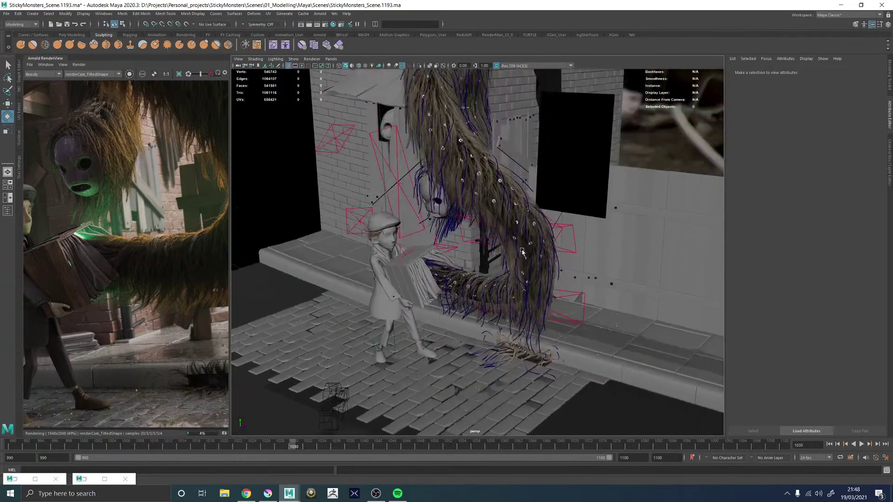
{"action": "scroll", "coordinate": [576, 191], "scroll_direction": "up", "scroll_amount": 5}
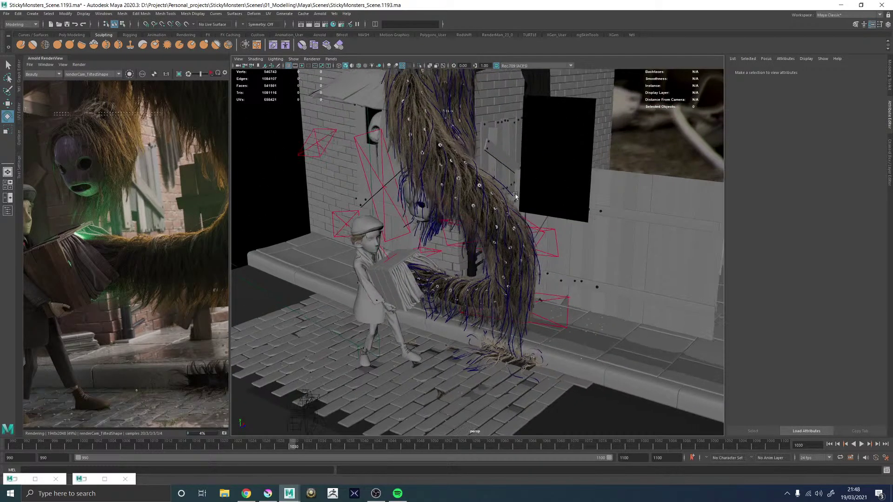
Step: Select a screw on the back fence and inspect the fence, then look over the boarded door and brick wall
{"action": "left_click", "coordinate": [569, 205]}
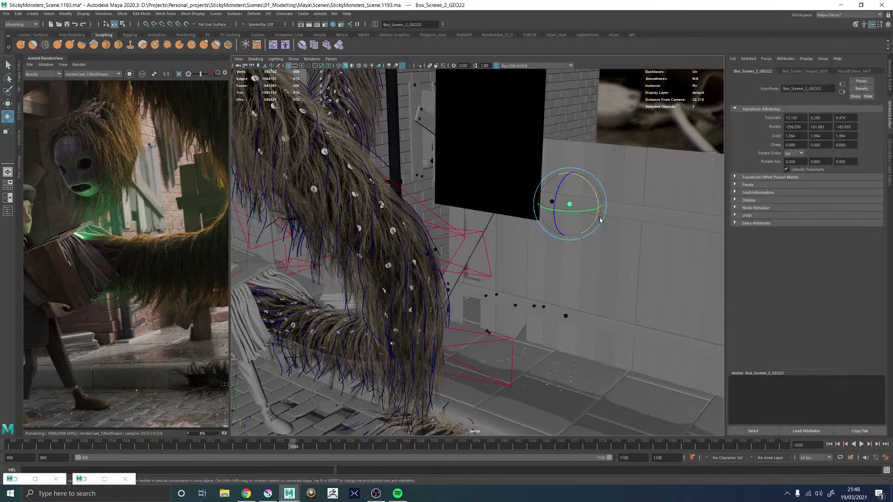
{"action": "scroll", "coordinate": [570, 205], "scroll_direction": "down", "scroll_amount": 3}
{"action": "left_click_drag", "start_coordinate": [570, 205], "coordinate": [572, 227]}
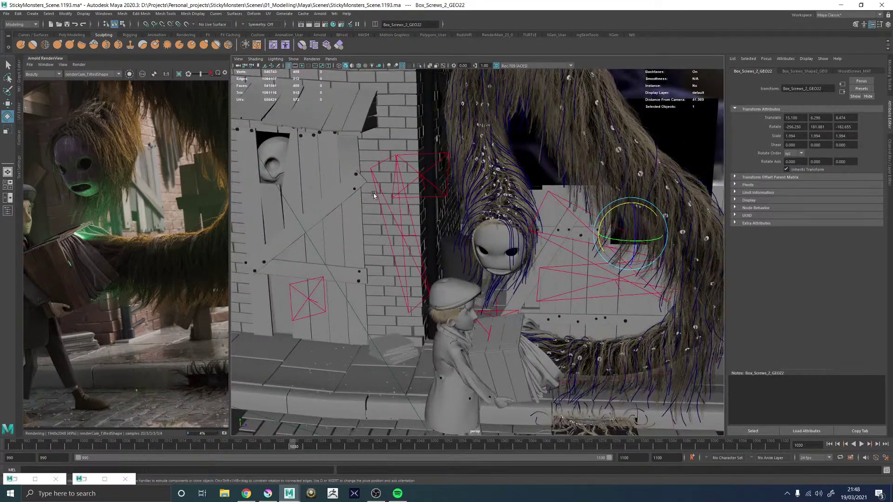
{"action": "scroll", "coordinate": [384, 195], "scroll_direction": "up", "scroll_amount": 5}
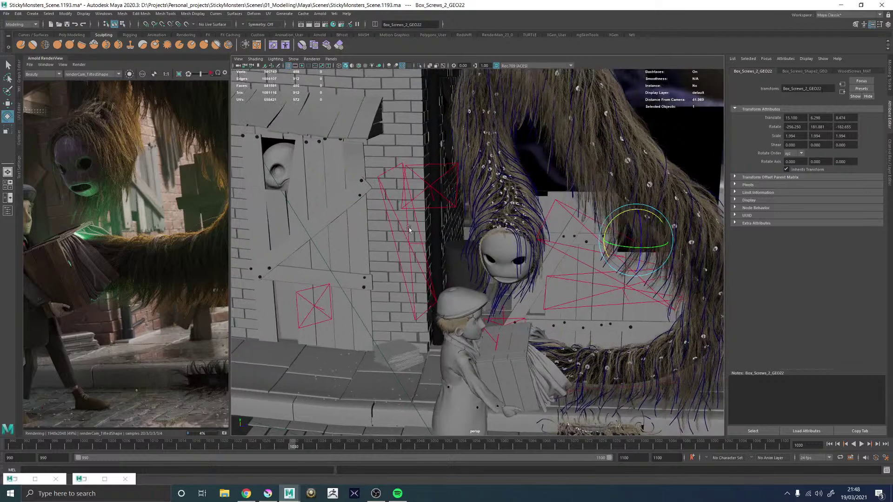
Step: Frame the canopy plank marked WG07 and compare its screwed end without and with smooth mesh preview
{"action": "left_click", "coordinate": [356, 199]}
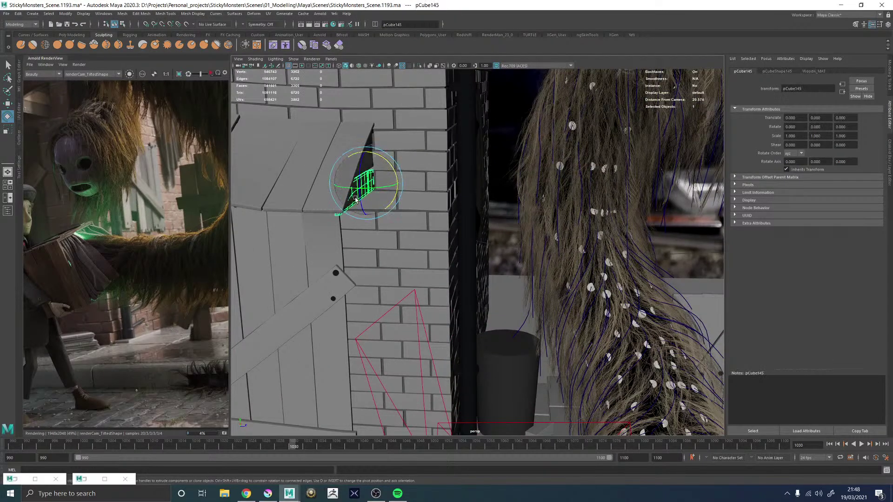
{"action": "key", "text": "f"}
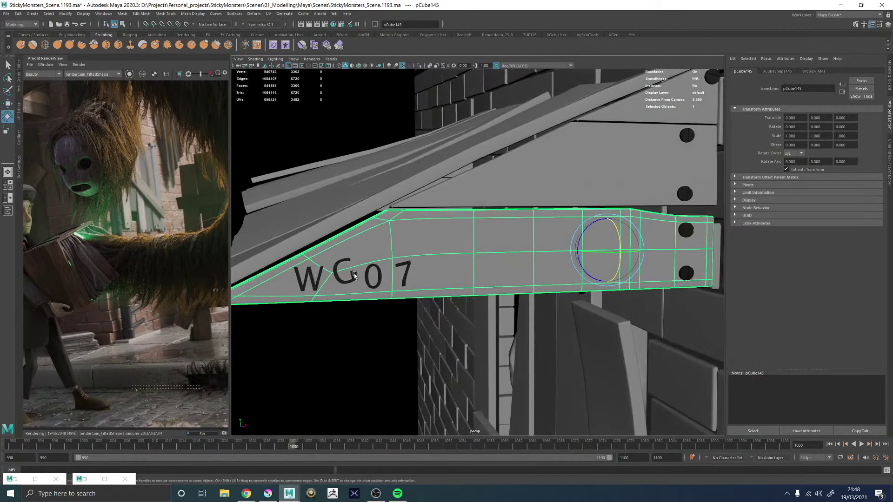
{"action": "scroll", "coordinate": [538, 265], "scroll_direction": "up", "scroll_amount": 3}
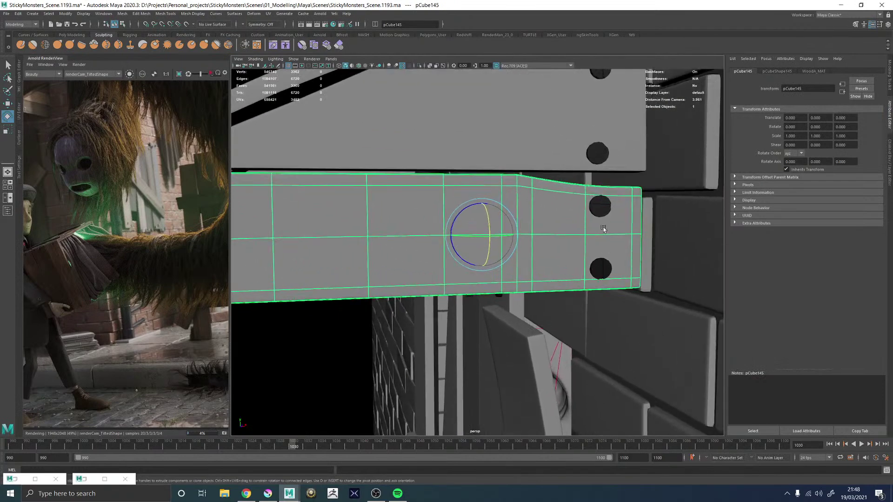
{"action": "key", "text": "1"}
{"action": "left_click_drag", "start_coordinate": [551, 207], "coordinate": [513, 207]}
{"action": "mouse_move", "coordinate": [546, 182]}
{"action": "left_mouse_down"}
{"action": "mouse_move", "coordinate": [548, 192]}
{"action": "mouse_move", "coordinate": [558, 174]}
{"action": "left_mouse_up"}
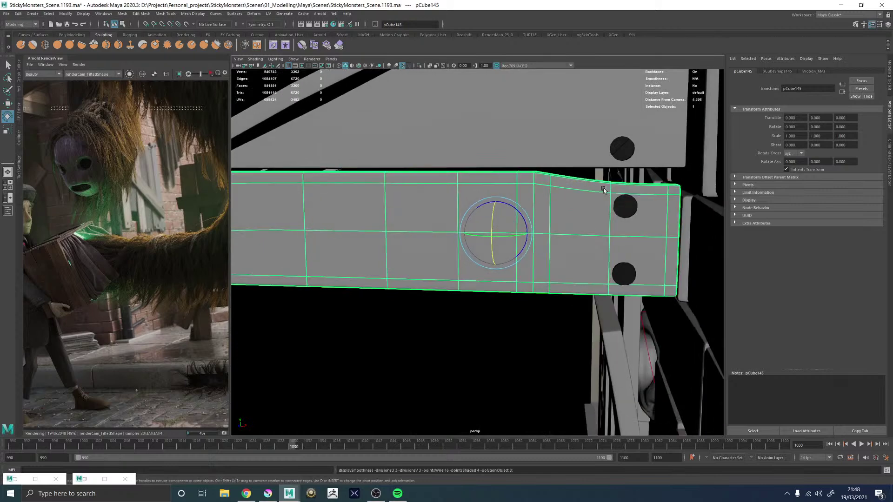
{"action": "key", "text": "3"}
Step: Select and frame the pCube45 plank of the door canopy, and inspect the canopy's construction from several sides
{"action": "left_click", "coordinate": [622, 194]}
{"action": "key", "text": "f"}
{"action": "left_click_drag", "start_coordinate": [513, 200], "coordinate": [420, 174]}
{"action": "scroll", "coordinate": [500, 222], "scroll_direction": "down", "scroll_amount": 6}
{"action": "left_click_drag", "start_coordinate": [585, 280], "coordinate": [540, 282]}
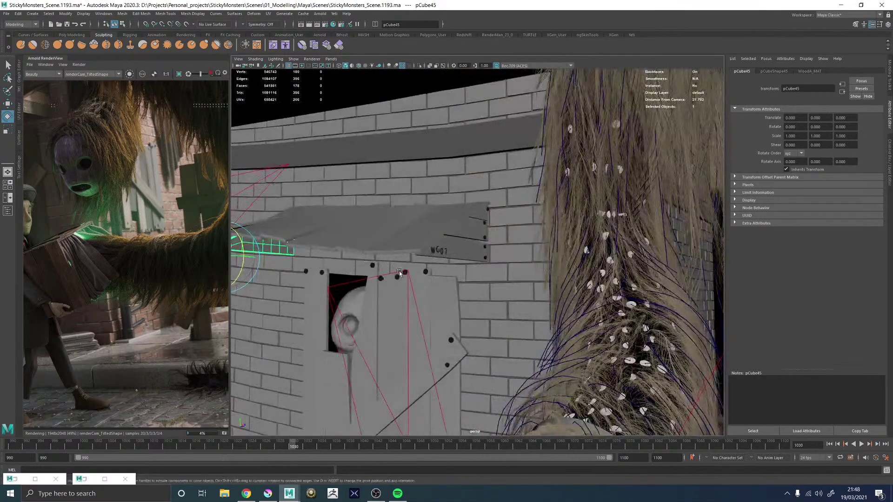
{"action": "left_click_drag", "start_coordinate": [399, 272], "coordinate": [604, 313]}
{"action": "left_click_drag", "start_coordinate": [501, 273], "coordinate": [452, 279]}
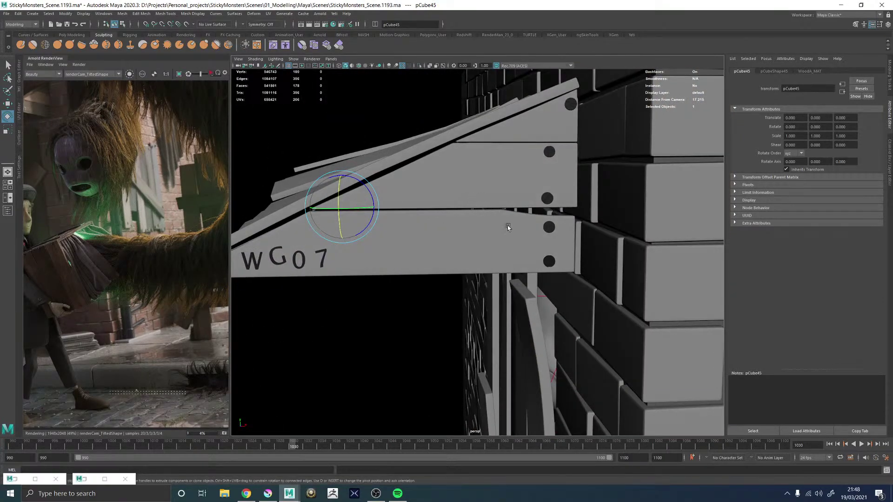
{"action": "scroll", "coordinate": [523, 216], "scroll_direction": "down", "scroll_amount": 5}
{"action": "mouse_move", "coordinate": [523, 216]}
{"action": "left_mouse_down"}
{"action": "mouse_move", "coordinate": [532, 159]}
{"action": "mouse_move", "coordinate": [473, 189]}
{"action": "mouse_move", "coordinate": [430, 232]}
{"action": "mouse_move", "coordinate": [410, 176]}
{"action": "mouse_move", "coordinate": [384, 247]}
{"action": "mouse_move", "coordinate": [512, 227]}
{"action": "left_mouse_up"}
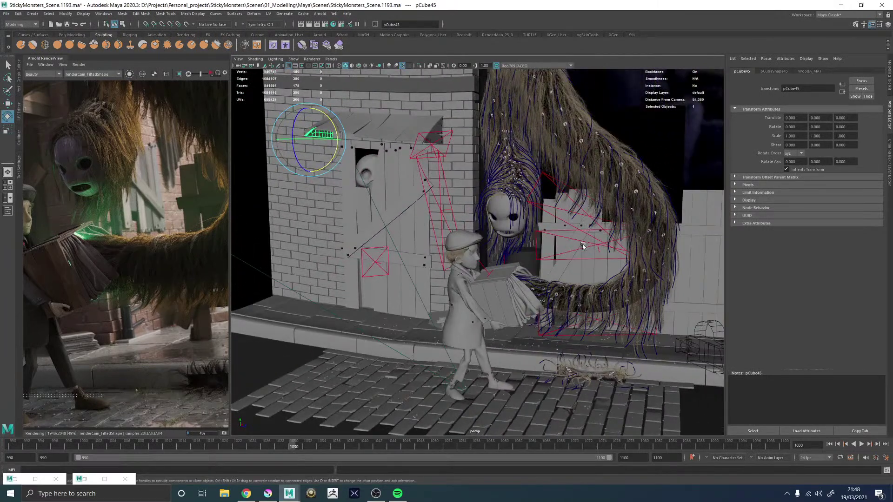
Step: Select Monster_Rim_Mid_LGT, Kid_BlueFill_LGT and charKid_Back_LGT in the perspective view to review the character lights
{"action": "left_click", "coordinate": [588, 257]}
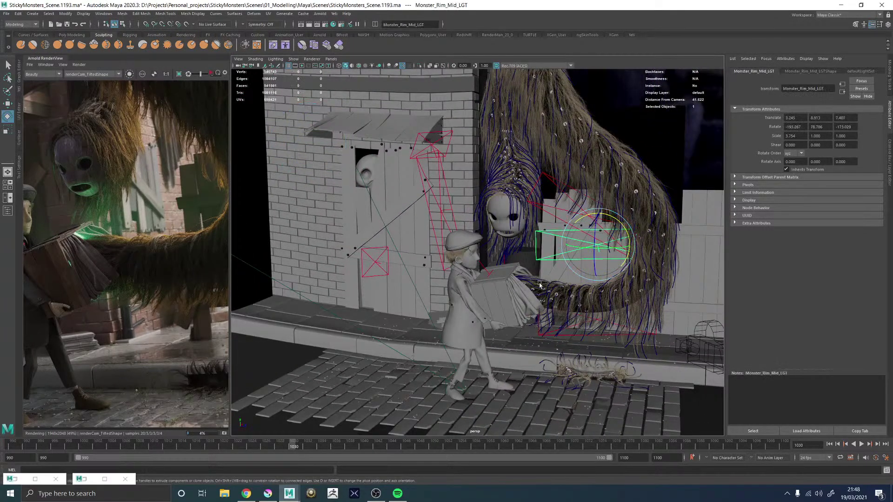
{"action": "left_click", "coordinate": [373, 261]}
{"action": "left_click", "coordinate": [429, 151], "text": "shift"}
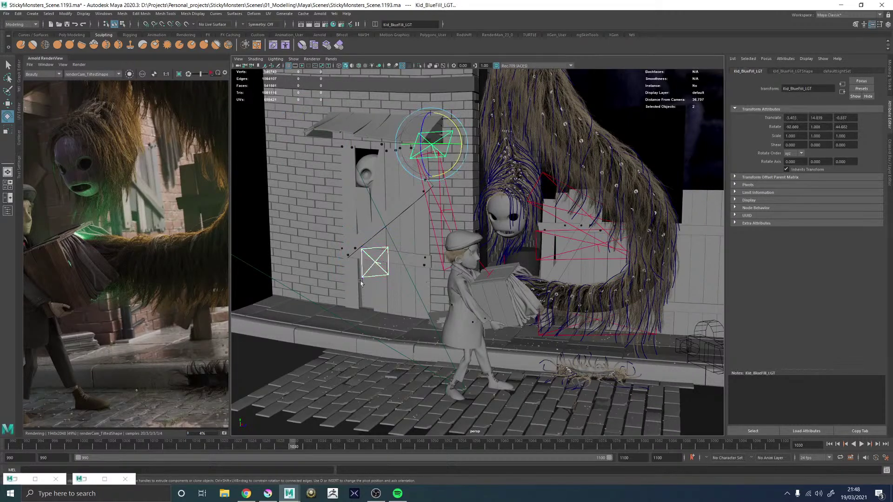
{"action": "left_click", "coordinate": [375, 264]}
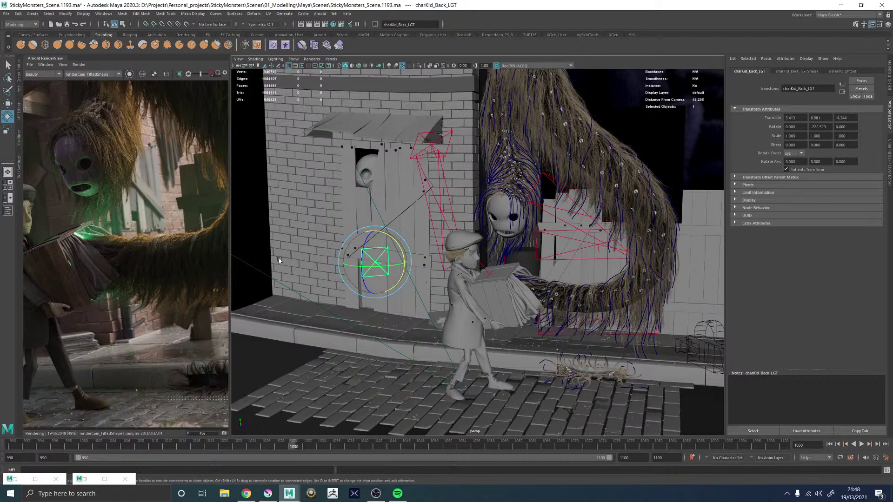
Step: Select the light blockers LightBlockerB_GEO and LightBlockerA_GEO together, and compare their placement around the set with the render
{"action": "left_click_drag", "start_coordinate": [371, 247], "coordinate": [393, 248]}
{"action": "left_click", "coordinate": [461, 148]}
{"action": "left_click_drag", "start_coordinate": [461, 151], "coordinate": [544, 207]}
{"action": "left_click", "coordinate": [565, 237]}
{"action": "left_click", "coordinate": [321, 132], "text": "shift"}
{"action": "left_click_drag", "start_coordinate": [321, 132], "coordinate": [360, 189]}
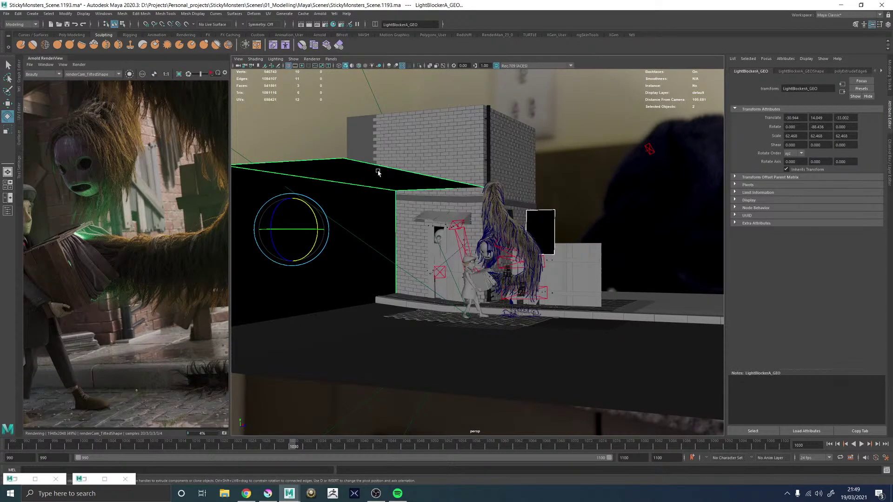
{"action": "scroll", "coordinate": [457, 193], "scroll_direction": "up", "scroll_amount": 2}
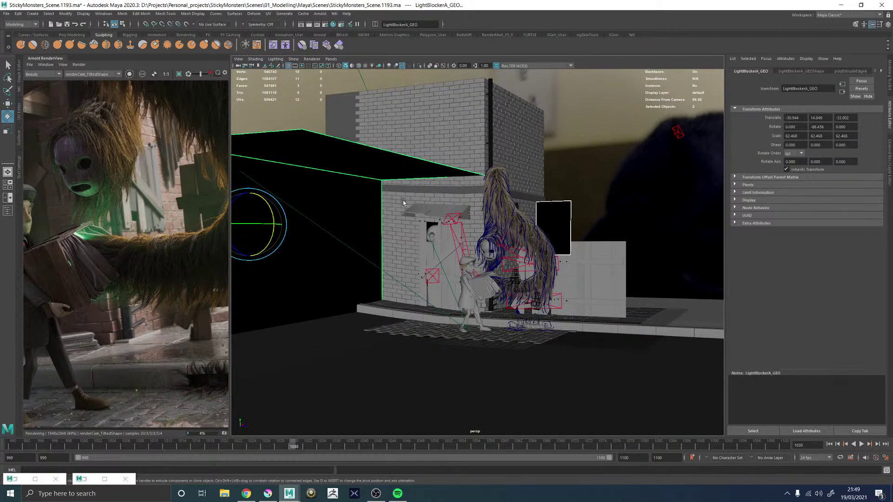
{"action": "scroll", "coordinate": [32, 142], "scroll_direction": "down", "scroll_amount": 3}
{"action": "left_click_drag", "start_coordinate": [49, 149], "coordinate": [133, 177]}
{"action": "scroll", "coordinate": [114, 170], "scroll_direction": "up", "scroll_amount": 3}
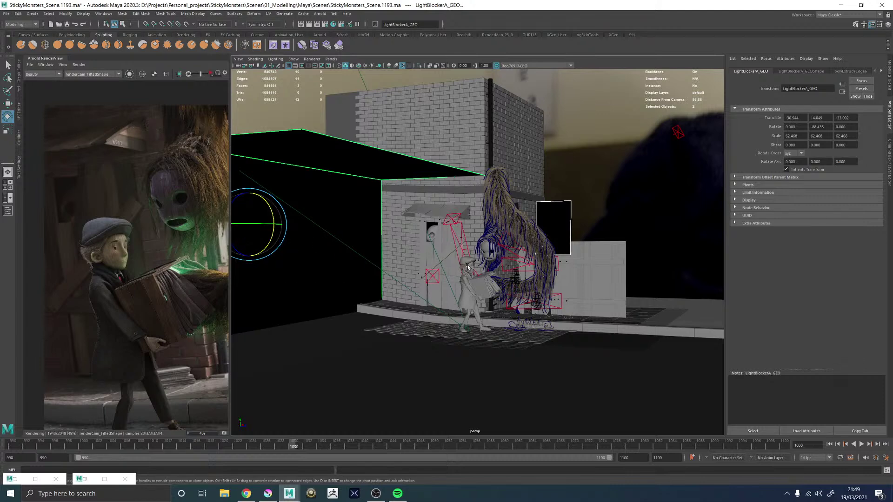
Step: Select LightBlockerB_GEO alone and examine the lighting on the outer edge of the monster's fur in the render
{"action": "left_click", "coordinate": [563, 212]}
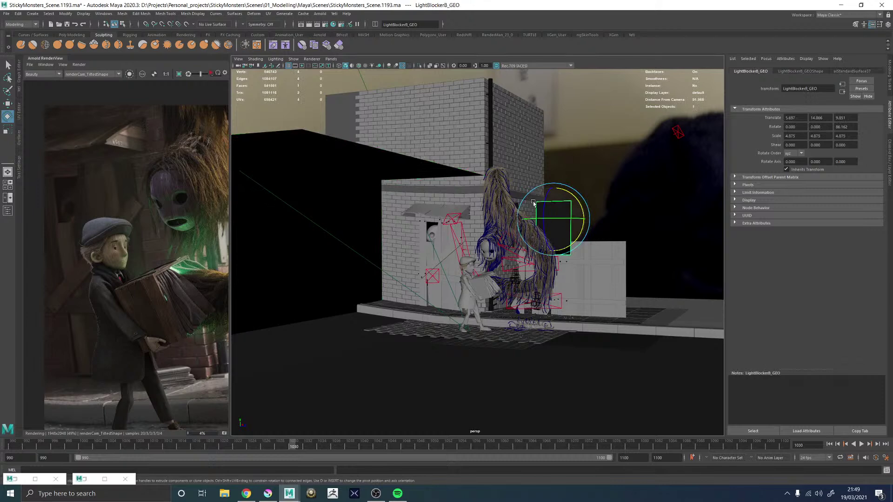
{"action": "scroll", "coordinate": [107, 156], "scroll_direction": "up", "scroll_amount": 3}
{"action": "scroll", "coordinate": [56, 200], "scroll_direction": "up", "scroll_amount": 2}
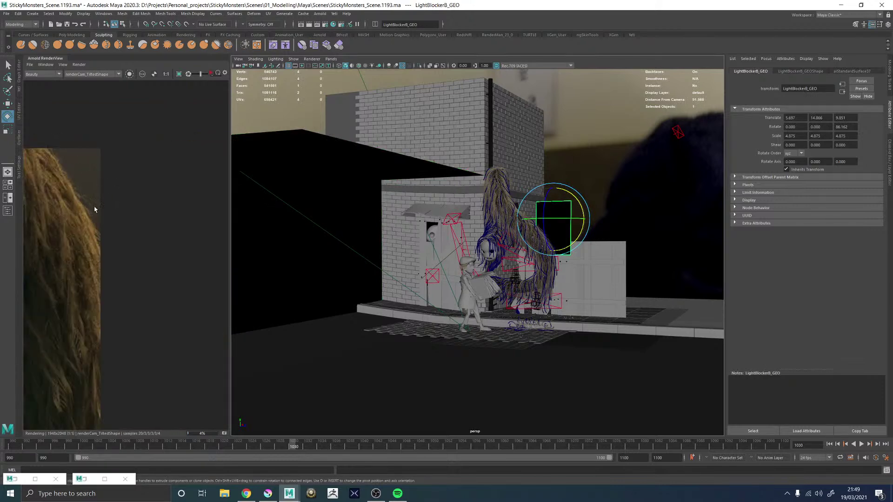
{"action": "left_click_drag", "start_coordinate": [72, 173], "coordinate": [103, 175]}
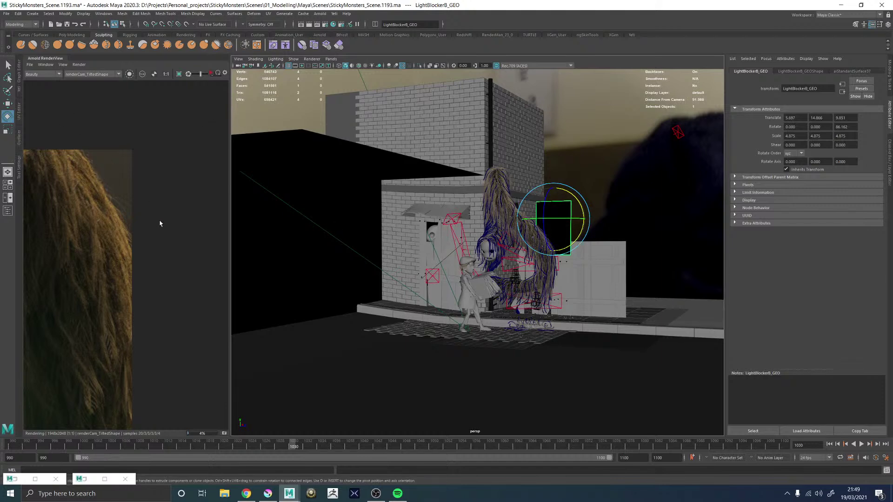
{"action": "scroll", "coordinate": [569, 212], "scroll_direction": "up", "scroll_amount": 5}
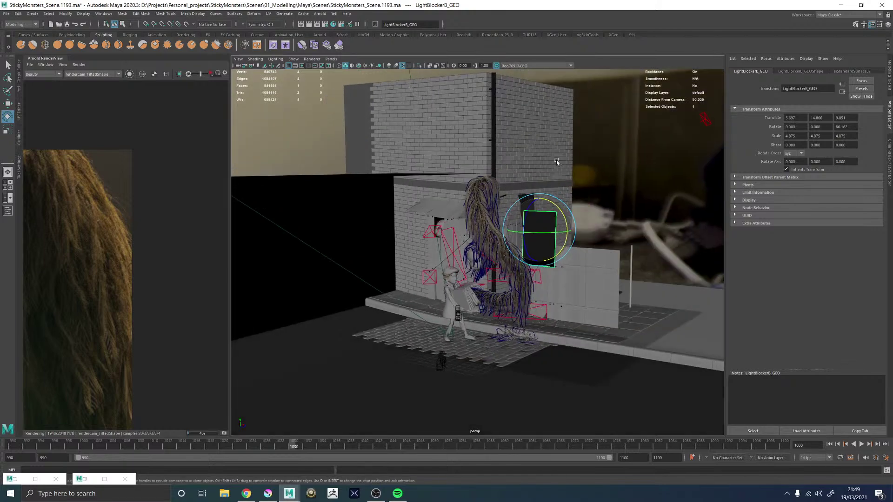
Step: Inspect LightBlockerB_GEO up close and review its aiStandardSurface37 material, including the Advanced and Geometry settings
{"action": "left_click_drag", "start_coordinate": [645, 226], "coordinate": [542, 224]}
{"action": "scroll", "coordinate": [542, 225], "scroll_direction": "up", "scroll_amount": 3}
{"action": "left_click_drag", "start_coordinate": [585, 245], "coordinate": [592, 243]}
{"action": "key", "text": "["}
{"action": "left_click", "coordinate": [856, 70]}
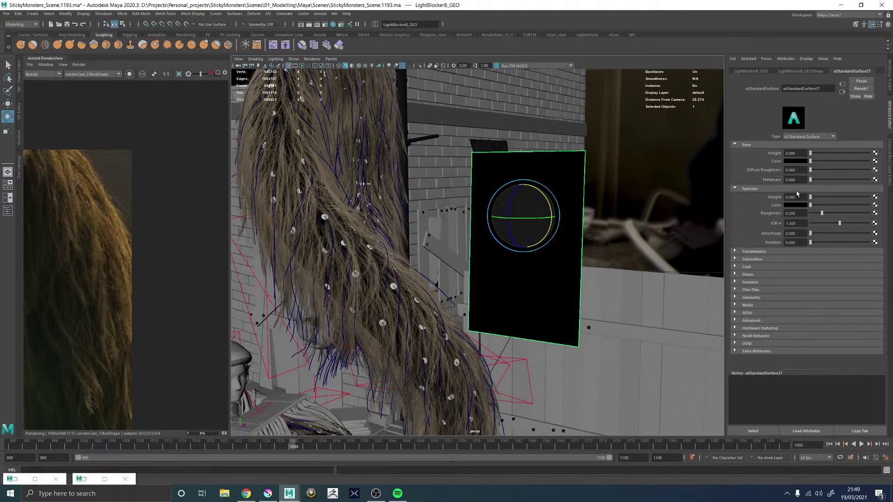
{"action": "left_click", "coordinate": [751, 320]}
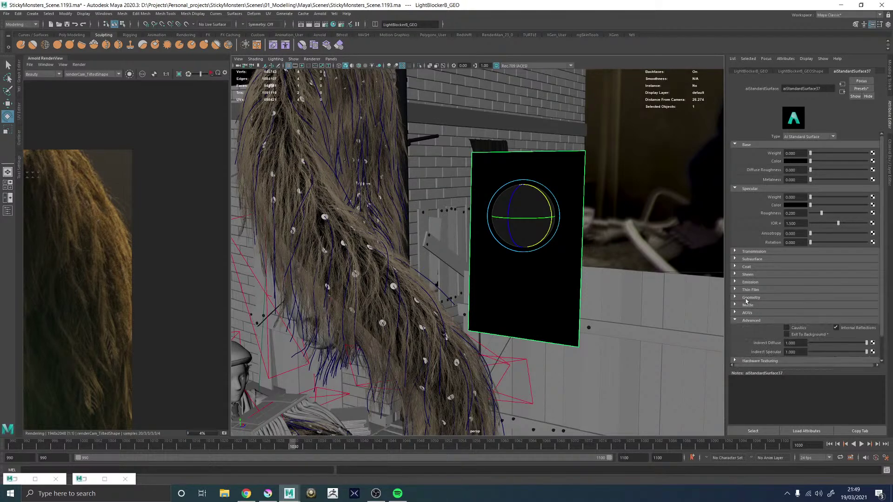
{"action": "left_click", "coordinate": [749, 298]}
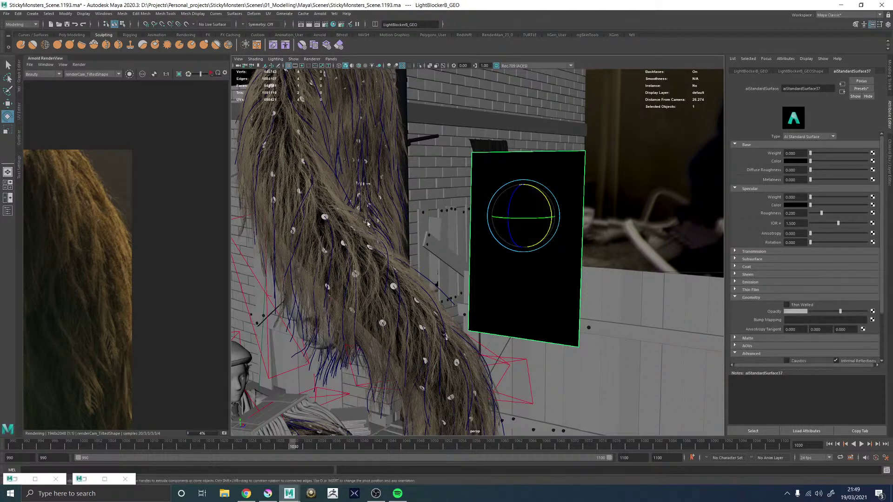
Step: Select the Dome_LGT sky dome, open its Camera visibility value for editing, and examine the fur's edge in the render
{"action": "left_click_drag", "start_coordinate": [469, 263], "coordinate": [537, 214]}
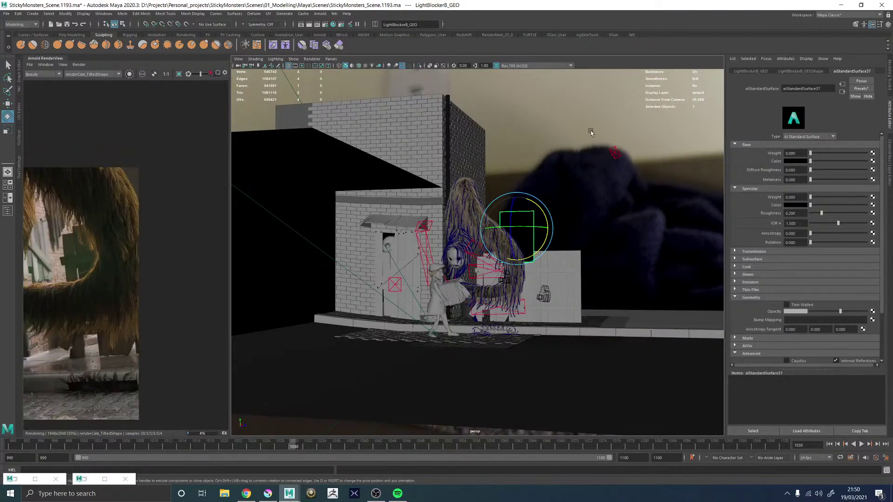
{"action": "left_click", "coordinate": [534, 101]}
{"action": "left_click", "coordinate": [796, 288]}
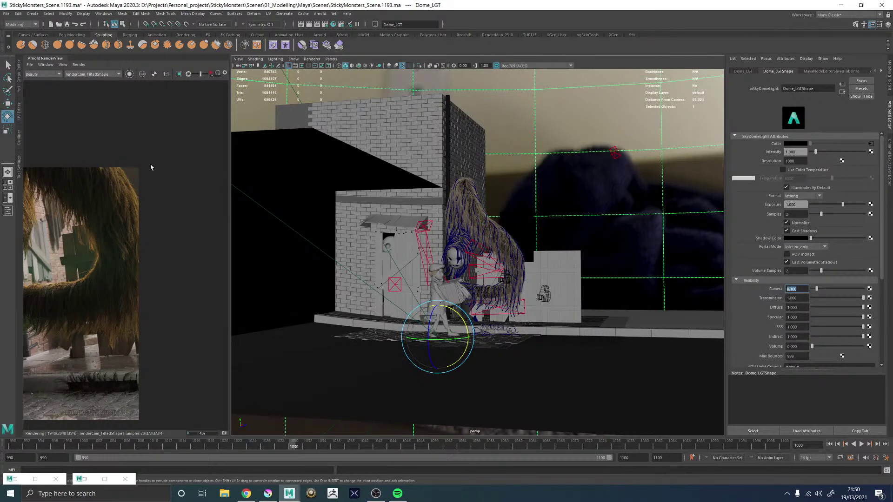
{"action": "scroll", "coordinate": [142, 164], "scroll_direction": "up", "scroll_amount": 2}
{"action": "scroll", "coordinate": [141, 148], "scroll_direction": "up", "scroll_amount": 2}
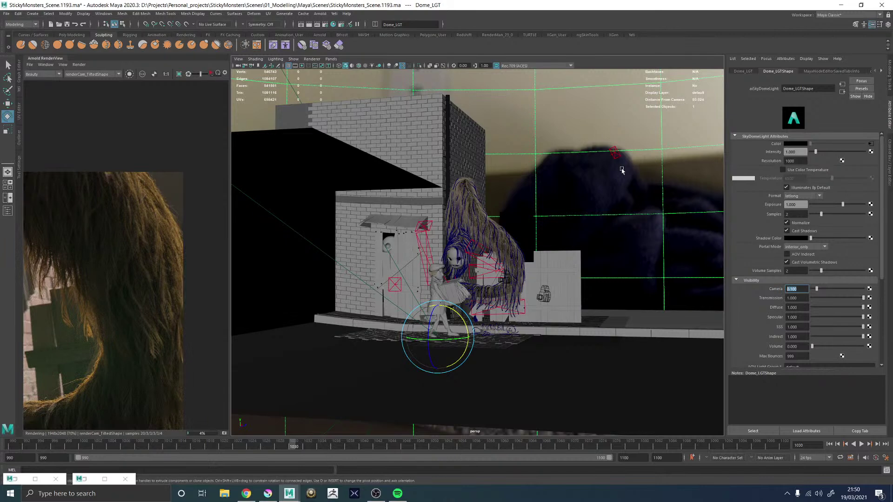
Step: Select Building_Lift_LGT to review its area light attributes, and examine the lighting on the fur and background in the render
{"action": "left_click", "coordinate": [615, 153]}
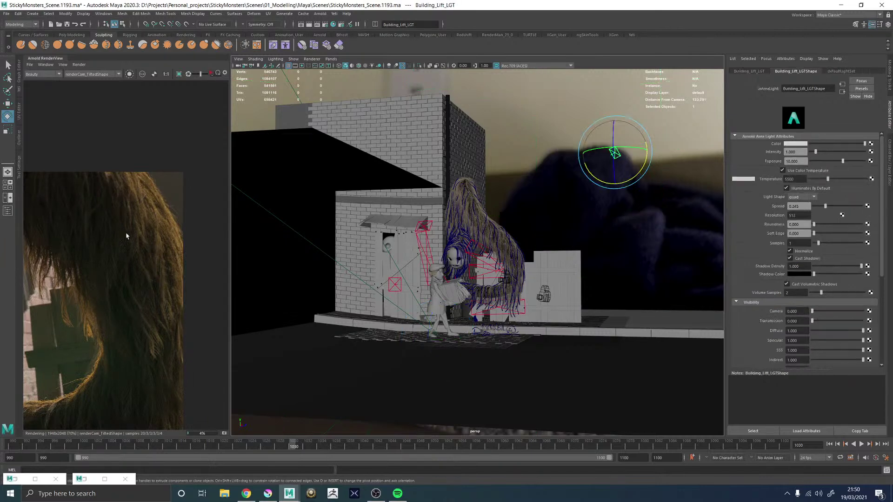
{"action": "scroll", "coordinate": [120, 242], "scroll_direction": "down", "scroll_amount": 2}
{"action": "scroll", "coordinate": [117, 246], "scroll_direction": "up", "scroll_amount": 2}
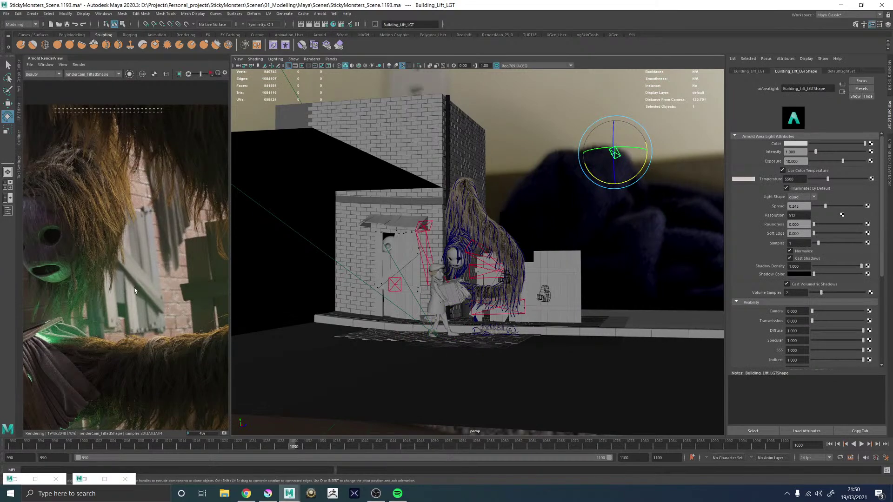
{"action": "scroll", "coordinate": [136, 290], "scroll_direction": "down", "scroll_amount": 1}
Step: Select and frame LightBlockerB_GEO, and inspect its position behind the monster from above and from street level
{"action": "left_click", "coordinate": [527, 243]}
{"action": "key", "text": "f"}
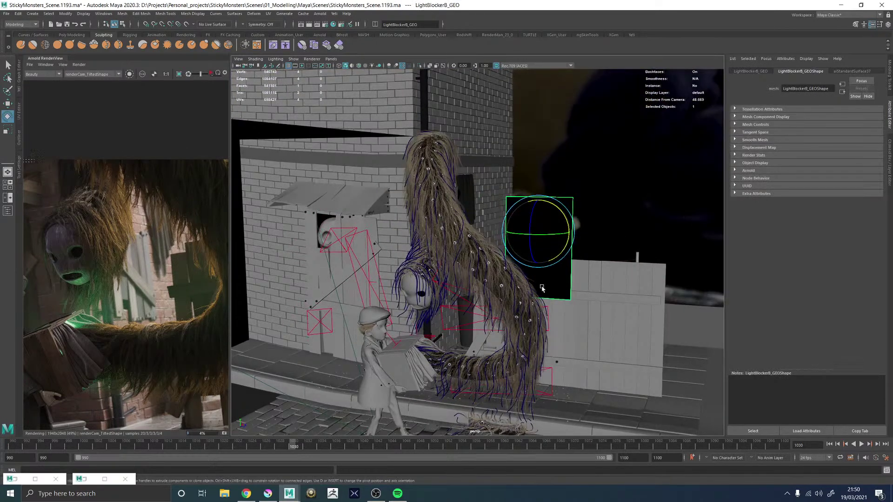
{"action": "scroll", "coordinate": [540, 288], "scroll_direction": "down", "scroll_amount": 2}
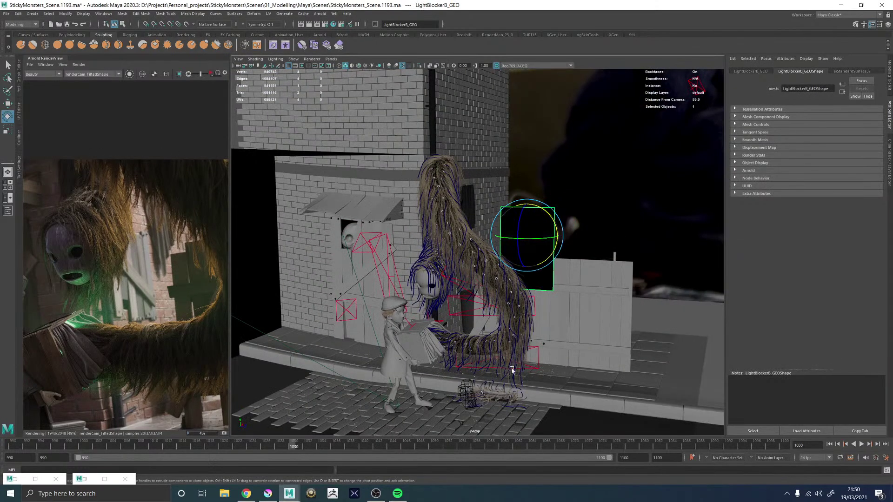
{"action": "left_click_drag", "start_coordinate": [504, 363], "coordinate": [461, 251]}
{"action": "scroll", "coordinate": [497, 325], "scroll_direction": "up", "scroll_amount": 4}
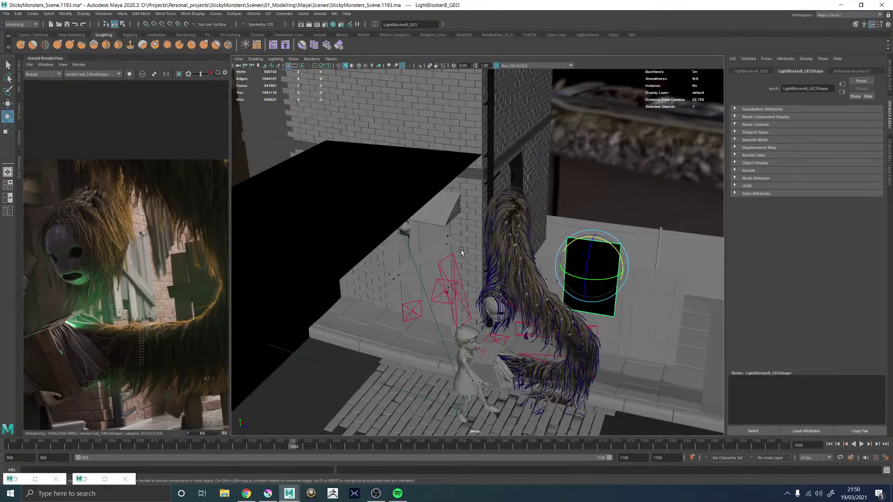
{"action": "left_click_drag", "start_coordinate": [534, 270], "coordinate": [494, 261]}
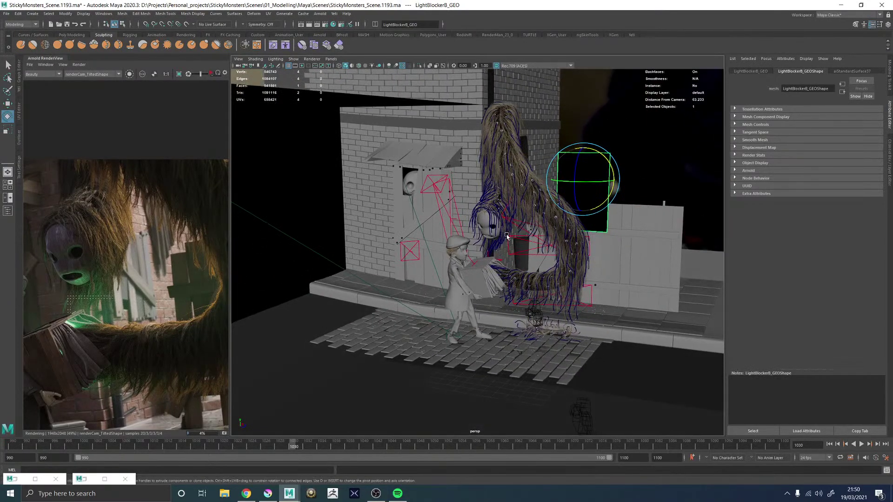
Step: Select the TrashCan_Proxy_GEO cylinder by the back wall and examine the gap beneath the monster's arm in the render
{"action": "left_click_drag", "start_coordinate": [486, 213], "coordinate": [579, 209]}
{"action": "left_click", "coordinate": [640, 293]}
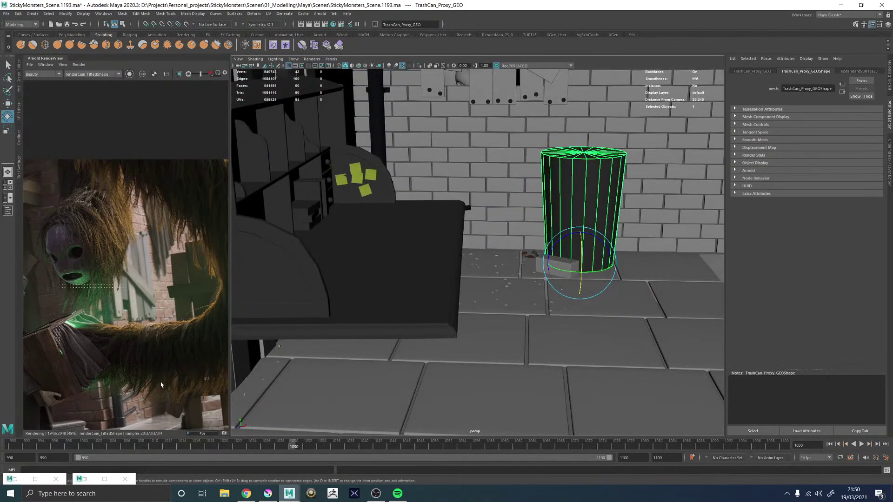
{"action": "scroll", "coordinate": [161, 385], "scroll_direction": "up", "scroll_amount": 8}
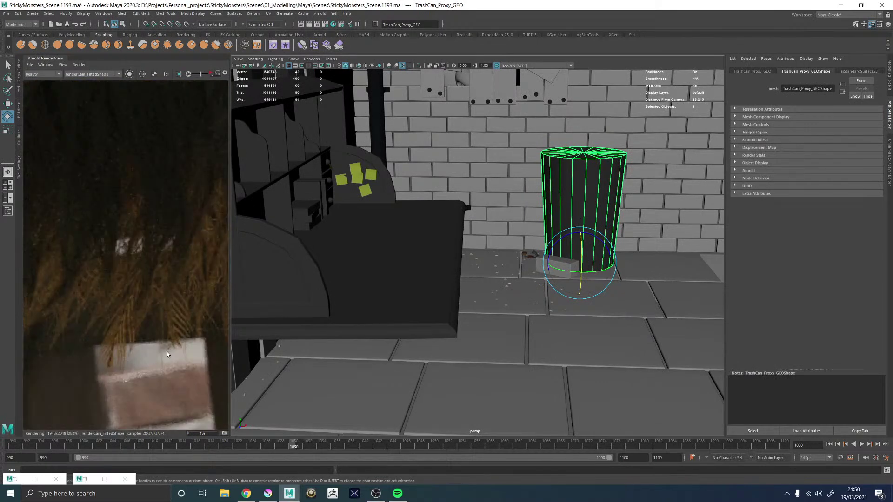
{"action": "scroll", "coordinate": [153, 351], "scroll_direction": "down", "scroll_amount": 5}
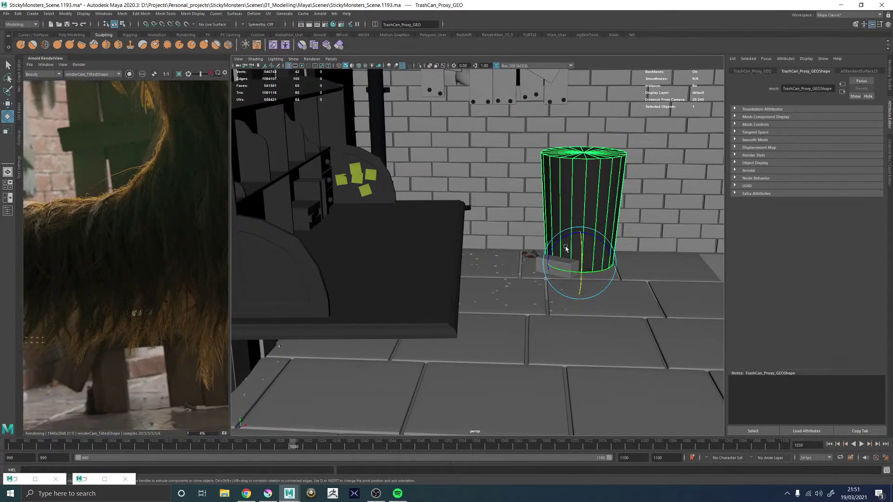
Step: Select and frame pPlane33 on the stack by the brick corner, and inspect the debris on the pavement and the surrounding set
{"action": "left_click_drag", "start_coordinate": [537, 235], "coordinate": [608, 386]}
{"action": "left_click", "coordinate": [409, 283]}
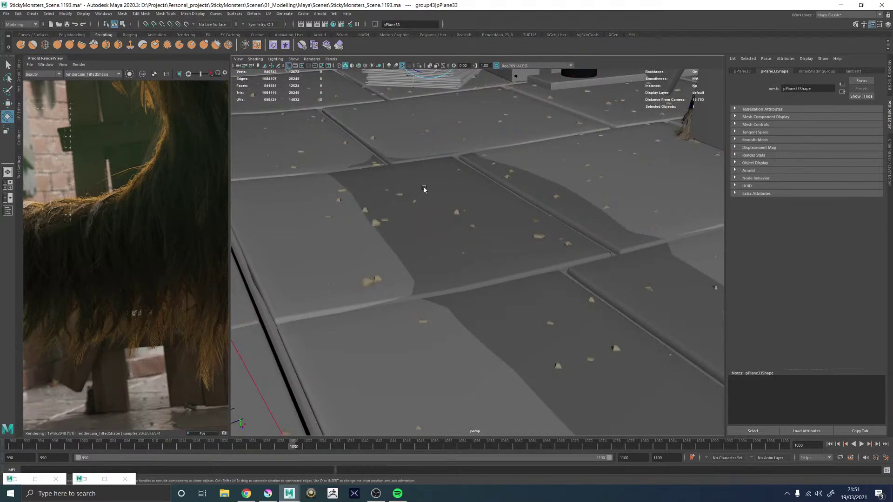
{"action": "key", "text": "f"}
{"action": "left_click_drag", "start_coordinate": [424, 189], "coordinate": [384, 241]}
{"action": "left_click_drag", "start_coordinate": [456, 238], "coordinate": [356, 264]}
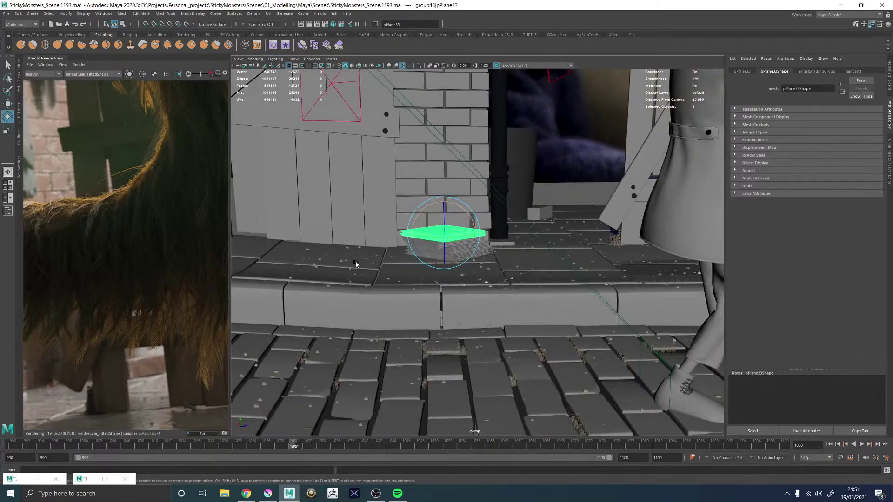
{"action": "left_click_drag", "start_coordinate": [573, 229], "coordinate": [533, 309]}
{"action": "left_click_drag", "start_coordinate": [511, 310], "coordinate": [527, 311]}
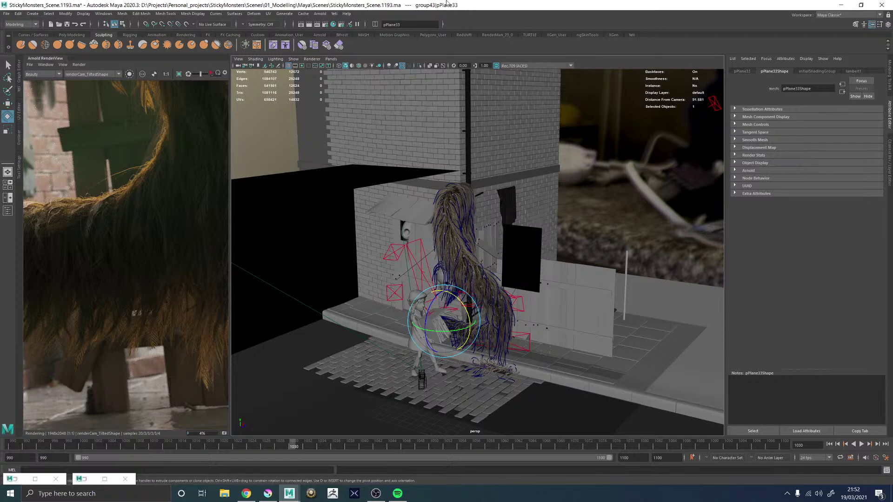
Step: Fit the whole image in the Arnold RenderView and widen that view to more than half of the workspace
{"action": "scroll", "coordinate": [422, 239], "scroll_direction": "down", "scroll_amount": 2}
{"action": "key", "text": "f"}
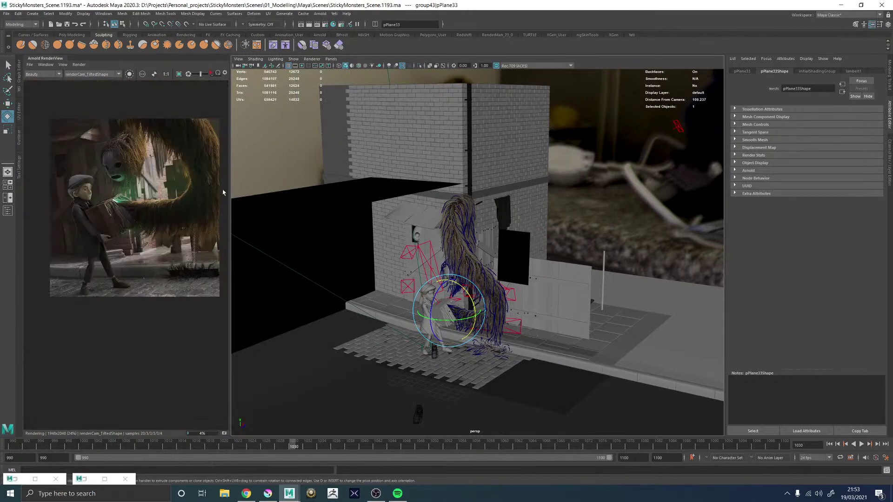
{"action": "left_click_drag", "start_coordinate": [231, 192], "coordinate": [269, 191]}
{"action": "scroll", "coordinate": [173, 201], "scroll_direction": "up", "scroll_amount": 2}
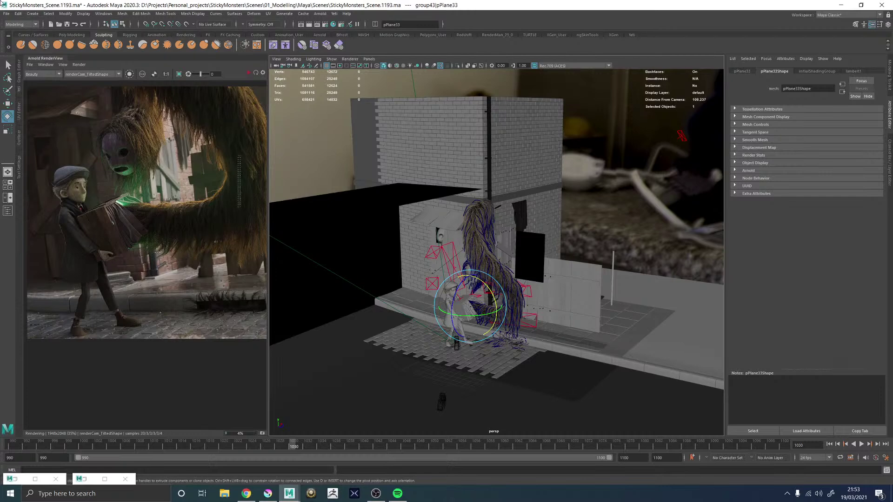
{"action": "left_click_drag", "start_coordinate": [269, 129], "coordinate": [490, 130]}
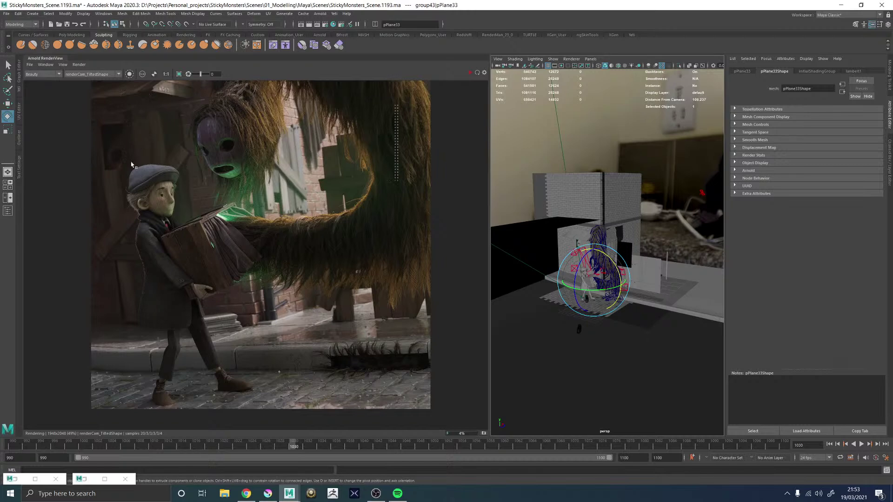
Step: Examine the fence plank bases and wet pavement beneath the monster's arm in the render, close up and in the full image
{"action": "scroll", "coordinate": [332, 316], "scroll_direction": "up", "scroll_amount": 5}
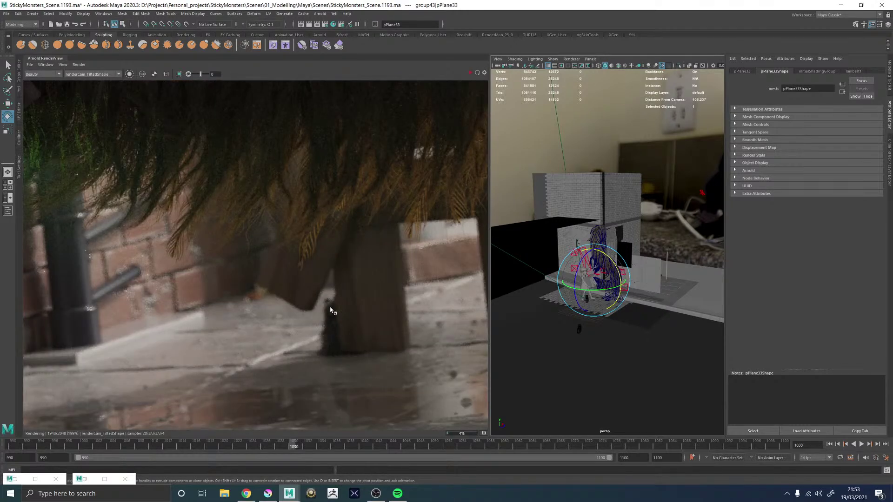
{"action": "scroll", "coordinate": [324, 325], "scroll_direction": "down", "scroll_amount": 4}
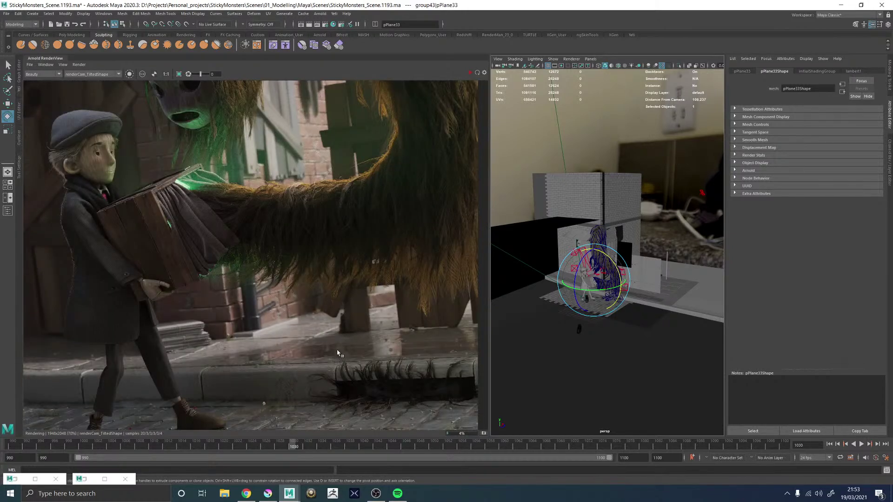
{"action": "scroll", "coordinate": [346, 331], "scroll_direction": "up", "scroll_amount": 4}
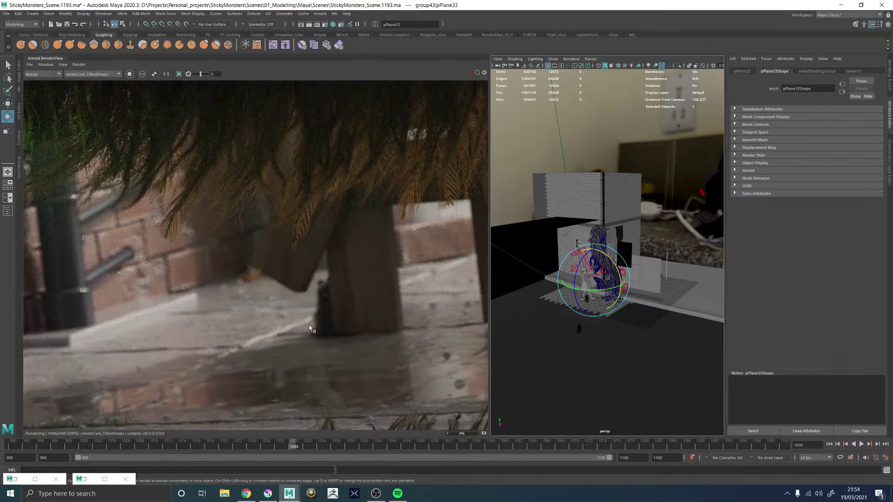
{"action": "scroll", "coordinate": [310, 321], "scroll_direction": "down", "scroll_amount": 1}
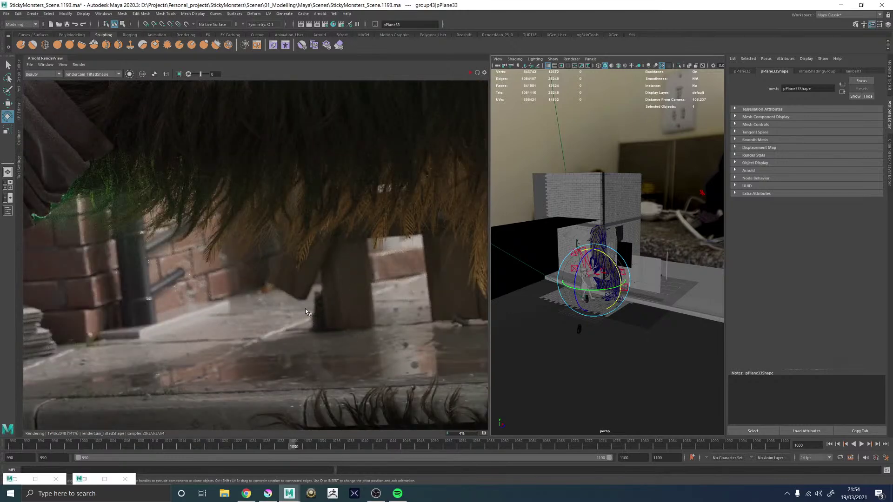
{"action": "scroll", "coordinate": [324, 308], "scroll_direction": "up", "scroll_amount": 3}
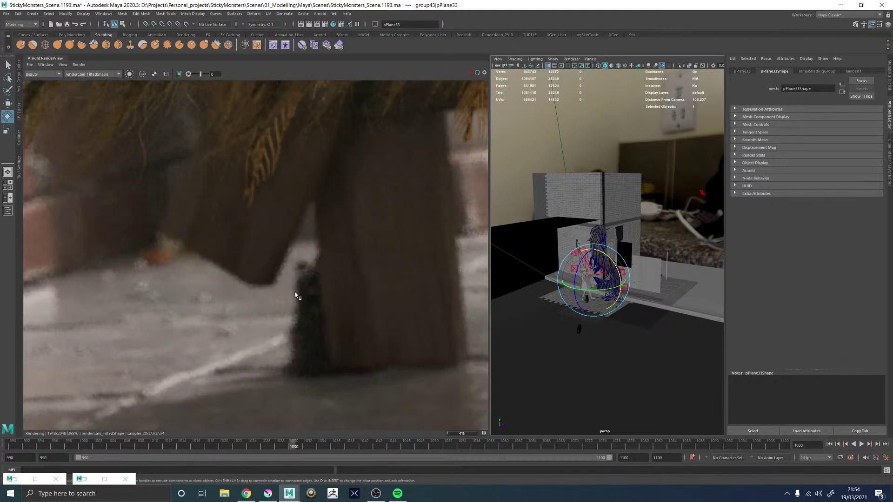
{"action": "scroll", "coordinate": [296, 300], "scroll_direction": "down", "scroll_amount": 3}
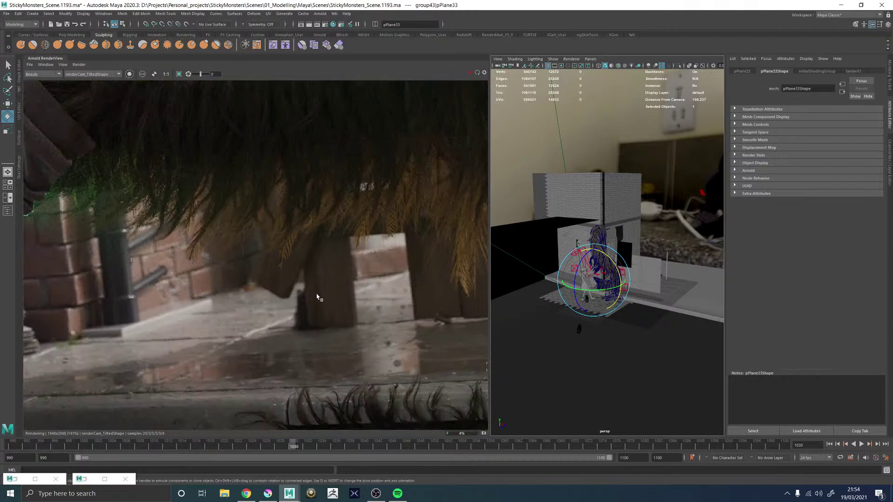
{"action": "scroll", "coordinate": [309, 300], "scroll_direction": "down", "scroll_amount": 3}
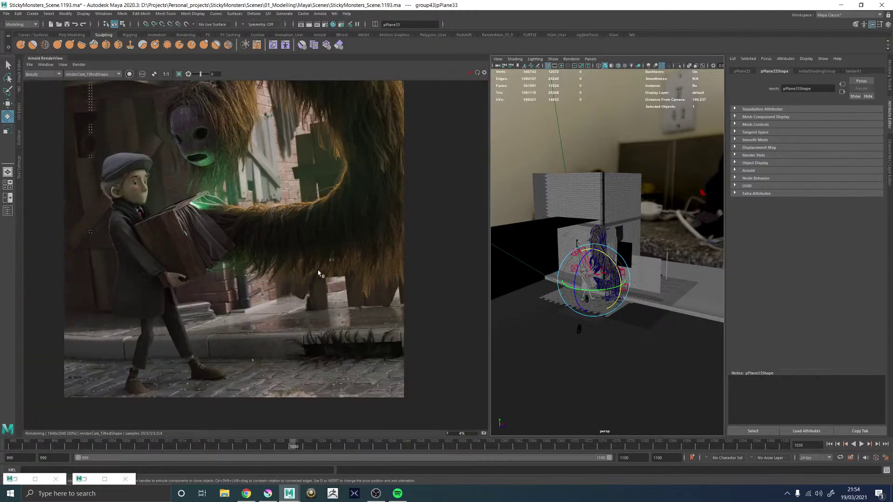
Step: Inspect the small dark object beside the broken fence plank under the monster's arm and compare it with the full render
{"action": "scroll", "coordinate": [304, 296], "scroll_direction": "up", "scroll_amount": 3}
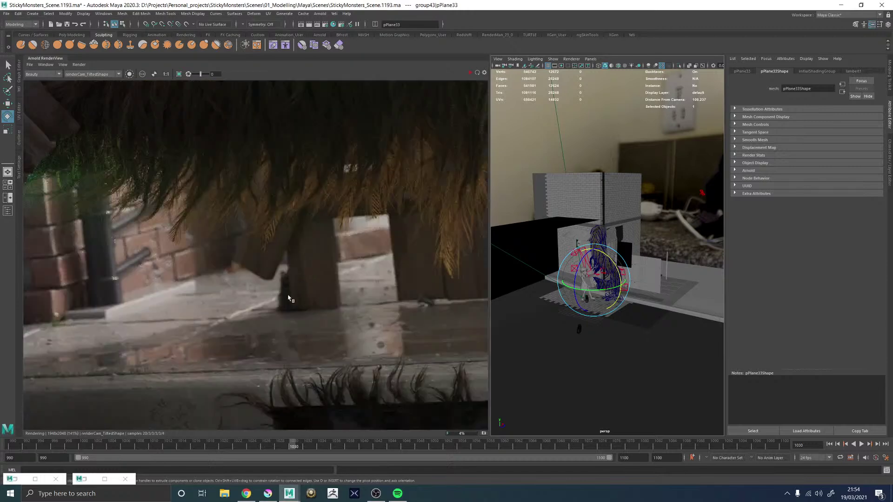
{"action": "scroll", "coordinate": [289, 294], "scroll_direction": "up", "scroll_amount": 3}
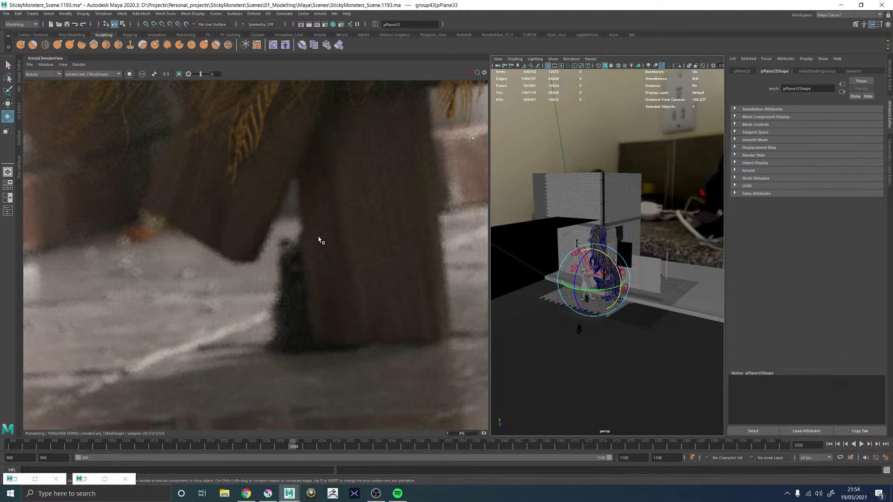
{"action": "scroll", "coordinate": [327, 252], "scroll_direction": "down", "scroll_amount": 3}
{"action": "scroll", "coordinate": [327, 252], "scroll_direction": "down", "scroll_amount": 3}
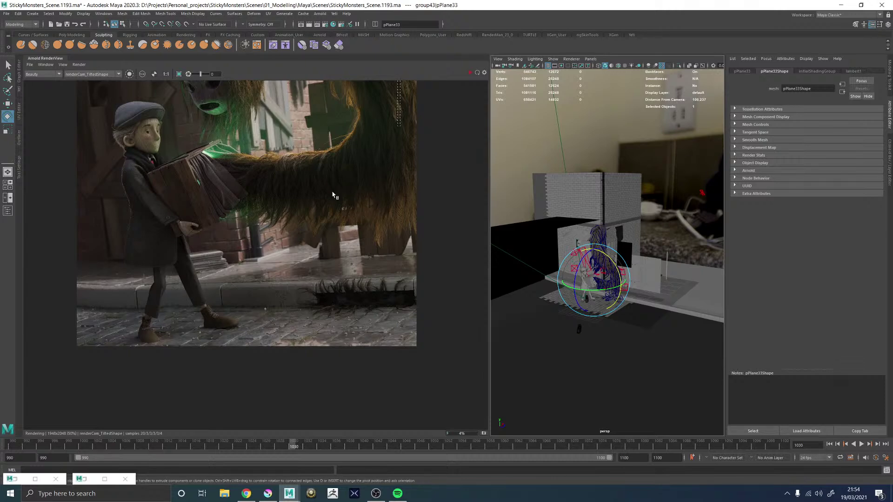
{"action": "scroll", "coordinate": [333, 193], "scroll_direction": "down", "scroll_amount": 3}
{"action": "scroll", "coordinate": [329, 152], "scroll_direction": "up", "scroll_amount": 1}
{"action": "scroll", "coordinate": [330, 153], "scroll_direction": "up", "scroll_amount": 3}
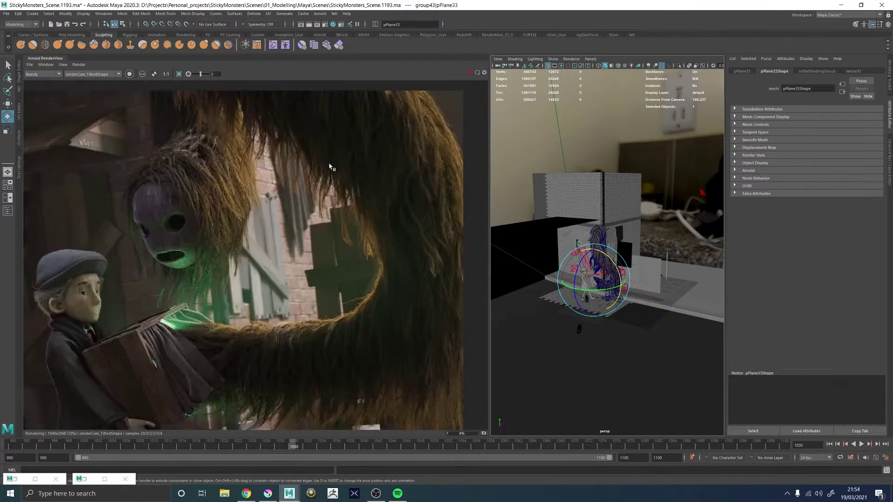
{"action": "scroll", "coordinate": [335, 200], "scroll_direction": "down", "scroll_amount": 3}
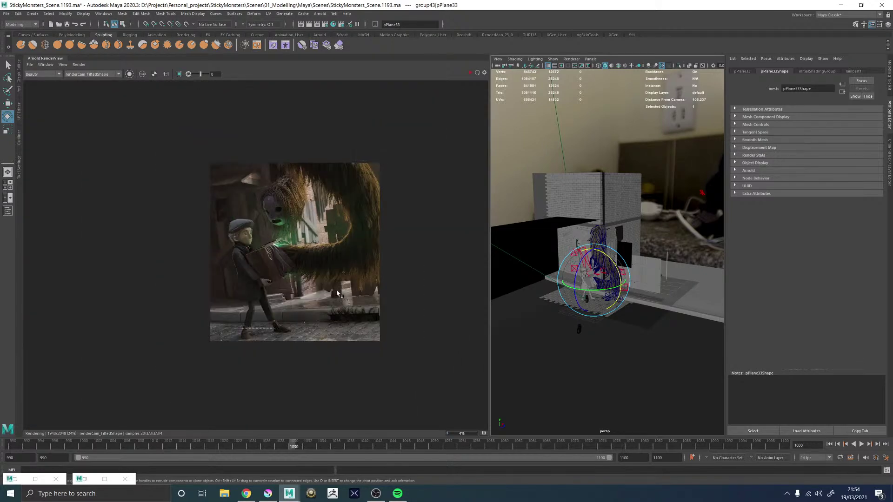
{"action": "scroll", "coordinate": [335, 290], "scroll_direction": "up", "scroll_amount": 4}
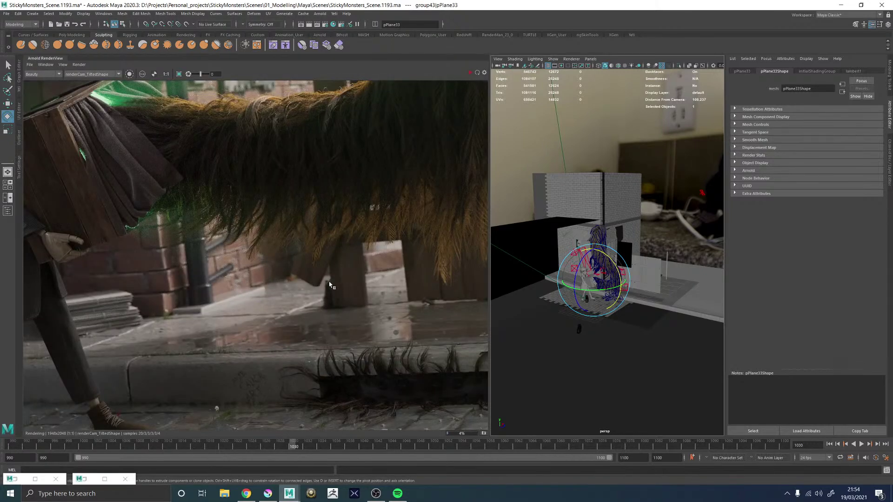
Step: Examine the lettering scratched into the curb face beside the drain monster's hair, close up and within the full render
{"action": "scroll", "coordinate": [249, 403], "scroll_direction": "up", "scroll_amount": 3}
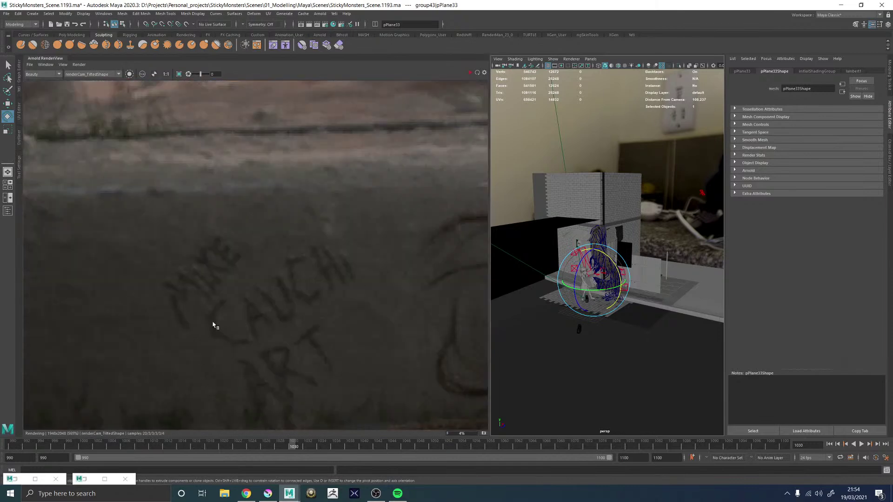
{"action": "scroll", "coordinate": [271, 269], "scroll_direction": "down", "scroll_amount": 2}
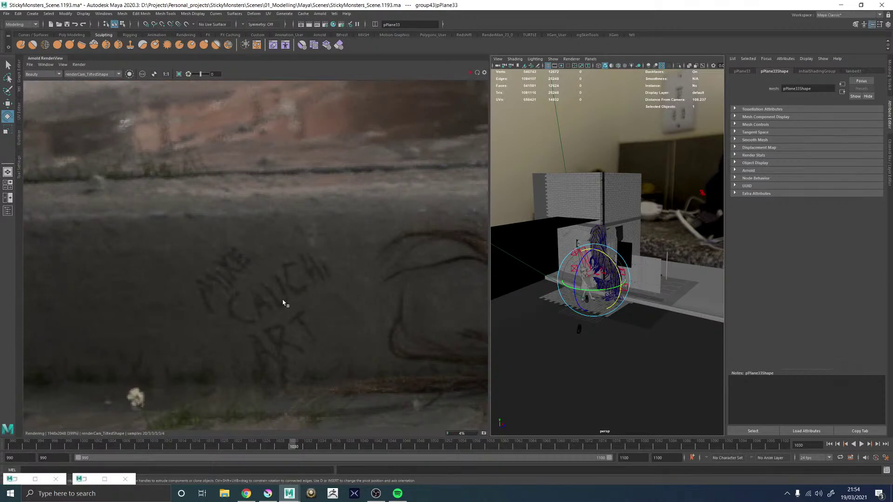
{"action": "scroll", "coordinate": [244, 300], "scroll_direction": "up", "scroll_amount": 2}
{"action": "scroll", "coordinate": [312, 264], "scroll_direction": "down", "scroll_amount": 2}
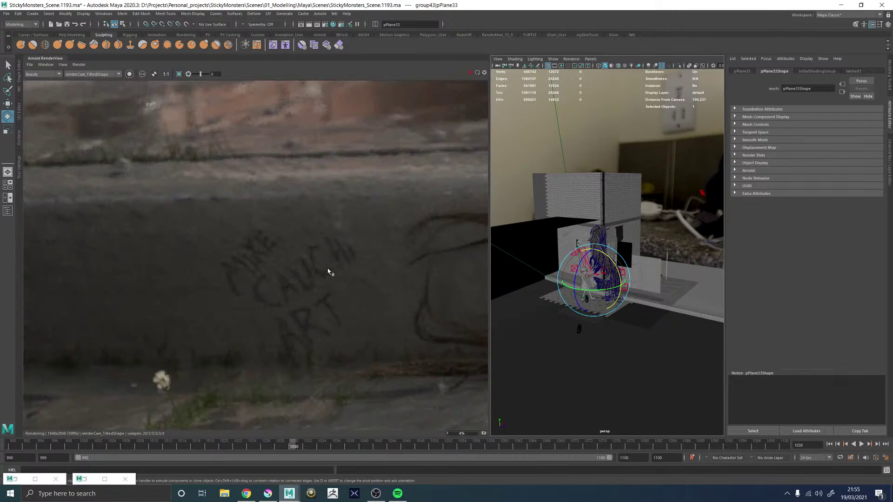
{"action": "scroll", "coordinate": [325, 278], "scroll_direction": "down", "scroll_amount": 1}
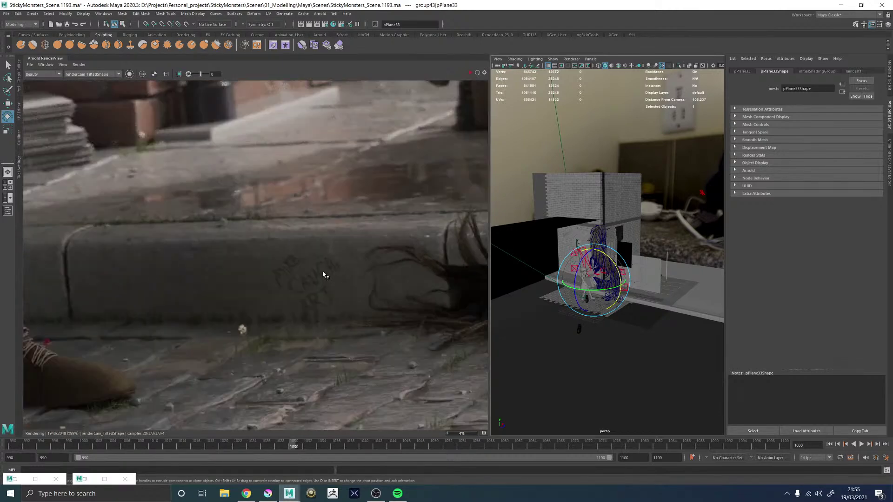
{"action": "scroll", "coordinate": [325, 277], "scroll_direction": "down", "scroll_amount": 2}
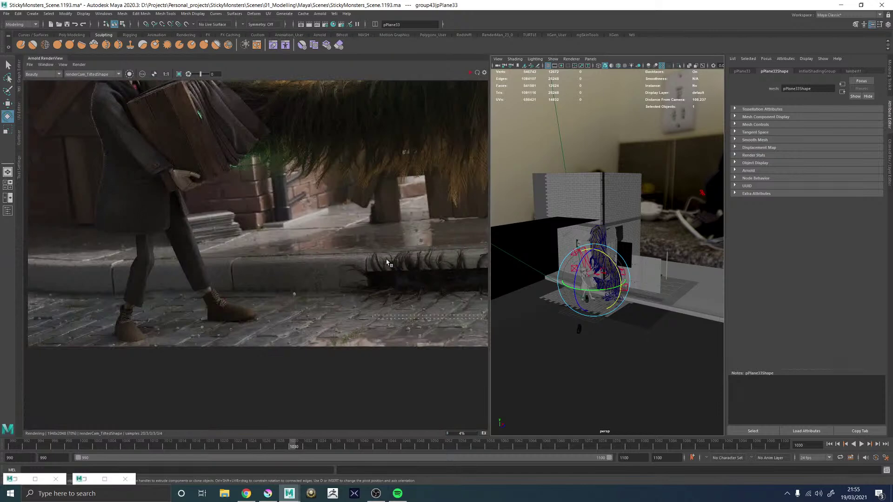
{"action": "scroll", "coordinate": [315, 275], "scroll_direction": "up", "scroll_amount": 3}
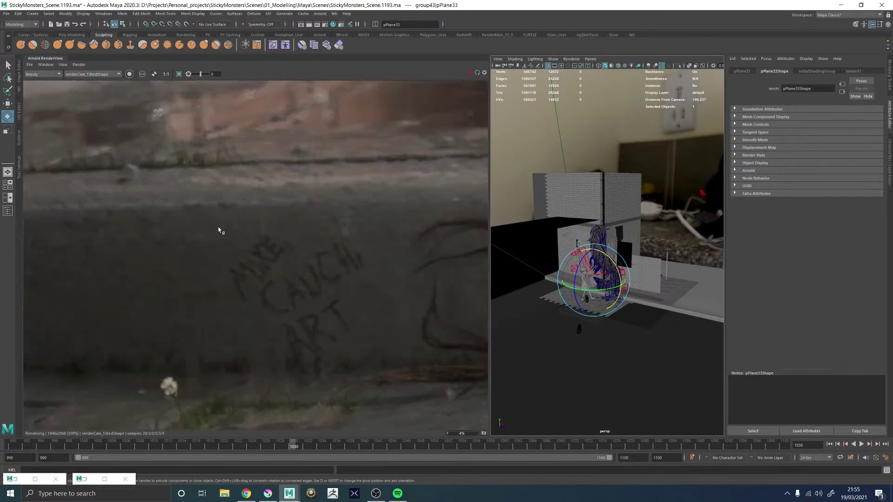
{"action": "scroll", "coordinate": [375, 269], "scroll_direction": "down", "scroll_amount": 2}
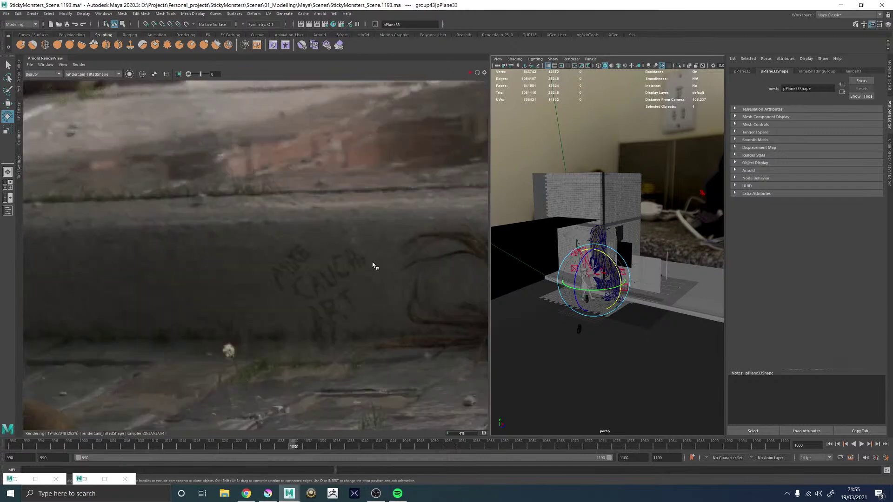
{"action": "scroll", "coordinate": [374, 234], "scroll_direction": "up", "scroll_amount": 3}
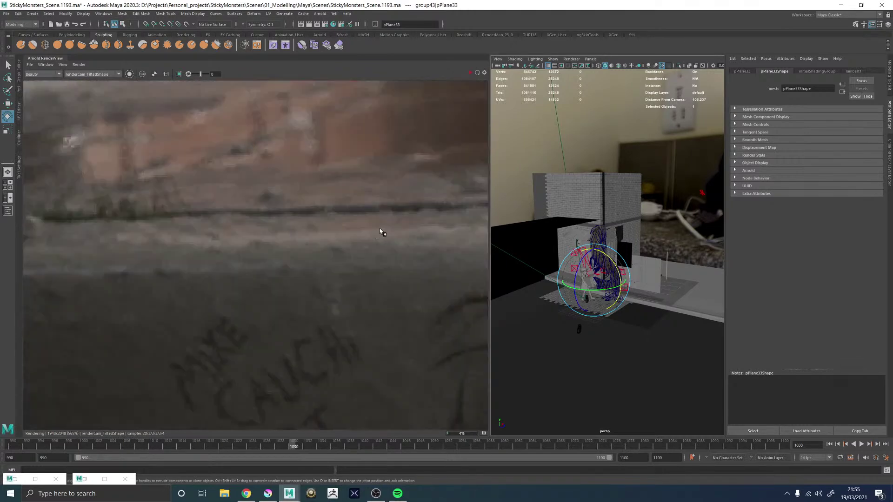
{"action": "scroll", "coordinate": [262, 253], "scroll_direction": "down", "scroll_amount": 2}
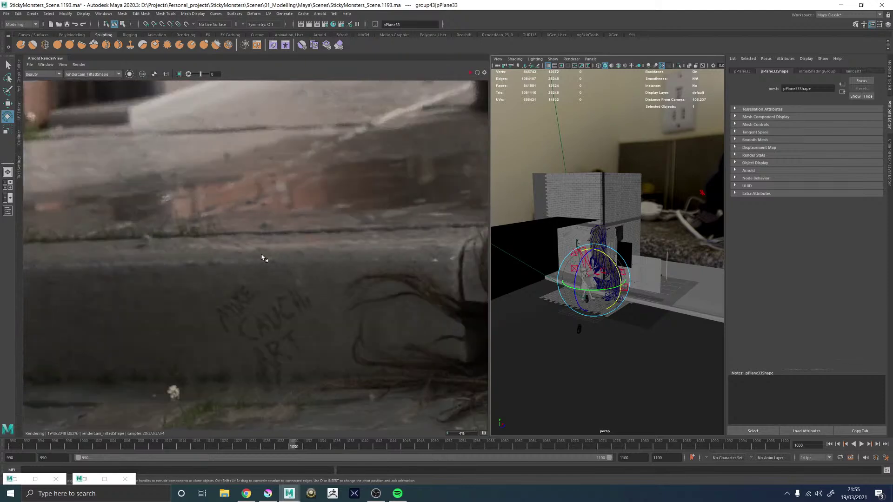
{"action": "scroll", "coordinate": [263, 259], "scroll_direction": "down", "scroll_amount": 1}
{"action": "scroll", "coordinate": [267, 256], "scroll_direction": "down", "scroll_amount": 2}
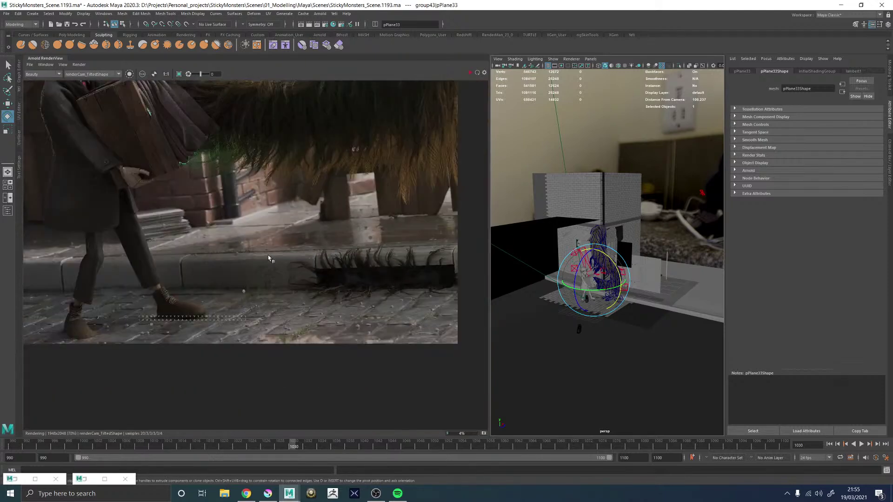
{"action": "scroll", "coordinate": [268, 256], "scroll_direction": "down", "scroll_amount": 2}
{"action": "scroll", "coordinate": [274, 165], "scroll_direction": "down", "scroll_amount": 2}
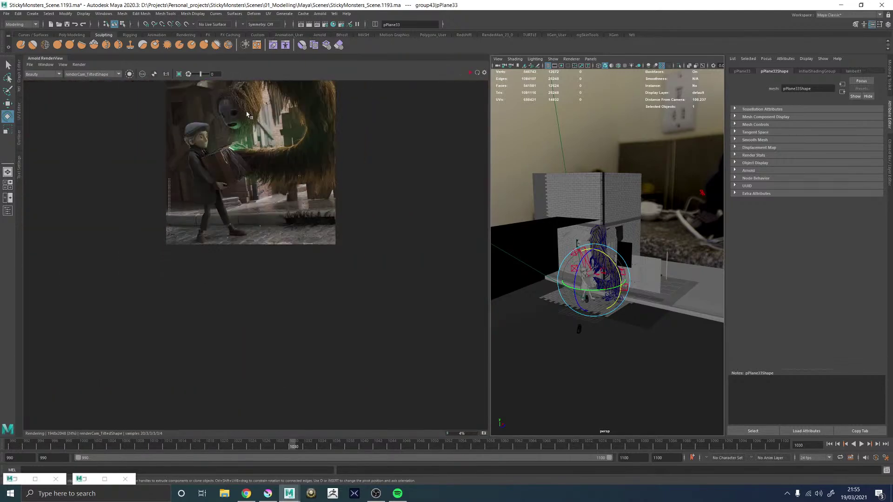
Step: Examine the boy's trouser legs, laced boots and the wet cobblestones around them in the render
{"action": "scroll", "coordinate": [246, 99], "scroll_direction": "up", "scroll_amount": 2}
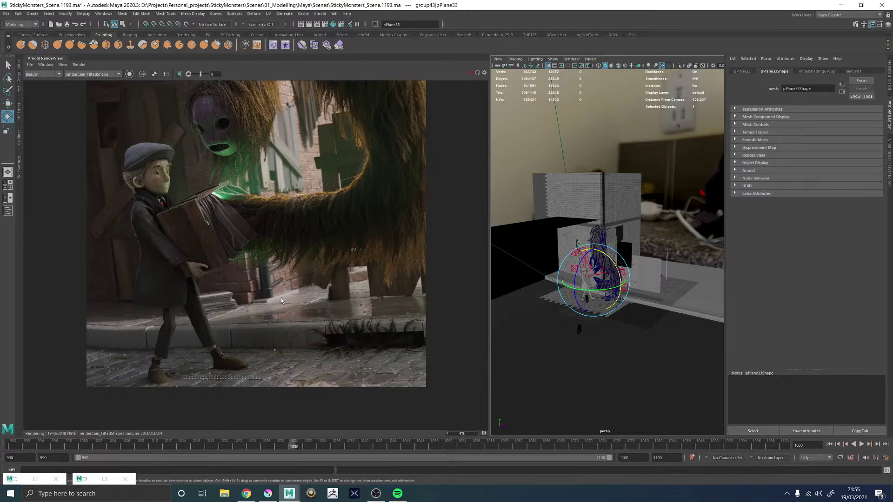
{"action": "scroll", "coordinate": [118, 344], "scroll_direction": "up", "scroll_amount": 4}
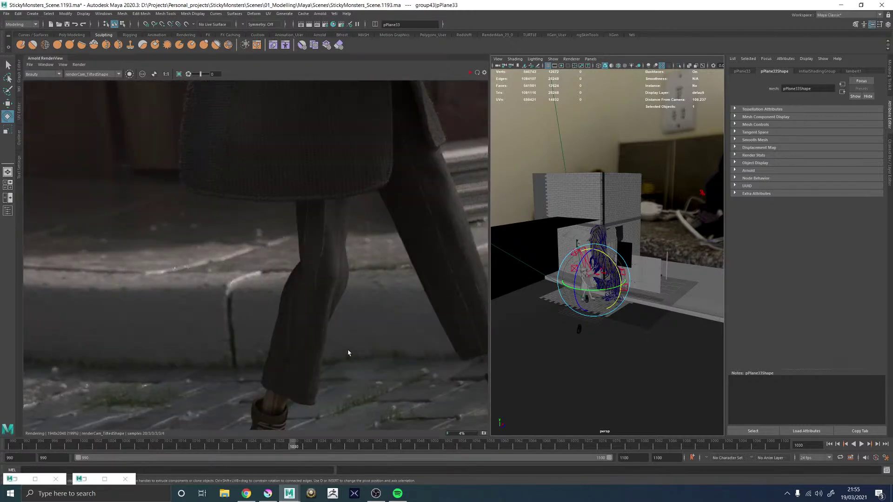
{"action": "scroll", "coordinate": [348, 352], "scroll_direction": "down", "scroll_amount": 4}
{"action": "scroll", "coordinate": [422, 377], "scroll_direction": "up", "scroll_amount": 4}
{"action": "scroll", "coordinate": [439, 390], "scroll_direction": "up", "scroll_amount": 2}
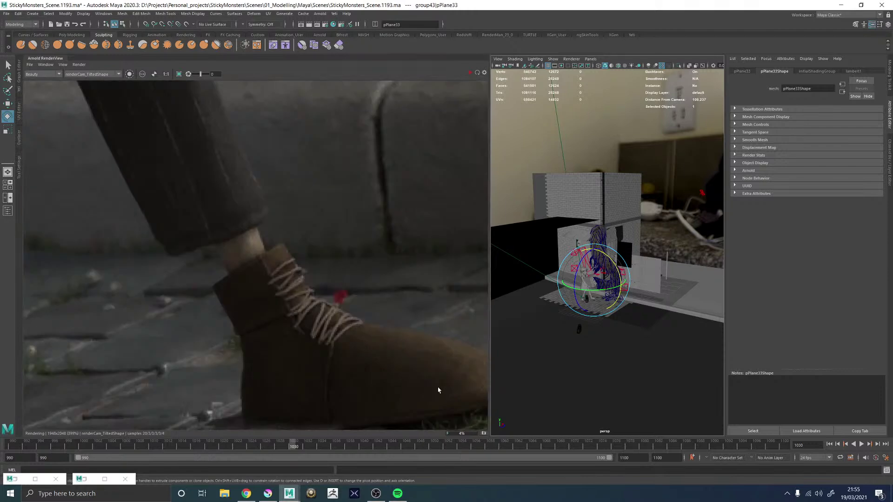
{"action": "scroll", "coordinate": [461, 383], "scroll_direction": "down", "scroll_amount": 2}
{"action": "left_click_drag", "start_coordinate": [389, 380], "coordinate": [390, 314]}
{"action": "scroll", "coordinate": [157, 358], "scroll_direction": "up", "scroll_amount": 2}
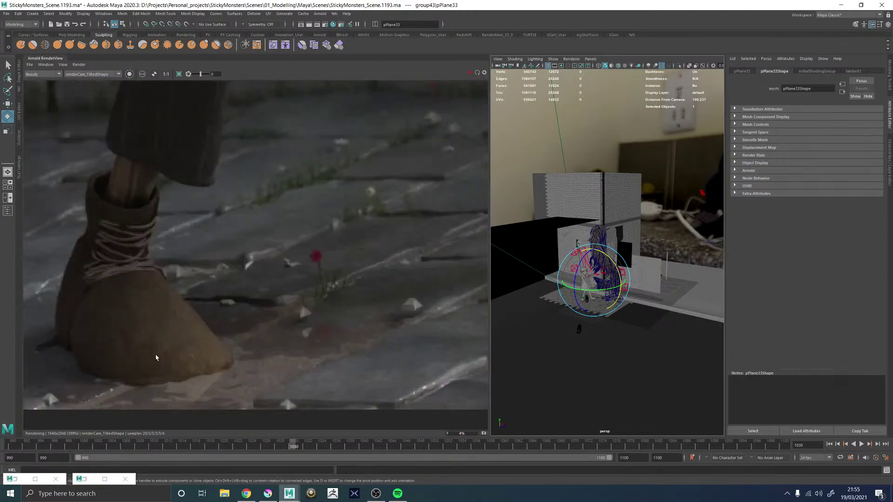
{"action": "scroll", "coordinate": [204, 387], "scroll_direction": "down", "scroll_amount": 1}
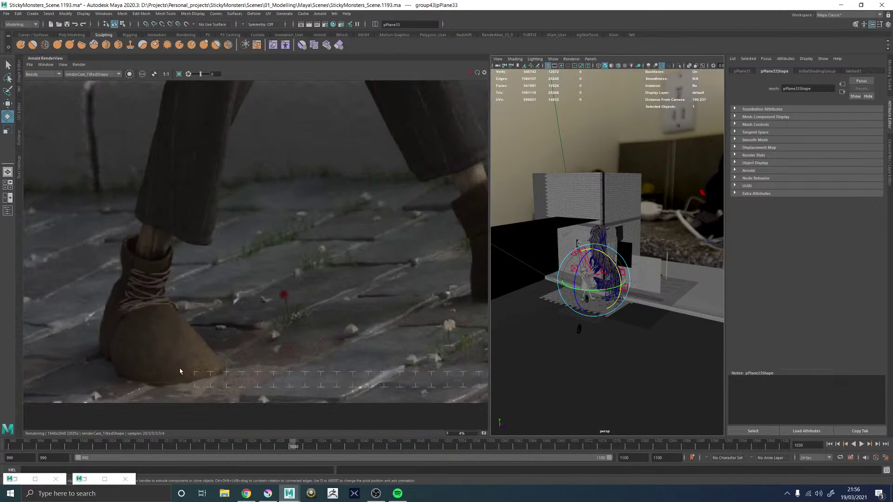
Step: Switch to the Krita paint-over and add a paint layer named Shoe_Wet_LYR above Strays_LYR in Kid_GRP
{"action": "left_click", "coordinate": [268, 493]}
{"action": "scroll", "coordinate": [216, 437], "scroll_direction": "up", "scroll_amount": 4}
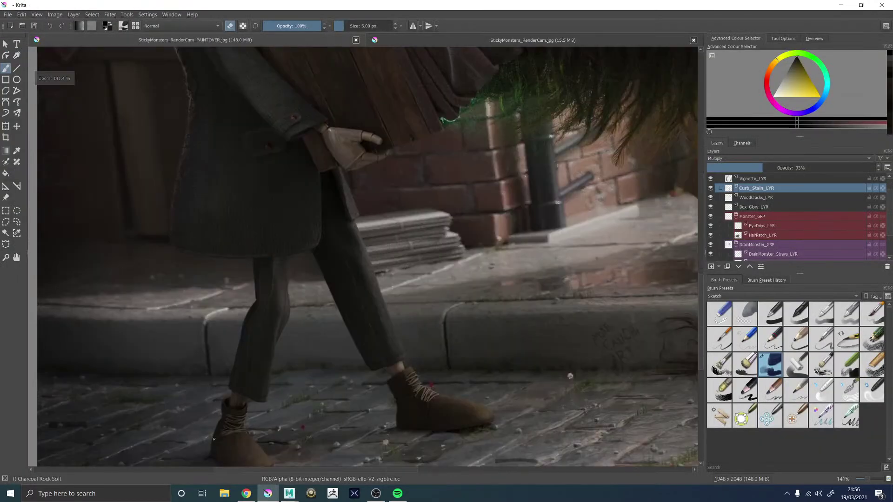
{"action": "scroll", "coordinate": [790, 245], "scroll_direction": "down", "scroll_amount": 1}
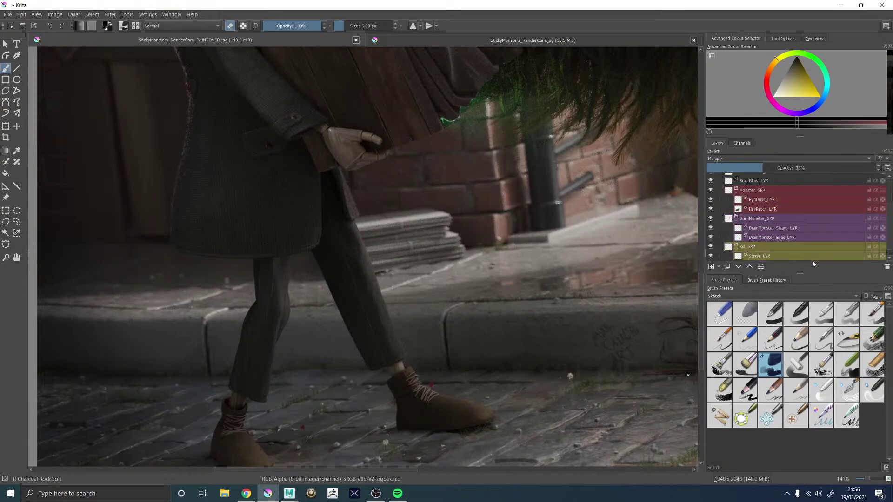
{"action": "scroll", "coordinate": [755, 223], "scroll_direction": "down", "scroll_amount": 1}
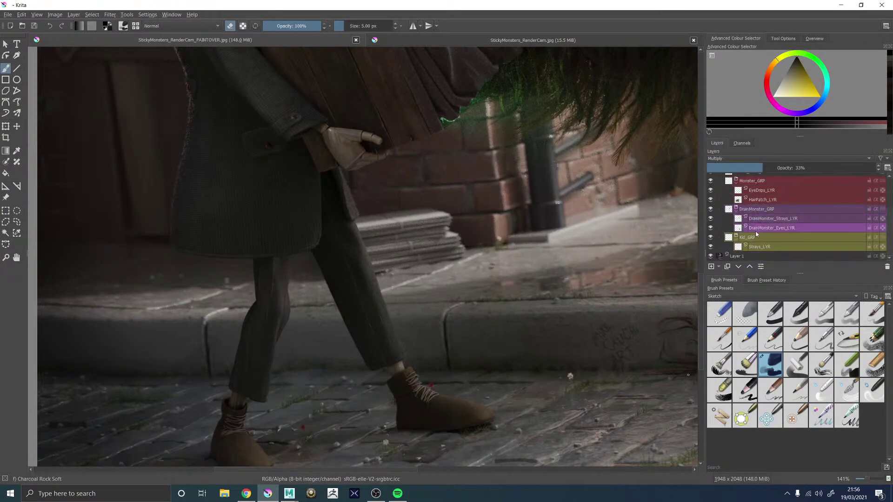
{"action": "left_click", "coordinate": [761, 247]}
{"action": "left_click", "coordinate": [711, 268]}
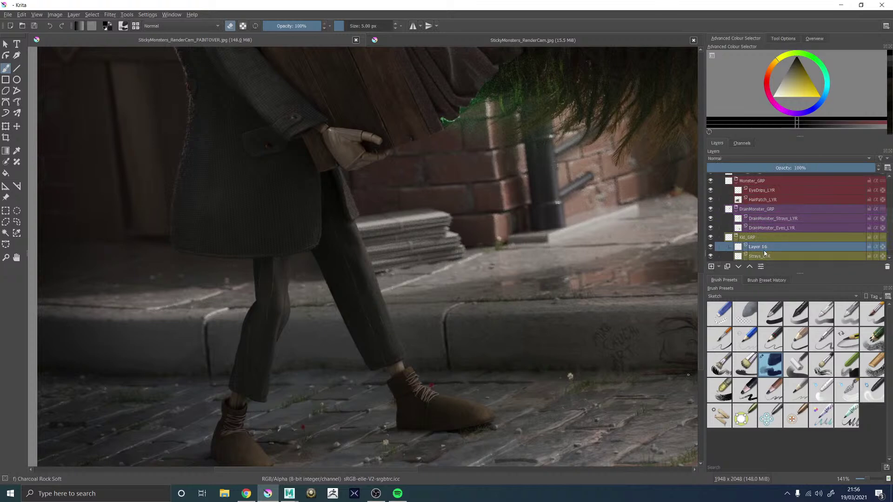
{"action": "double_click", "coordinate": [764, 248]}
{"action": "type", "text": "Show"}
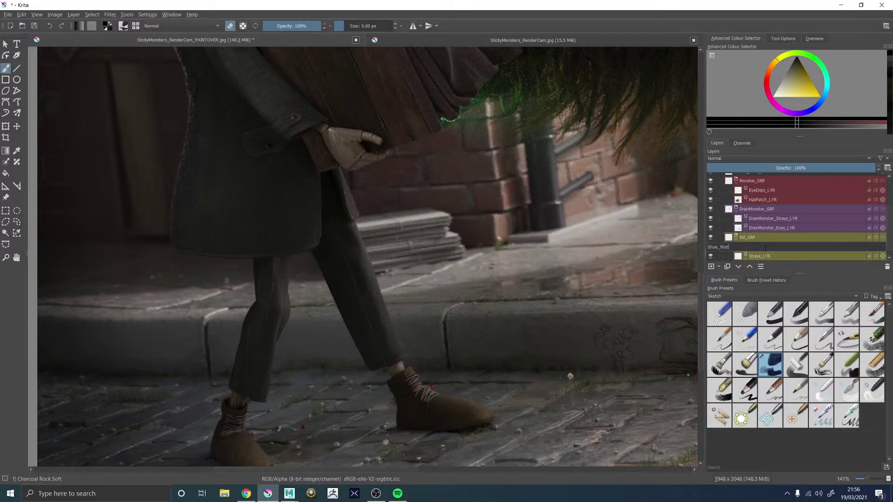
{"action": "type", "text": "_Wet_LYR"}
{"action": "key", "text": "Return"}
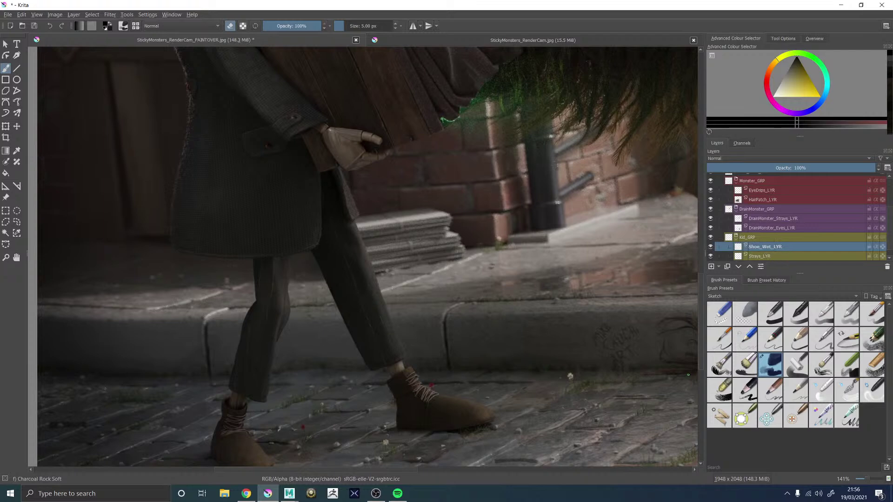
Step: Paint dark wet shading along the rear boot's sole with a 12 px Charcoal Rock Soft brush, compare it with the layer hidden, and erase the excess
{"action": "scroll", "coordinate": [296, 352], "scroll_direction": "up", "scroll_amount": 3}
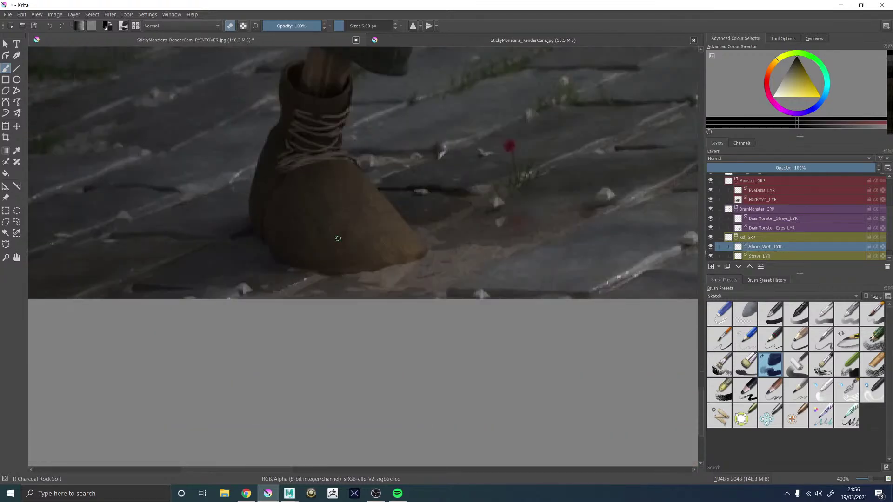
{"action": "key", "text": "bracketright"}
{"action": "key", "text": "bracketright"}
{"action": "key", "text": "bracketright"}
{"action": "key", "text": "bracketright"}
{"action": "key", "text": "bracketright"}
{"action": "key", "text": "bracketright"}
{"action": "key", "text": "bracketright"}
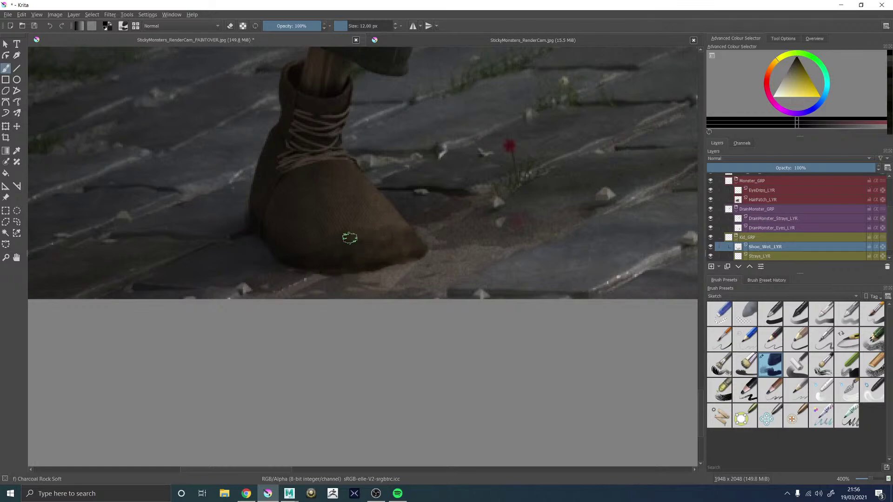
{"action": "key", "text": "e"}
{"action": "left_click", "coordinate": [710, 247]}
{"action": "left_click", "coordinate": [710, 246]}
{"action": "mouse_move", "coordinate": [234, 207]}
{"action": "left_mouse_down"}
{"action": "mouse_move", "coordinate": [237, 232]}
{"action": "mouse_move", "coordinate": [239, 204]}
{"action": "mouse_move", "coordinate": [241, 232]}
{"action": "mouse_move", "coordinate": [241, 212]}
{"action": "left_mouse_up"}
{"action": "key", "text": "e"}
Step: Set Shoe_Wet_LYR to Multiply blending at 57% opacity and check the effect on both boots
{"action": "left_click", "coordinate": [774, 161]}
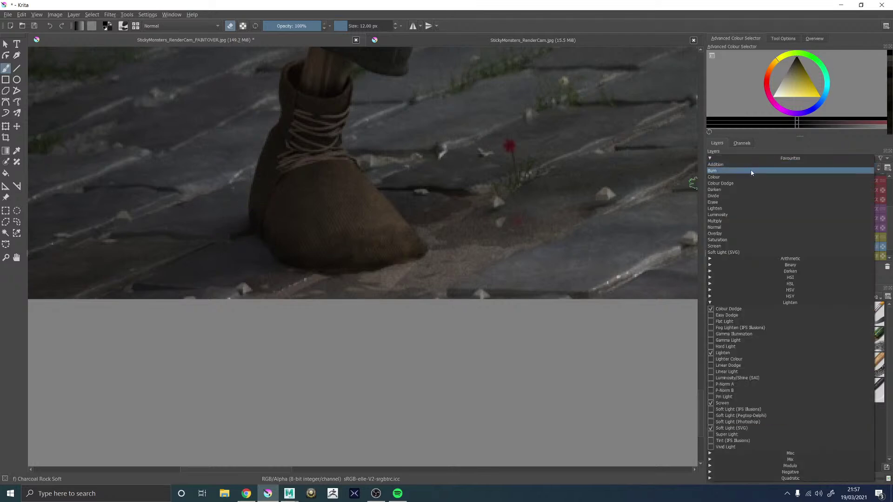
{"action": "left_click", "coordinate": [719, 222]}
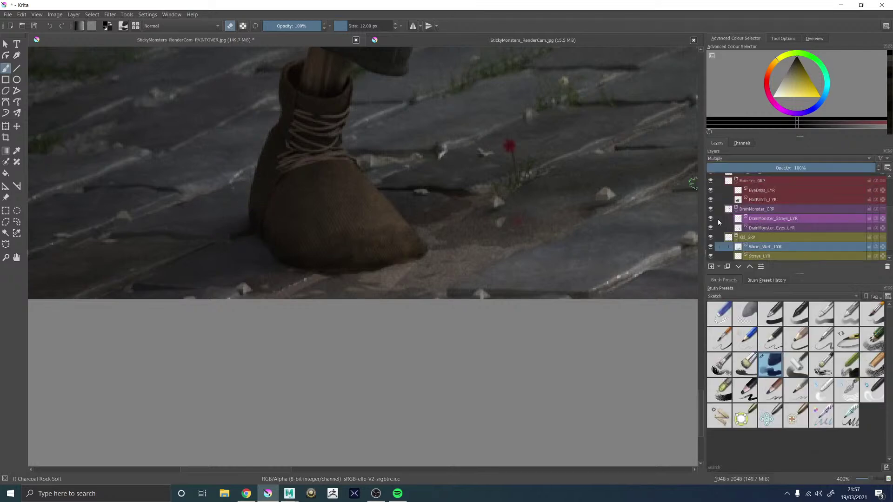
{"action": "left_click", "coordinate": [778, 168]}
{"action": "left_click_drag", "start_coordinate": [780, 168], "coordinate": [801, 167]}
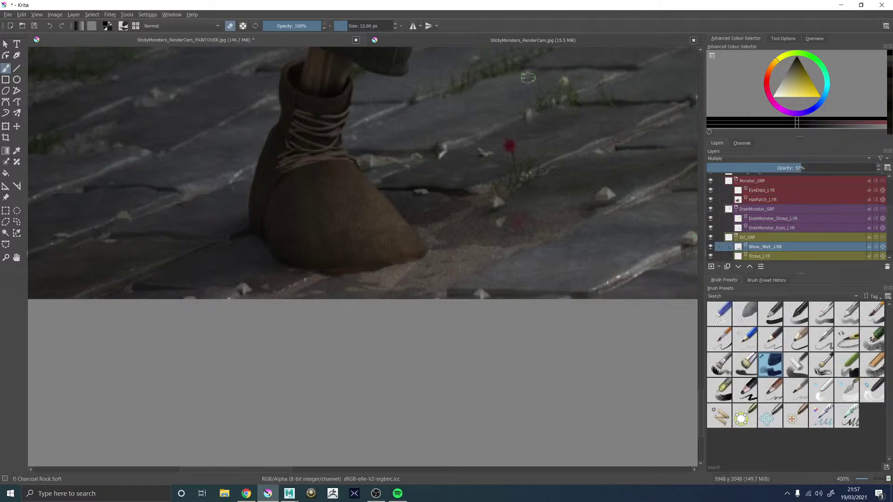
{"action": "scroll", "coordinate": [547, 102], "scroll_direction": "down", "scroll_amount": 4}
{"action": "scroll", "coordinate": [568, 94], "scroll_direction": "up", "scroll_amount": 4}
{"action": "scroll", "coordinate": [505, 105], "scroll_direction": "down", "scroll_amount": 1}
{"action": "scroll", "coordinate": [504, 105], "scroll_direction": "down", "scroll_amount": 2}
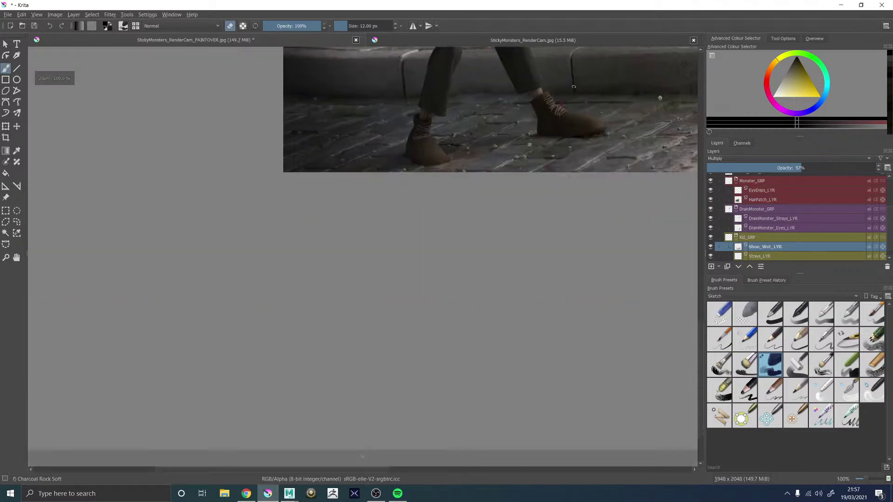
{"action": "scroll", "coordinate": [556, 111], "scroll_direction": "up", "scroll_amount": 2}
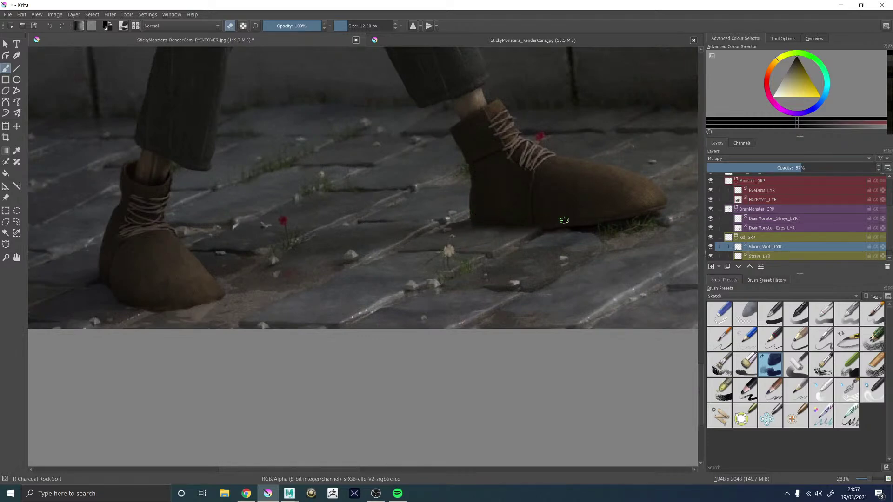
Step: Paint dark wet shading along the front boot's sole on Shoe_Wet_LYR and reduce the brush size to 4 px
{"action": "key", "text": "e"}
{"action": "mouse_move", "coordinate": [479, 213]}
{"action": "left_mouse_down"}
{"action": "mouse_move", "coordinate": [519, 223]}
{"action": "mouse_move", "coordinate": [549, 212]}
{"action": "mouse_move", "coordinate": [570, 221]}
{"action": "mouse_move", "coordinate": [660, 198]}
{"action": "mouse_move", "coordinate": [641, 183]}
{"action": "mouse_move", "coordinate": [650, 197]}
{"action": "mouse_move", "coordinate": [641, 191]}
{"action": "mouse_move", "coordinate": [629, 202]}
{"action": "mouse_move", "coordinate": [641, 191]}
{"action": "mouse_move", "coordinate": [649, 204]}
{"action": "mouse_move", "coordinate": [611, 194]}
{"action": "mouse_move", "coordinate": [599, 207]}
{"action": "mouse_move", "coordinate": [654, 196]}
{"action": "mouse_move", "coordinate": [562, 214]}
{"action": "left_mouse_up"}
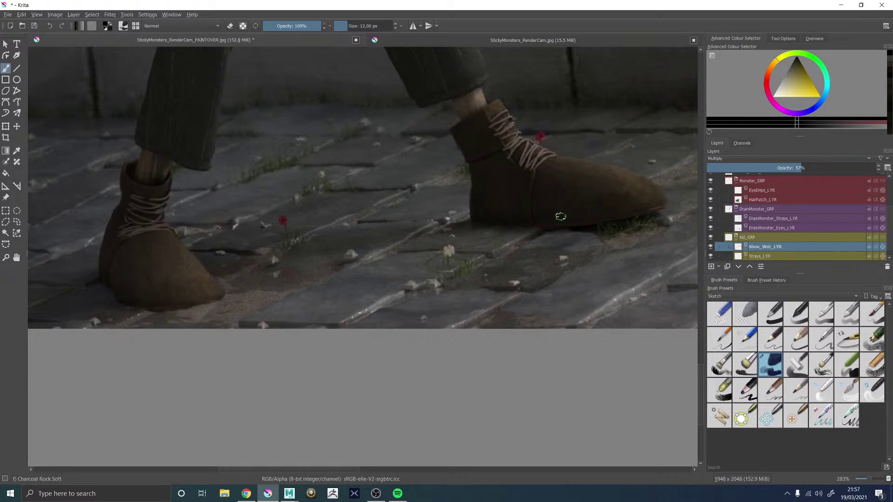
{"action": "key", "text": "bracketleft"}
{"action": "key", "text": "bracketleft"}
{"action": "key", "text": "bracketleft"}
{"action": "key", "text": "bracketleft"}
Step: Compare the boots with Shoe_Wet_LYR hidden and shown, both close up and in the whole picture
{"action": "left_click", "coordinate": [710, 247]}
{"action": "left_click", "coordinate": [710, 247]}
{"action": "key", "text": "minus"}
{"action": "key", "text": "minus"}
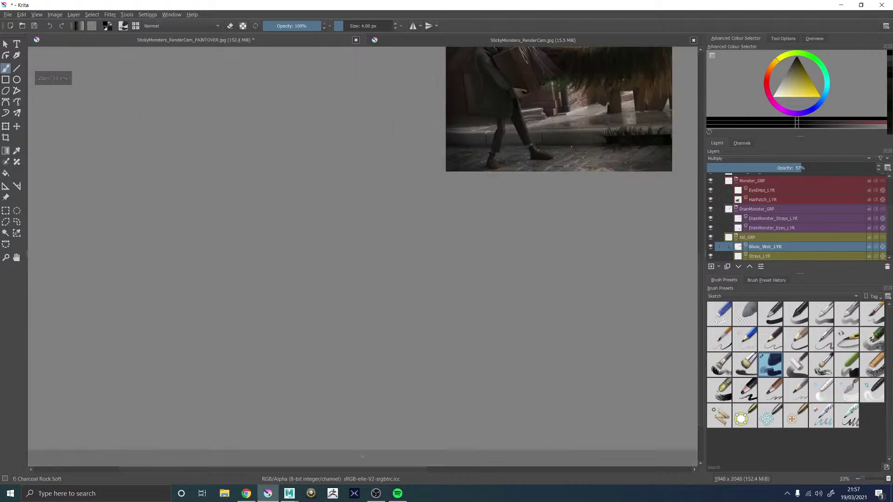
{"action": "left_click", "coordinate": [708, 248]}
{"action": "left_click", "coordinate": [708, 248]}
{"action": "left_click", "coordinate": [708, 248]}
{"action": "left_click", "coordinate": [709, 248]}
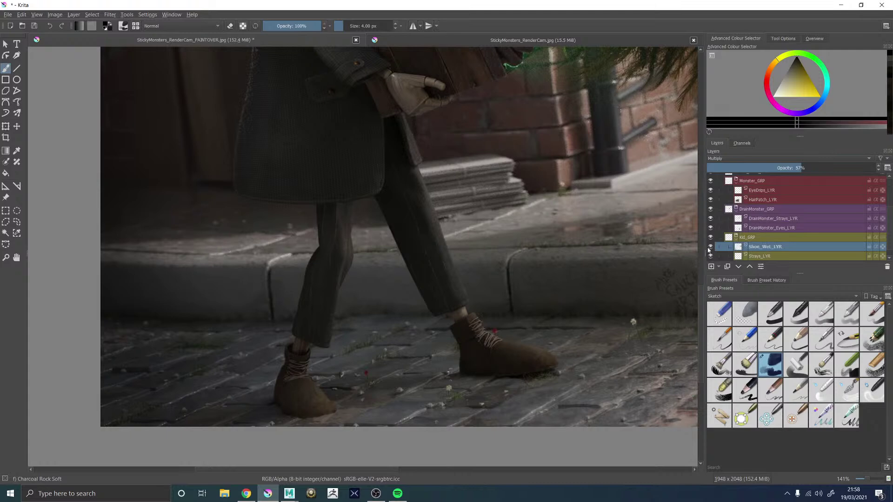
{"action": "key", "text": "minus"}
{"action": "key", "text": "minus"}
{"action": "key", "text": "minus"}
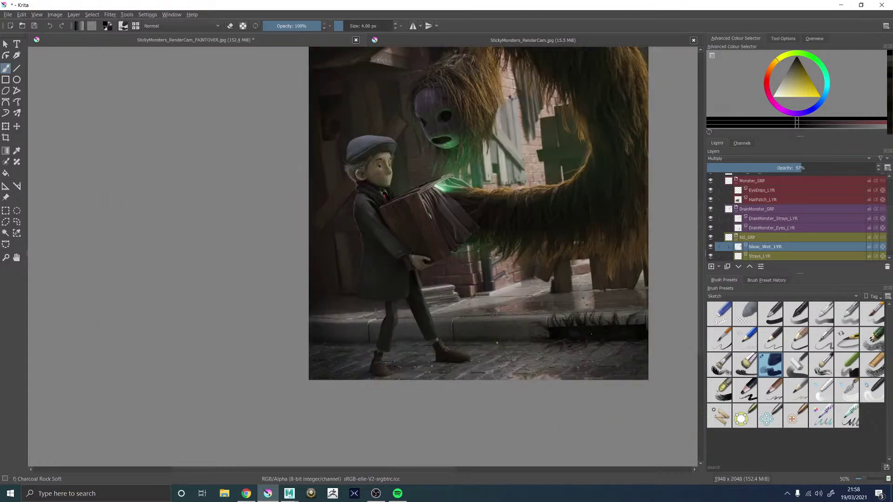
Step: Switch to the Maya render and examine the wooden crate, its draped cloth and the green glow around it
{"action": "mouse_move", "coordinate": [288, 494]}
{"action": "left_click", "coordinate": [342, 449]}
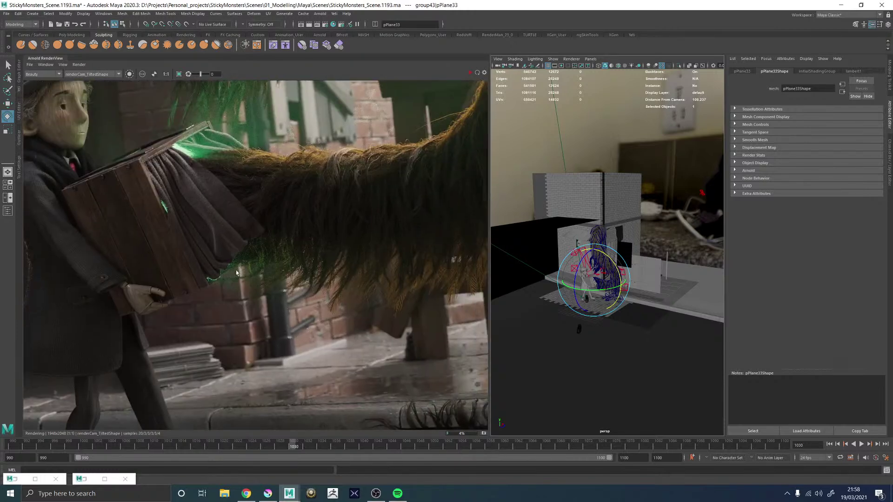
{"action": "scroll", "coordinate": [242, 295], "scroll_direction": "up", "scroll_amount": 5}
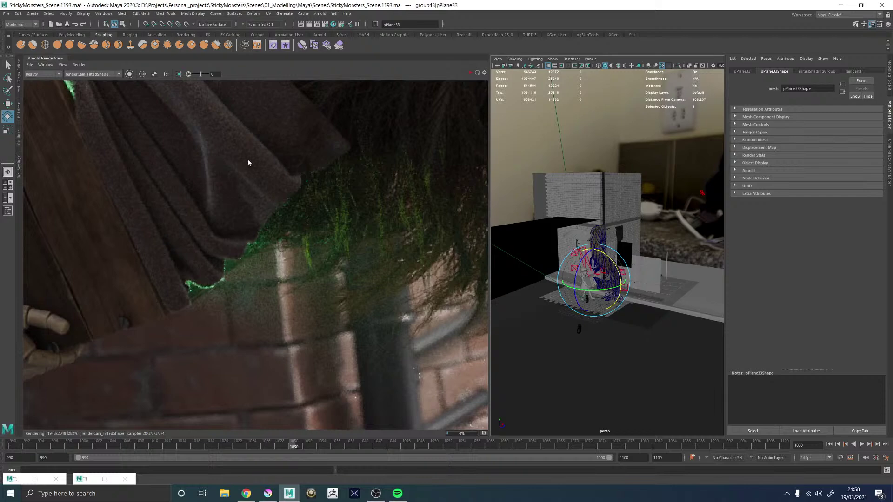
{"action": "scroll", "coordinate": [244, 291], "scroll_direction": "down", "scroll_amount": 3}
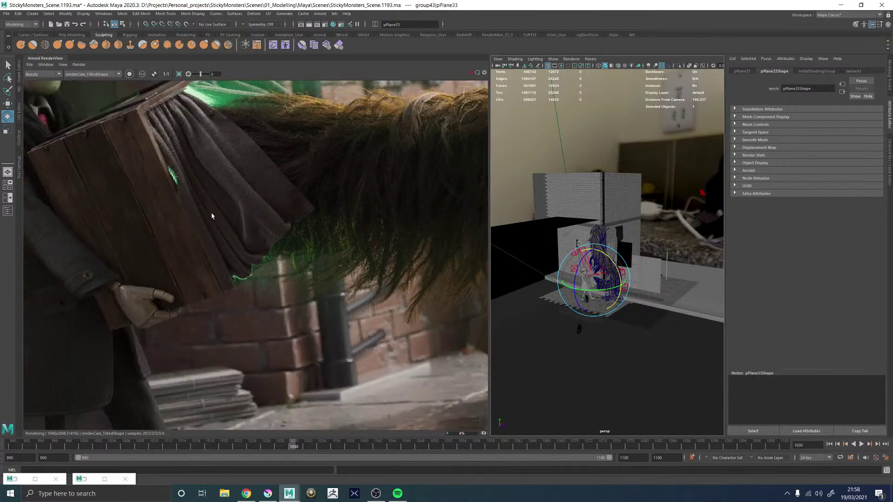
{"action": "scroll", "coordinate": [211, 214], "scroll_direction": "down", "scroll_amount": 2}
{"action": "scroll", "coordinate": [175, 263], "scroll_direction": "up", "scroll_amount": 4}
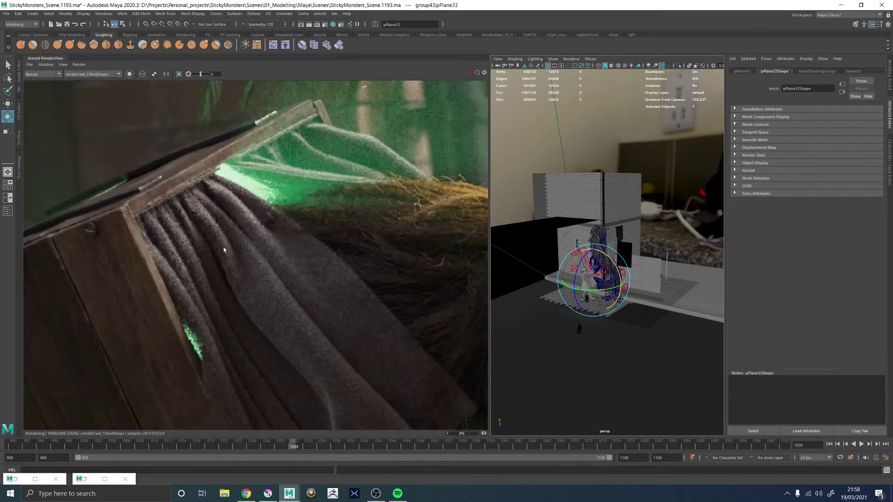
{"action": "scroll", "coordinate": [292, 241], "scroll_direction": "down", "scroll_amount": 3}
{"action": "left_click_drag", "start_coordinate": [300, 215], "coordinate": [375, 340]}
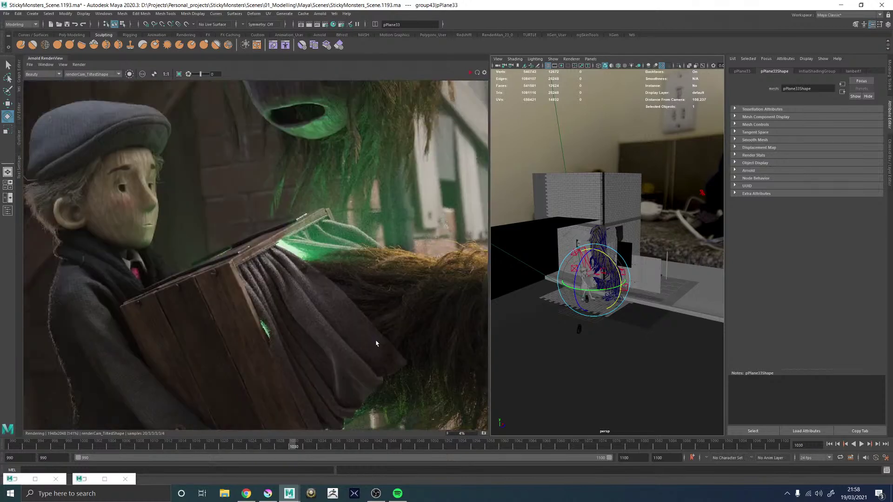
Step: Examine the boy's cap and face, the monster's mask and its fur in the render
{"action": "scroll", "coordinate": [183, 231], "scroll_direction": "up", "scroll_amount": 3}
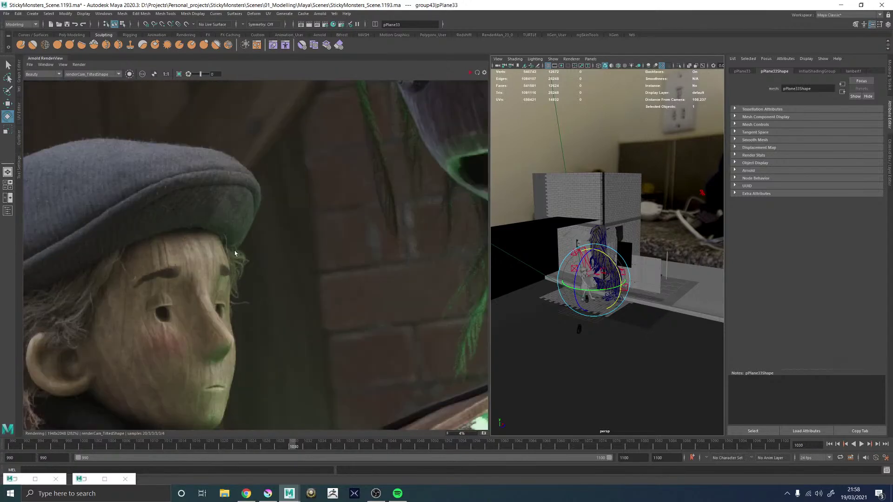
{"action": "left_click_drag", "start_coordinate": [178, 261], "coordinate": [295, 249]}
{"action": "scroll", "coordinate": [252, 182], "scroll_direction": "down", "scroll_amount": 5}
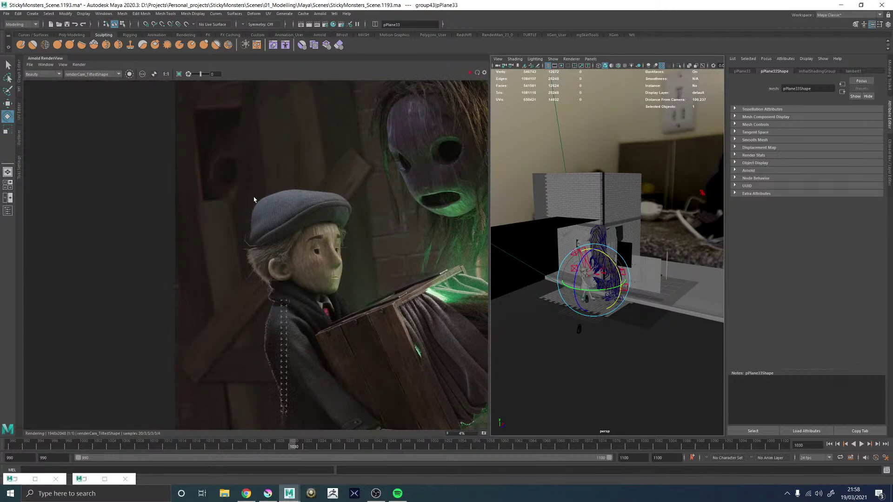
{"action": "left_click_drag", "start_coordinate": [252, 182], "coordinate": [262, 258]}
{"action": "left_click_drag", "start_coordinate": [299, 149], "coordinate": [177, 278]}
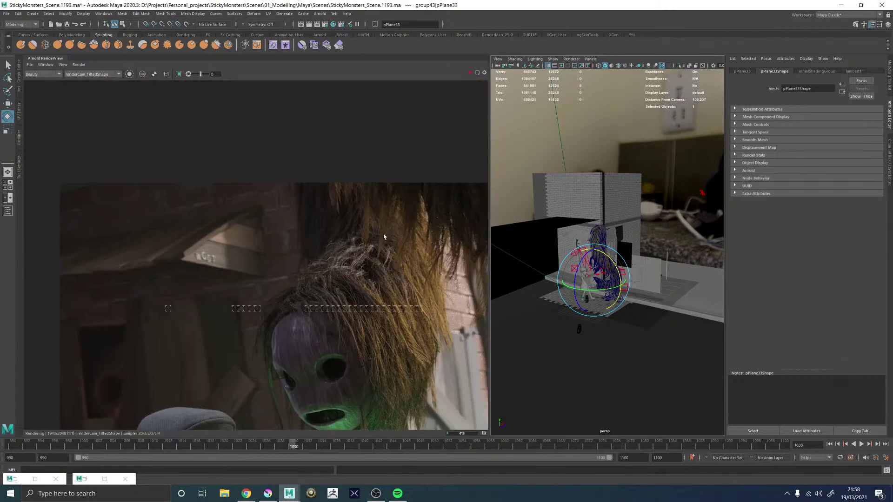
{"action": "left_click_drag", "start_coordinate": [383, 238], "coordinate": [118, 174]}
{"action": "scroll", "coordinate": [328, 272], "scroll_direction": "down", "scroll_amount": 3}
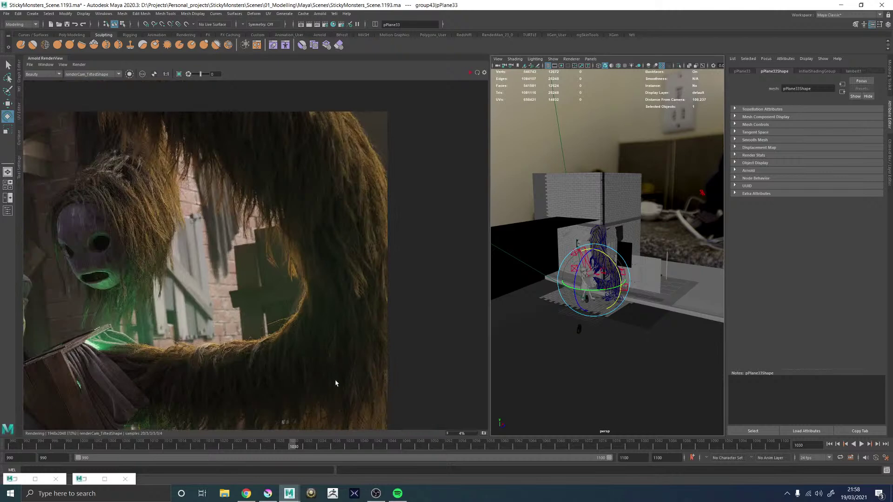
{"action": "scroll", "coordinate": [338, 395], "scroll_direction": "down", "scroll_amount": 4}
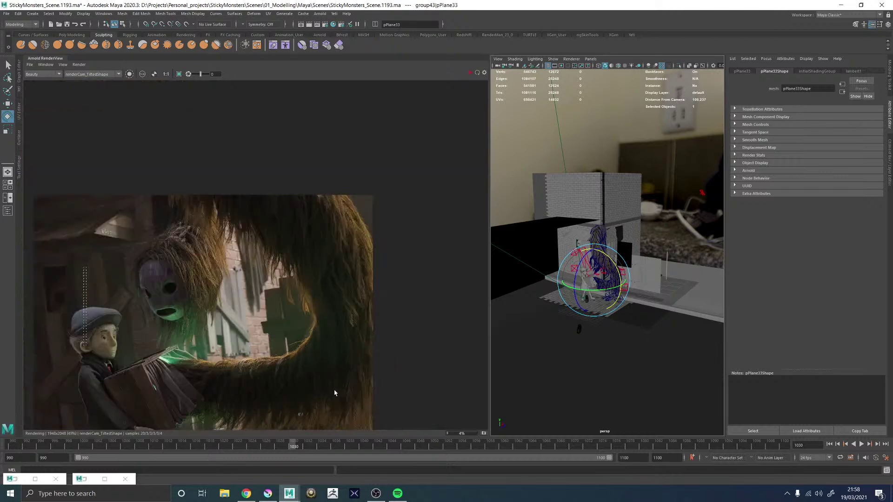
Step: Examine the fence base, the hairy drain opening, the curb and the wet cobblestones in the render
{"action": "scroll", "coordinate": [341, 354], "scroll_direction": "up", "scroll_amount": 5}
{"action": "left_click_drag", "start_coordinate": [258, 361], "coordinate": [282, 308]}
{"action": "scroll", "coordinate": [412, 312], "scroll_direction": "up", "scroll_amount": 2}
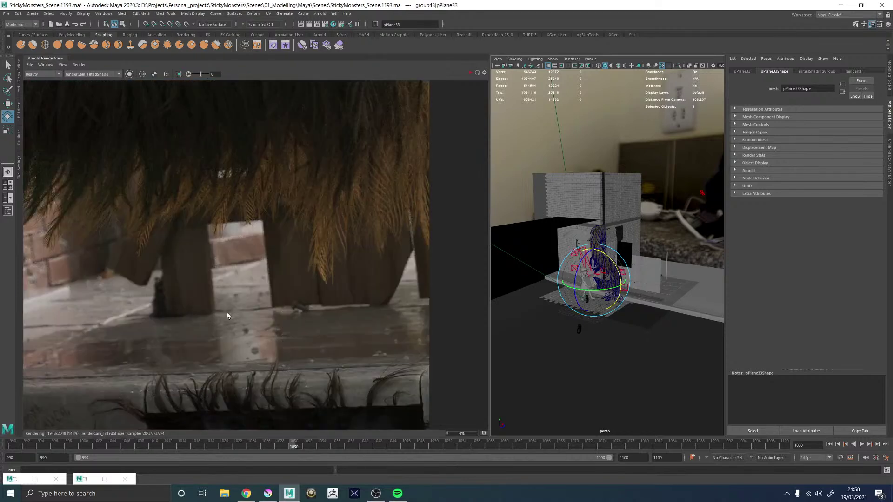
{"action": "key", "text": "f"}
{"action": "scroll", "coordinate": [275, 369], "scroll_direction": "up", "scroll_amount": 8}
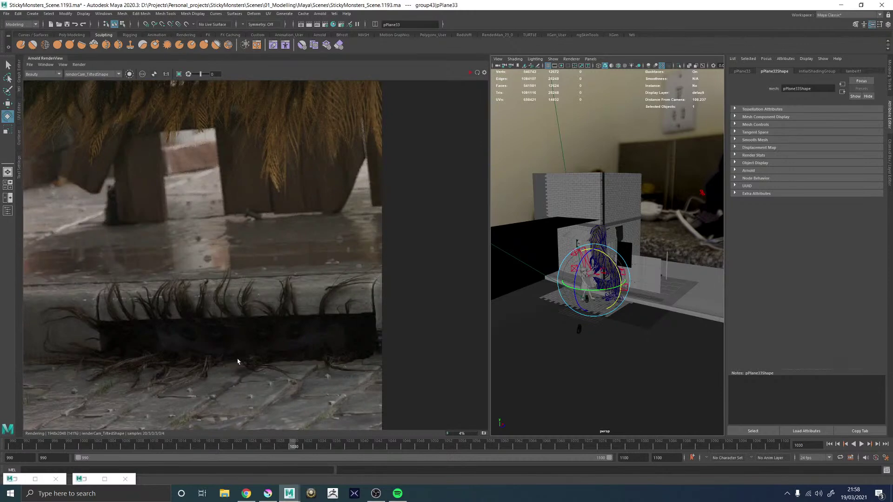
{"action": "scroll", "coordinate": [239, 363], "scroll_direction": "up", "scroll_amount": 6}
{"action": "left_click_drag", "start_coordinate": [241, 347], "coordinate": [356, 214]}
{"action": "scroll", "coordinate": [279, 288], "scroll_direction": "down", "scroll_amount": 6}
{"action": "left_click_drag", "start_coordinate": [243, 231], "coordinate": [367, 260]}
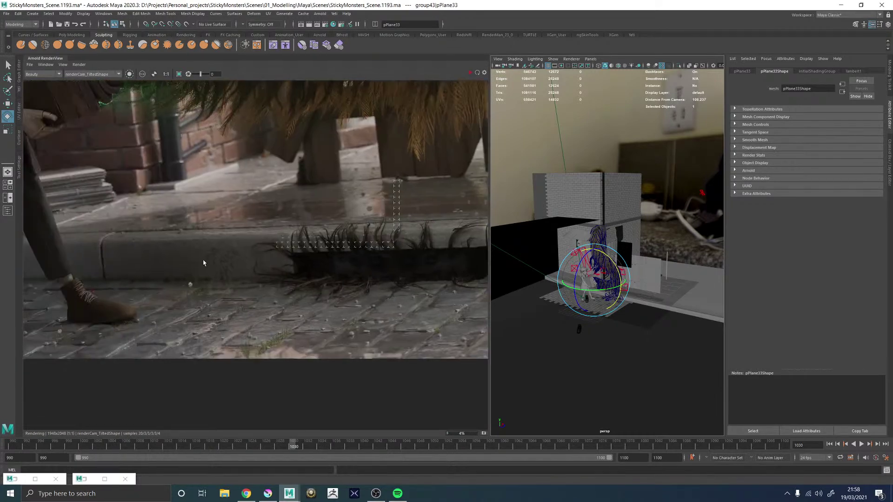
{"action": "scroll", "coordinate": [198, 263], "scroll_direction": "up", "scroll_amount": 1}
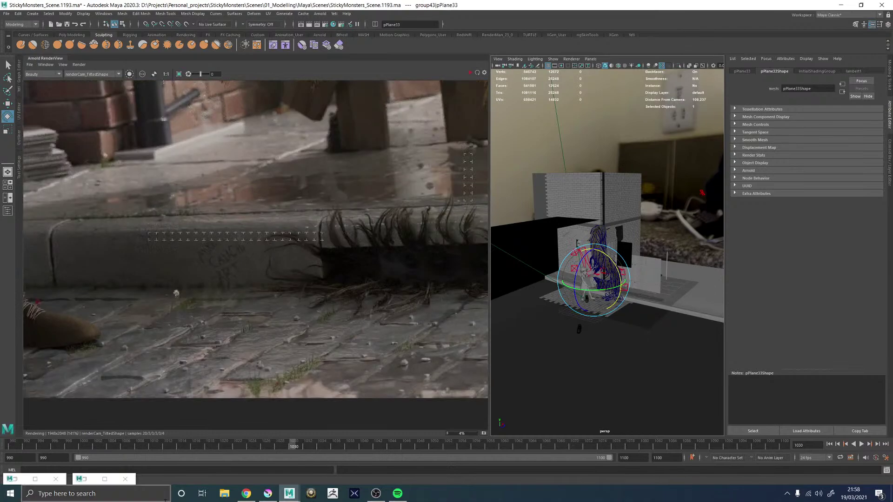
Step: Switch to the Krita paint-over and add a paint layer named WaterMark_Reduce_LYR above Curb_Stain_LYR in COMP_GRP
{"action": "left_click", "coordinate": [268, 493]}
{"action": "scroll", "coordinate": [521, 328], "scroll_direction": "up", "scroll_amount": 5}
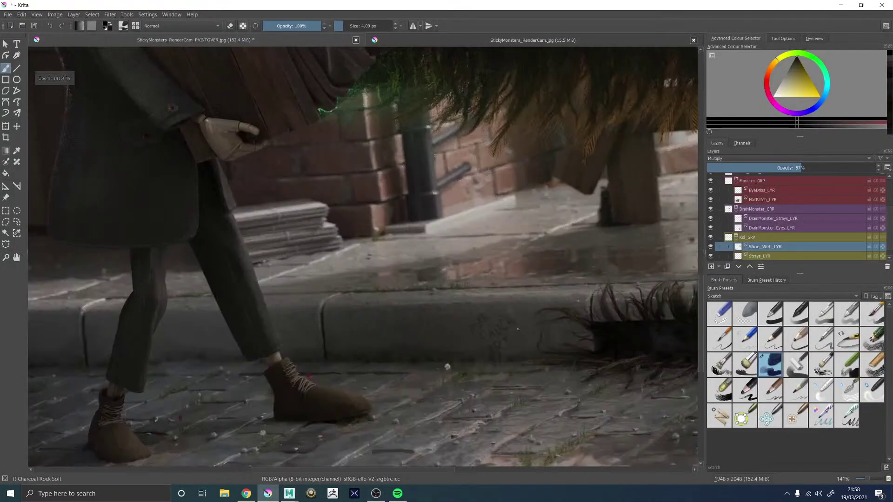
{"action": "scroll", "coordinate": [520, 328], "scroll_direction": "up", "scroll_amount": 3}
{"action": "scroll", "coordinate": [769, 217], "scroll_direction": "up", "scroll_amount": 2}
{"action": "left_click", "coordinate": [755, 208]}
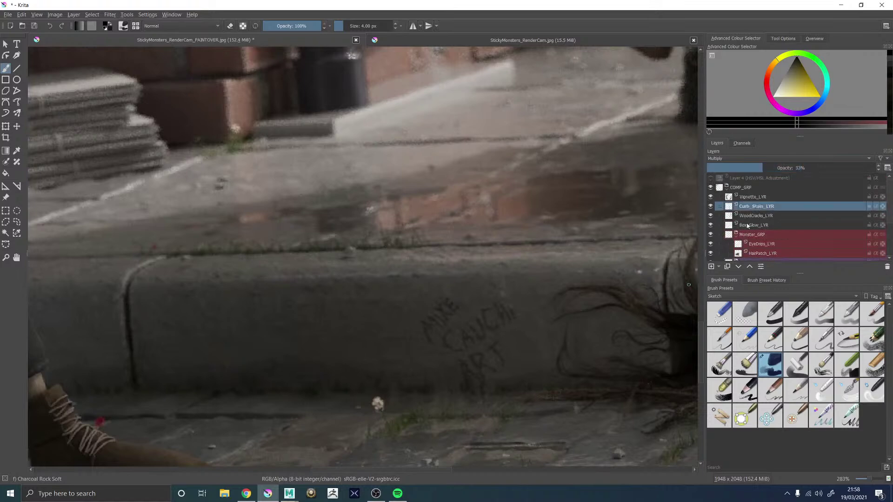
{"action": "left_click", "coordinate": [711, 267]}
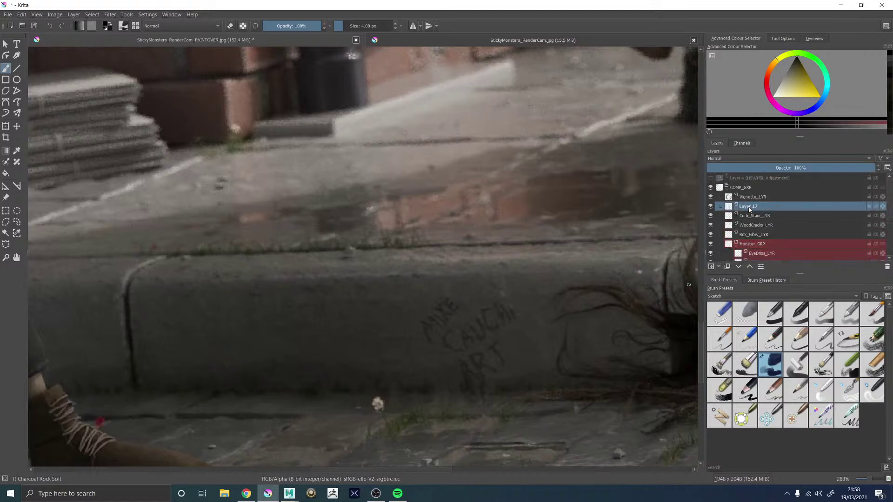
{"action": "double_click", "coordinate": [748, 207]}
{"action": "type", "text": "WaterMai"}
{"action": "type", "text": "k_Reduce_LY"}
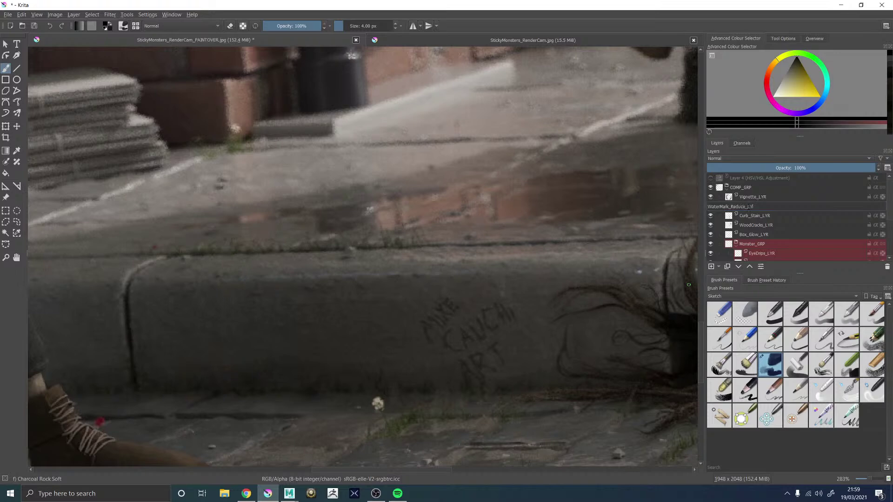
{"action": "type", "text": "R"}
{"action": "key", "text": "Return"}
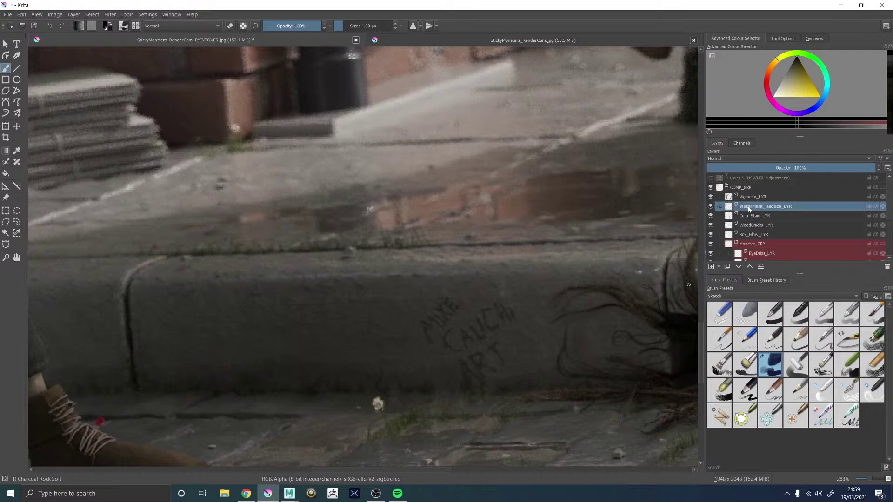
Step: Paint over the signature on the curb with colours sampled from the surrounding stone, using a 47 px Charcoal Rock Soft brush
{"action": "left_click", "coordinate": [418, 309], "text": "ctrl"}
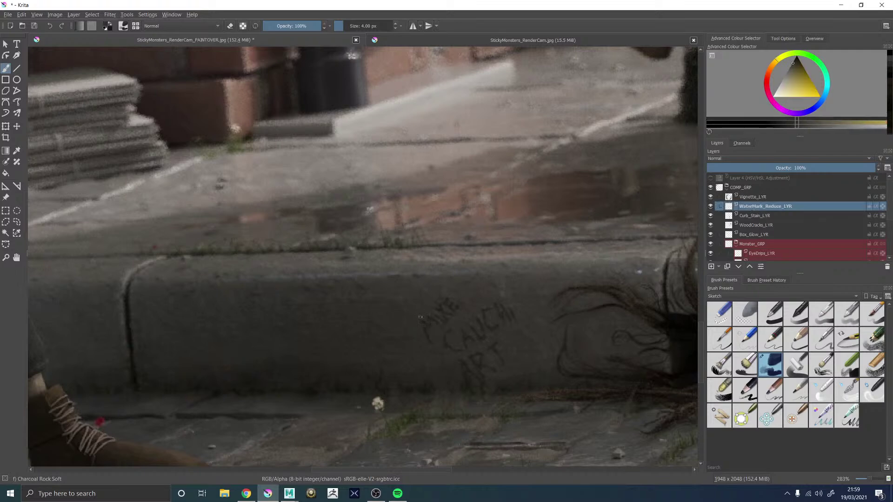
{"action": "mouse_move", "coordinate": [409, 319]}
{"action": "left_mouse_down"}
{"action": "mouse_move", "coordinate": [438, 337]}
{"action": "mouse_move", "coordinate": [489, 313]}
{"action": "mouse_move", "coordinate": [496, 331]}
{"action": "mouse_move", "coordinate": [482, 357]}
{"action": "mouse_move", "coordinate": [495, 359]}
{"action": "mouse_move", "coordinate": [498, 318]}
{"action": "left_mouse_up"}
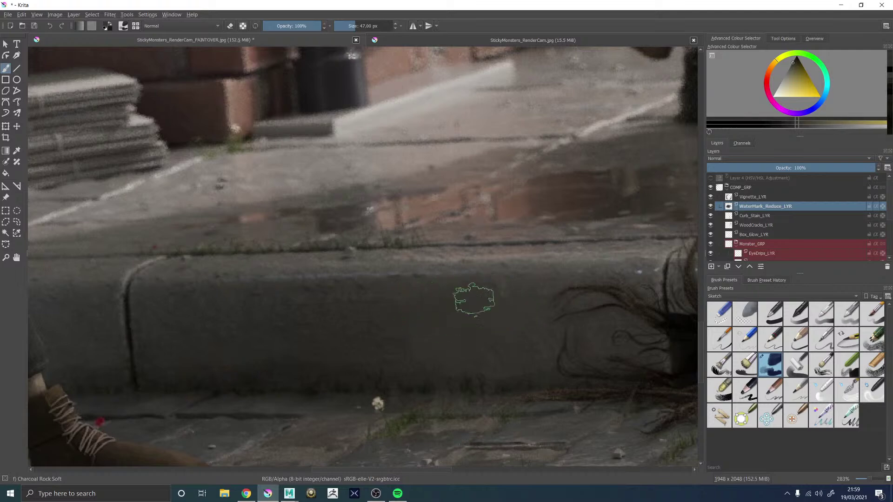
{"action": "left_click", "coordinate": [413, 299], "text": "ctrl"}
{"action": "left_click", "coordinate": [484, 281], "text": "ctrl"}
{"action": "left_click", "coordinate": [484, 281], "text": "ctrl"}
{"action": "left_click", "coordinate": [504, 289], "text": "ctrl"}
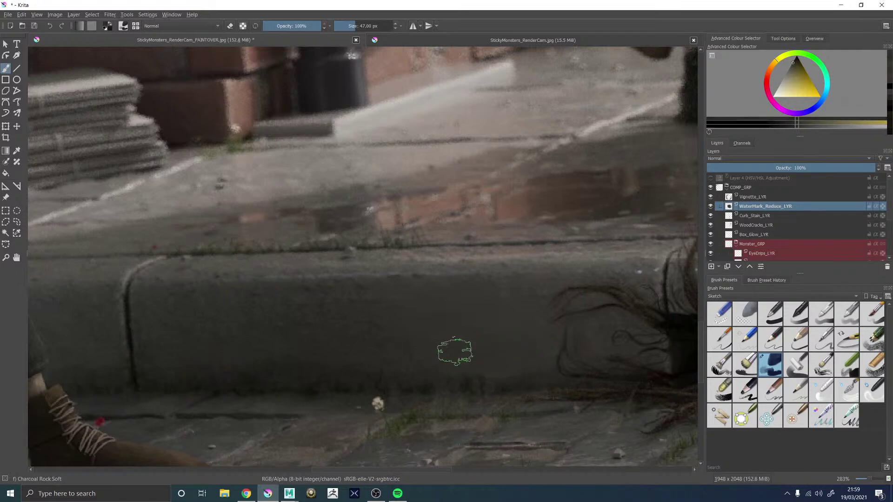
Step: Lower the opacity of WaterMark_Reduce_LYR to 24% so the curb signature is only softened
{"action": "scroll", "coordinate": [577, 153], "scroll_direction": "down", "scroll_amount": 4}
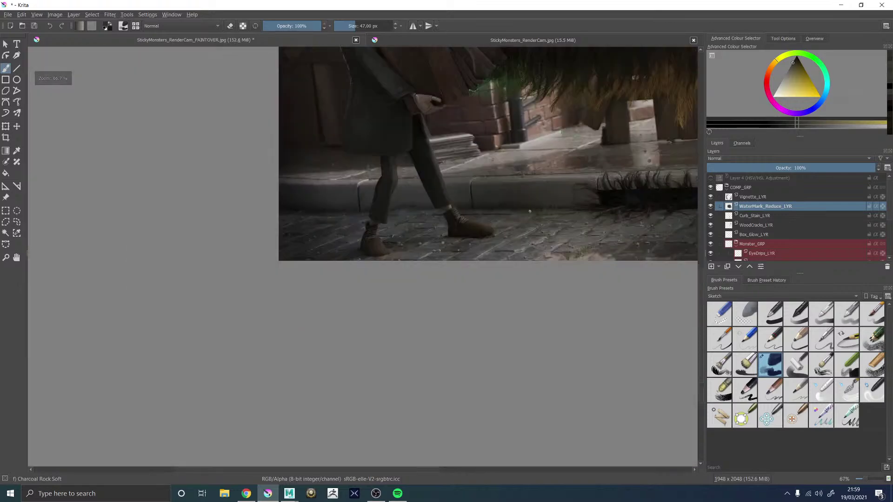
{"action": "scroll", "coordinate": [559, 117], "scroll_direction": "up", "scroll_amount": 5}
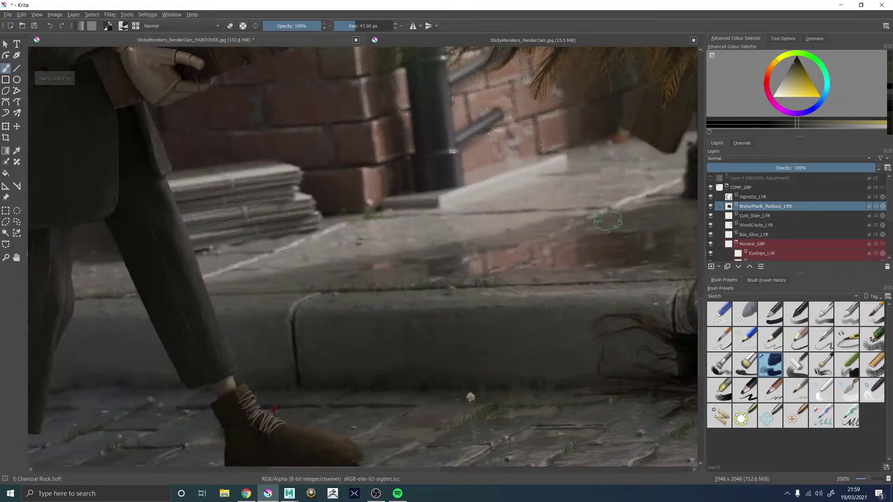
{"action": "left_click_drag", "start_coordinate": [808, 170], "coordinate": [779, 168]}
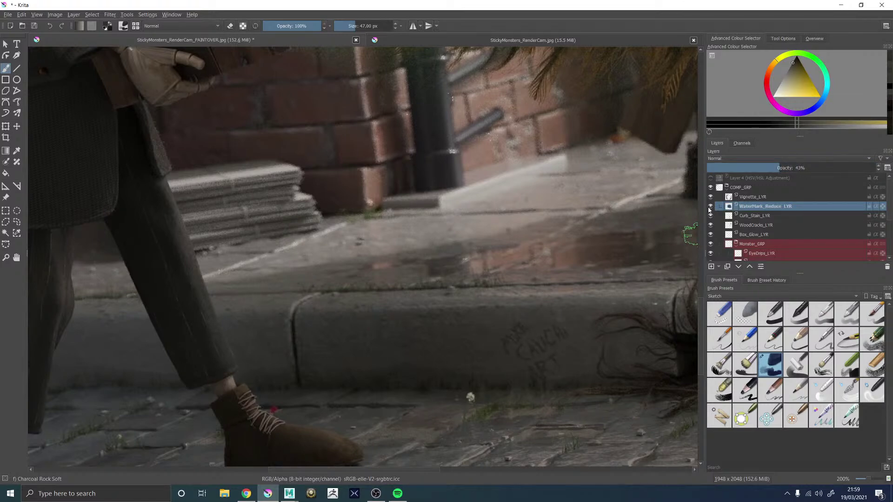
{"action": "left_click_drag", "start_coordinate": [778, 166], "coordinate": [747, 168]}
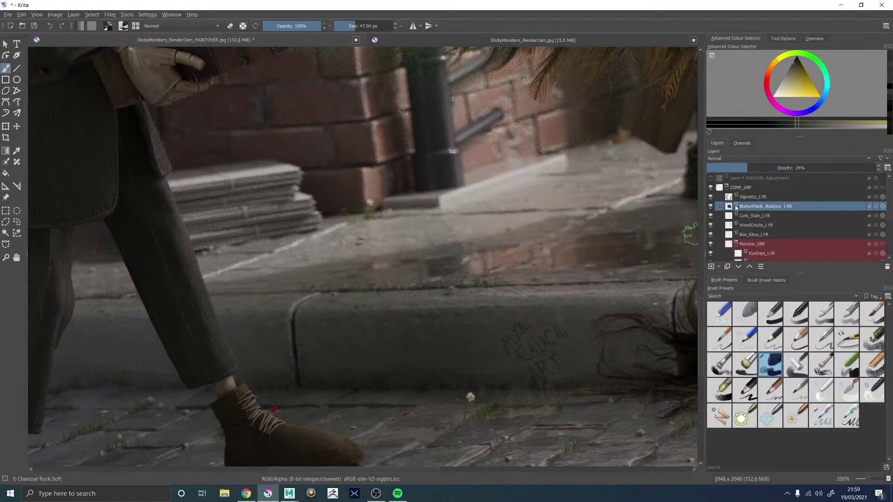
Step: Compare the curb signature with WaterMark_Reduce_LYR hidden and shown
{"action": "scroll", "coordinate": [492, 236], "scroll_direction": "down", "scroll_amount": 5}
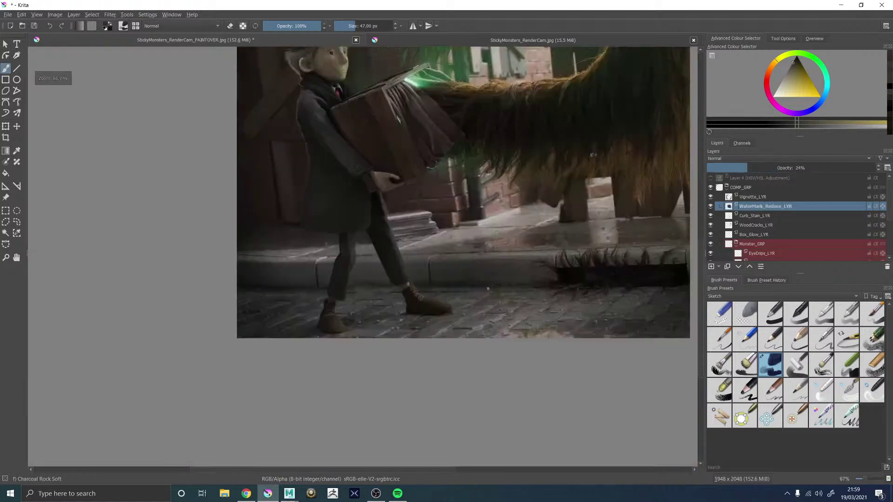
{"action": "scroll", "coordinate": [516, 235], "scroll_direction": "up", "scroll_amount": 3}
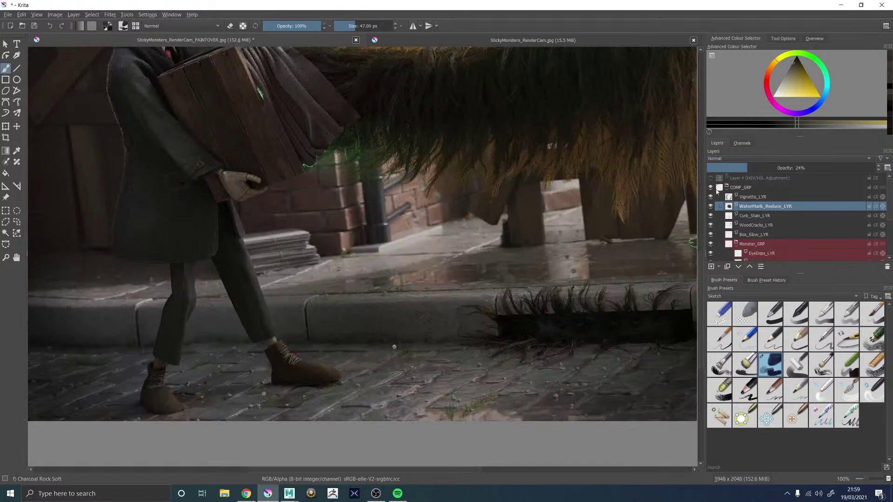
{"action": "left_click", "coordinate": [710, 207]}
{"action": "left_click", "coordinate": [711, 207]}
{"action": "left_click", "coordinate": [711, 207]}
{"action": "left_click", "coordinate": [710, 207]}
{"action": "left_click", "coordinate": [710, 207]}
{"action": "left_click", "coordinate": [710, 207]}
Step: Compare the whole painting with Vignette_LYR hidden and shown to judge how the vignette darkens the edges
{"action": "scroll", "coordinate": [502, 235], "scroll_direction": "down", "scroll_amount": 3}
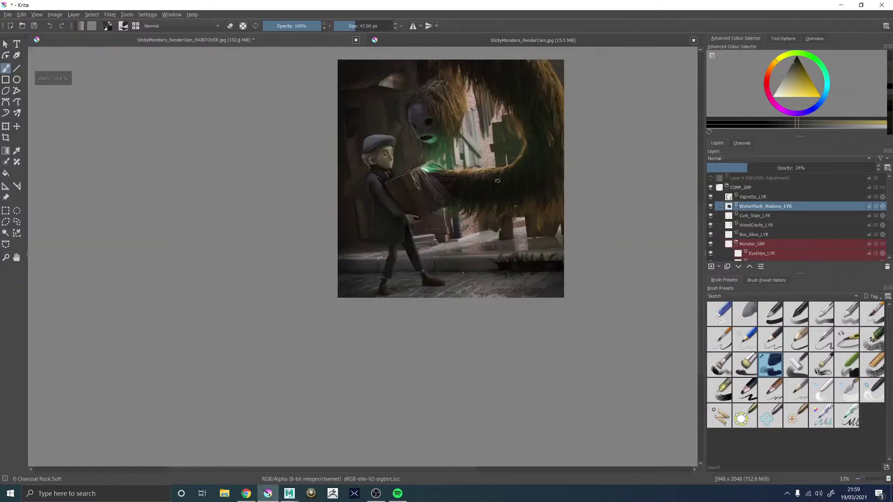
{"action": "scroll", "coordinate": [482, 121], "scroll_direction": "up", "scroll_amount": 3}
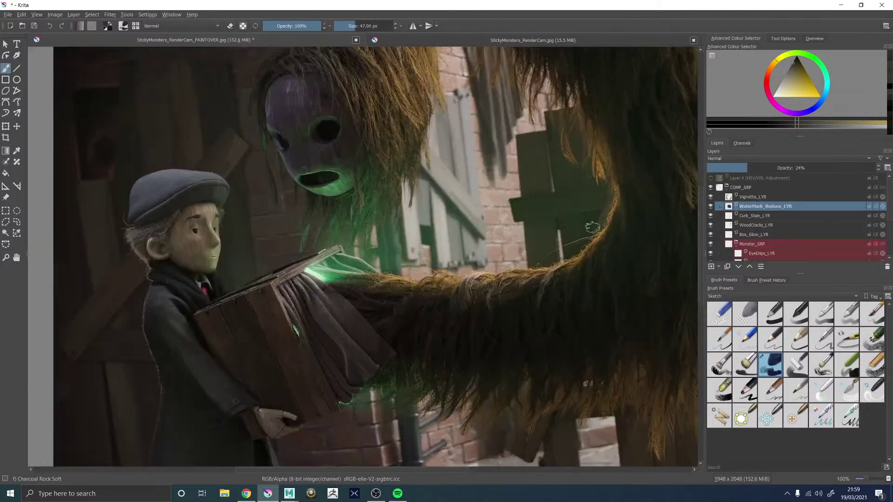
{"action": "left_click", "coordinate": [761, 198]}
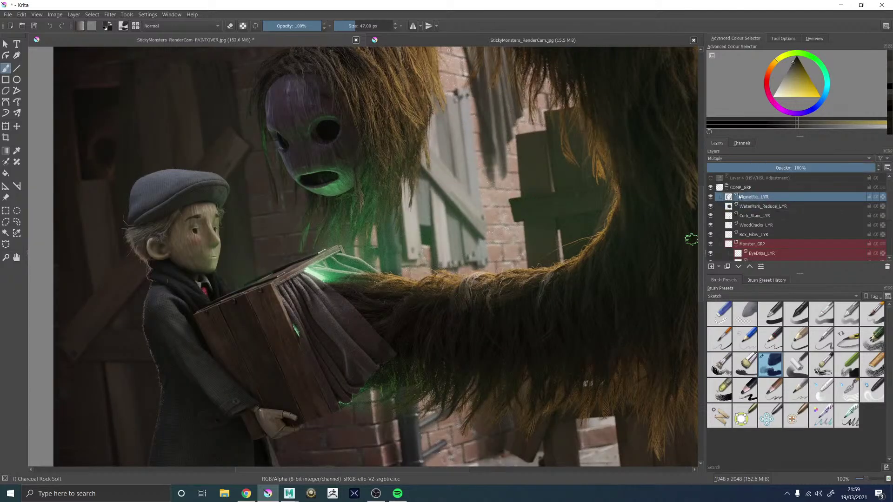
{"action": "scroll", "coordinate": [444, 228], "scroll_direction": "down", "scroll_amount": 5}
{"action": "scroll", "coordinate": [424, 219], "scroll_direction": "up", "scroll_amount": 3}
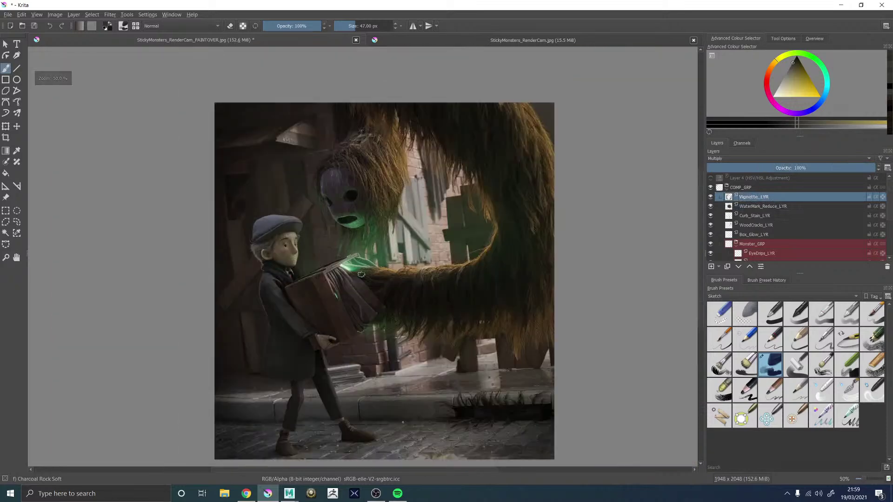
{"action": "left_click", "coordinate": [711, 197]}
{"action": "left_click", "coordinate": [710, 197]}
{"action": "left_click", "coordinate": [711, 197]}
{"action": "left_click", "coordinate": [711, 198]}
{"action": "left_click", "coordinate": [711, 197]}
{"action": "left_click", "coordinate": [710, 197]}
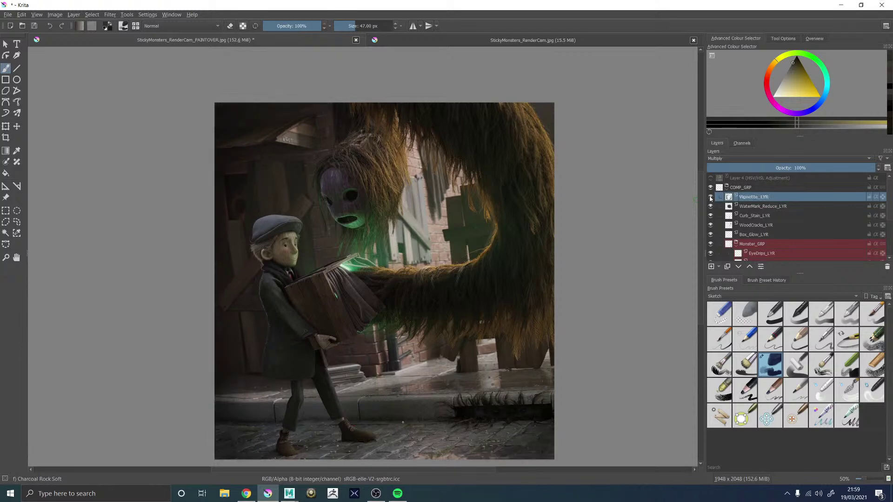
{"action": "left_click", "coordinate": [711, 197]}
{"action": "left_click", "coordinate": [711, 198]}
{"action": "left_click", "coordinate": [711, 198]}
{"action": "left_click", "coordinate": [710, 198]}
{"action": "left_click", "coordinate": [711, 198]}
{"action": "left_click", "coordinate": [710, 197]}
{"action": "left_click", "coordinate": [711, 198]}
{"action": "left_click", "coordinate": [711, 198]}
{"action": "left_click", "coordinate": [710, 197]}
{"action": "left_click", "coordinate": [711, 198]}
{"action": "left_click", "coordinate": [711, 198]}
{"action": "left_click", "coordinate": [710, 198]}
Step: Examine the overall composition of the paint-over from a distance and closer around the boy, box and monster
{"action": "key", "text": "minus"}
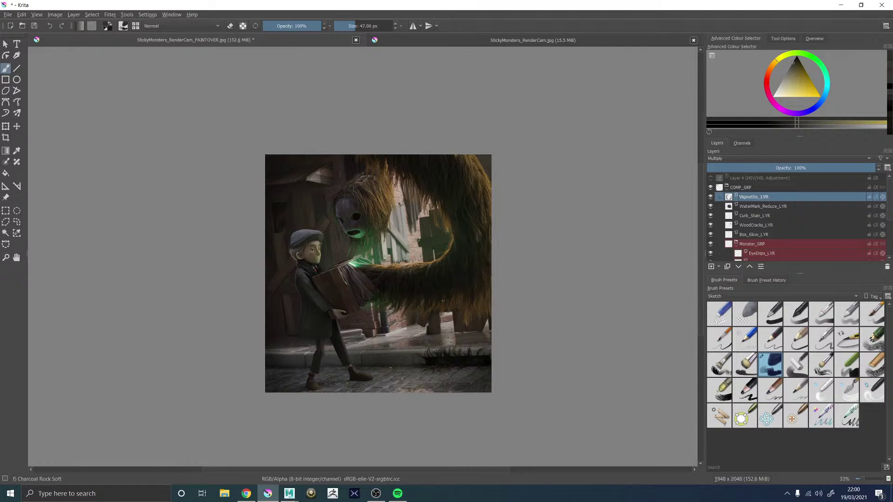
{"action": "scroll", "coordinate": [360, 263], "scroll_direction": "down", "scroll_amount": 1}
{"action": "scroll", "coordinate": [367, 260], "scroll_direction": "up", "scroll_amount": 2}
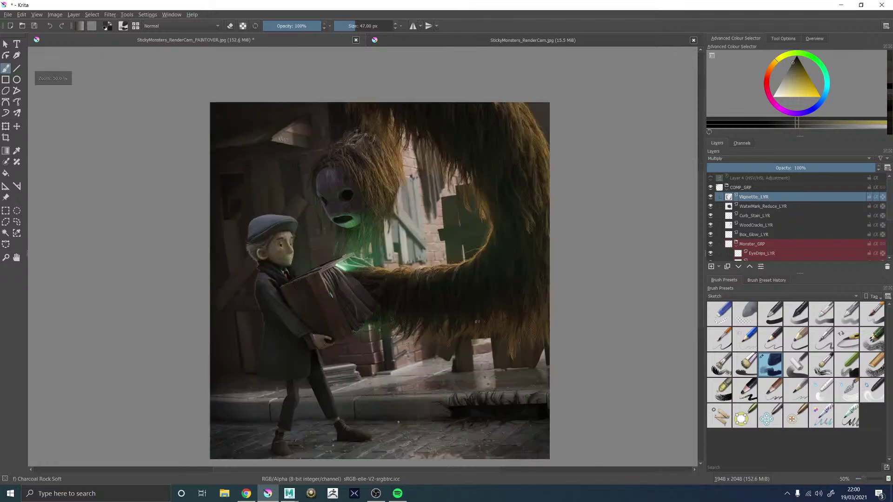
{"action": "scroll", "coordinate": [367, 259], "scroll_direction": "down", "scroll_amount": 1}
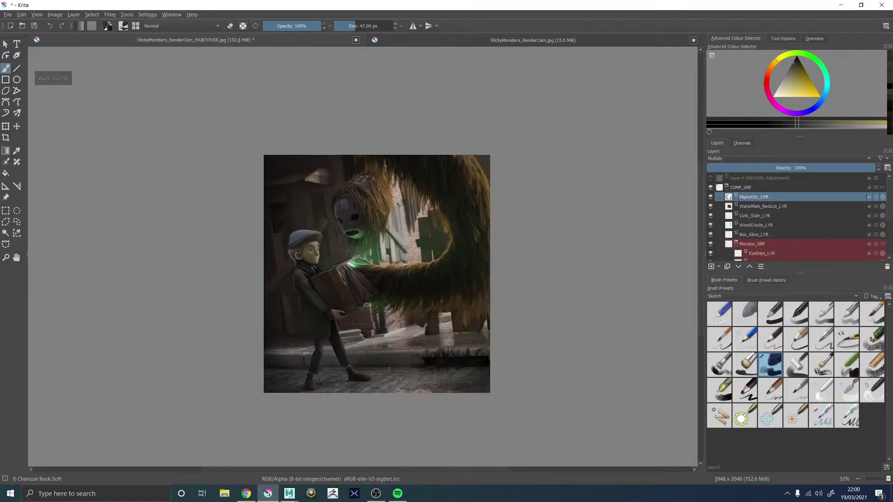
{"action": "scroll", "coordinate": [365, 302], "scroll_direction": "up", "scroll_amount": 1}
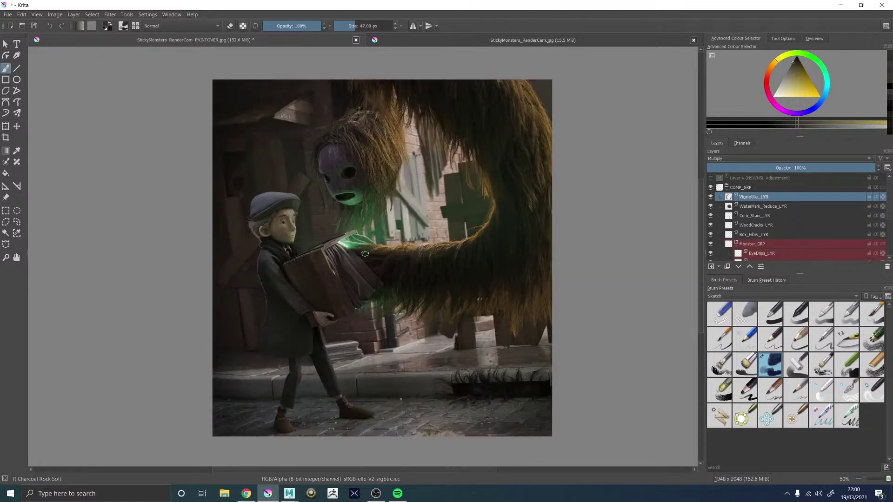
{"action": "scroll", "coordinate": [337, 302], "scroll_direction": "up", "scroll_amount": 1}
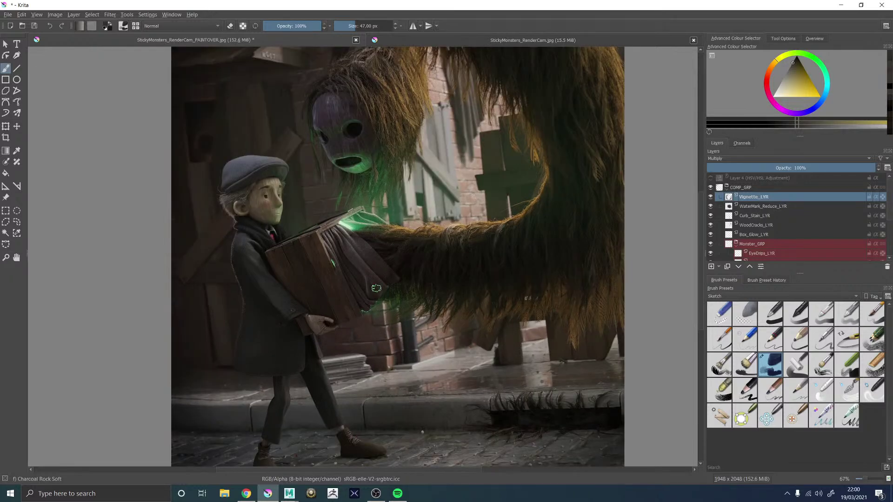
{"action": "scroll", "coordinate": [374, 288], "scroll_direction": "down", "scroll_amount": 1}
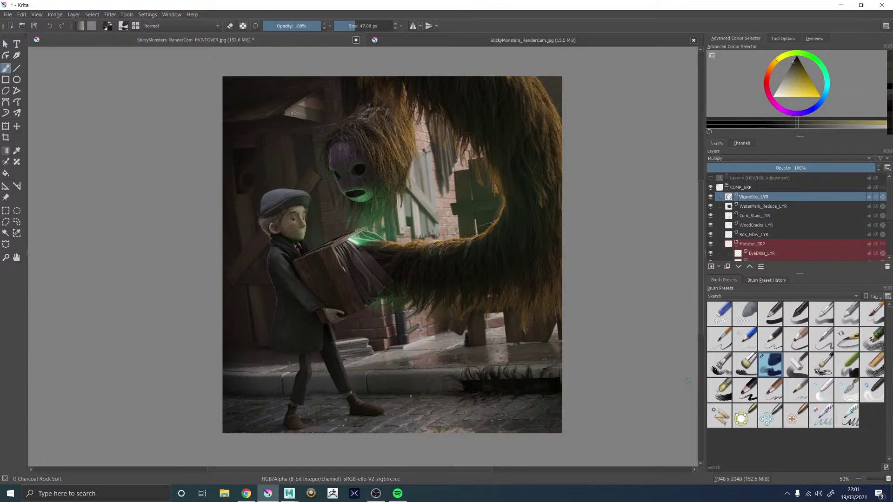
Step: Switch to Chrome and search Google Images for "gustave dore les saltimbanques"
{"action": "left_click", "coordinate": [246, 493]}
{"action": "left_click_drag", "start_coordinate": [413, 0], "coordinate": [400, 0]}
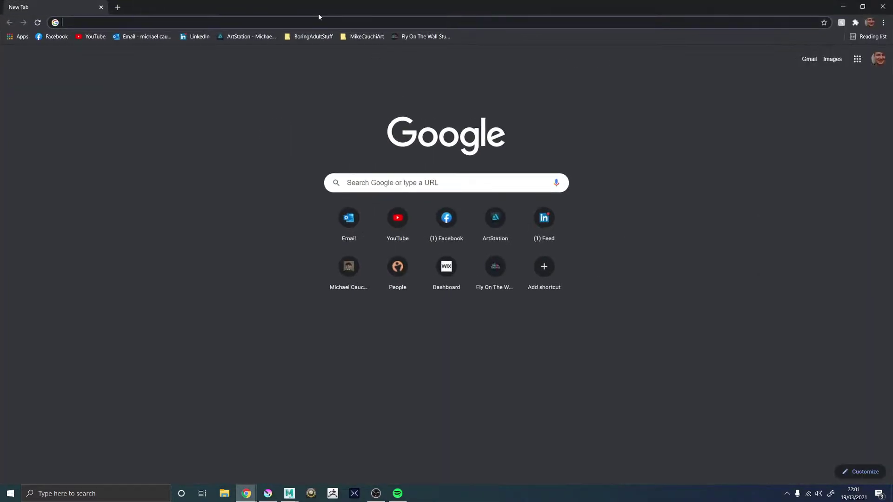
{"action": "type", "text": "gustave dore les saltimbanques"}
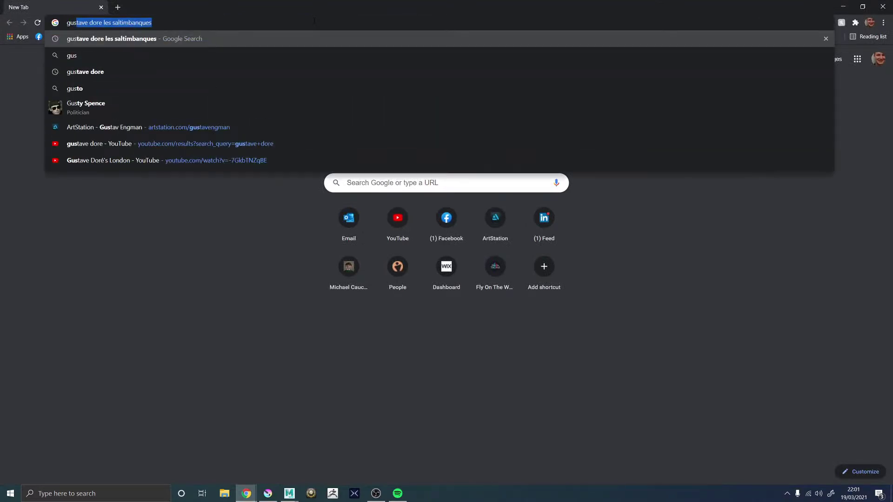
{"action": "key", "text": "Return"}
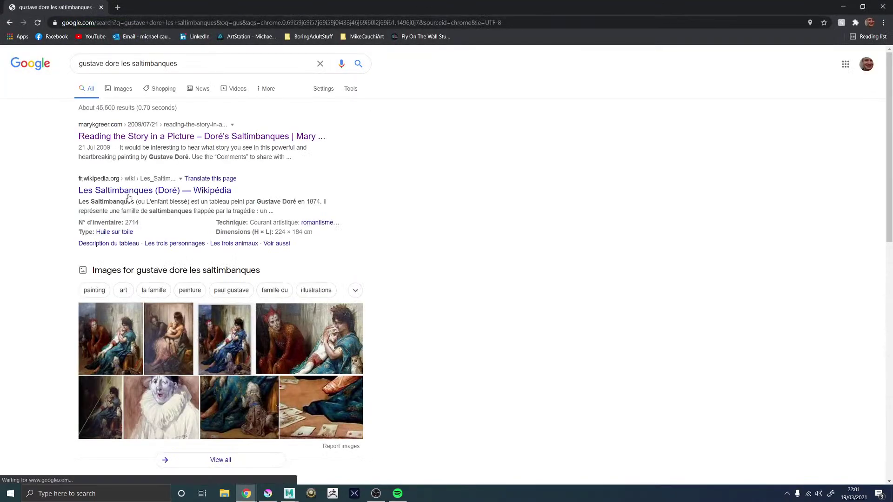
{"action": "left_click", "coordinate": [124, 87]}
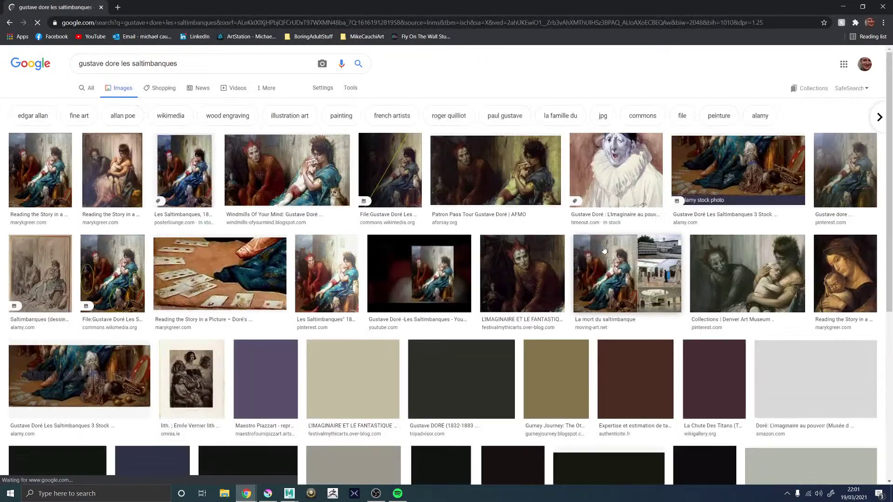
Step: Preview the Les Saltimbanques painting and the full Le Point version of Doré's white-faced Pierrot for reference
{"action": "left_click", "coordinate": [616, 172]}
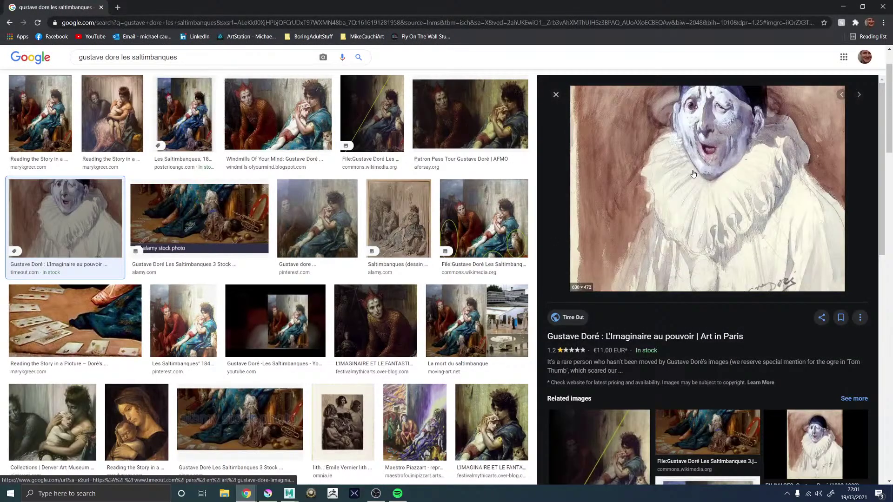
{"action": "left_click", "coordinate": [813, 434]}
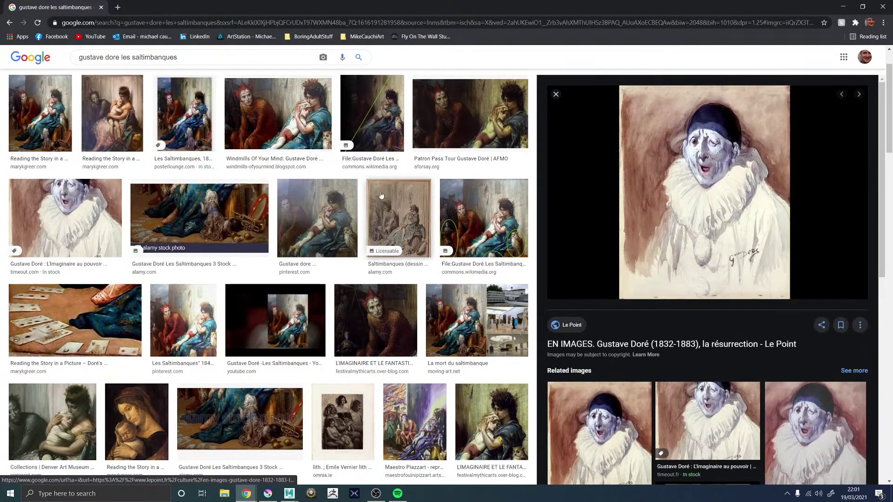
{"action": "left_click", "coordinate": [30, 127]}
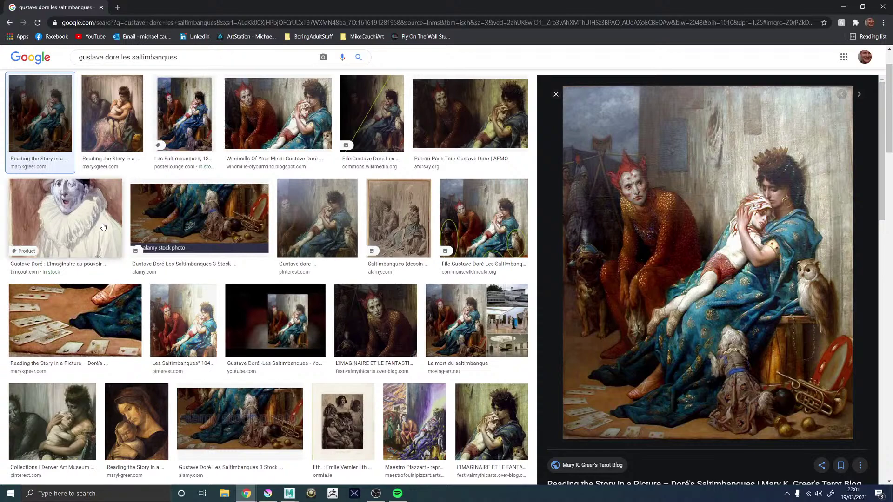
{"action": "left_click", "coordinate": [65, 218]}
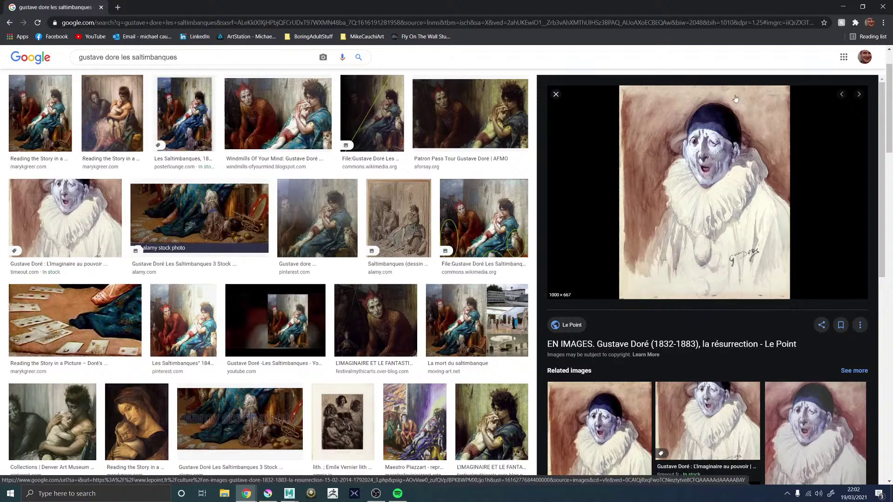
Step: Look through the related images below the Pierrot preview and return to the large Pierrot picture
{"action": "right_click", "coordinate": [695, 197]}
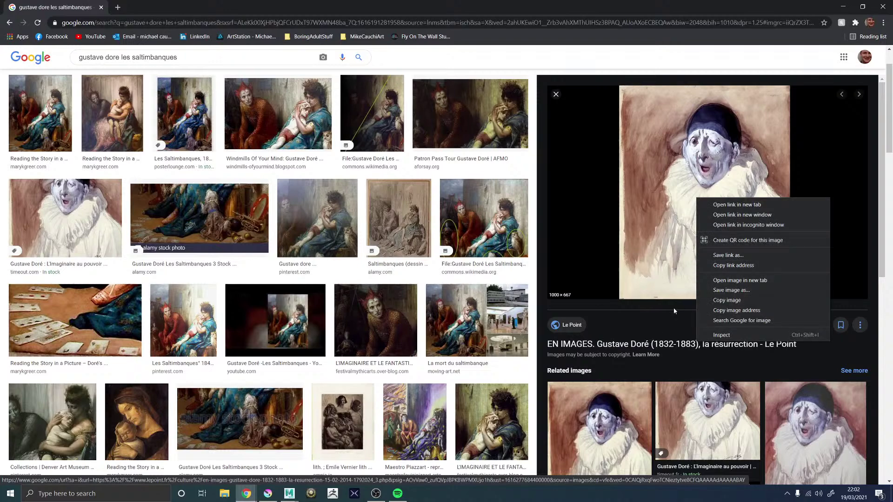
{"action": "scroll", "coordinate": [684, 314], "scroll_direction": "down", "scroll_amount": 3}
{"action": "scroll", "coordinate": [666, 305], "scroll_direction": "down", "scroll_amount": 3}
{"action": "scroll", "coordinate": [695, 294], "scroll_direction": "down", "scroll_amount": 1}
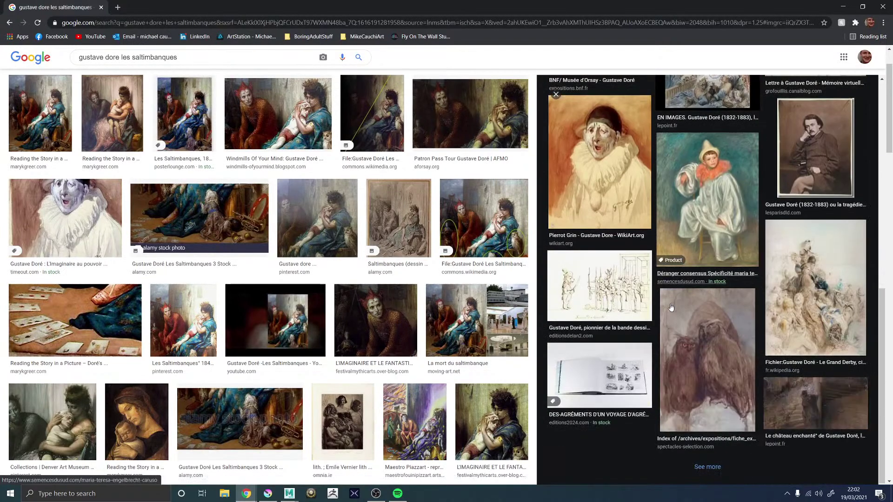
{"action": "scroll", "coordinate": [693, 284], "scroll_direction": "up", "scroll_amount": 3}
{"action": "scroll", "coordinate": [687, 283], "scroll_direction": "up", "scroll_amount": 4}
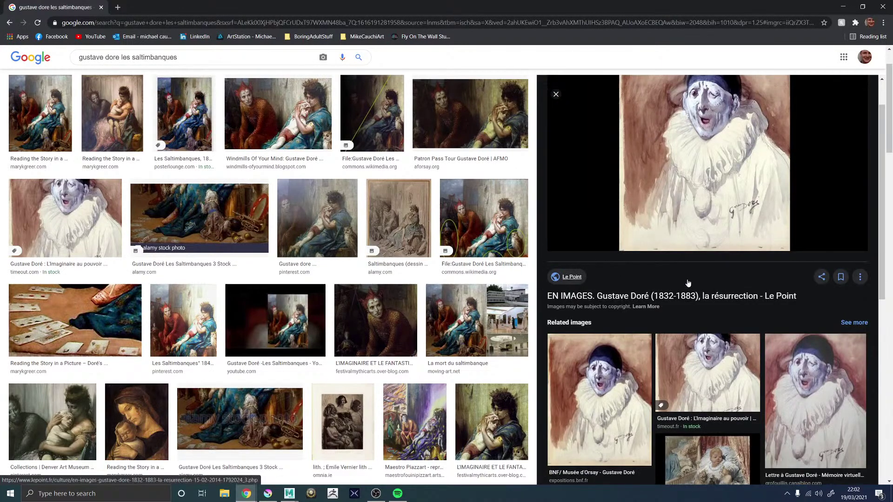
{"action": "left_click", "coordinate": [672, 297]}
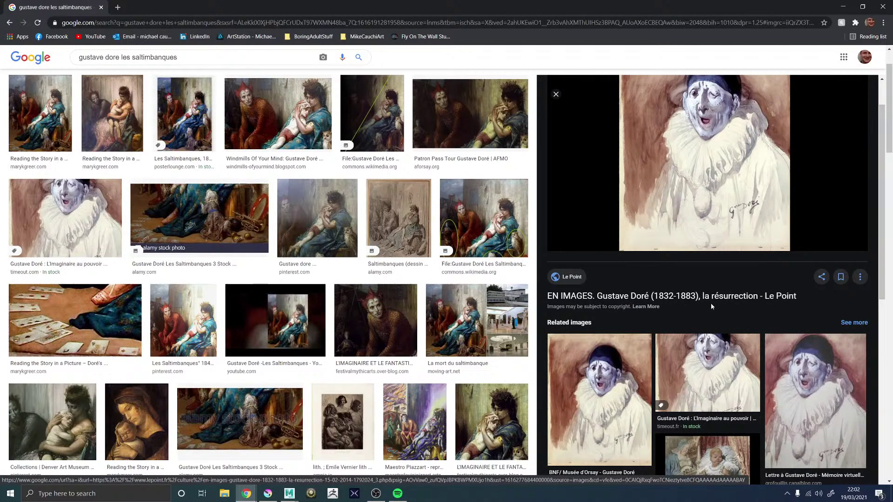
{"action": "scroll", "coordinate": [699, 279], "scroll_direction": "down", "scroll_amount": 2}
{"action": "scroll", "coordinate": [693, 252], "scroll_direction": "up", "scroll_amount": 3}
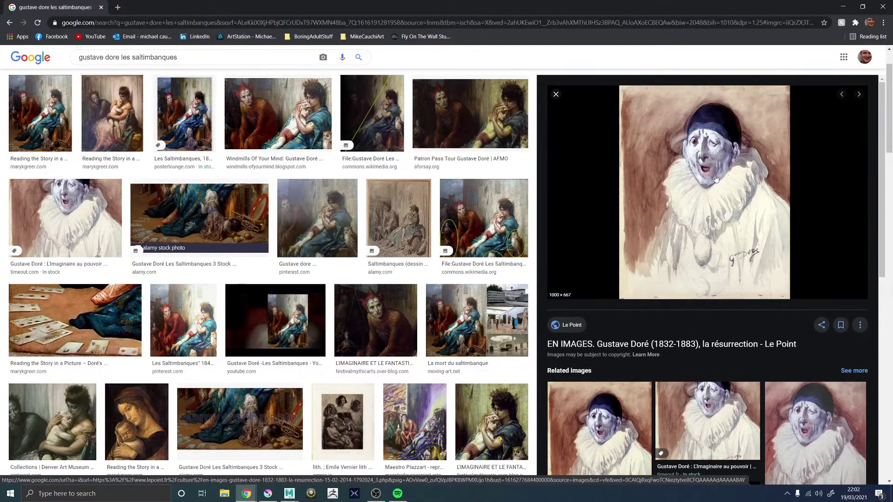